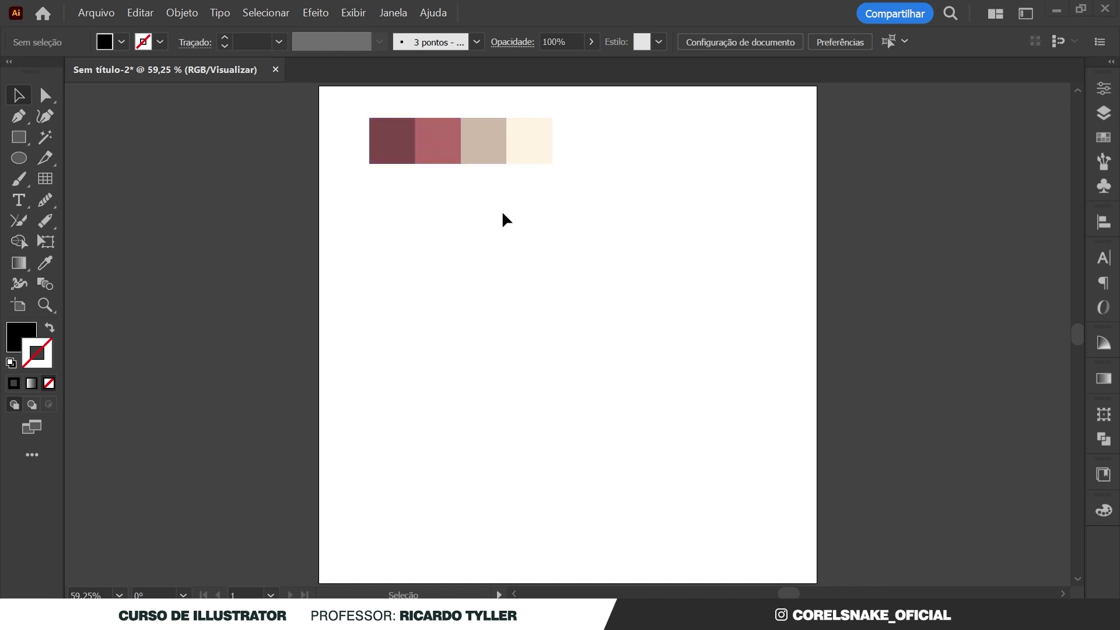
# Select and deselect the four swatches, then browse the business card, storefront and tote bag mockups
pyautogui.moveTo(648, 230); pyautogui.dragTo(323, 143)
pyautogui.click(513, 532)
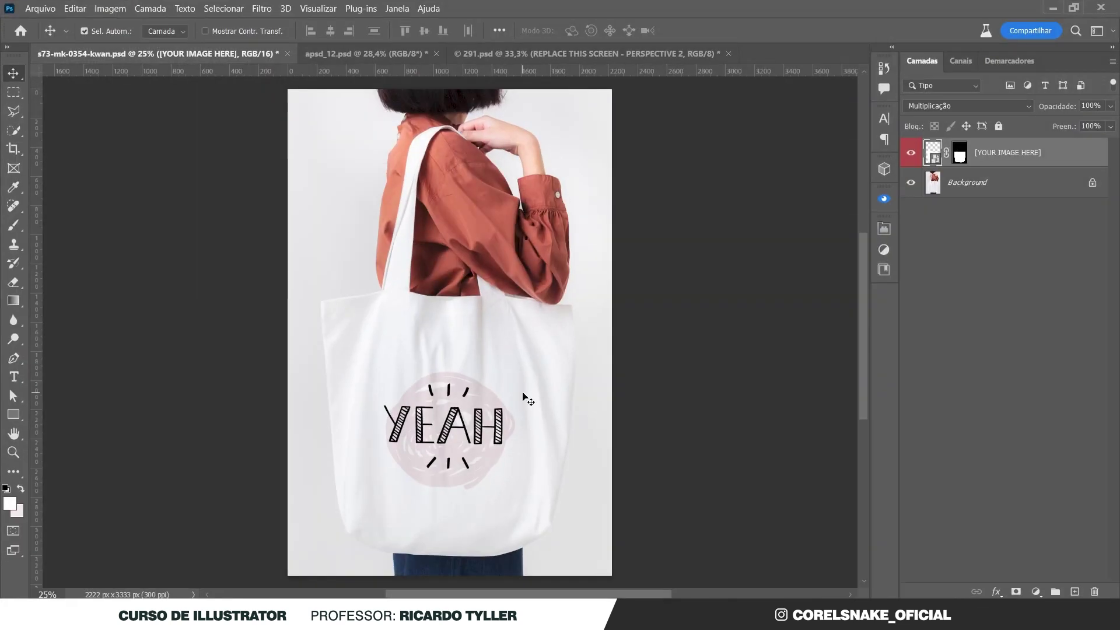
pyautogui.click(398, 57)
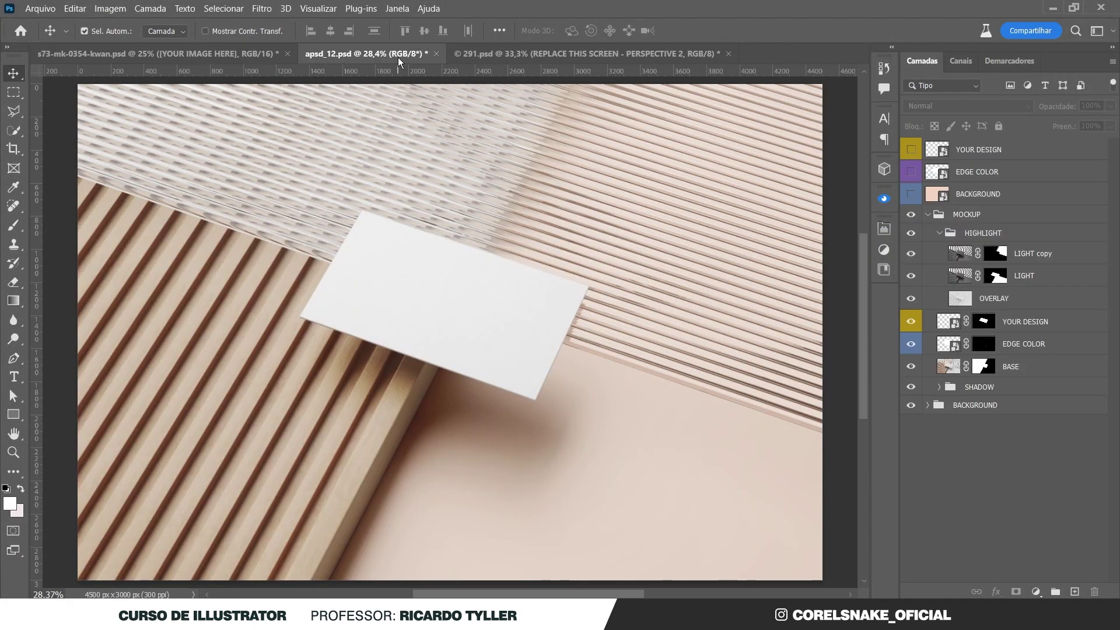
pyautogui.click(525, 54)
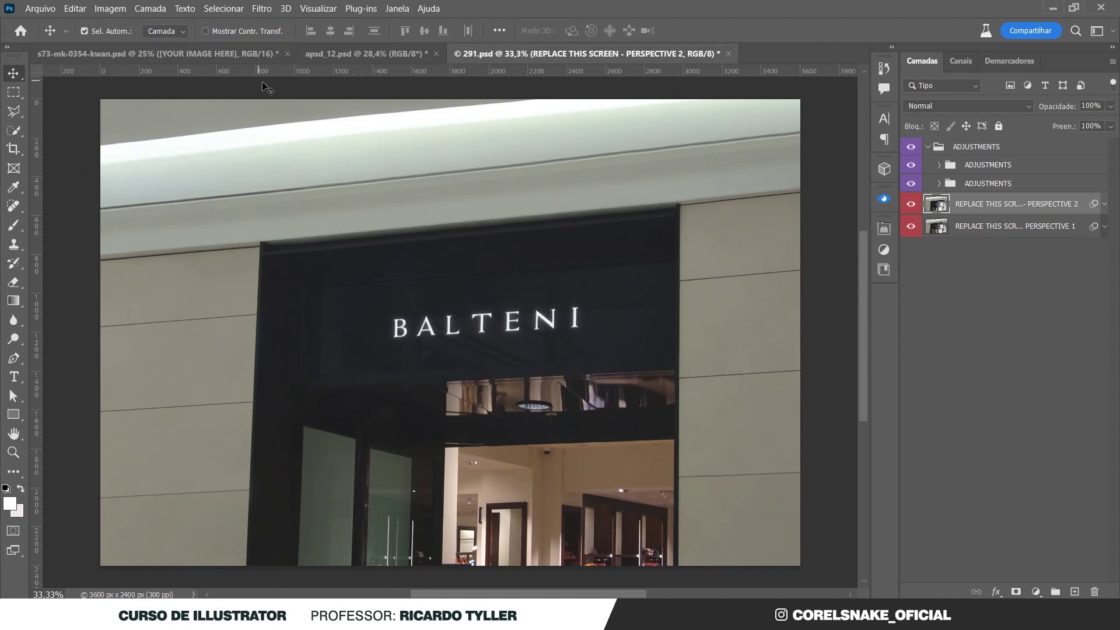
pyautogui.click(369, 58)
pyautogui.click(212, 57)
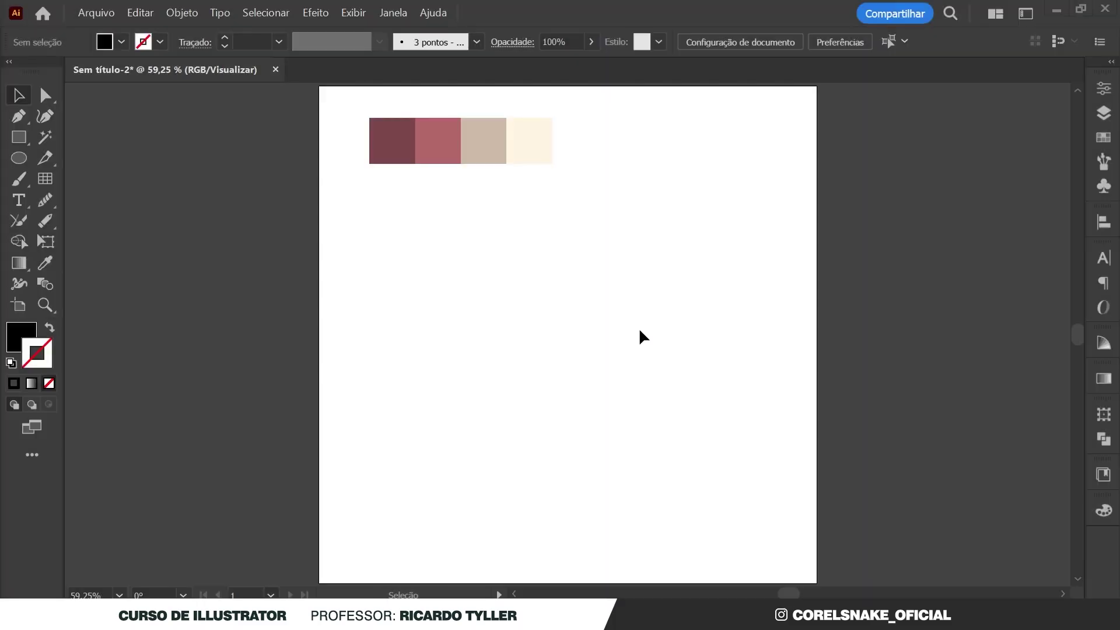
# Paste the grid-paper sketch, shrink it below the swatches, and show its properties
pyautogui.hotkey('ctrl', 'v')
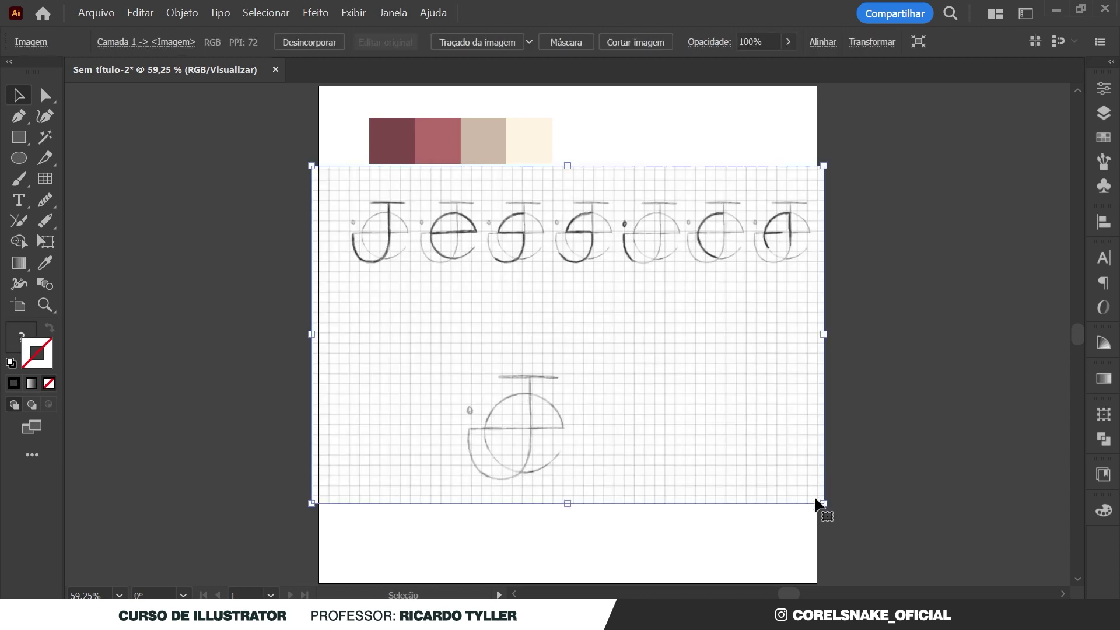
pyautogui.moveTo(824, 503); pyautogui.dragTo(771, 468)
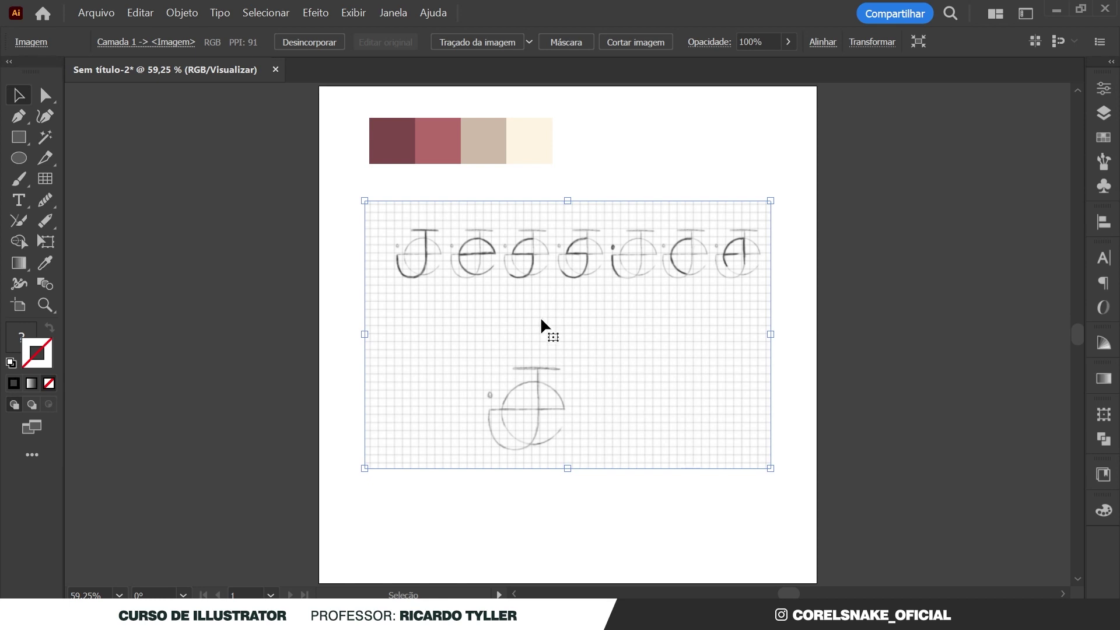
pyautogui.keyDown('alt'); pyautogui.scroll(1, 538, 432); pyautogui.keyUp('alt')
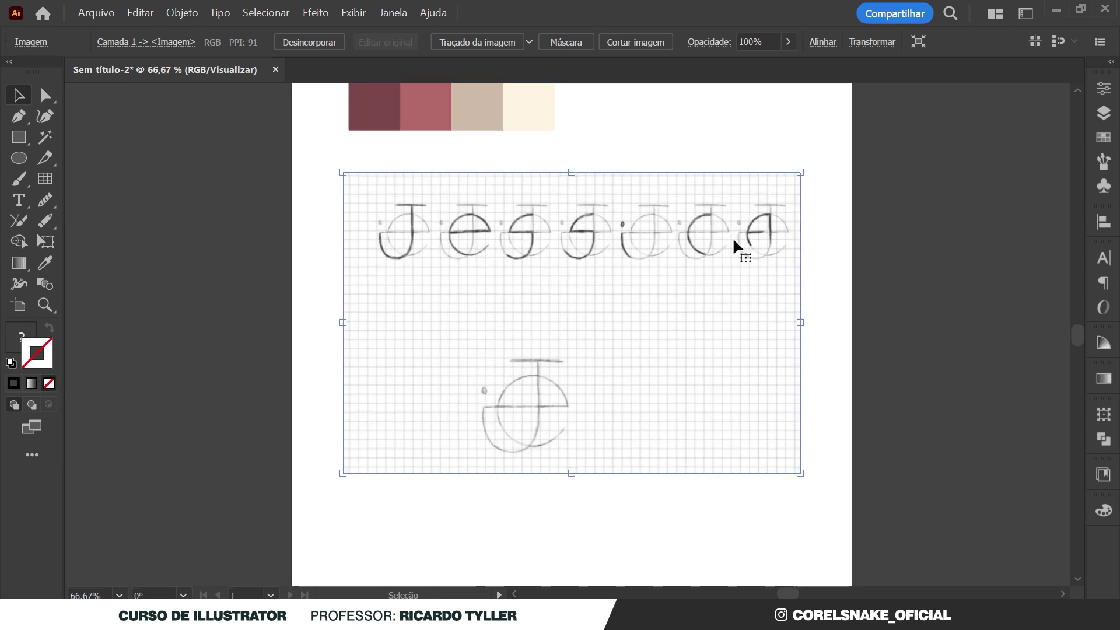
pyautogui.keyDown('alt'); pyautogui.scroll(1, 524, 249); pyautogui.keyUp('alt')
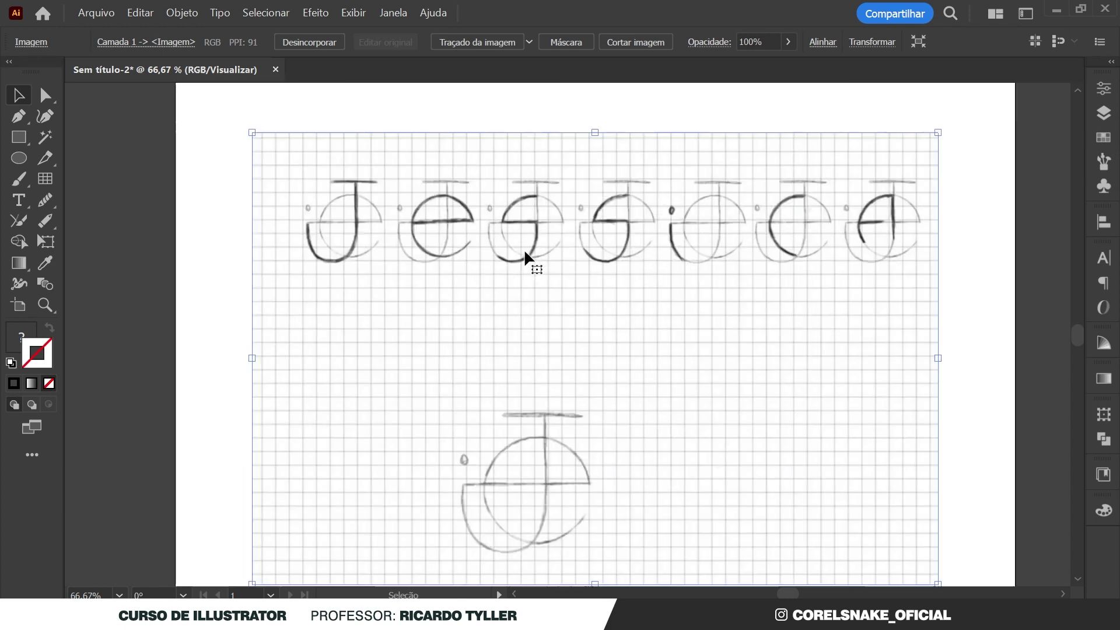
pyautogui.keyDown('alt'); pyautogui.scroll(-1, 511, 228); pyautogui.keyUp('alt')
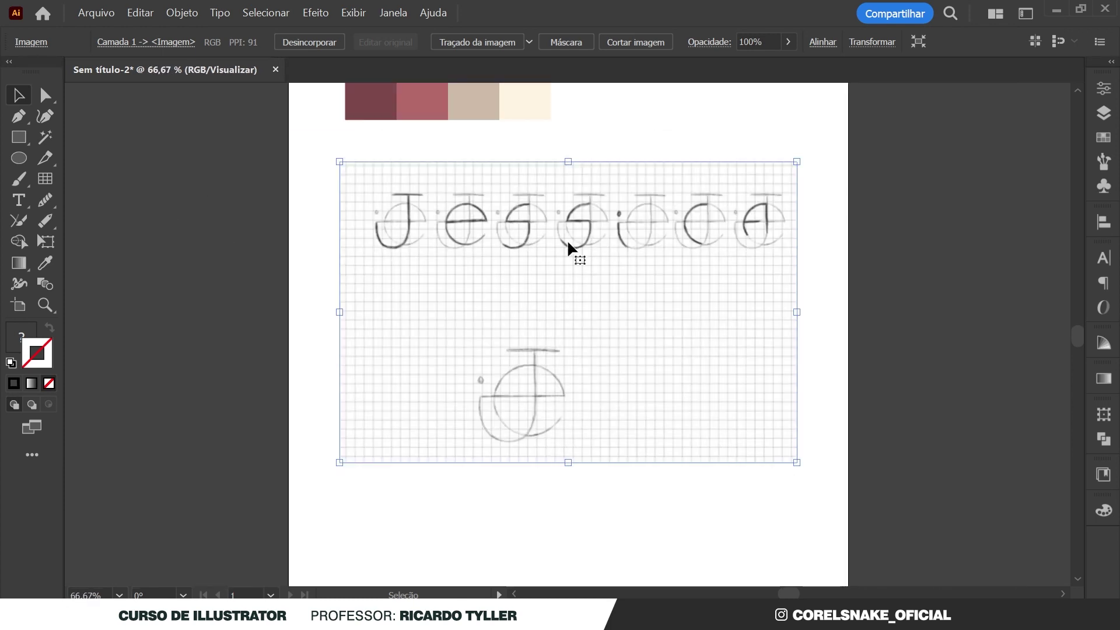
pyautogui.click(1104, 90)
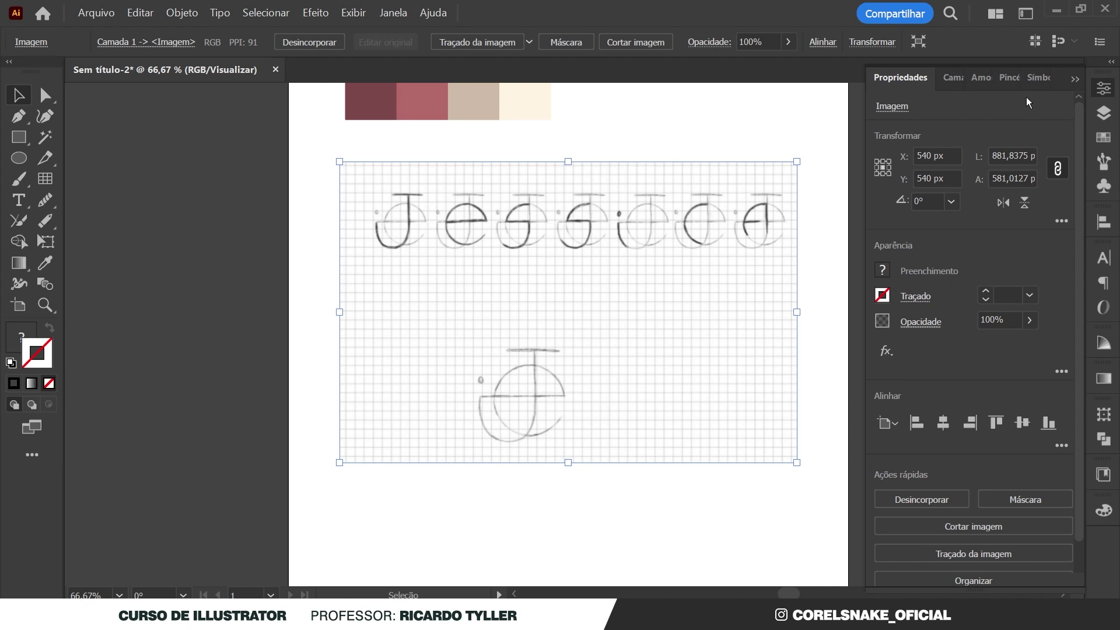
# Crop the sketch image down to just the lower monogram
pyautogui.click(992, 528)
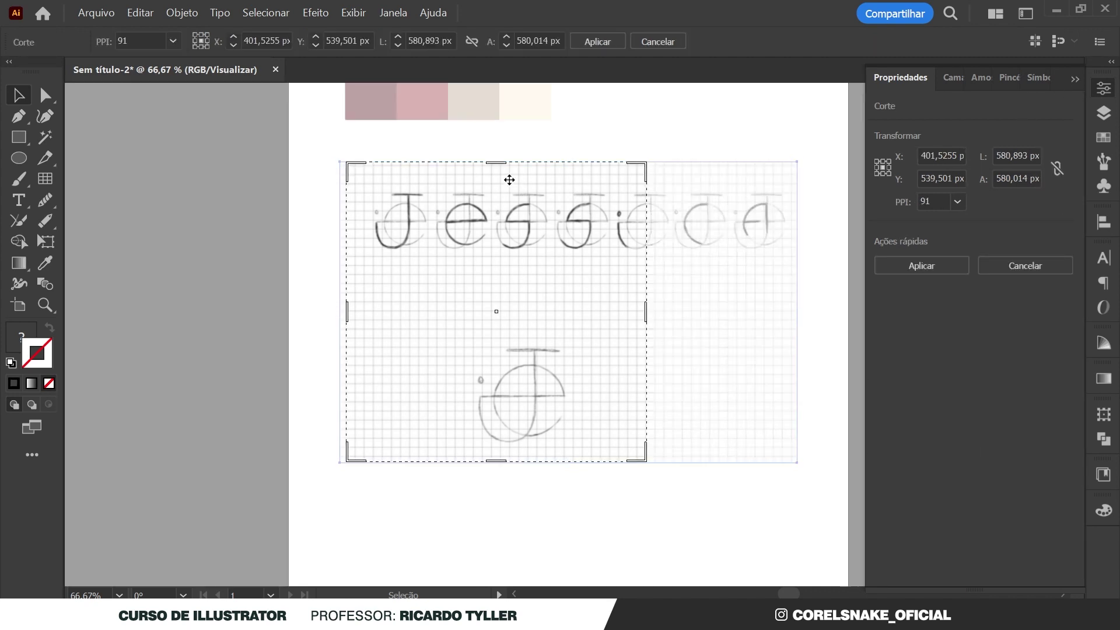
pyautogui.moveTo(503, 164); pyautogui.dragTo(531, 327)
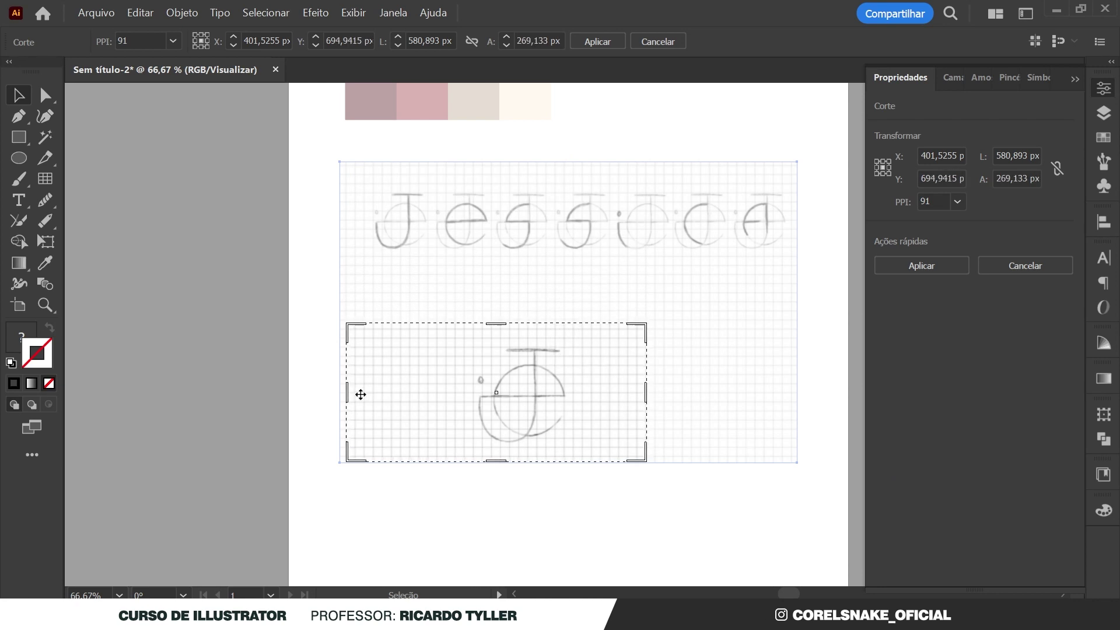
pyautogui.moveTo(350, 397); pyautogui.dragTo(449, 397)
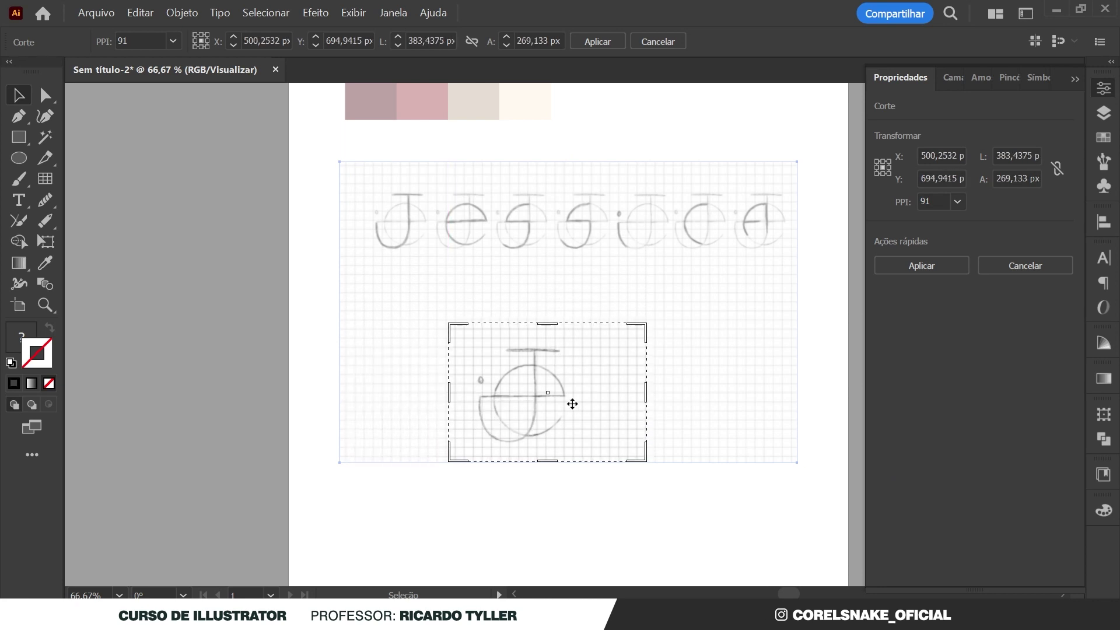
pyautogui.moveTo(646, 395); pyautogui.dragTo(591, 396)
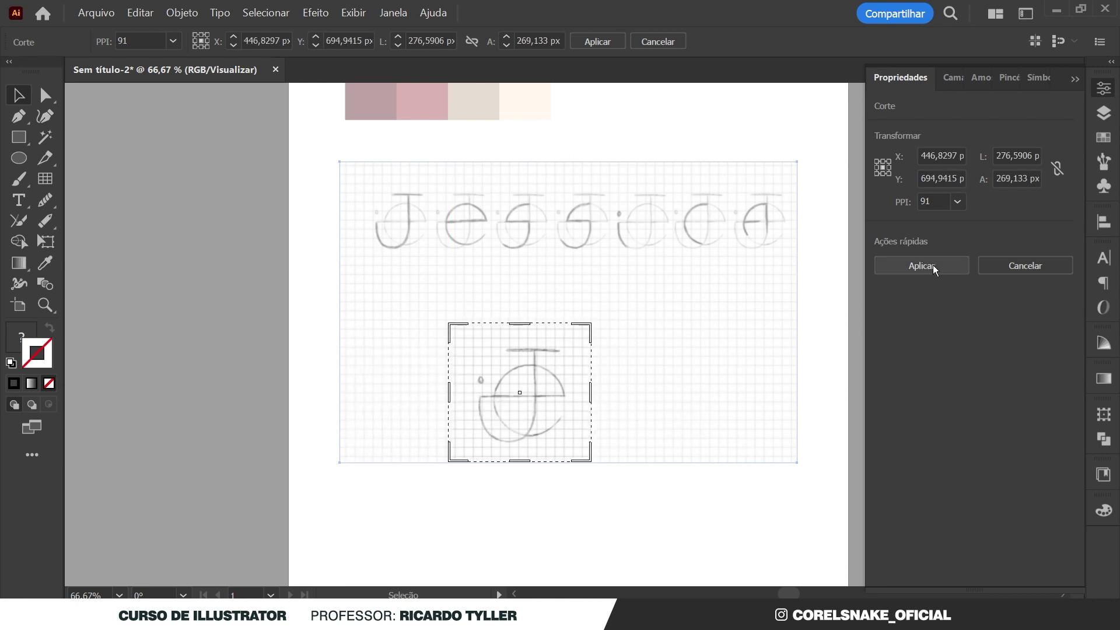
pyautogui.click(922, 265)
# Enlarge the cropped monogram, move it near page centre and fade it to 44% opacity
pyautogui.moveTo(511, 388); pyautogui.dragTo(559, 326)
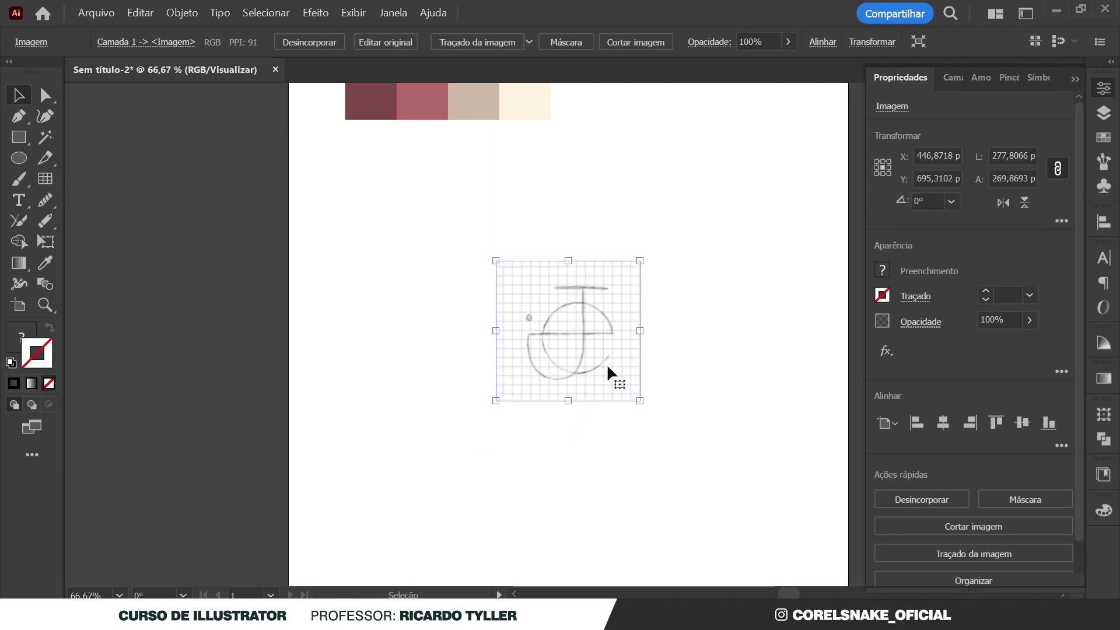
pyautogui.moveTo(640, 401); pyautogui.dragTo(662, 422)
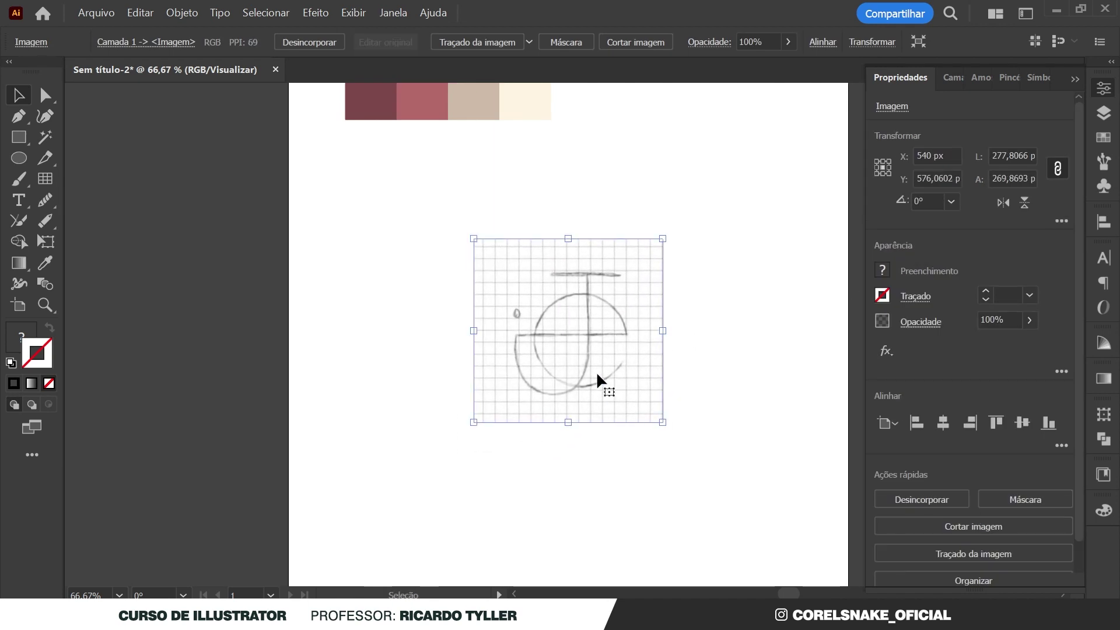
pyautogui.moveTo(596, 371); pyautogui.dragTo(597, 359)
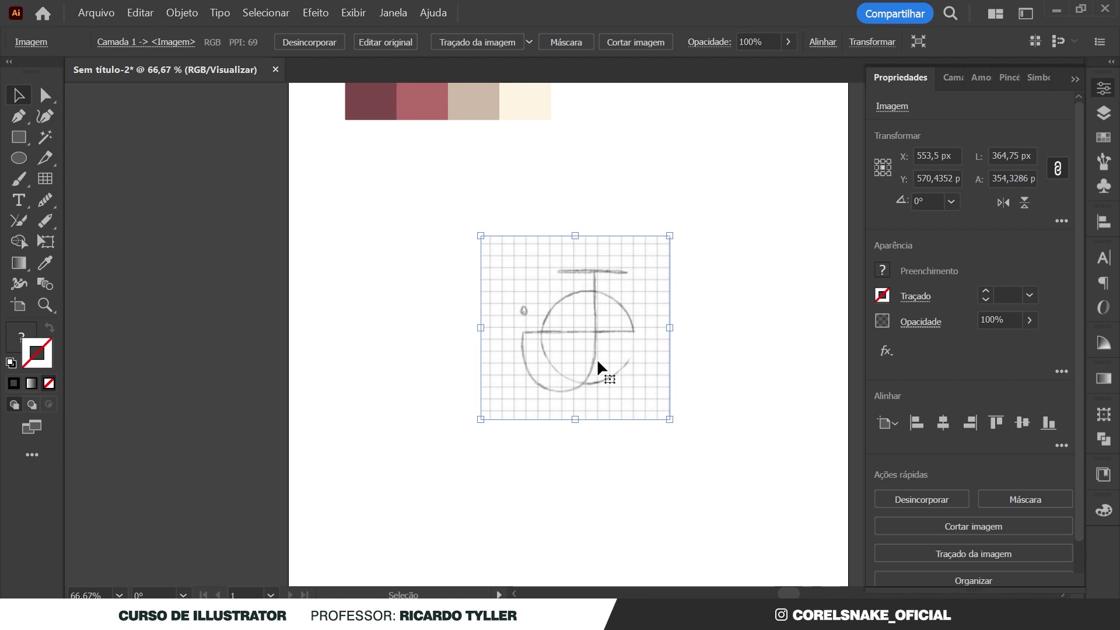
pyautogui.click(1029, 320)
pyautogui.moveTo(1023, 340); pyautogui.dragTo(989, 350)
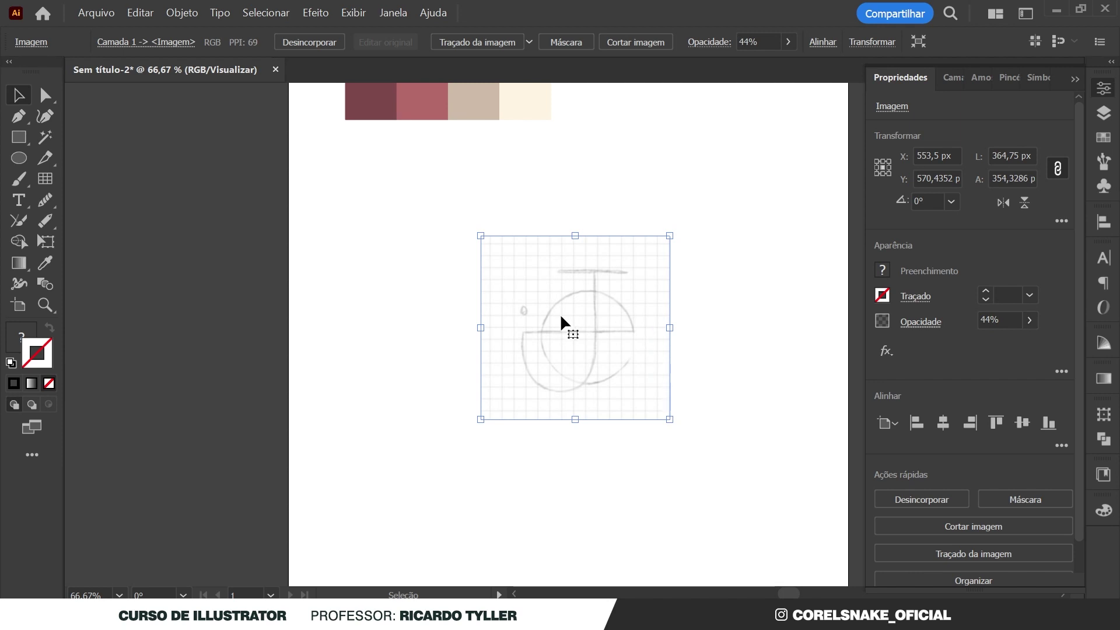
pyautogui.hotkey('ctrl', '2')
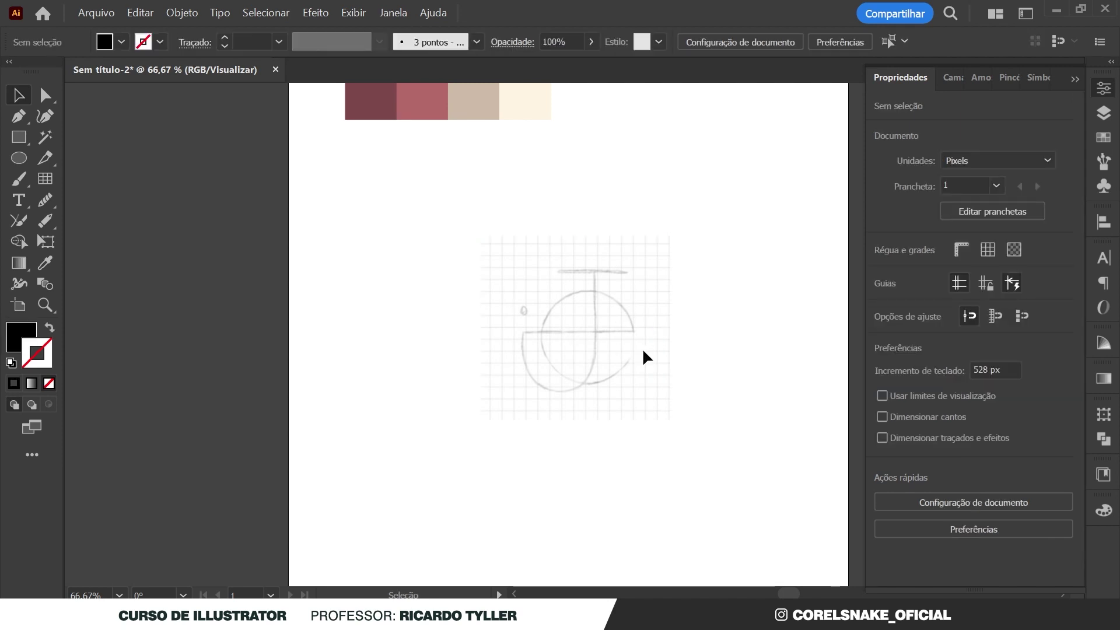
pyautogui.keyDown('alt'); pyautogui.scroll(1, 633, 351); pyautogui.keyUp('alt')
# Trace the monogram's round bowl with an unfilled, 1 pt black-stroked circle about 180 px wide
pyautogui.click(23, 160)
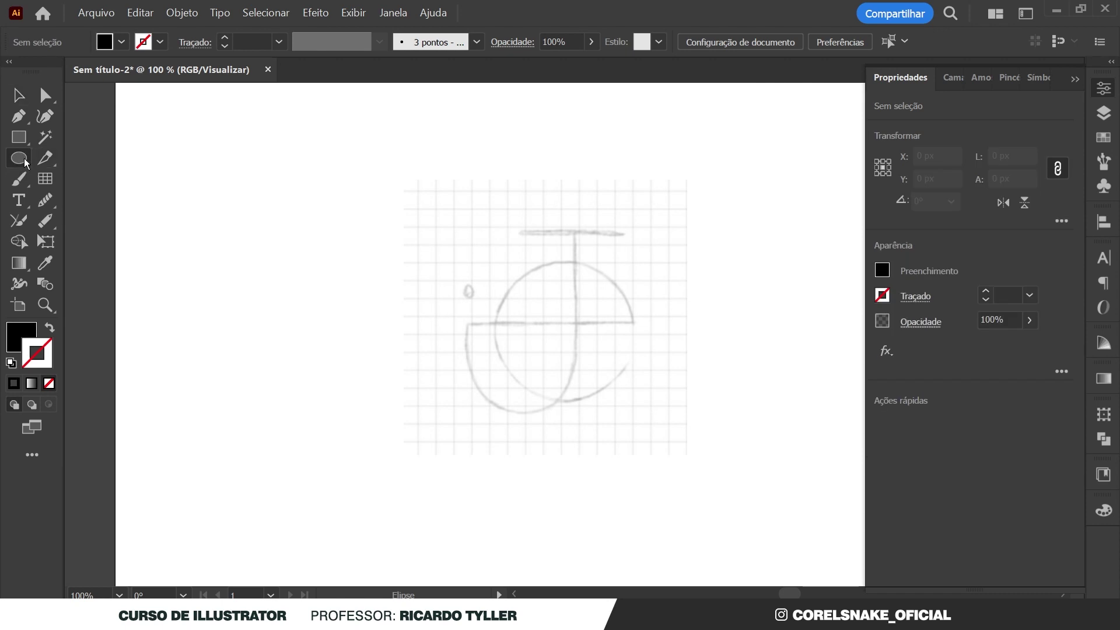
pyautogui.click(49, 331)
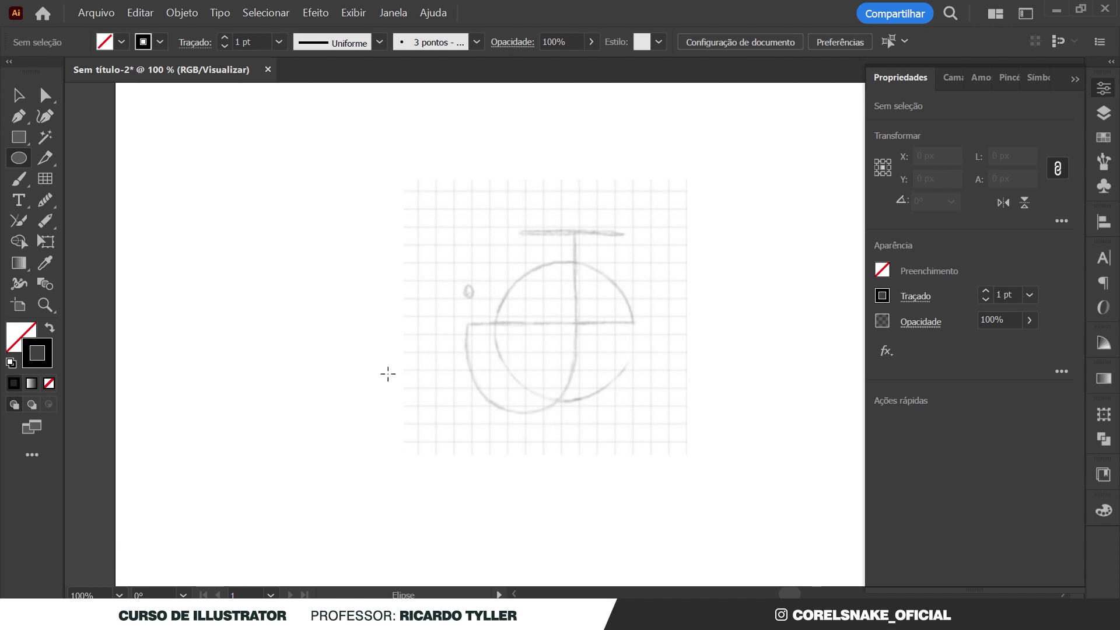
pyautogui.scroll(1, 599, 342)
pyautogui.moveTo(443, 215); pyautogui.dragTo(659, 418)
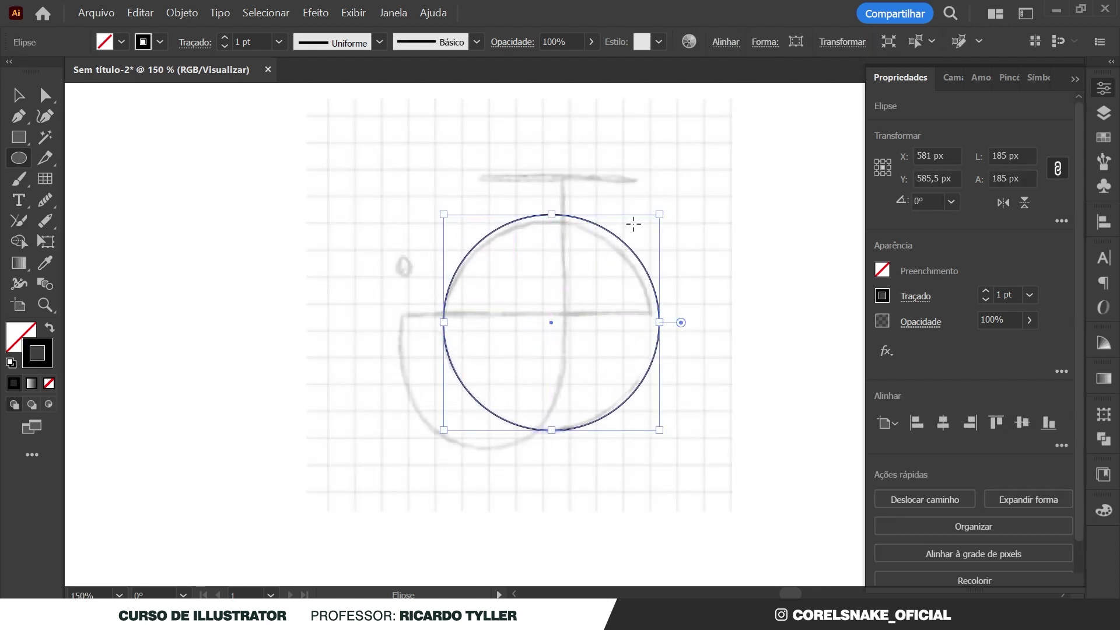
pyautogui.moveTo(659, 215); pyautogui.dragTo(656, 222)
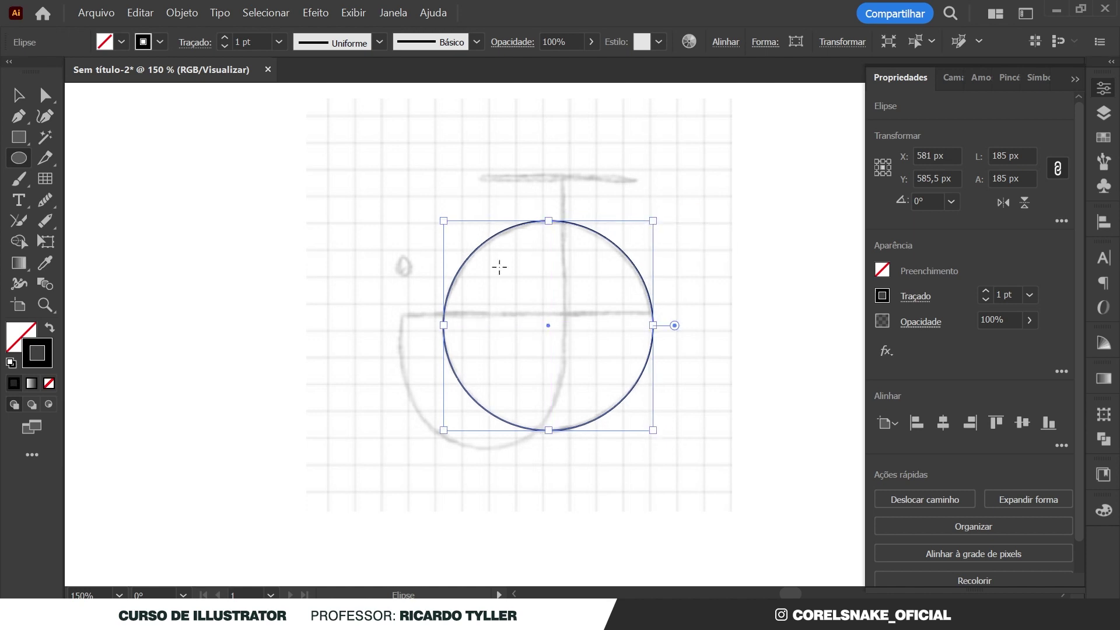
pyautogui.click(19, 95)
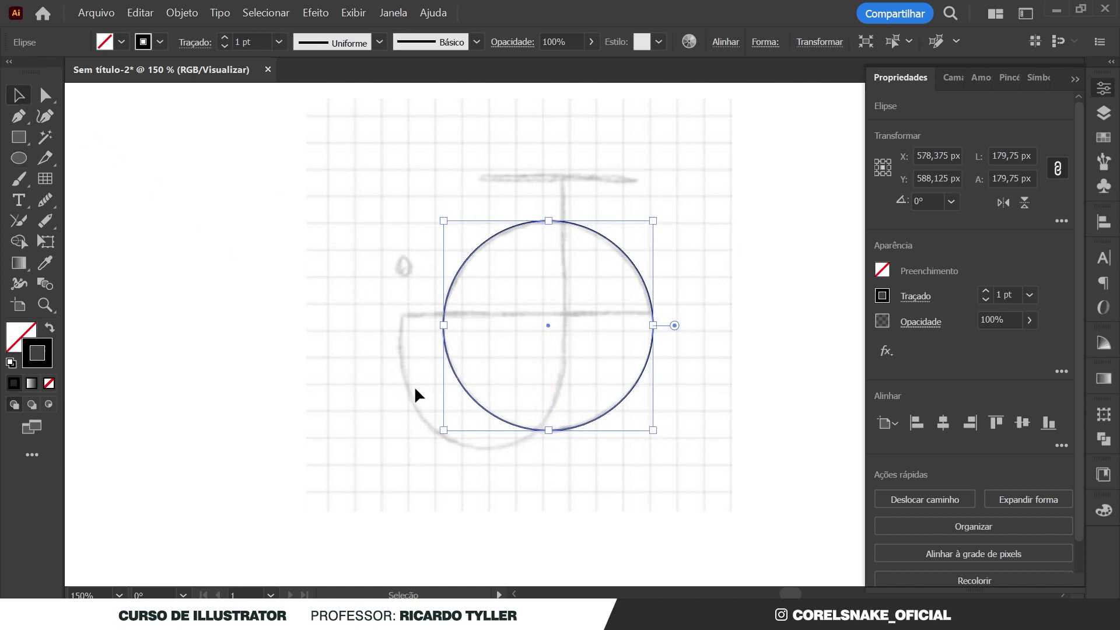
pyautogui.click(195, 180)
pyautogui.click(19, 138)
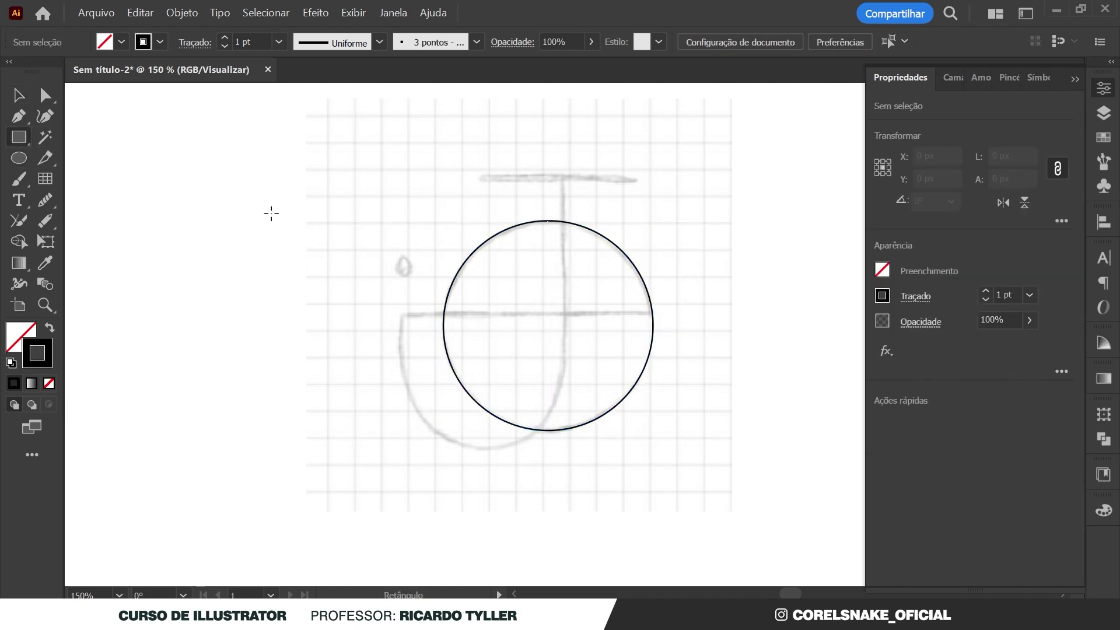
# Draw a 139 × 230 px rectangle over the J's stem and round its bottom corners
pyautogui.moveTo(562, 178); pyautogui.dragTo(401, 446)
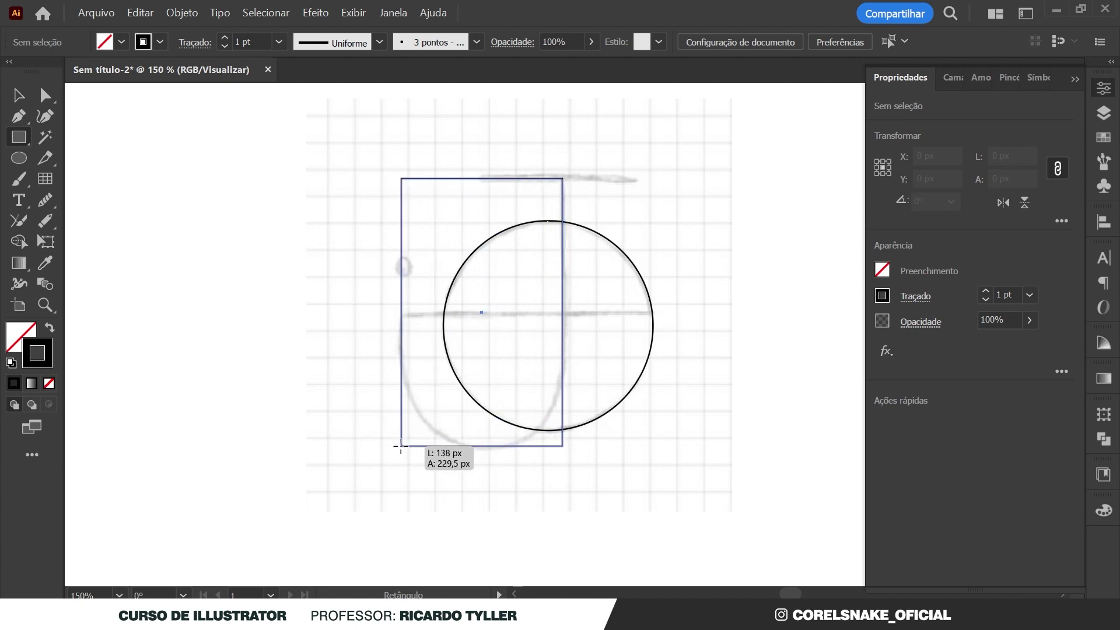
pyautogui.moveTo(401, 446); pyautogui.dragTo(401, 447)
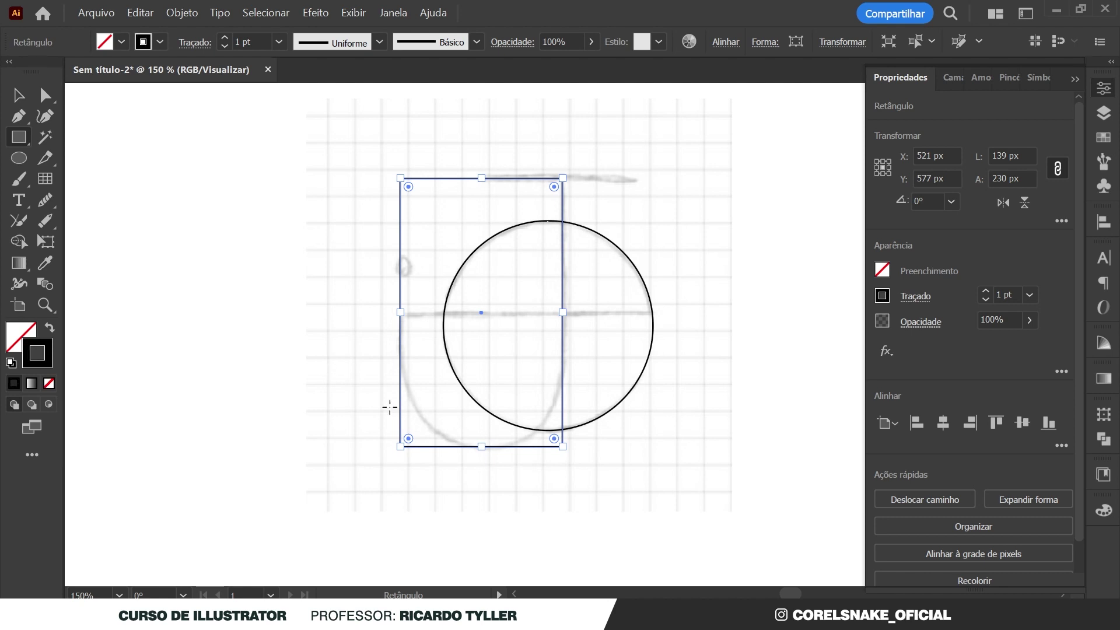
pyautogui.click(408, 439)
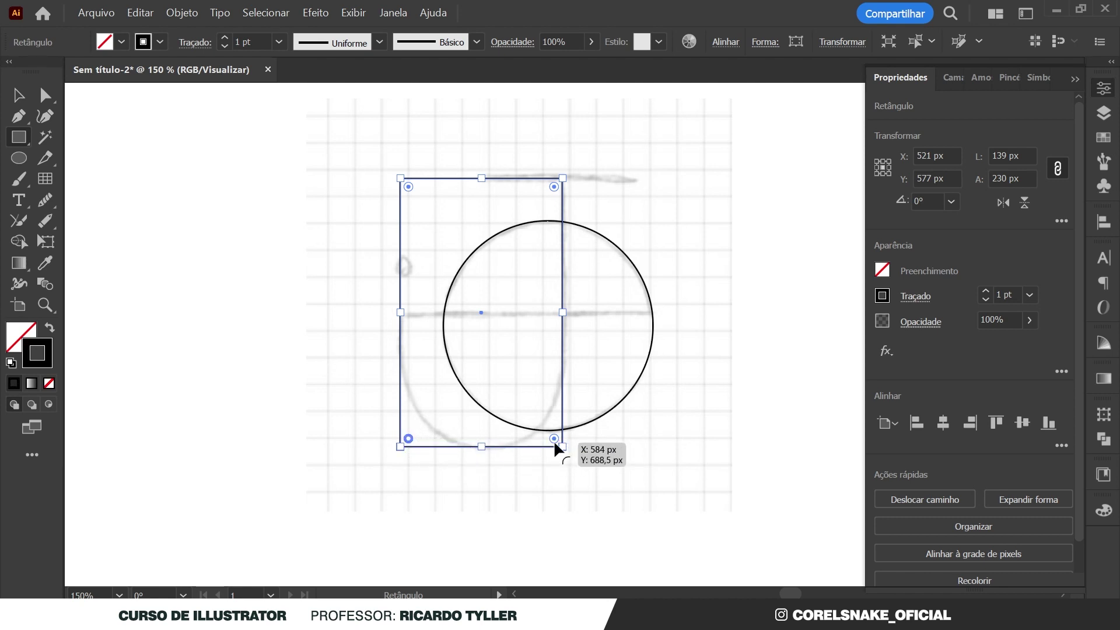
pyautogui.moveTo(554, 438); pyautogui.dragTo(490, 332)
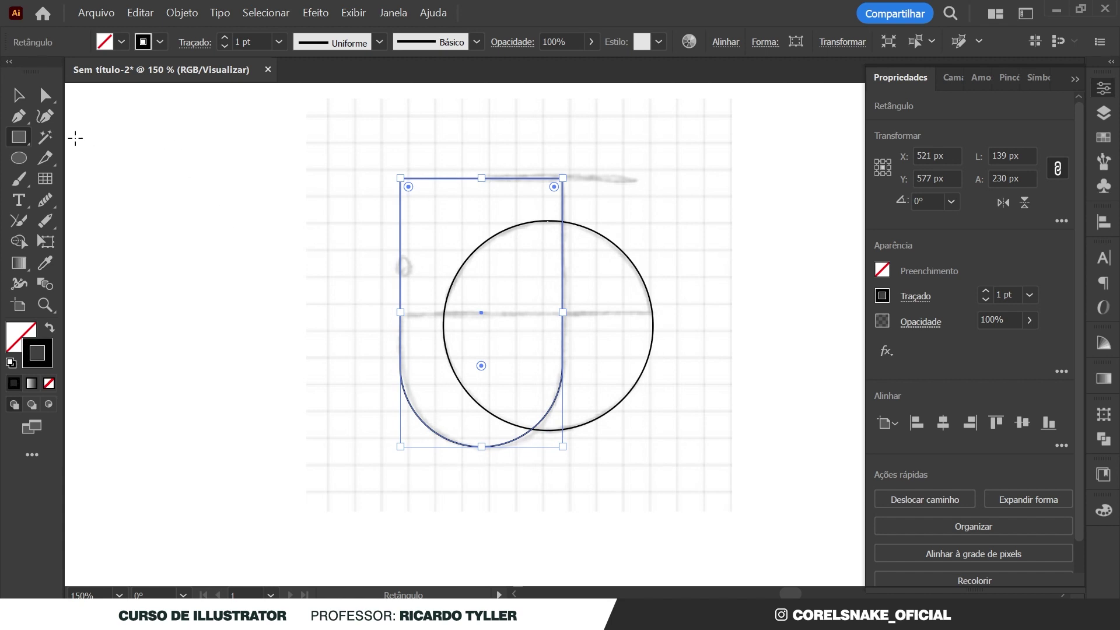
# Delete the outline's top-left anchor to leave an open J hook path
pyautogui.click(42, 101)
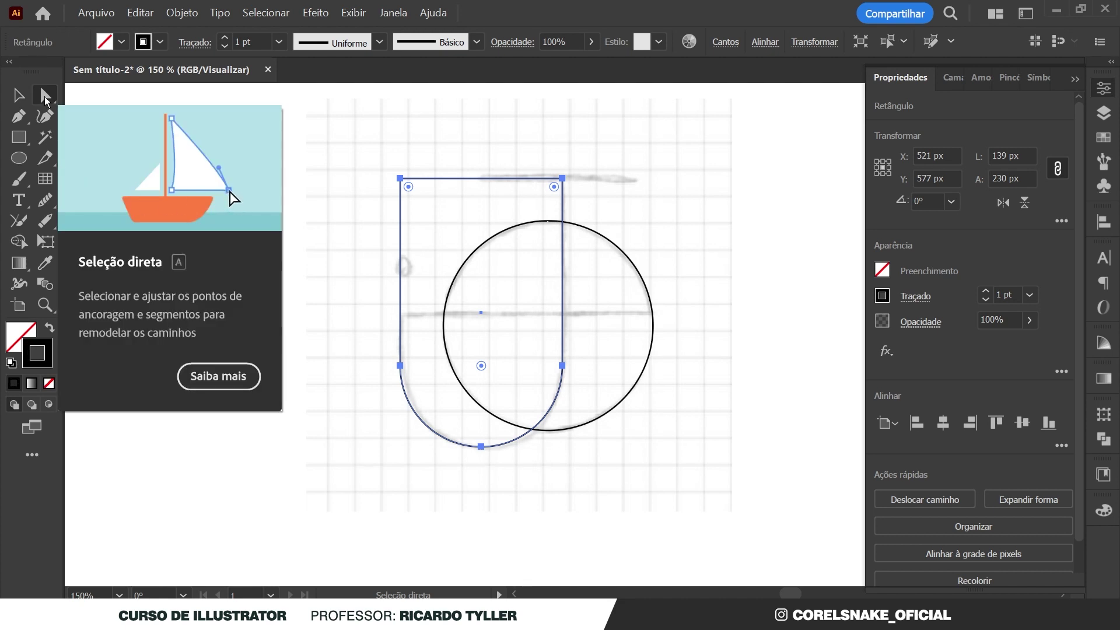
pyautogui.click(400, 177)
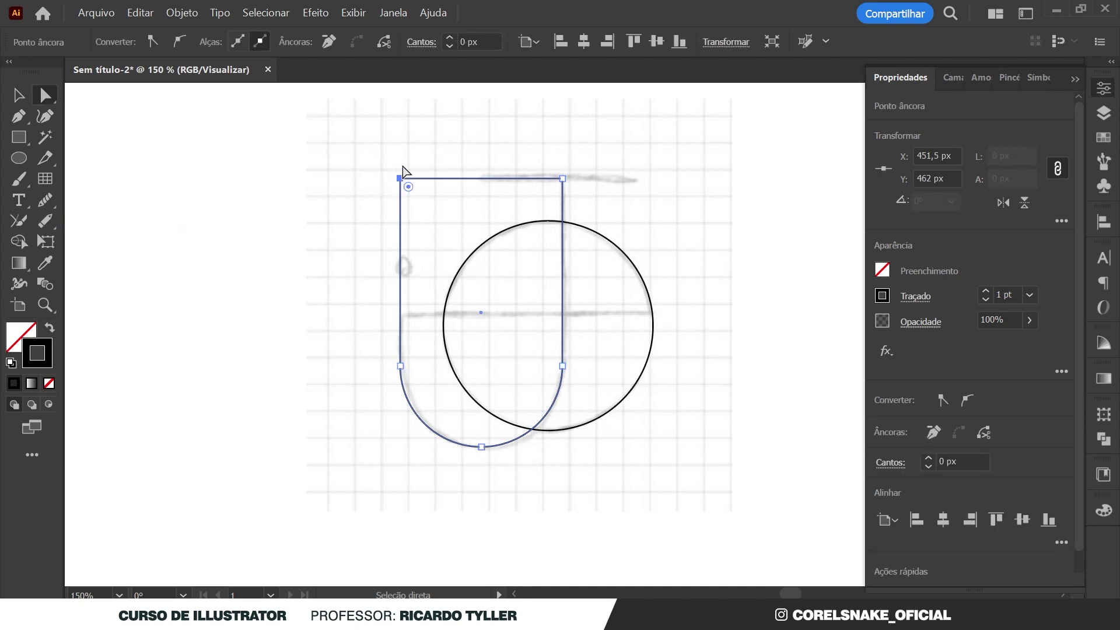
pyautogui.press('Delete')
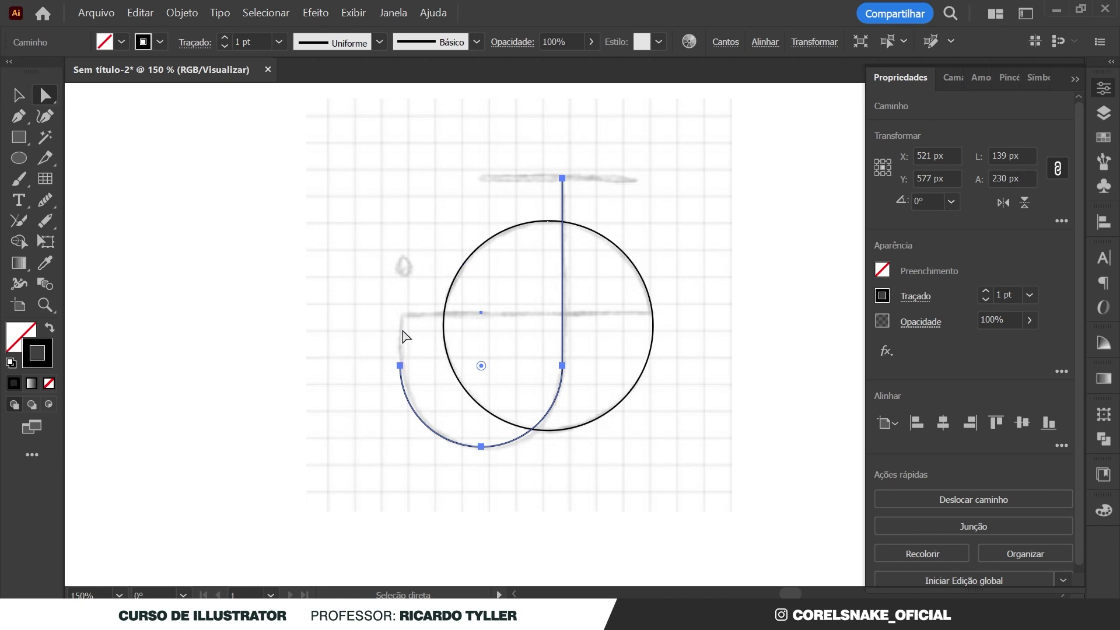
pyautogui.click(498, 231)
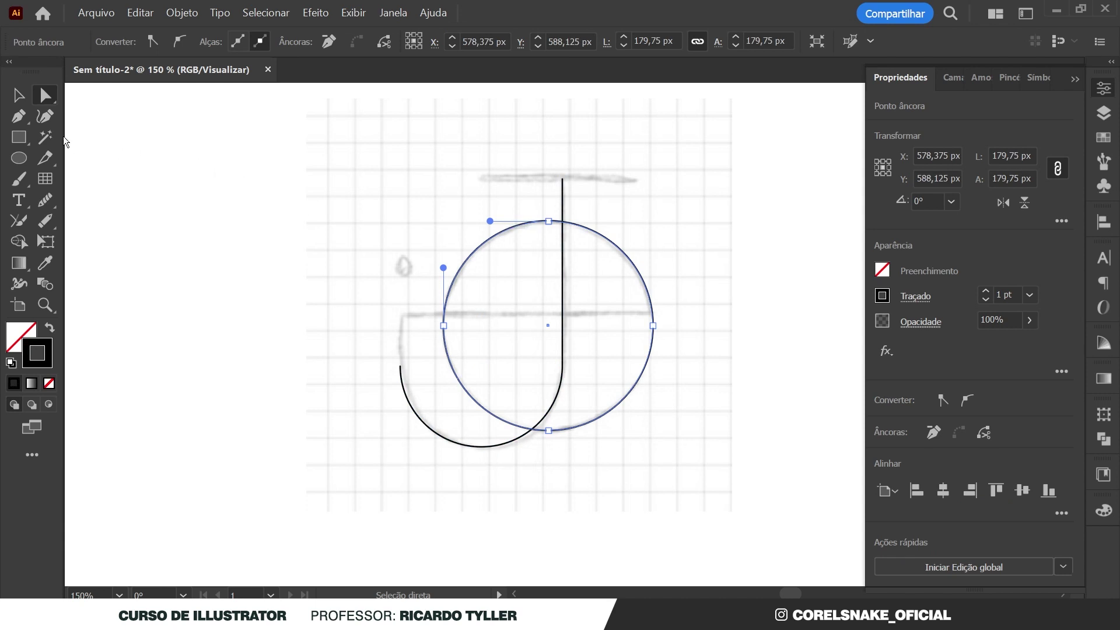
# Erase a short arc from the circle's lower right side with the Path Eraser
pyautogui.moveTo(50, 225); pyautogui.dragTo(196, 266)
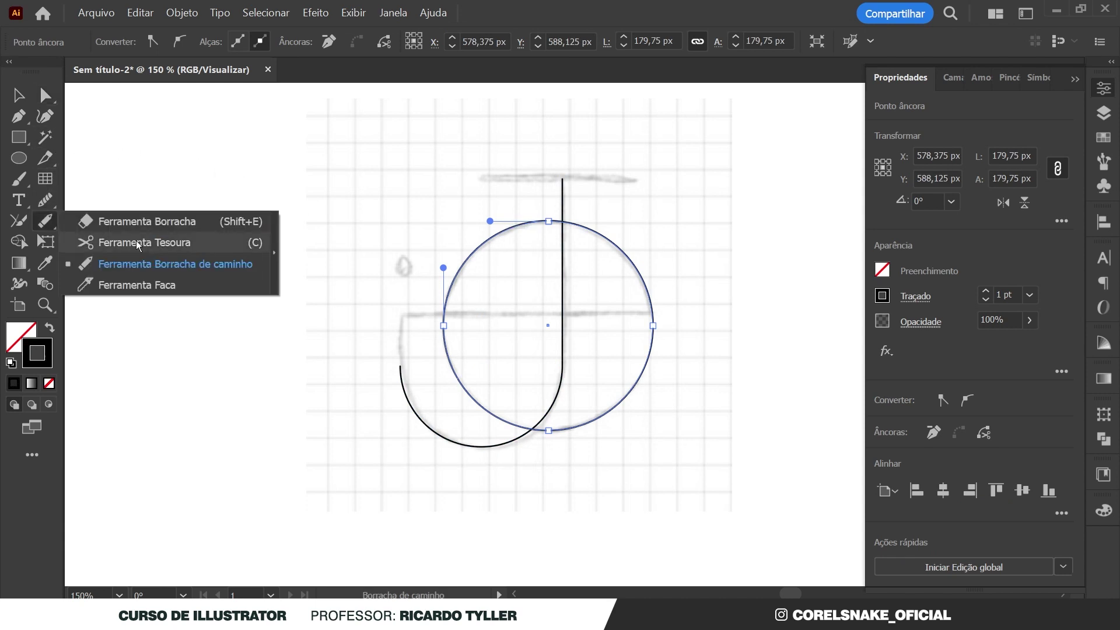
pyautogui.click(222, 270)
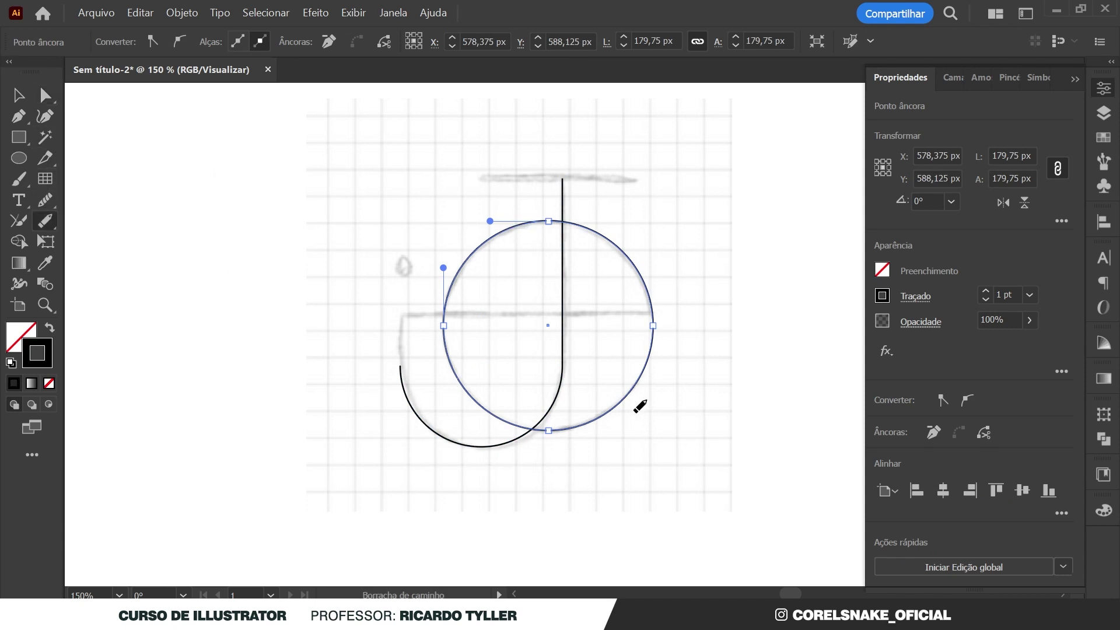
pyautogui.scroll(2, 640, 388)
pyautogui.scroll(1, 640, 388)
pyautogui.moveTo(680, 185); pyautogui.dragTo(620, 386)
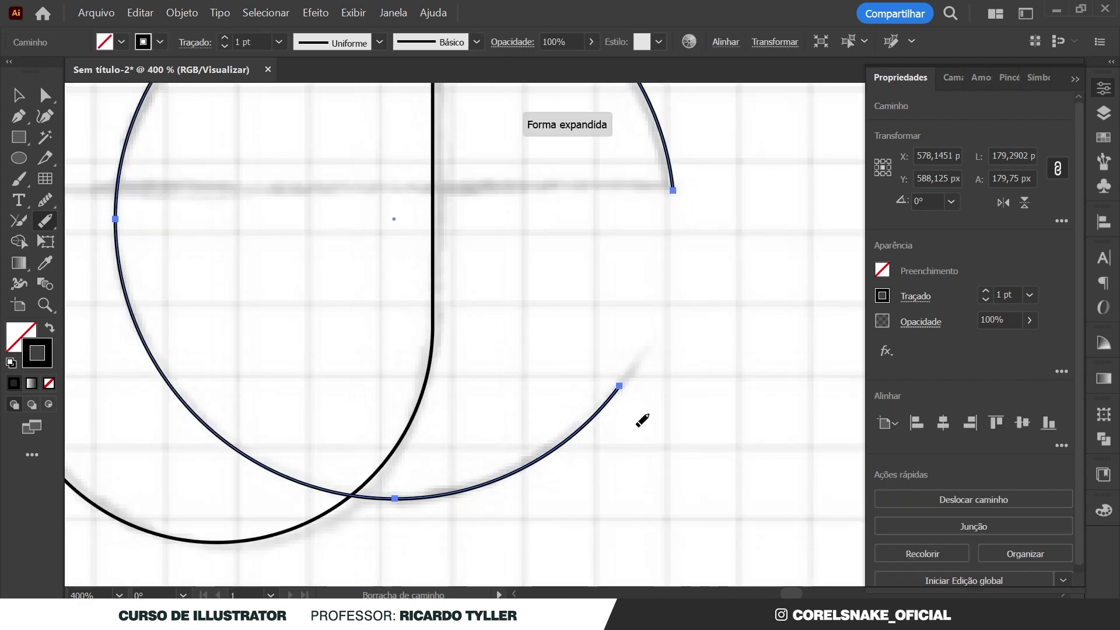
pyautogui.hotkey('ctrl', 'z')
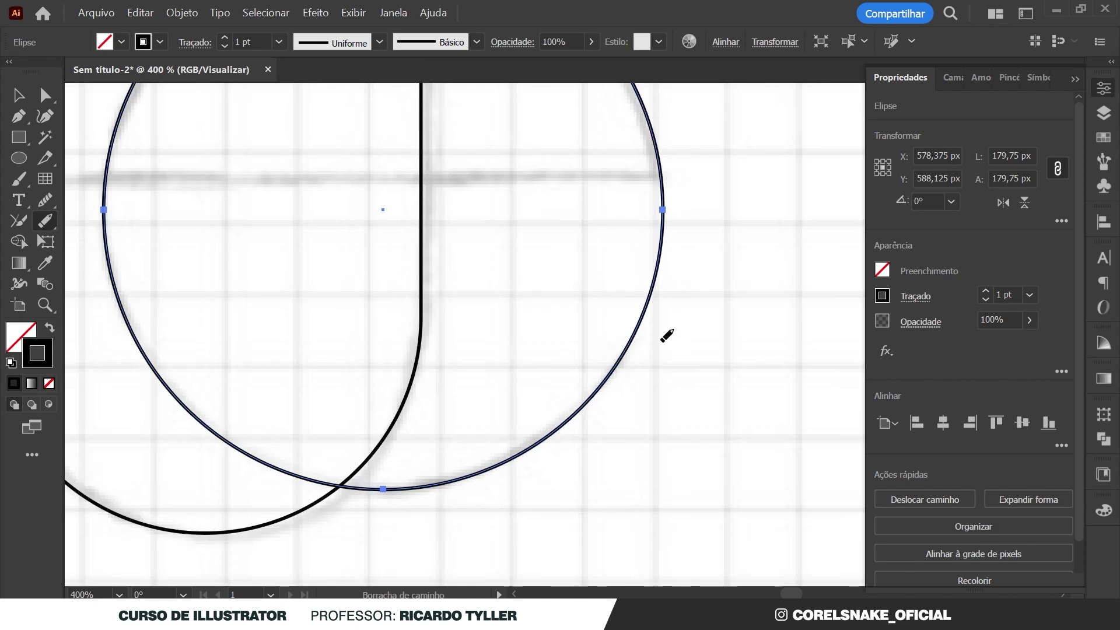
pyautogui.moveTo(666, 176); pyautogui.dragTo(632, 348)
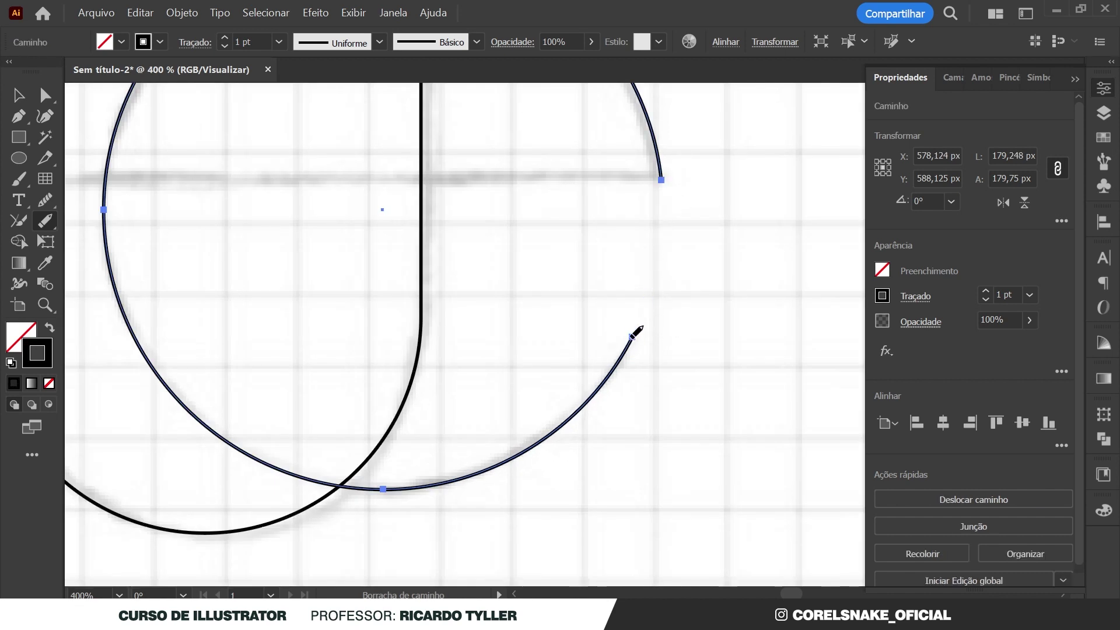
pyautogui.scroll(-1, 653, 344)
pyautogui.scroll(1, 642, 344)
pyautogui.scroll(1, 638, 343)
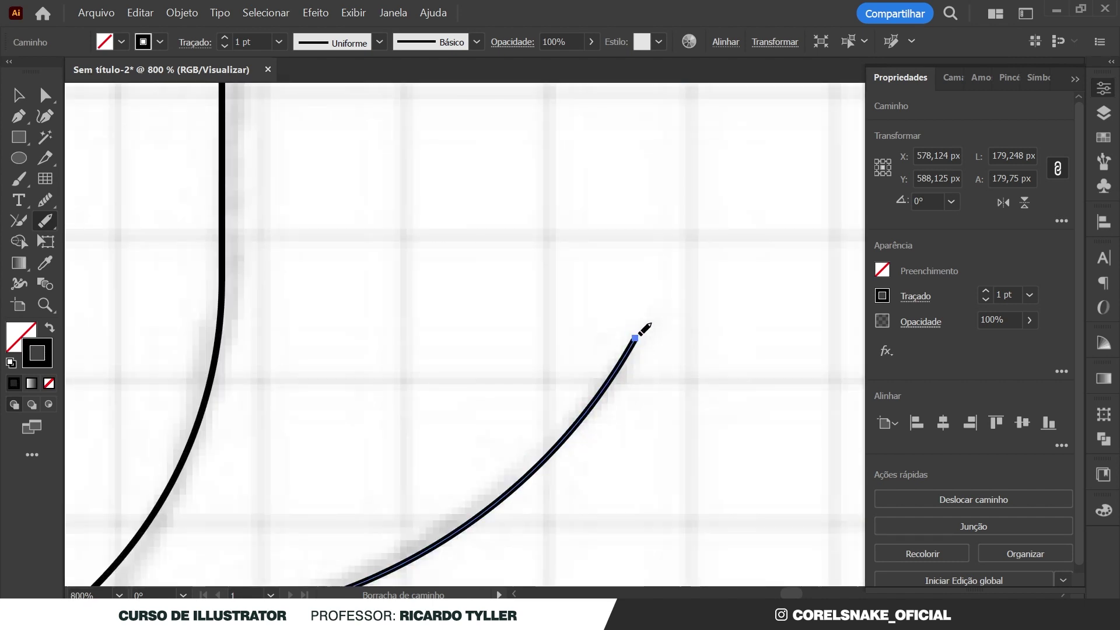
pyautogui.scroll(-2, 655, 367)
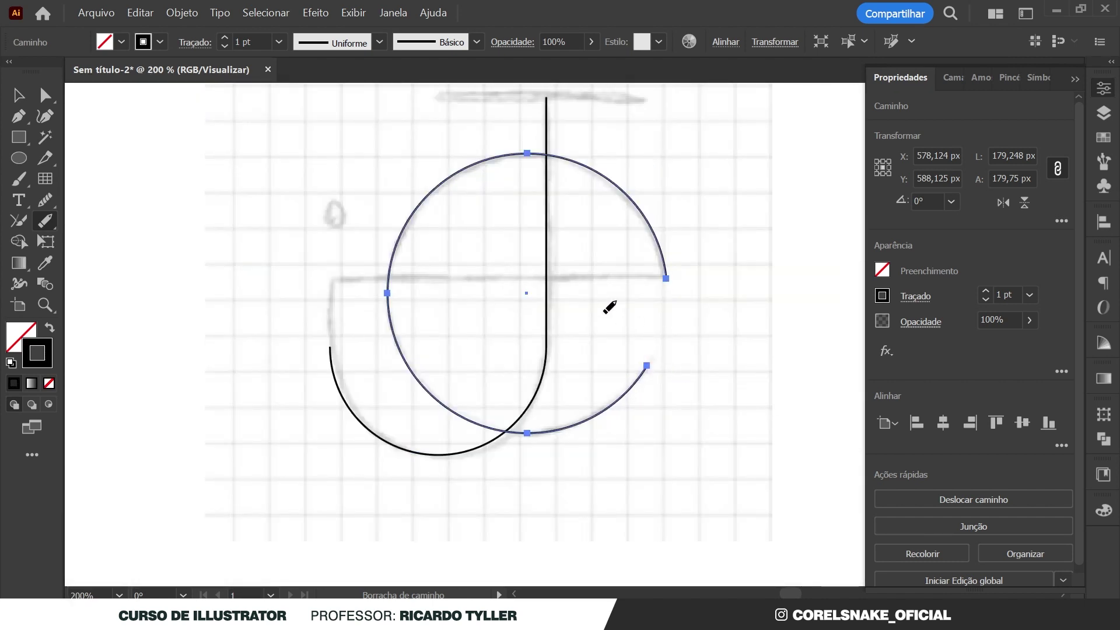
# Extend the circle's open end left as a crossbar and down to the J hook
pyautogui.click(19, 116)
pyautogui.scroll(1, 526, 230)
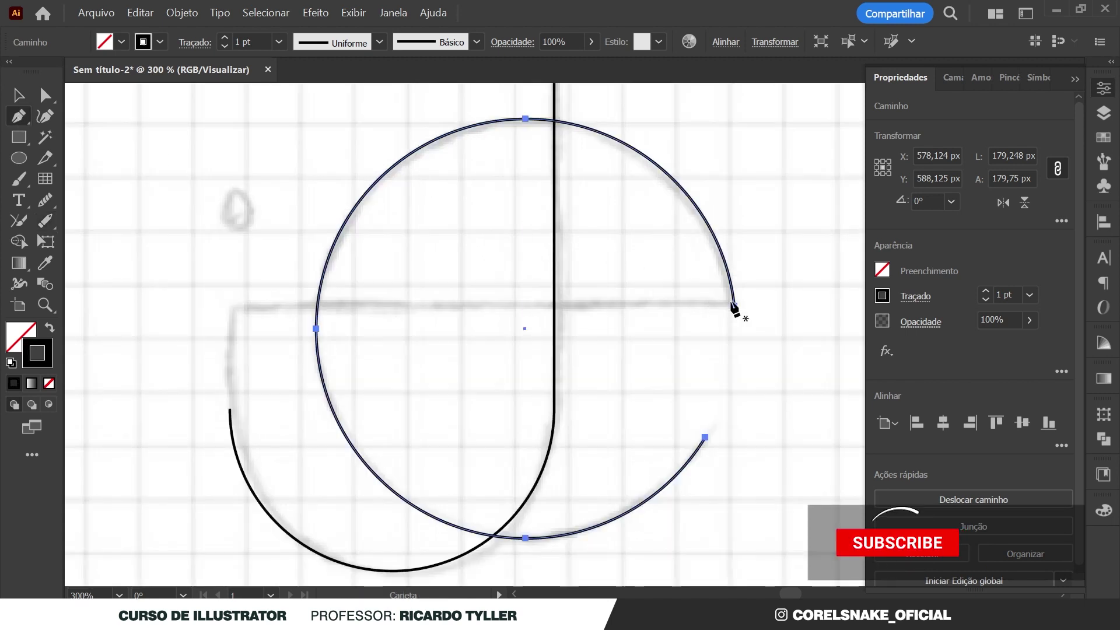
pyautogui.moveTo(735, 307)
pyautogui.mouseDown()
pyautogui.moveTo(457, 326)
pyautogui.moveTo(232, 313)
pyautogui.mouseUp()
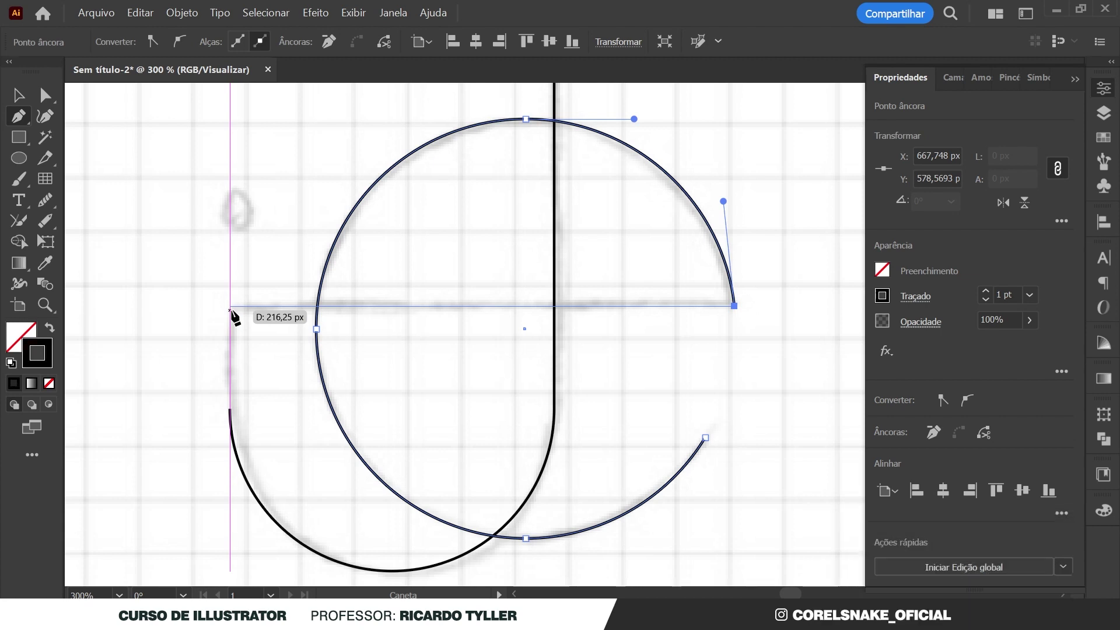
pyautogui.click(231, 307)
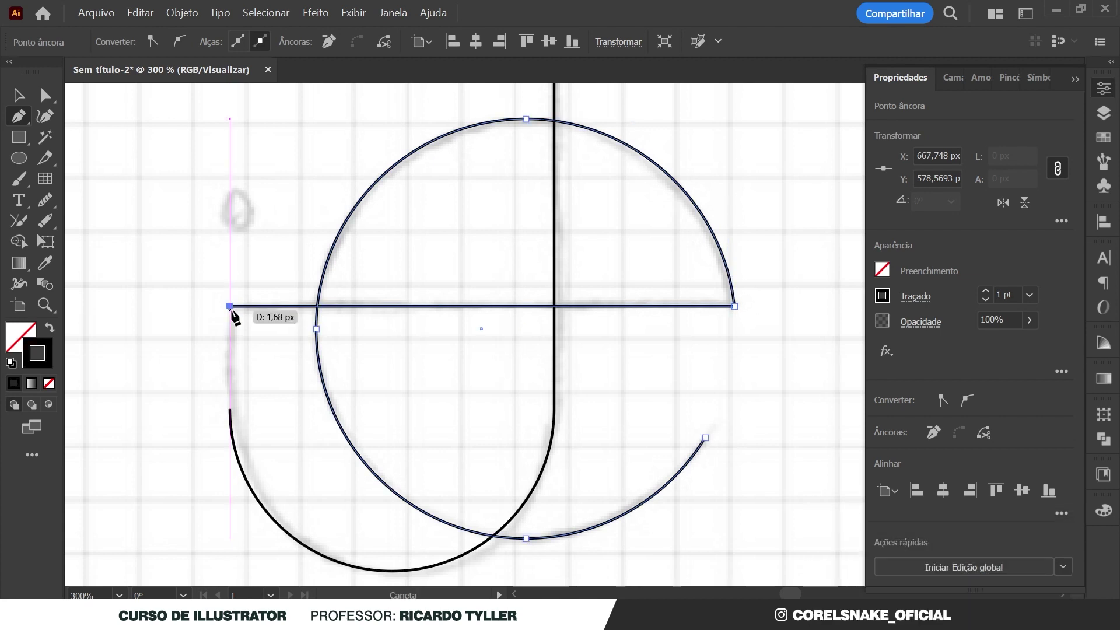
pyautogui.click(230, 408)
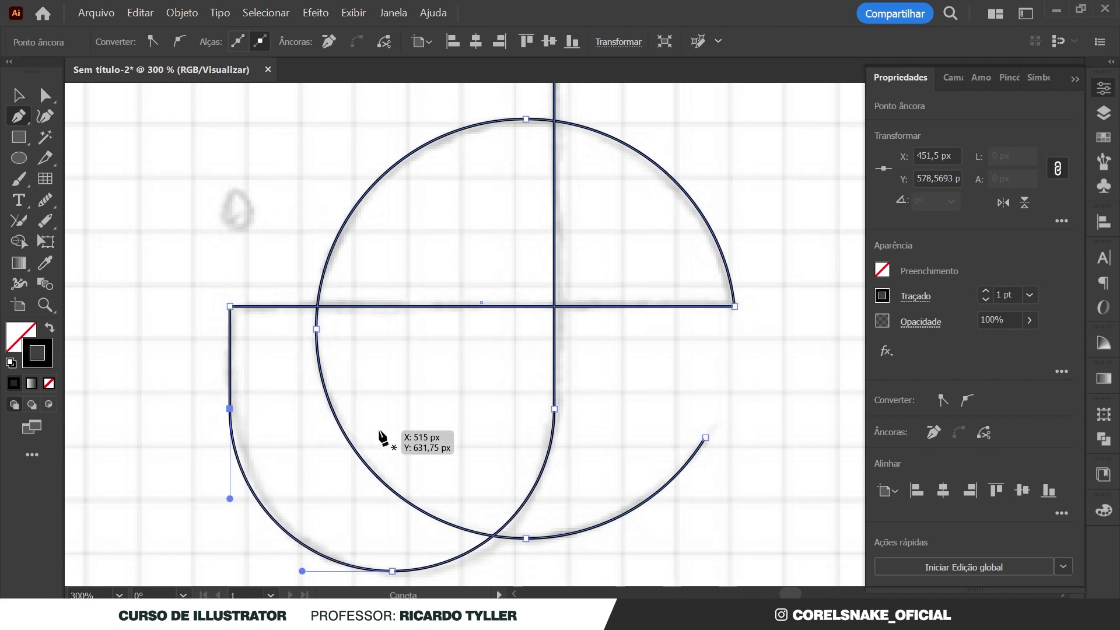
pyautogui.scroll(-2, 528, 406)
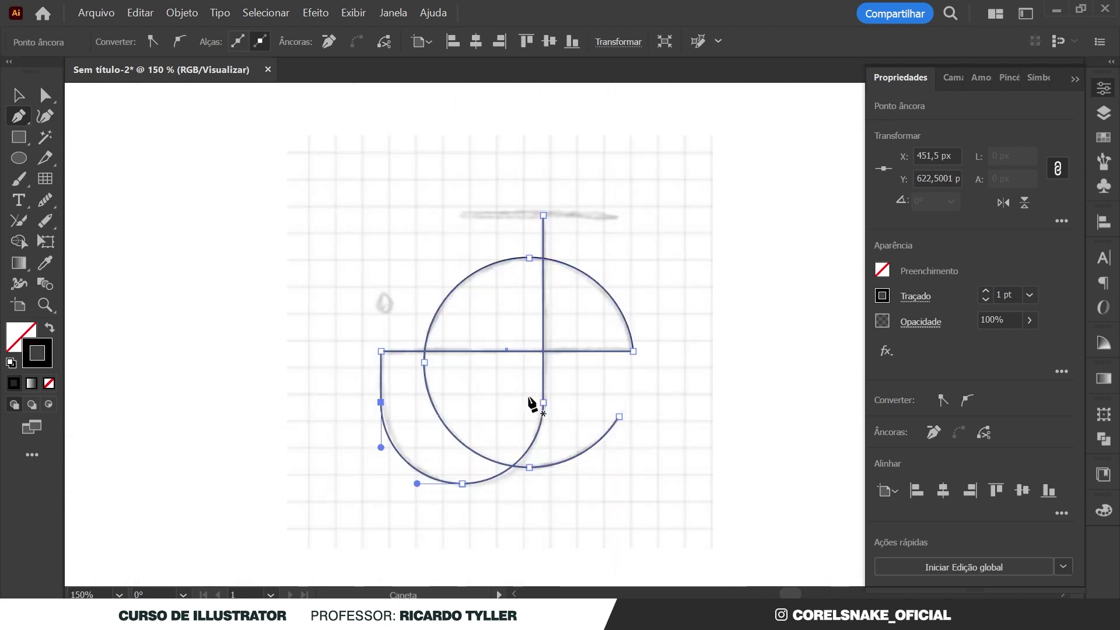
pyautogui.scroll(2, 524, 205)
pyautogui.scroll(1, 547, 231)
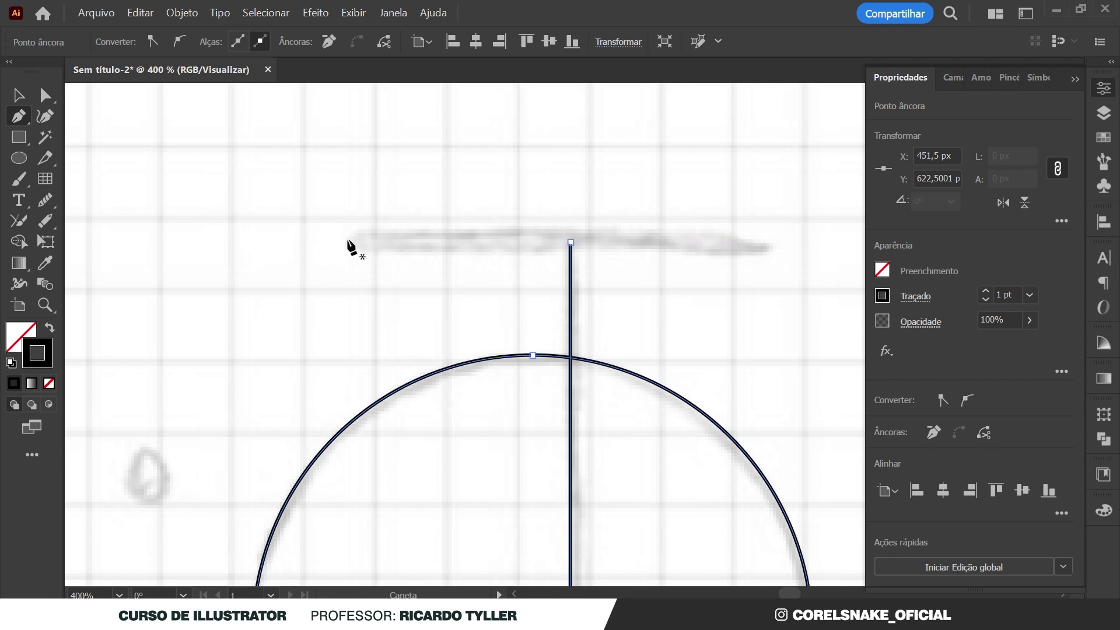
# Draw a horizontal bar across the top of the J stem
pyautogui.click(347, 240)
pyautogui.click(800, 241)
pyautogui.scroll(-2, 612, 265)
pyautogui.click(23, 98)
pyautogui.scroll(1, 733, 333)
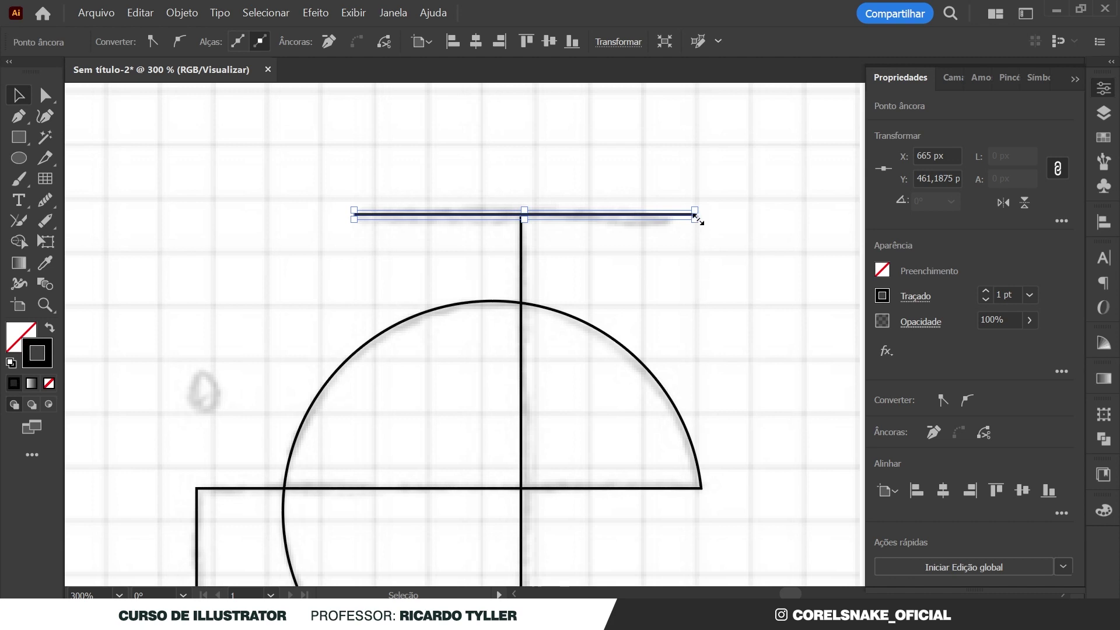
# Adjust the top bar's left anchor, leaving the bar about 152 px wide
pyautogui.click(47, 97)
pyautogui.click(353, 214)
pyautogui.scroll(2, 354, 215)
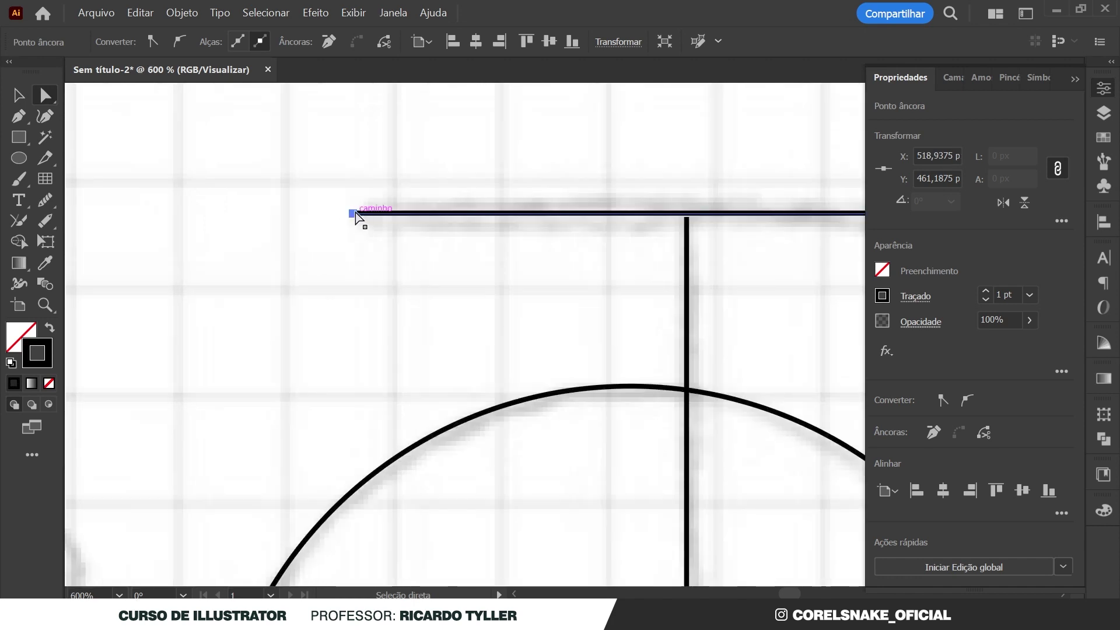
pyautogui.moveTo(356, 215); pyautogui.dragTo(292, 219)
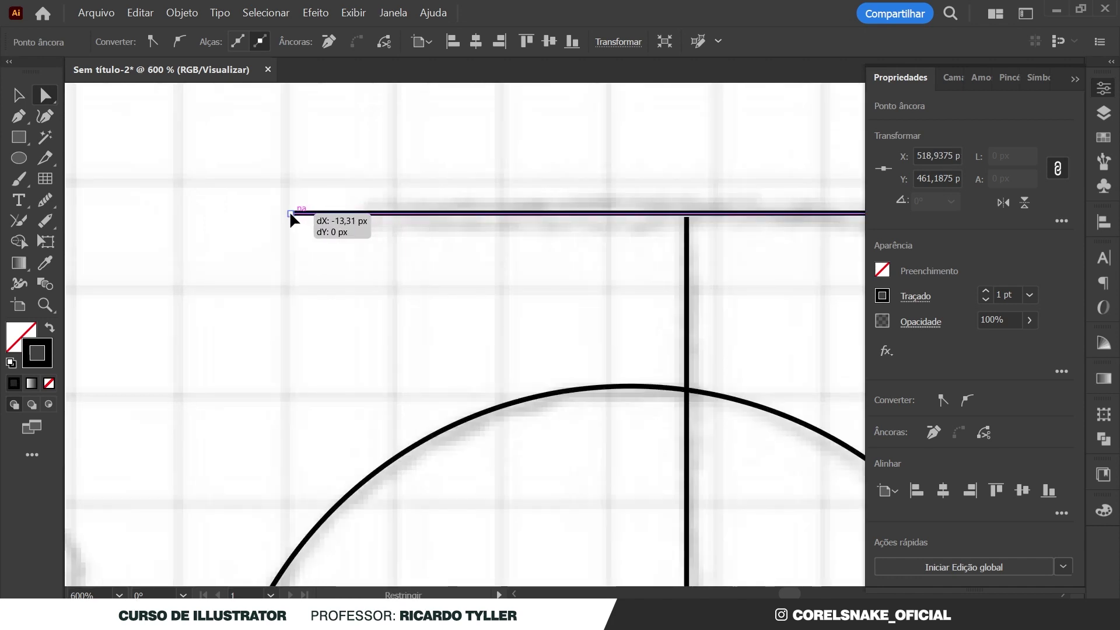
pyautogui.scroll(-4, 395, 225)
pyautogui.click(20, 95)
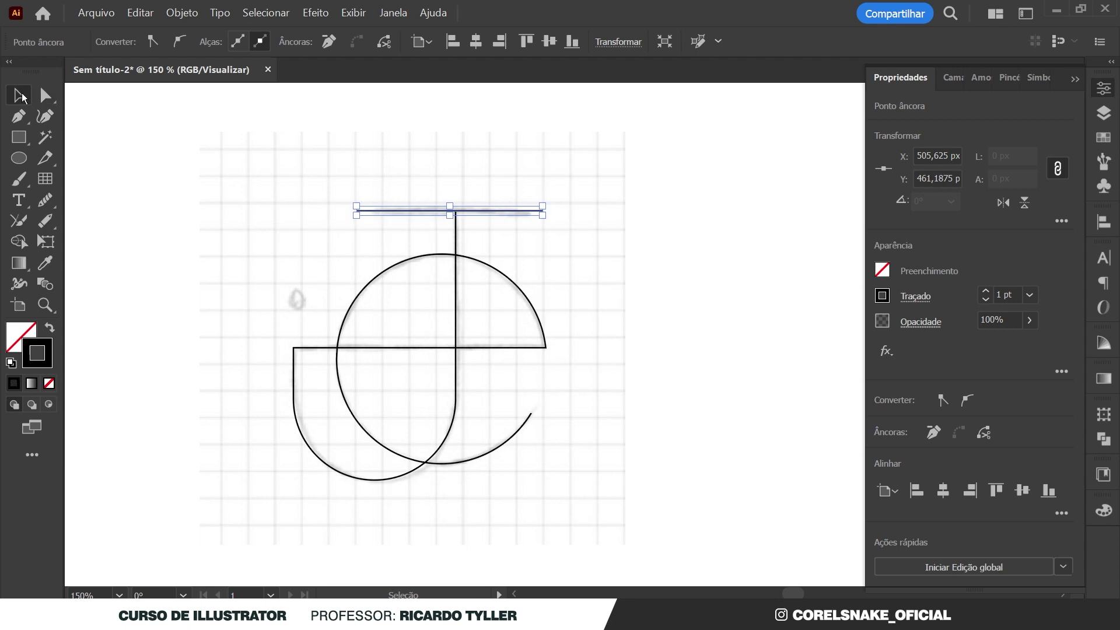
pyautogui.scroll(4, 454, 207)
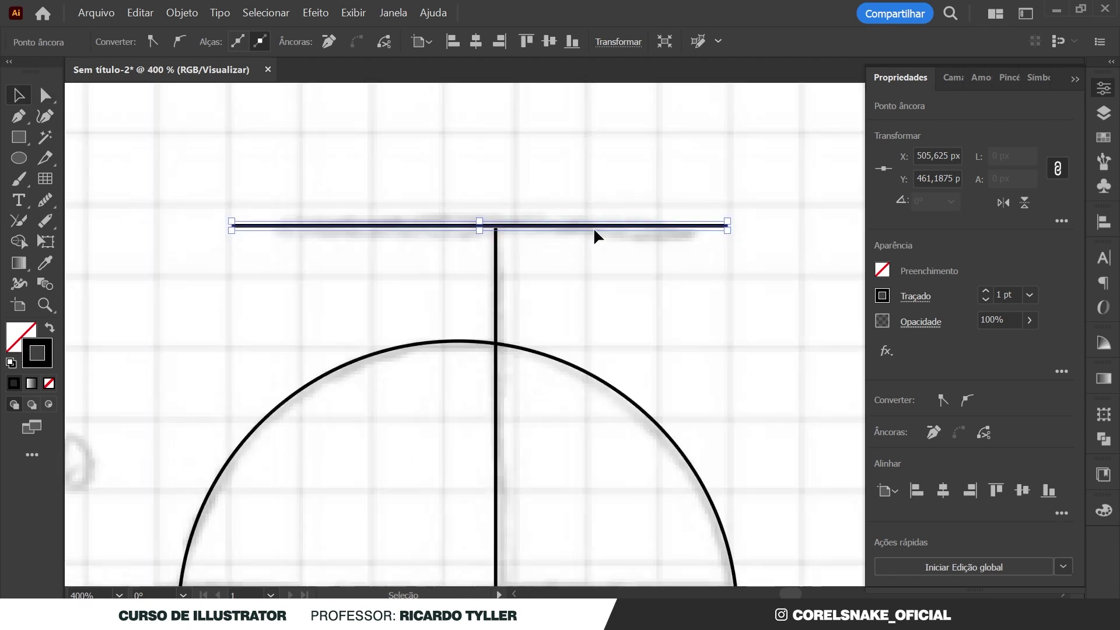
pyautogui.click(45, 95)
pyautogui.moveTo(235, 233); pyautogui.dragTo(257, 233)
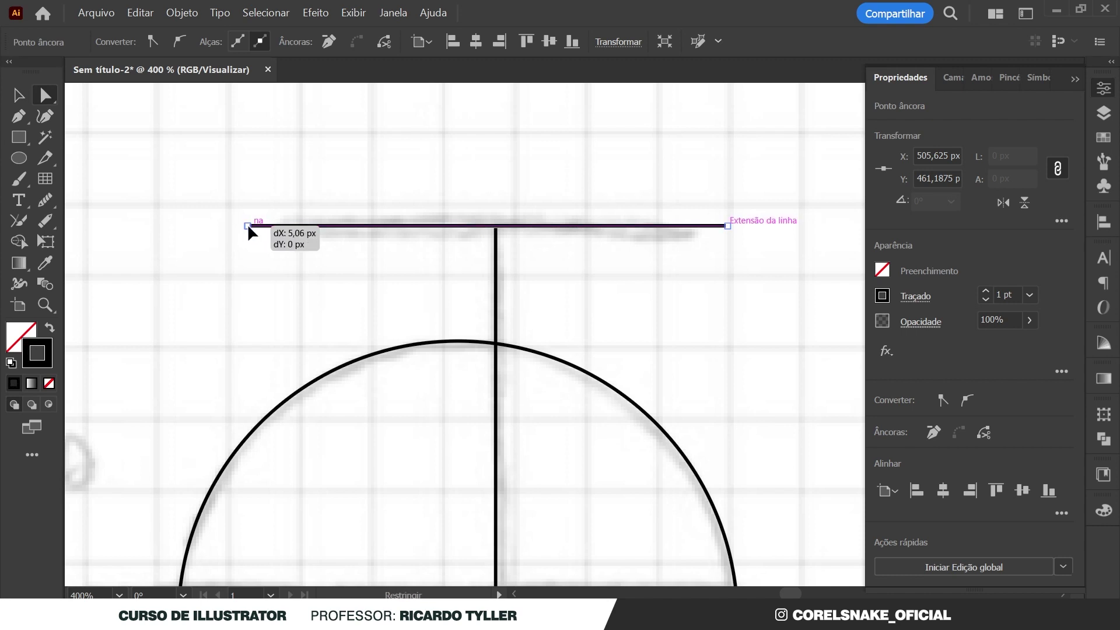
# Lower the top bar to sit flush on the J's stem
pyautogui.click(19, 95)
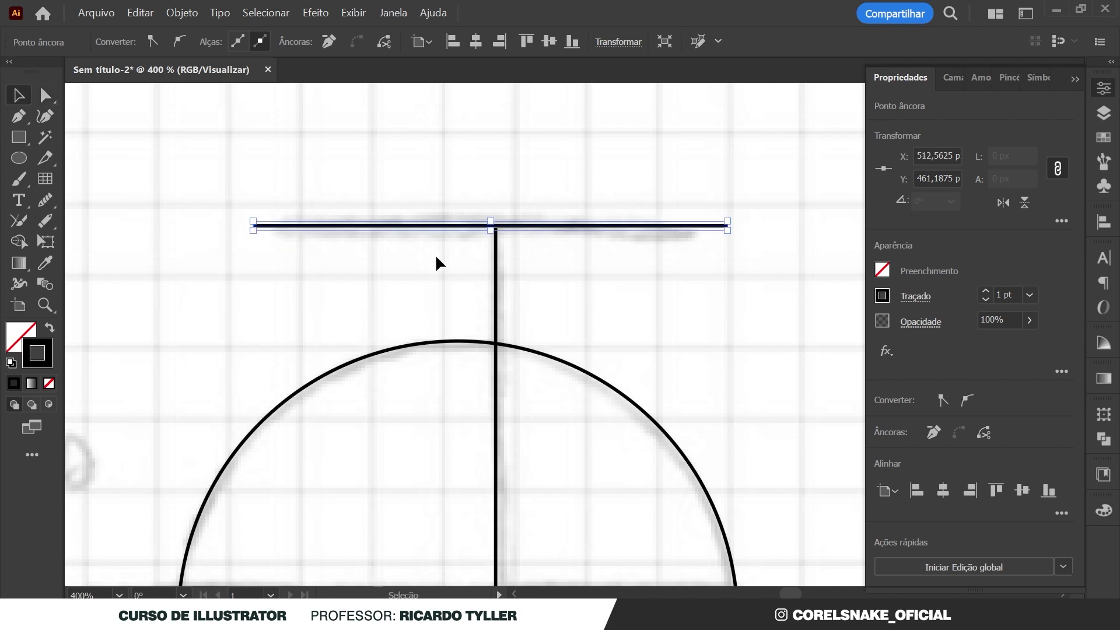
pyautogui.scroll(2, 502, 236)
pyautogui.scroll(2, 470, 233)
pyautogui.moveTo(471, 233); pyautogui.dragTo(502, 239)
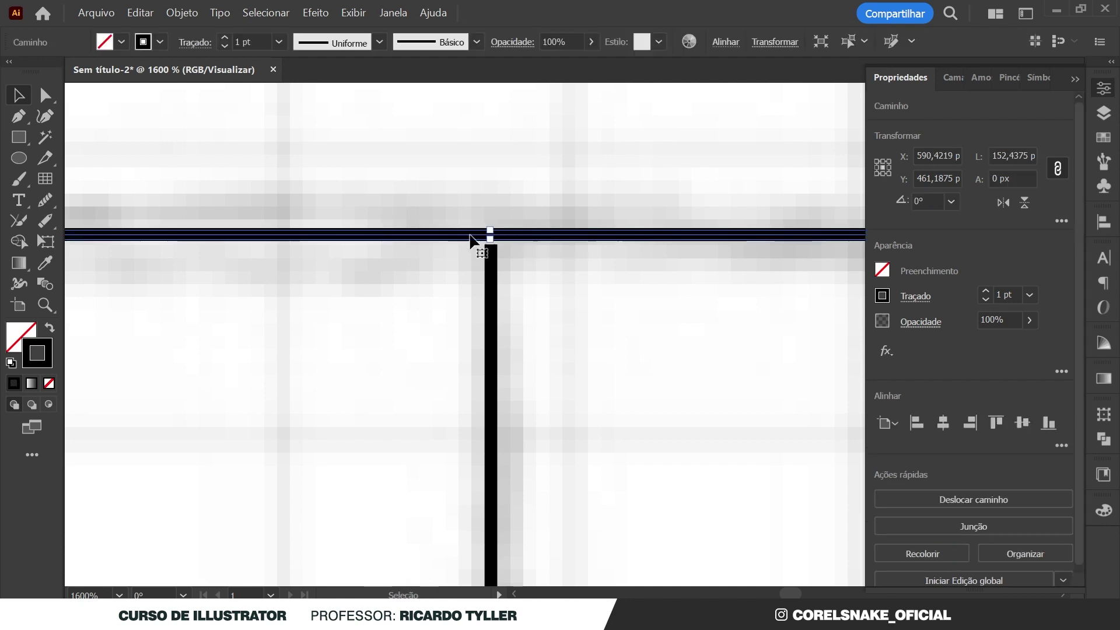
pyautogui.scroll(3, 482, 235)
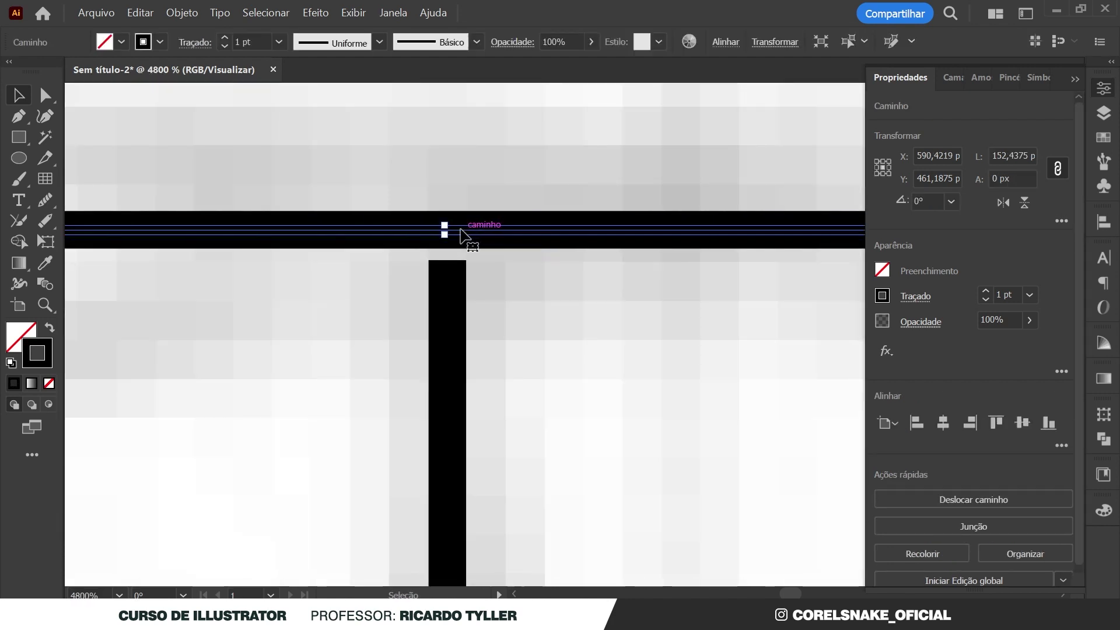
pyautogui.moveTo(481, 233); pyautogui.dragTo(477, 232)
pyautogui.scroll(-9, 477, 232)
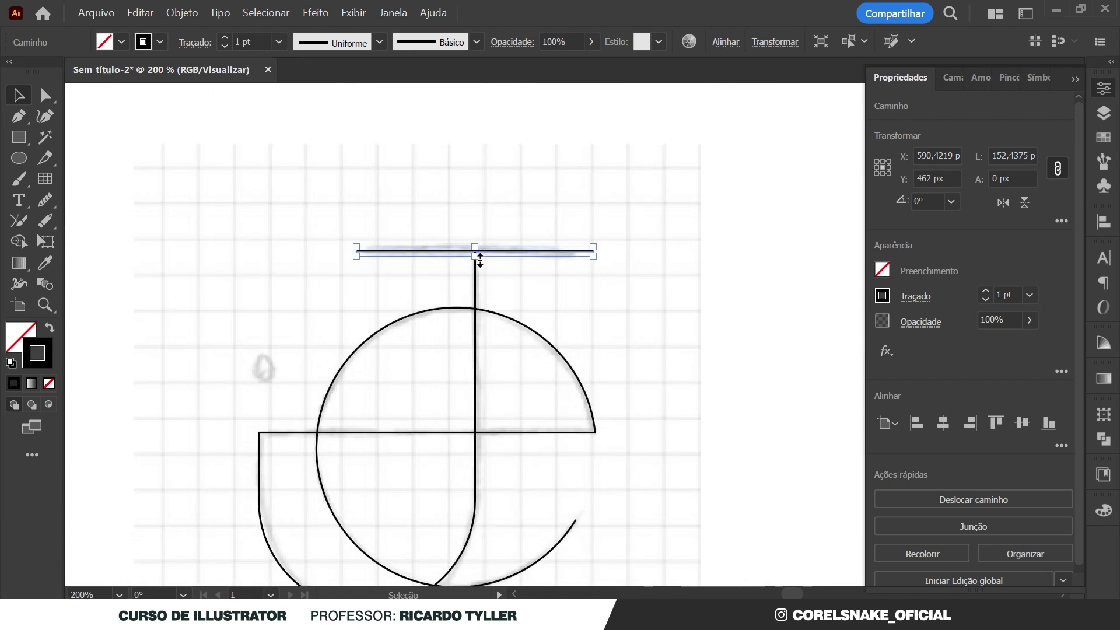
pyautogui.scroll(-2, 478, 358)
pyautogui.click(629, 347)
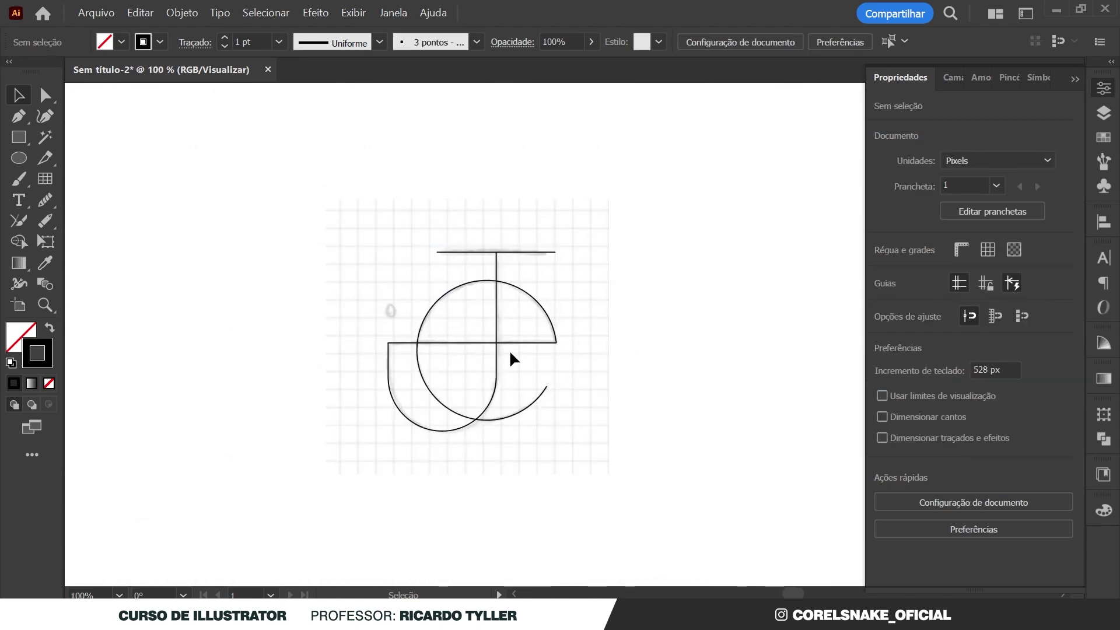
# Trace the sketch's dot with a small circle about 18.5 px wide, nudged into place
pyautogui.scroll(-1, 509, 349)
pyautogui.scroll(3, 550, 324)
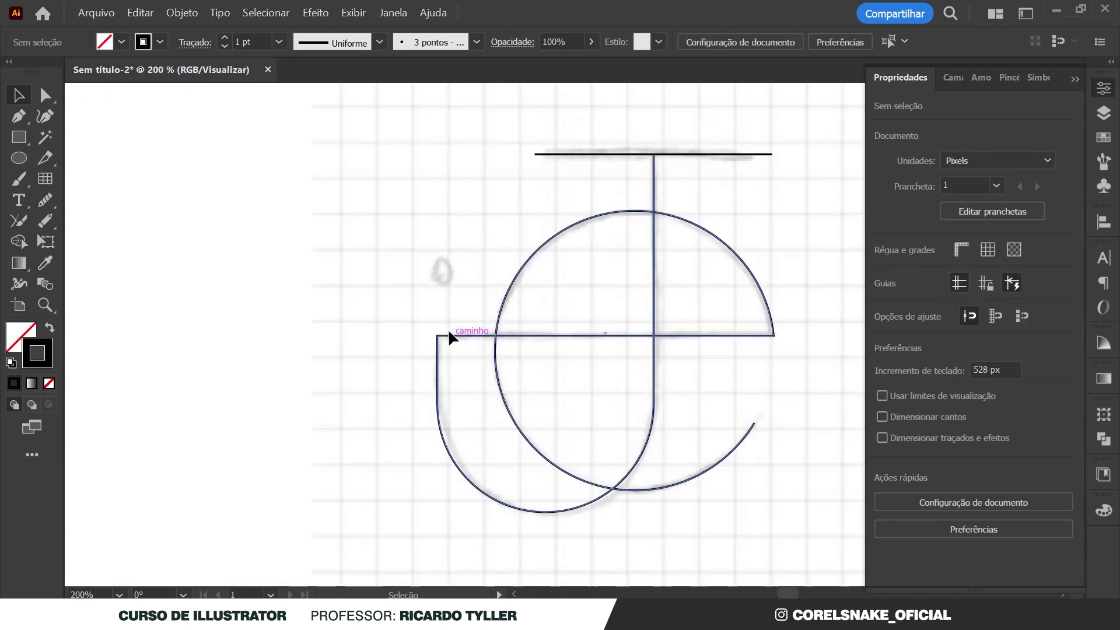
pyautogui.scroll(3, 448, 275)
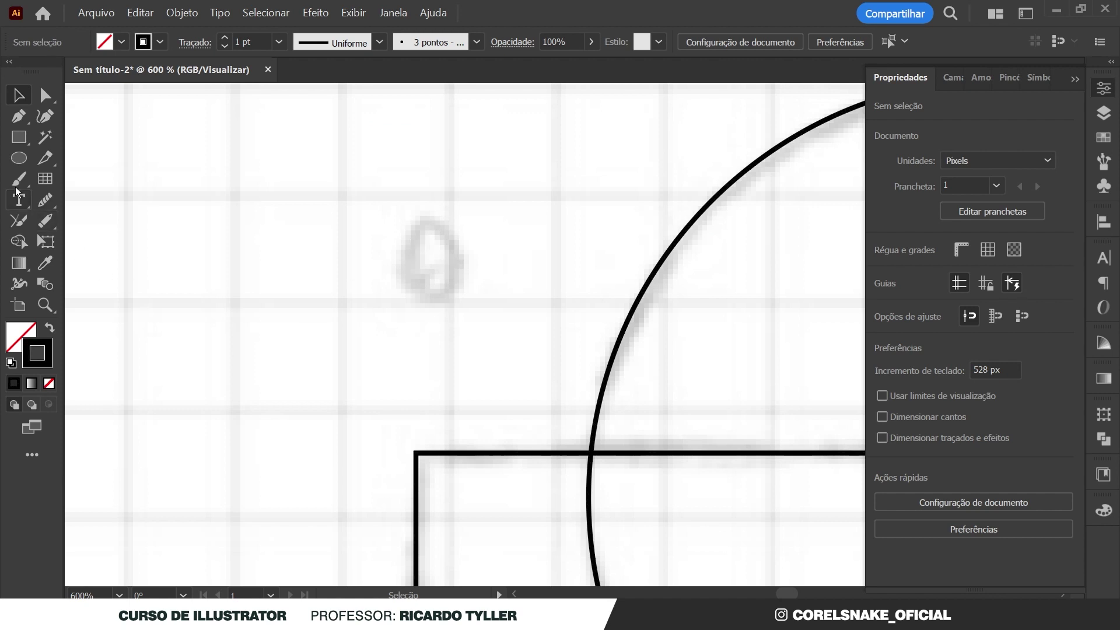
pyautogui.click(19, 158)
pyautogui.moveTo(388, 229); pyautogui.dragTo(474, 315)
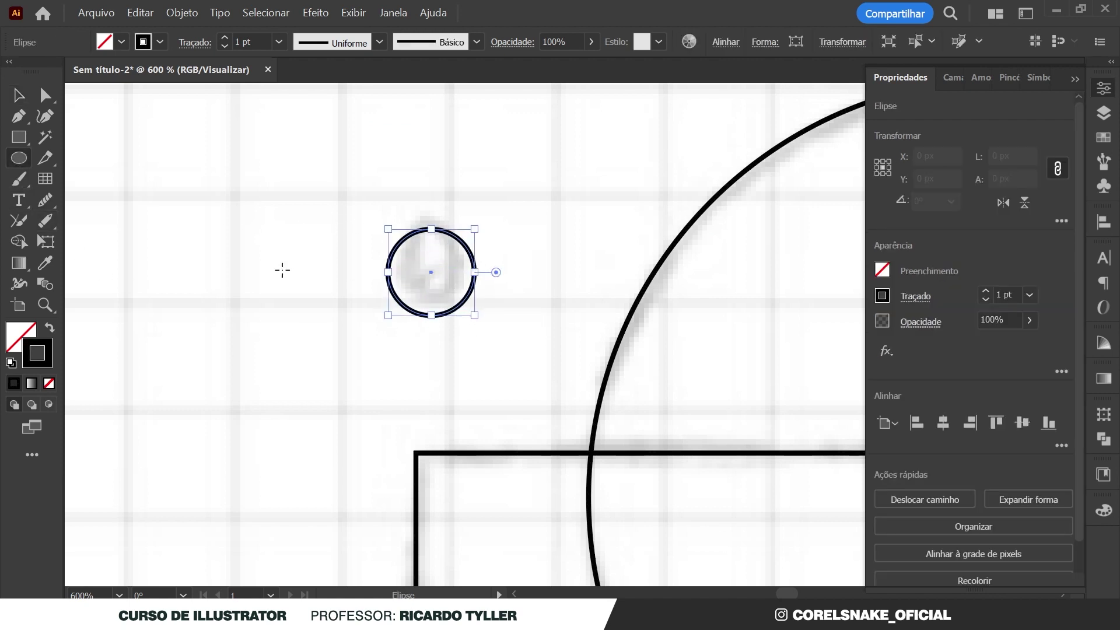
pyautogui.press('v')
pyautogui.moveTo(427, 270); pyautogui.dragTo(427, 264)
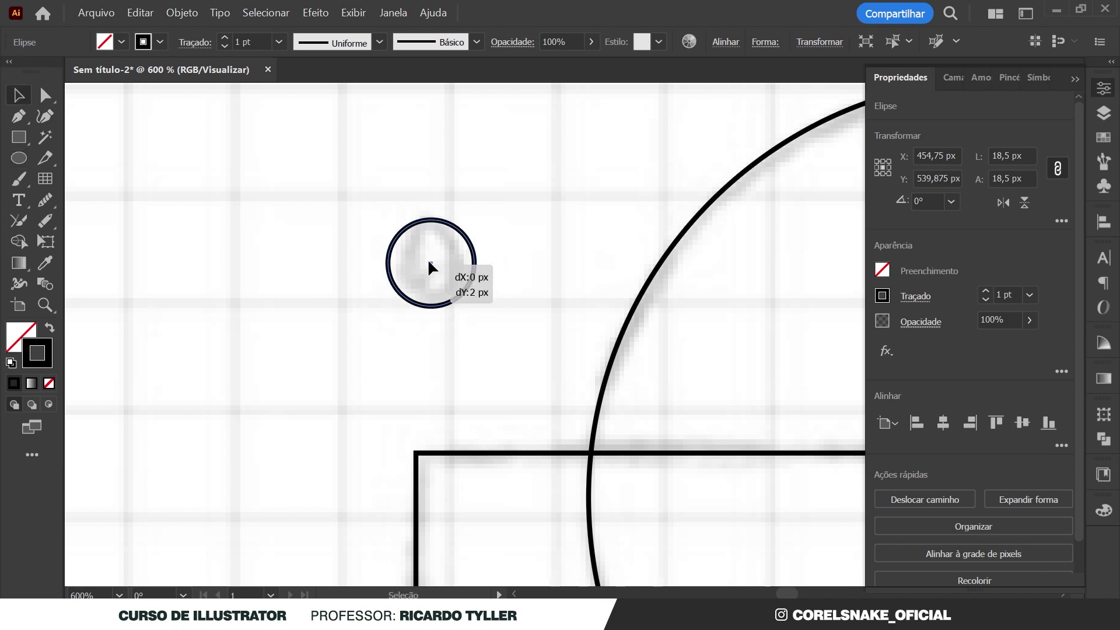
pyautogui.hotkey('ctrl', '0')
pyautogui.click(513, 392)
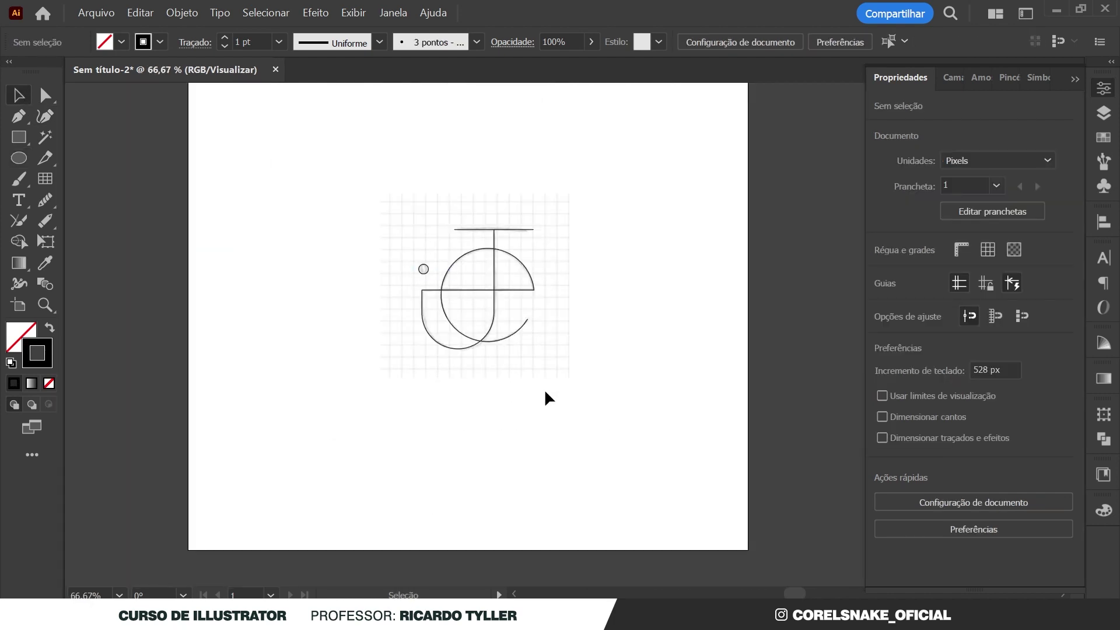
pyautogui.scroll(2, 605, 363)
pyautogui.scroll(-2, 519, 381)
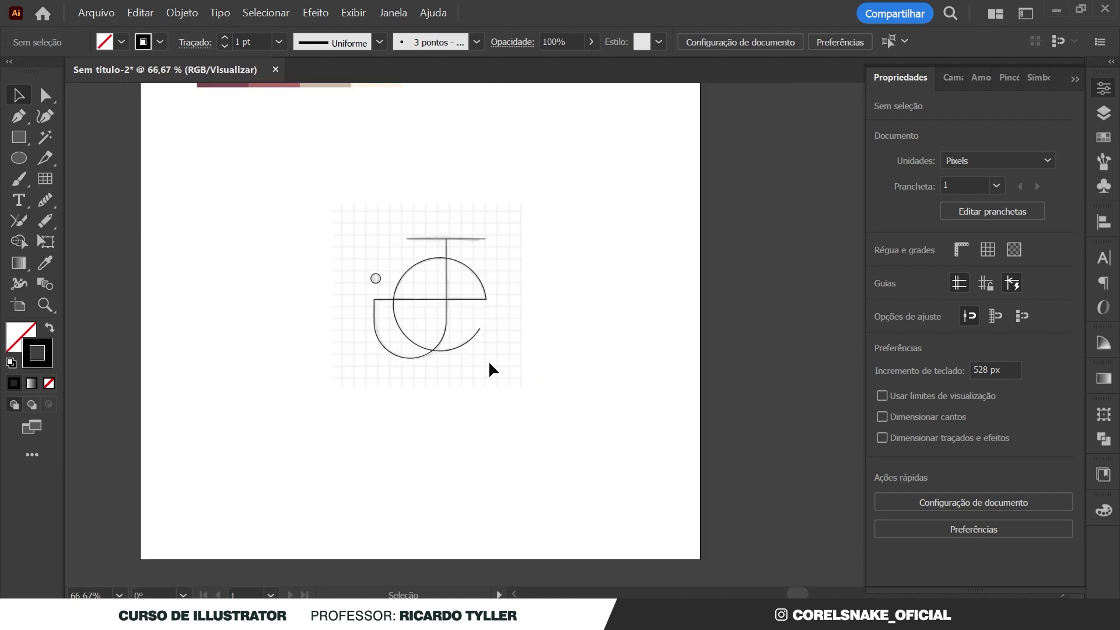
pyautogui.press('ctrl')
# Delete the faded grid sketch image from the artboard
pyautogui.click(490, 366)
pyautogui.click(610, 349)
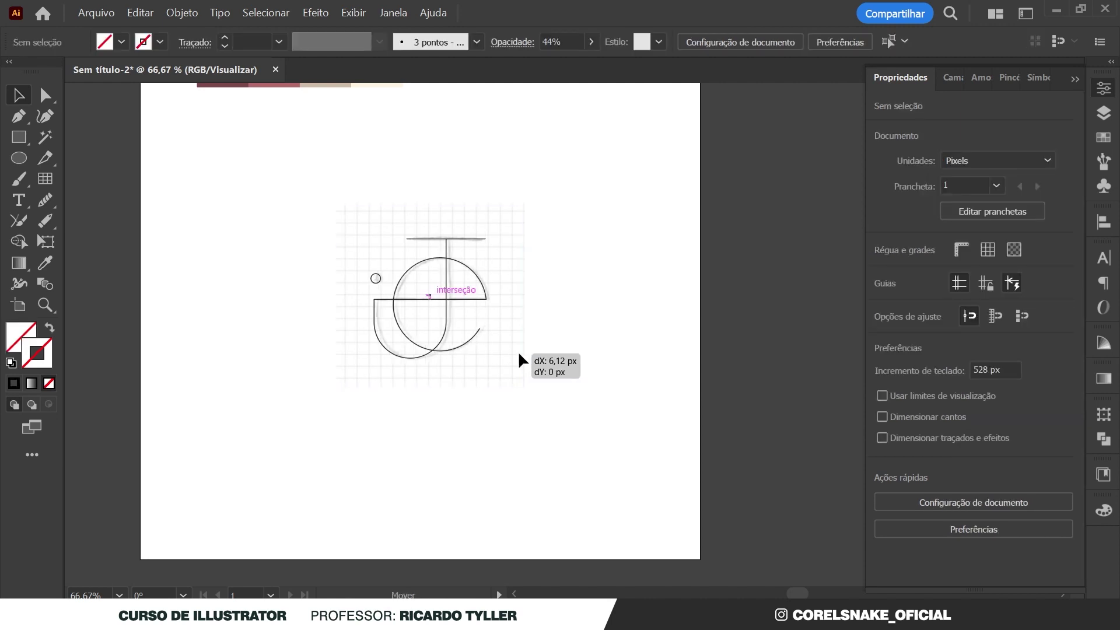
pyautogui.moveTo(505, 352); pyautogui.dragTo(713, 352)
pyautogui.press('Delete')
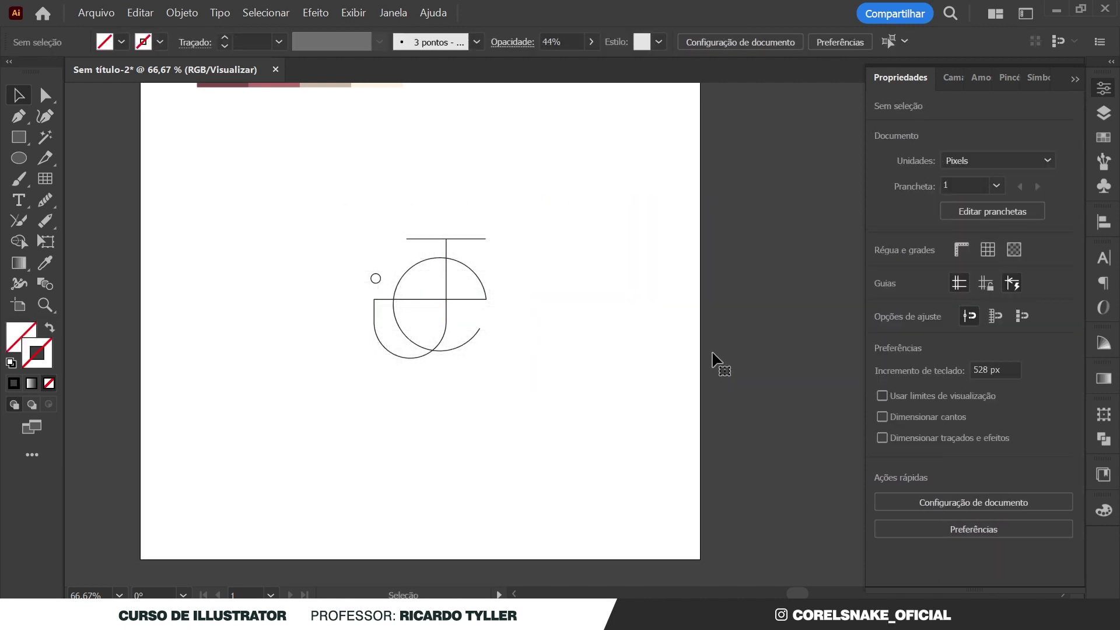
# Move the traced monogram paths up and left below the colour swatches
pyautogui.scroll(-1, 649, 353)
pyautogui.moveTo(348, 225); pyautogui.dragTo(645, 402)
pyautogui.moveTo(494, 307); pyautogui.dragTo(489, 288)
pyautogui.scroll(1, 507, 294)
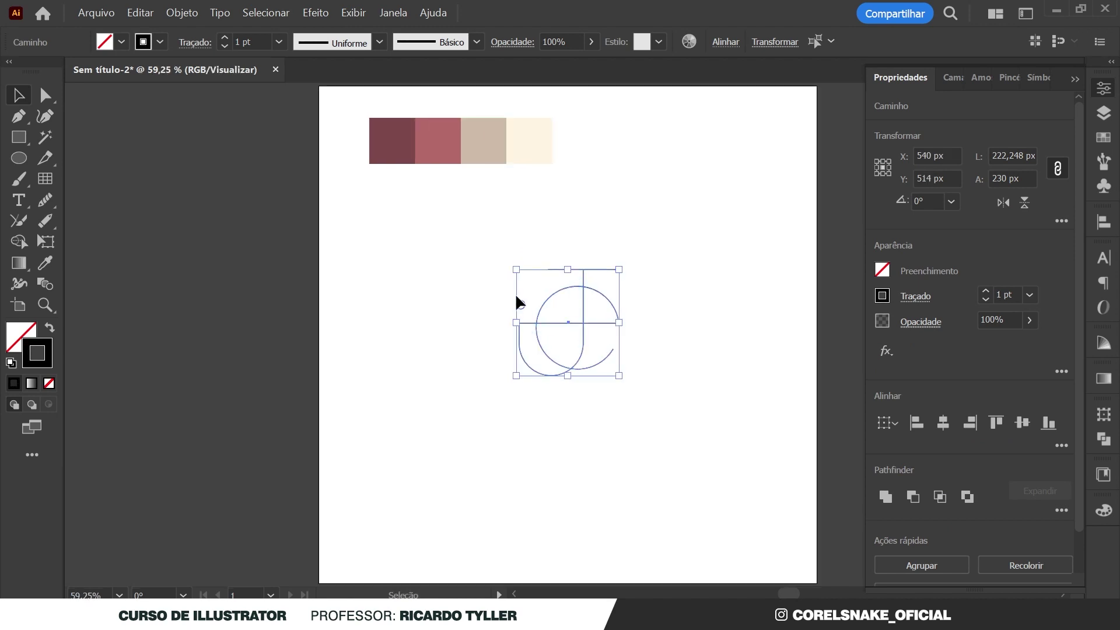
pyautogui.moveTo(583, 318); pyautogui.dragTo(573, 318)
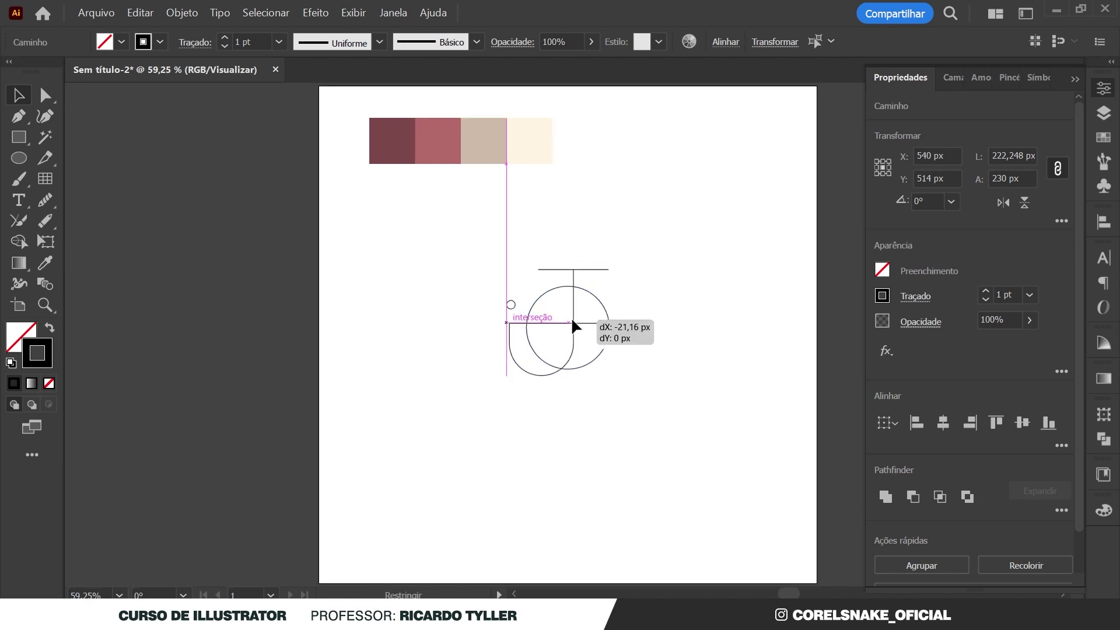
pyautogui.click(678, 331)
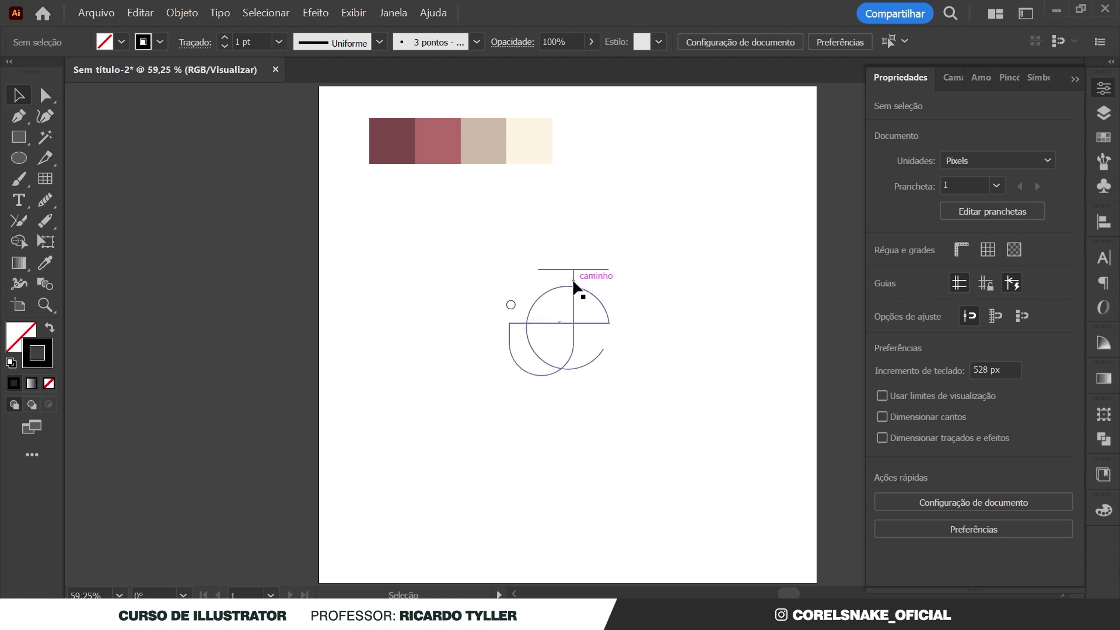
pyautogui.scroll(1, 630, 337)
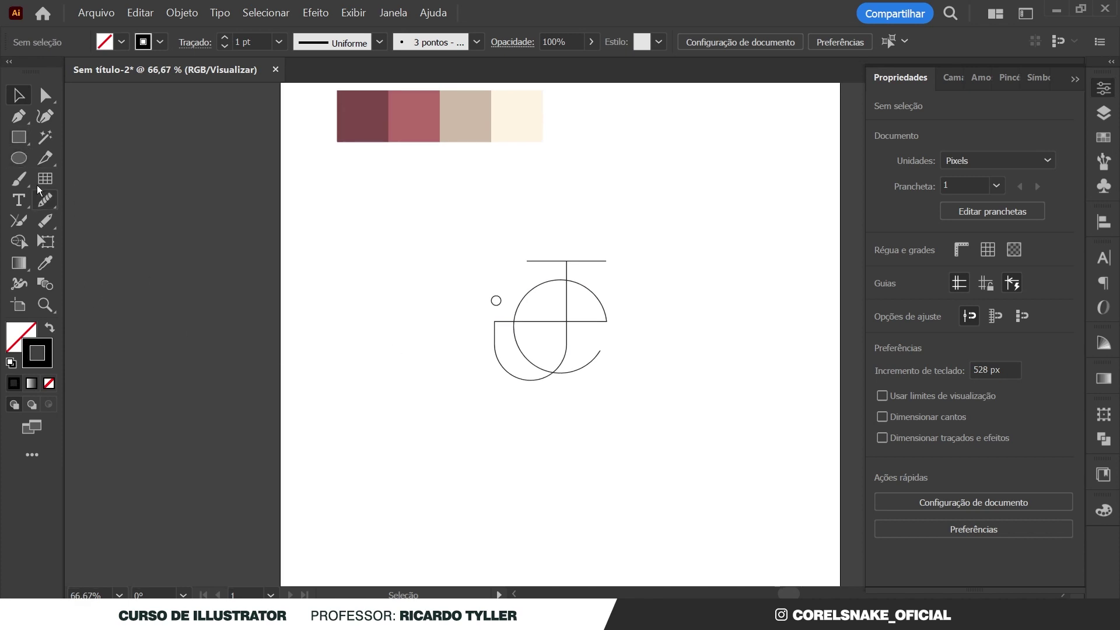
# Add 'Lorem ipsum' placeholder text below the monogram and enlarge it
pyautogui.click(19, 200)
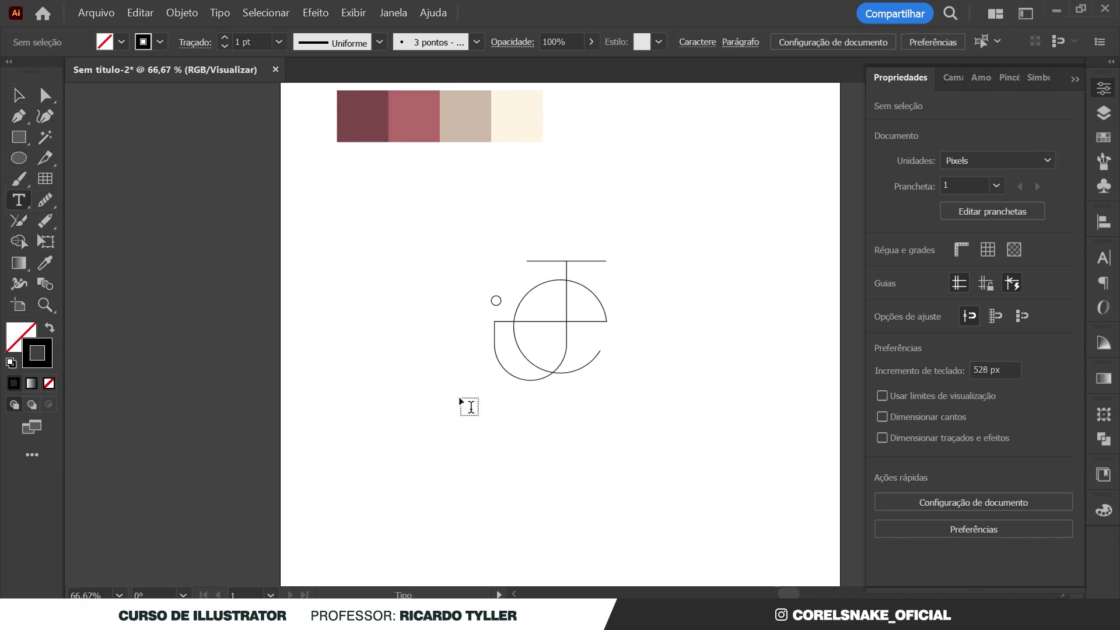
pyautogui.click(462, 409)
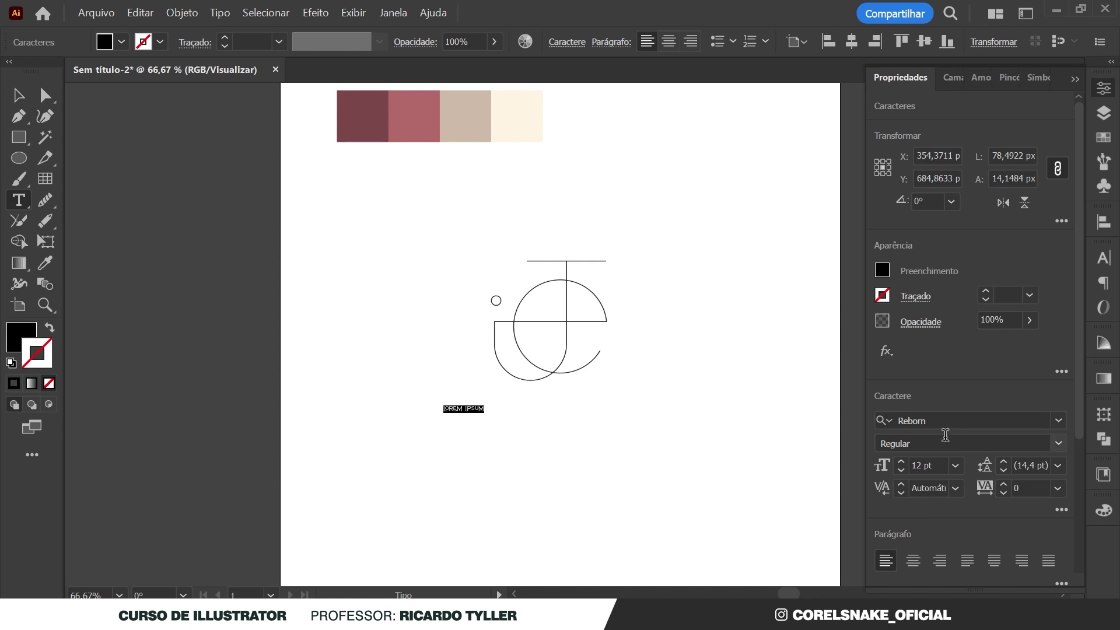
pyautogui.click(938, 419)
pyautogui.press('Down')
pyautogui.press('Down')
pyautogui.press('Down')
pyautogui.press('Down')
pyautogui.press('Down')
pyautogui.press('Down')
pyautogui.press('Down')
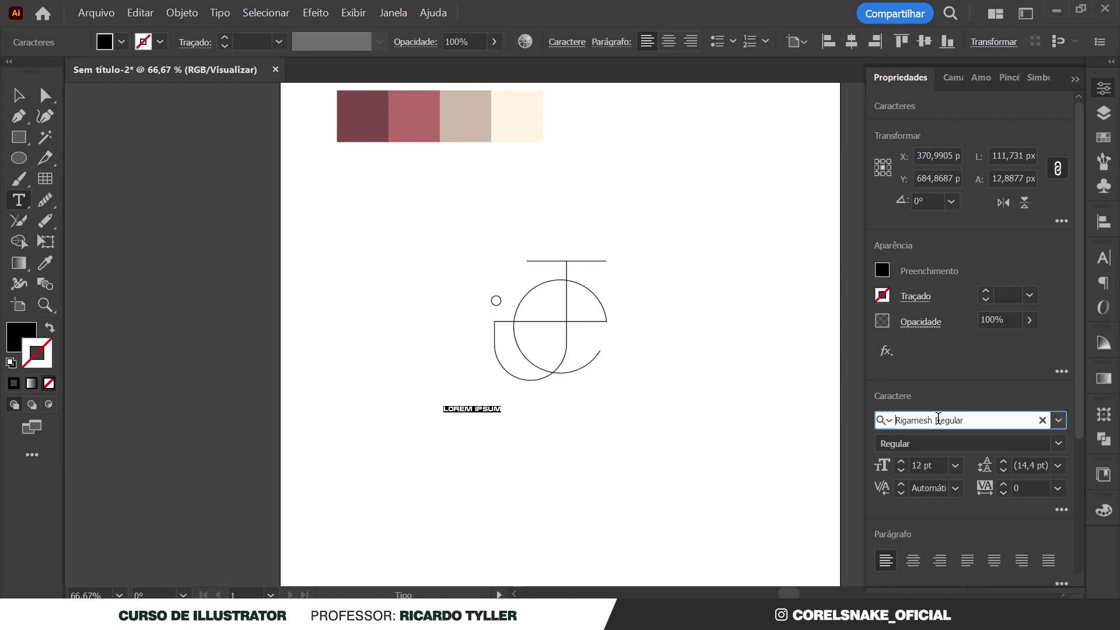
pyautogui.click(18, 96)
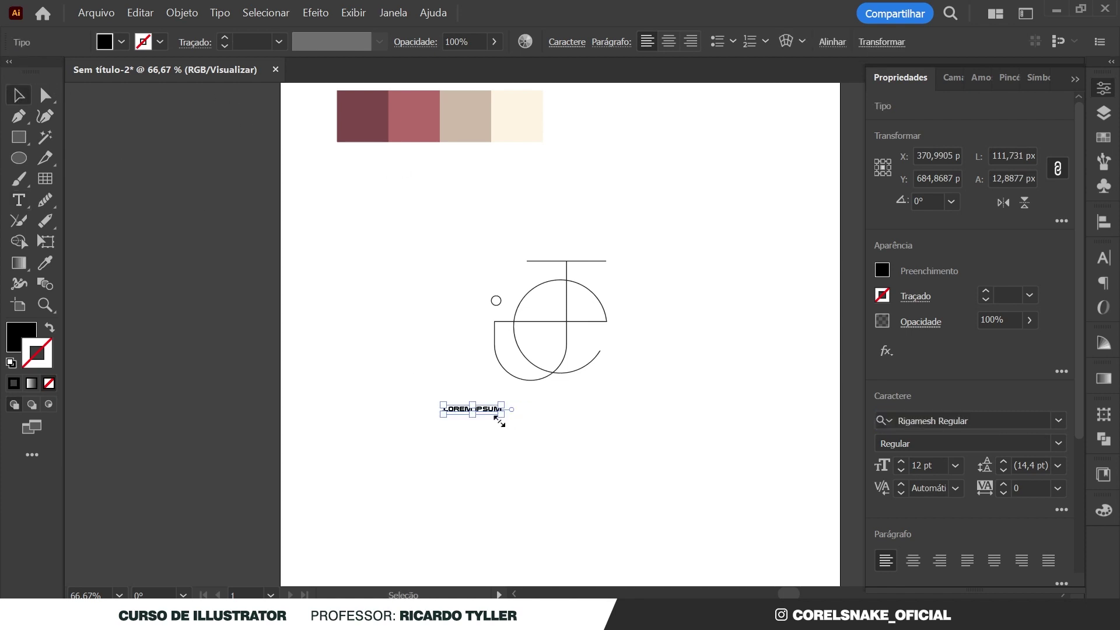
pyautogui.moveTo(501, 415); pyautogui.dragTo(748, 494)
pyautogui.moveTo(623, 430); pyautogui.dragTo(579, 417)
# Set the text in Ringift Regular, centred beneath the monogram, and show character settings
pyautogui.click(924, 421)
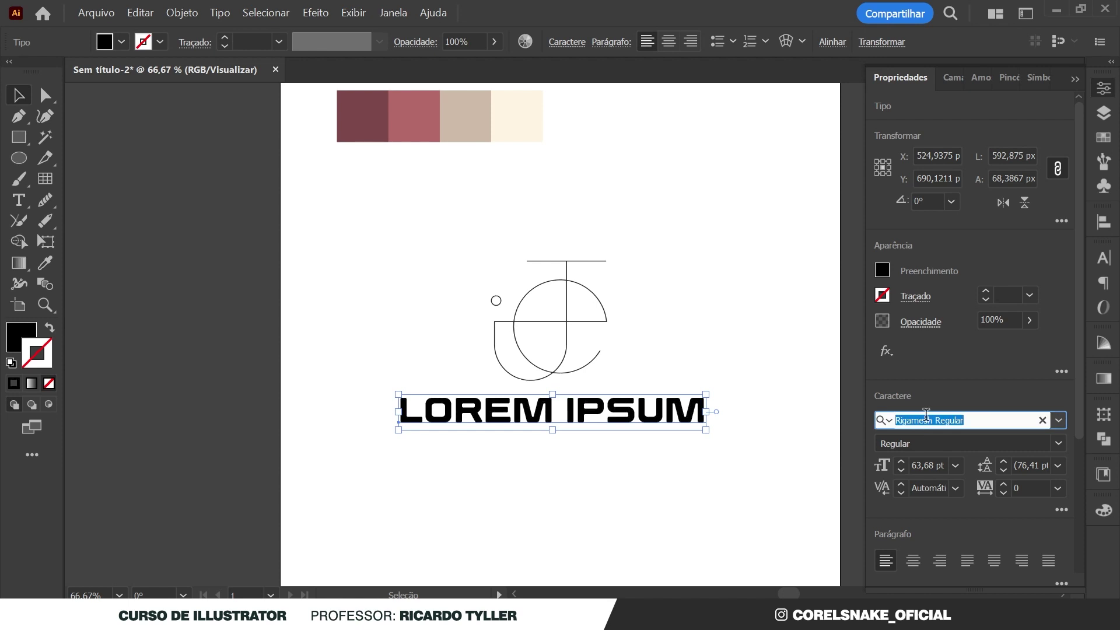
pyautogui.press('Down')
pyautogui.press('Down')
pyautogui.press('Up')
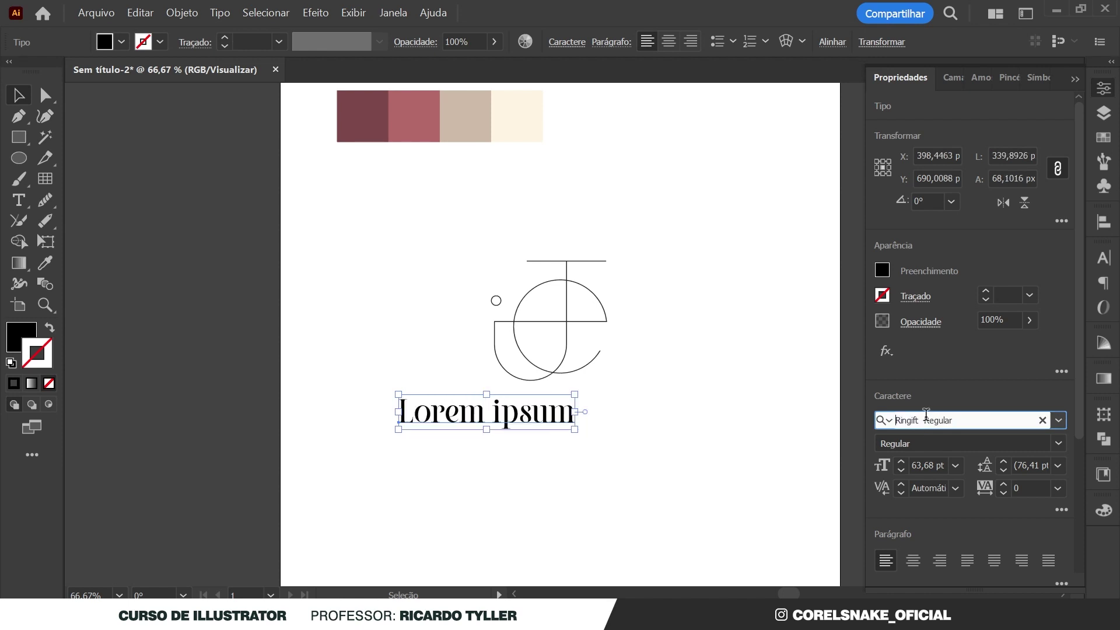
pyautogui.moveTo(533, 420); pyautogui.dragTo(579, 421)
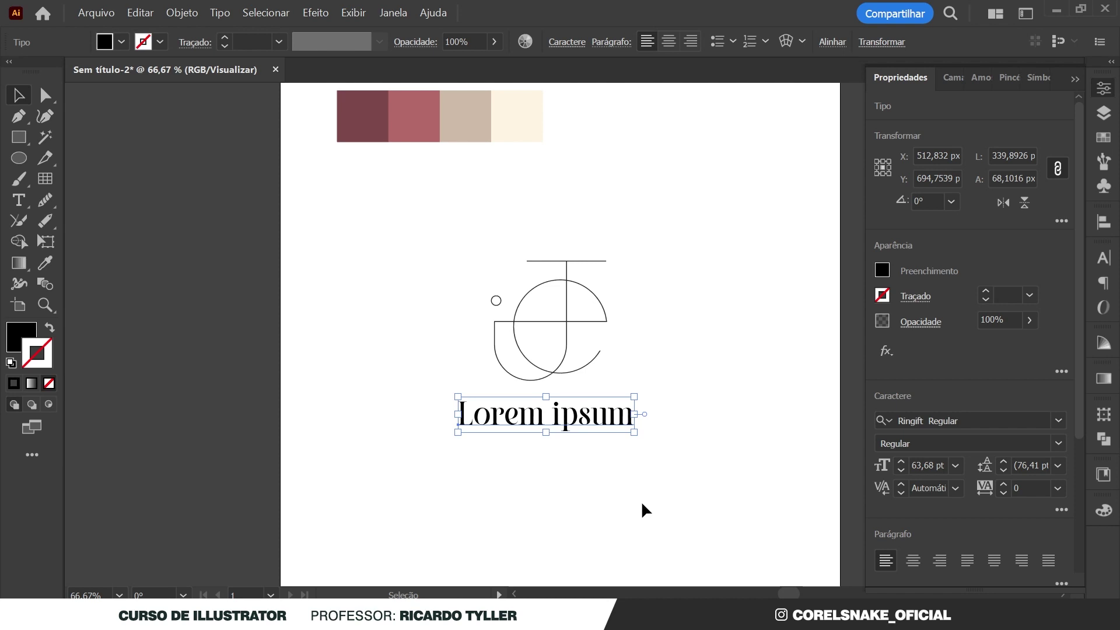
pyautogui.scroll(1, 583, 370)
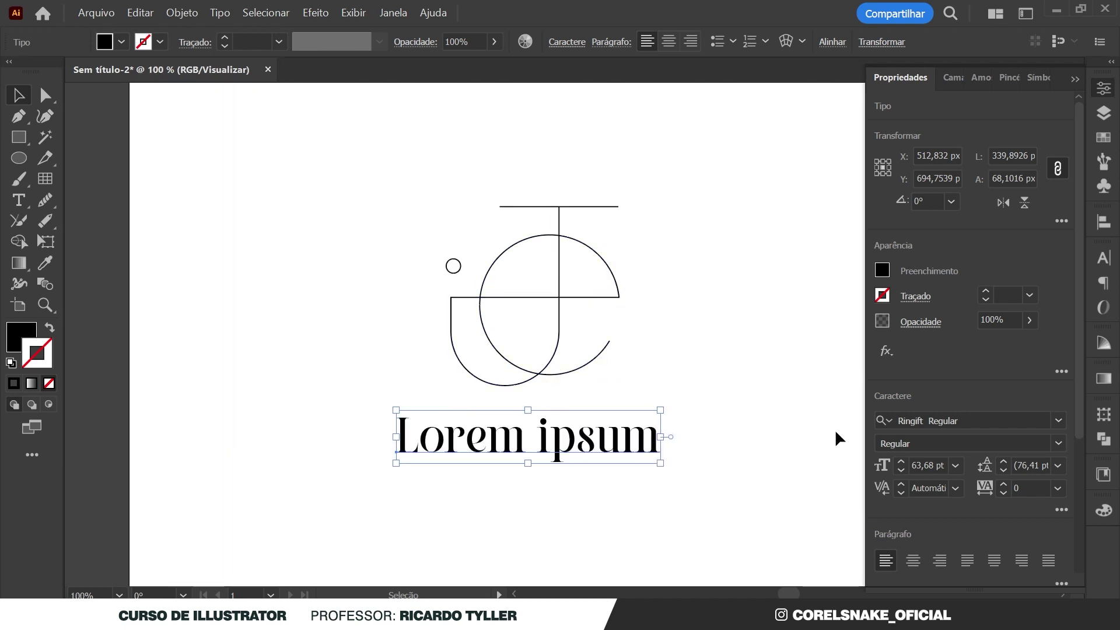
pyautogui.click(970, 420)
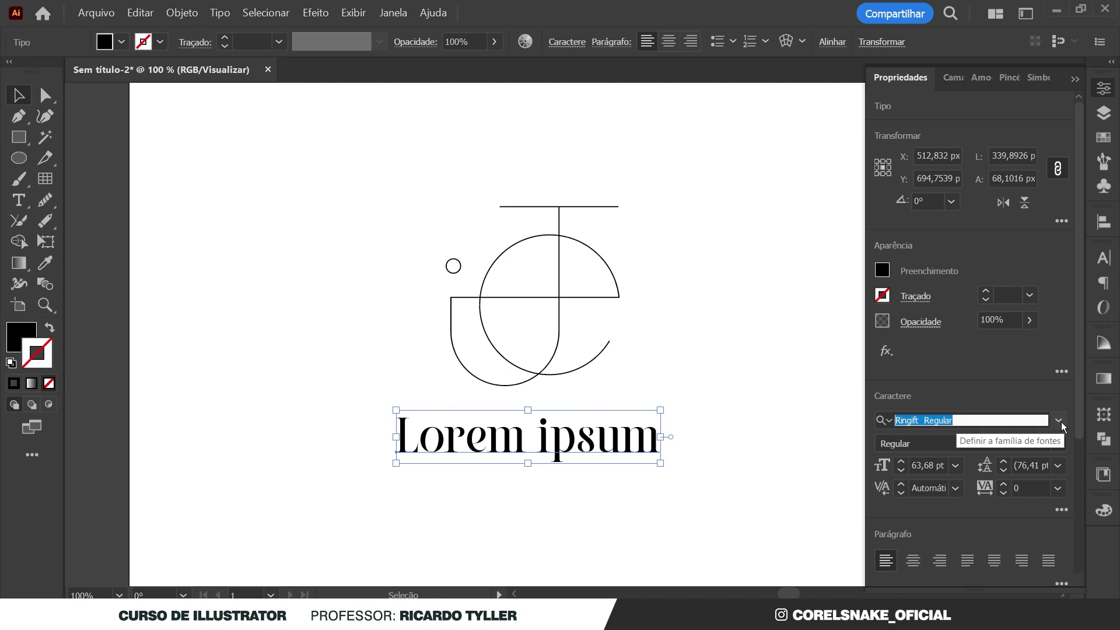
pyautogui.press('Escape')
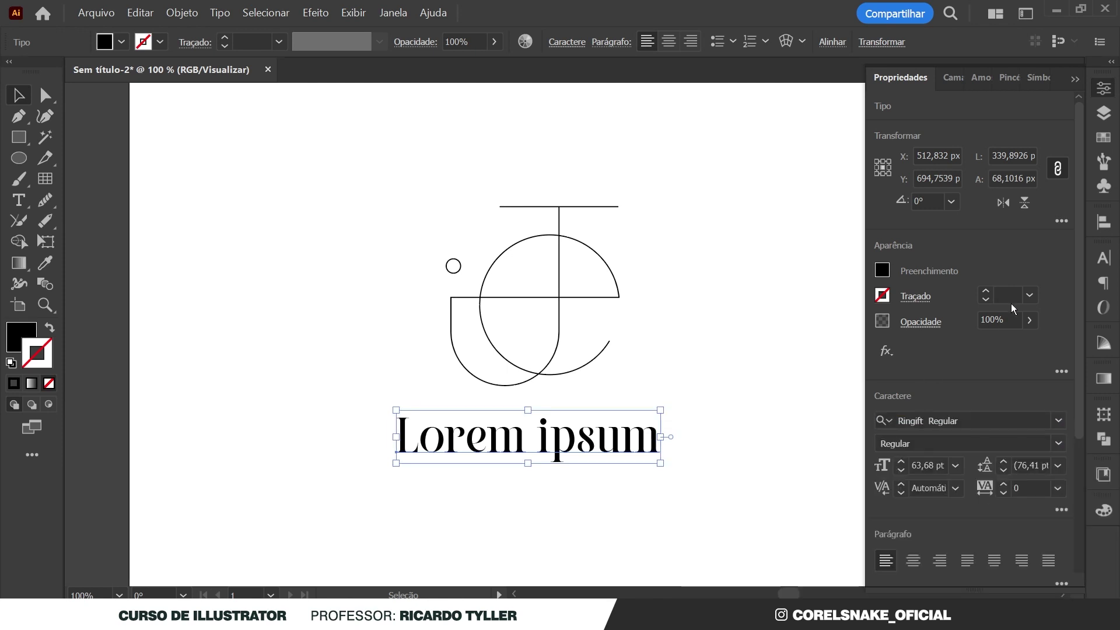
pyautogui.click(1104, 257)
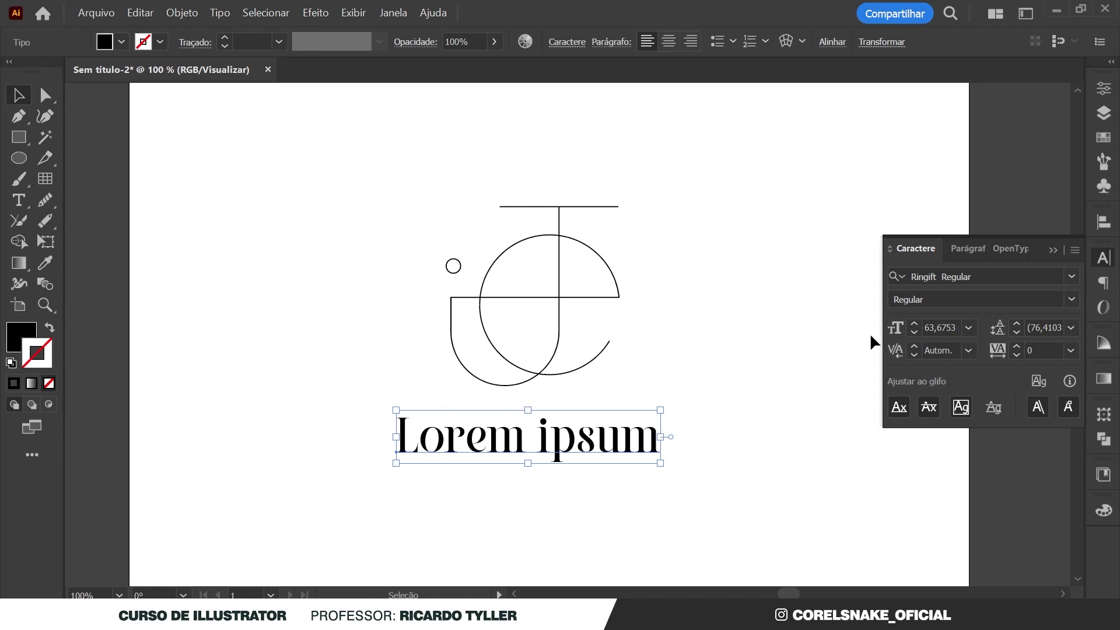
# Step through fonts in the Character panel until the text under the monogram is set in RESMICE
pyautogui.click(1007, 275)
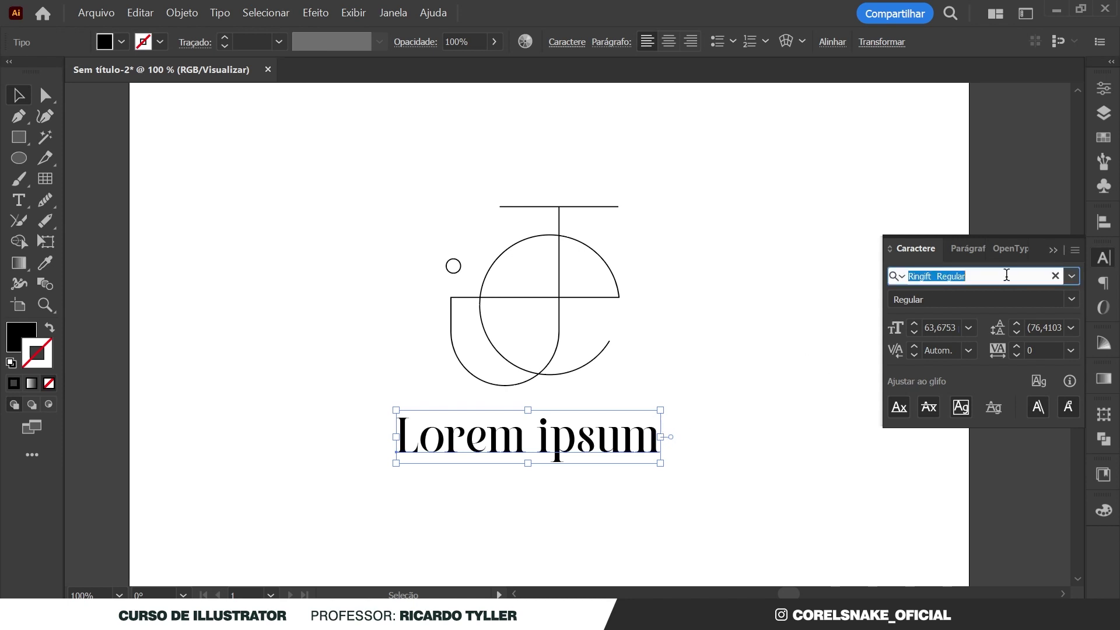
pyautogui.press('Down')
pyautogui.press('Down')
pyautogui.press('Down')
pyautogui.press('Down')
pyautogui.press('Down')
pyautogui.press('Down')
pyautogui.press('Down')
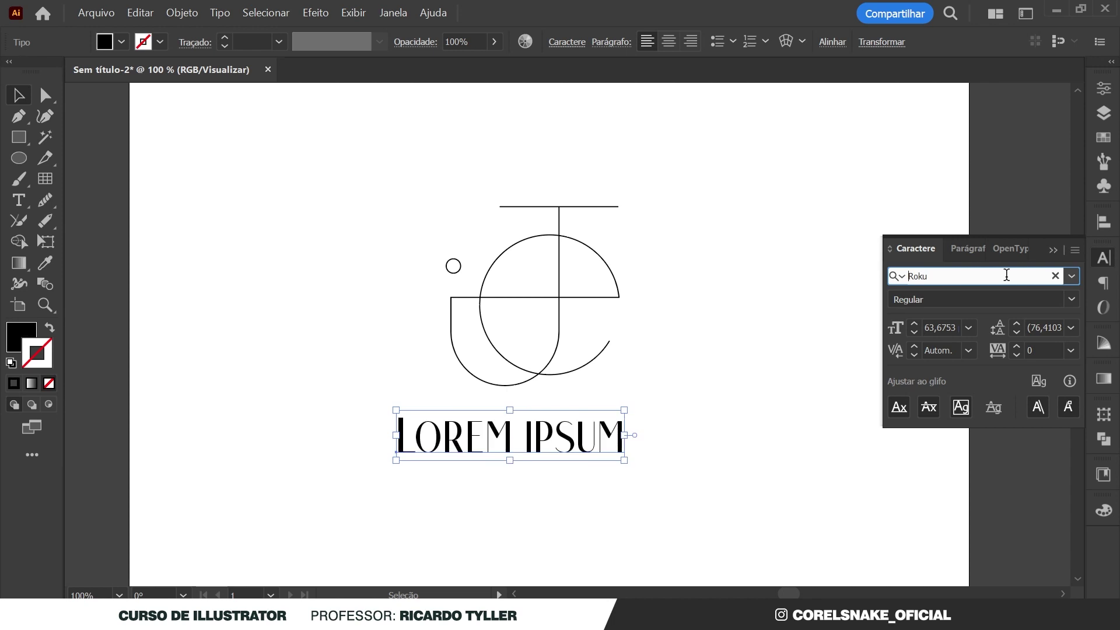
pyautogui.press('Down')
pyautogui.press('Down')
pyautogui.press('Down')
pyautogui.press('Down')
pyautogui.press('Down')
pyautogui.press('Down')
pyautogui.press('Down')
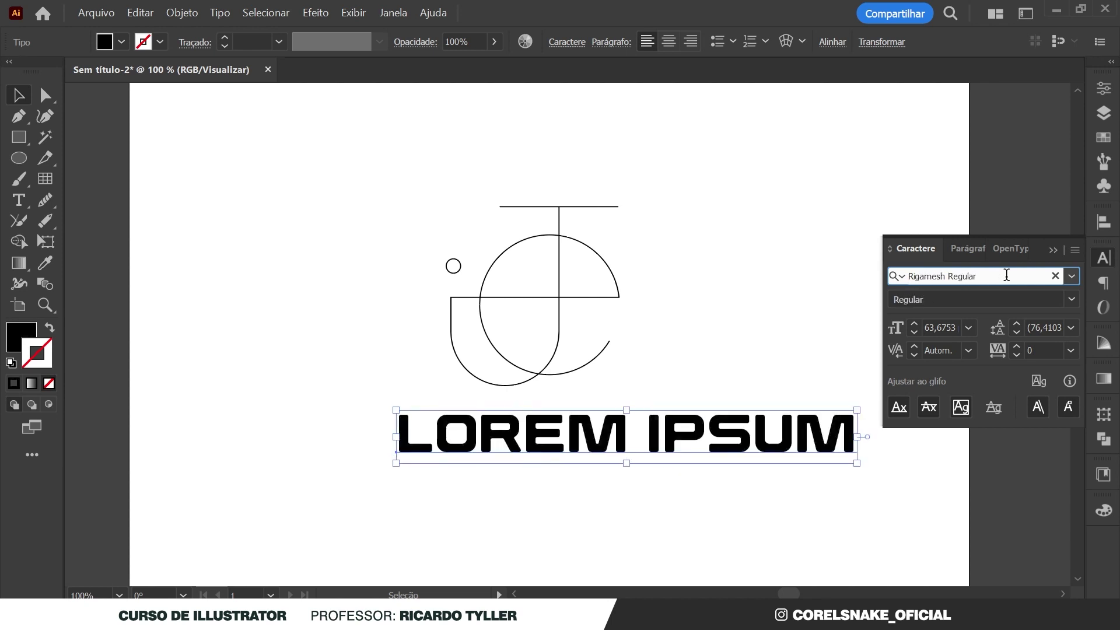
pyautogui.press('Down')
pyautogui.press('Down')
pyautogui.press('Down')
pyautogui.press('Down')
pyautogui.press('Down')
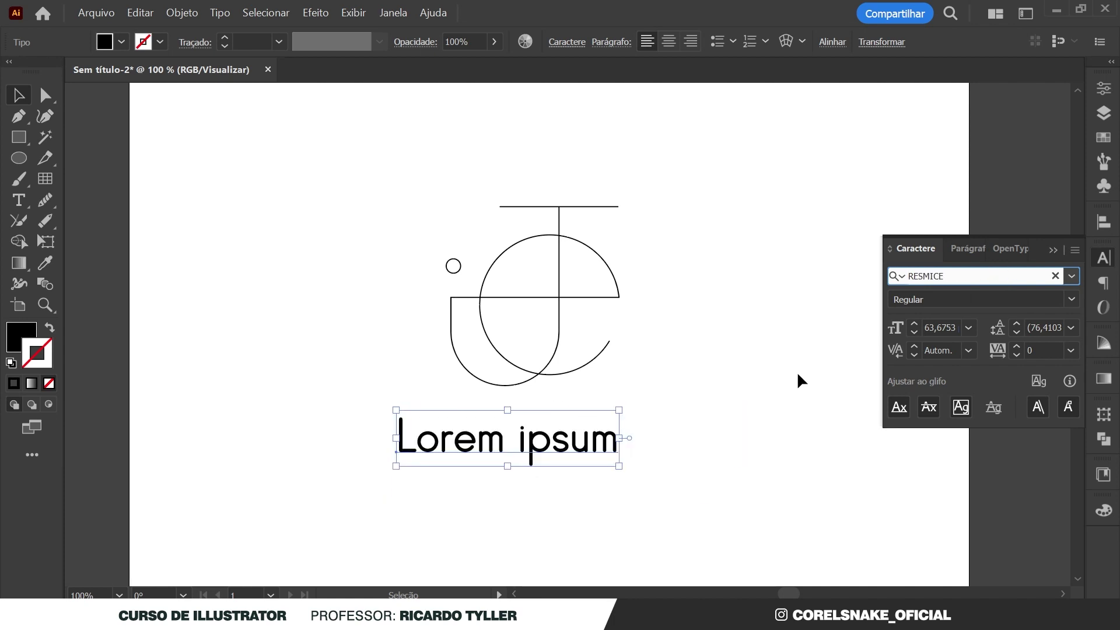
# Reselect the placeholder text with the Type tool, ready to replace its words
pyautogui.click(803, 380)
pyautogui.click(584, 458)
pyautogui.press('t')
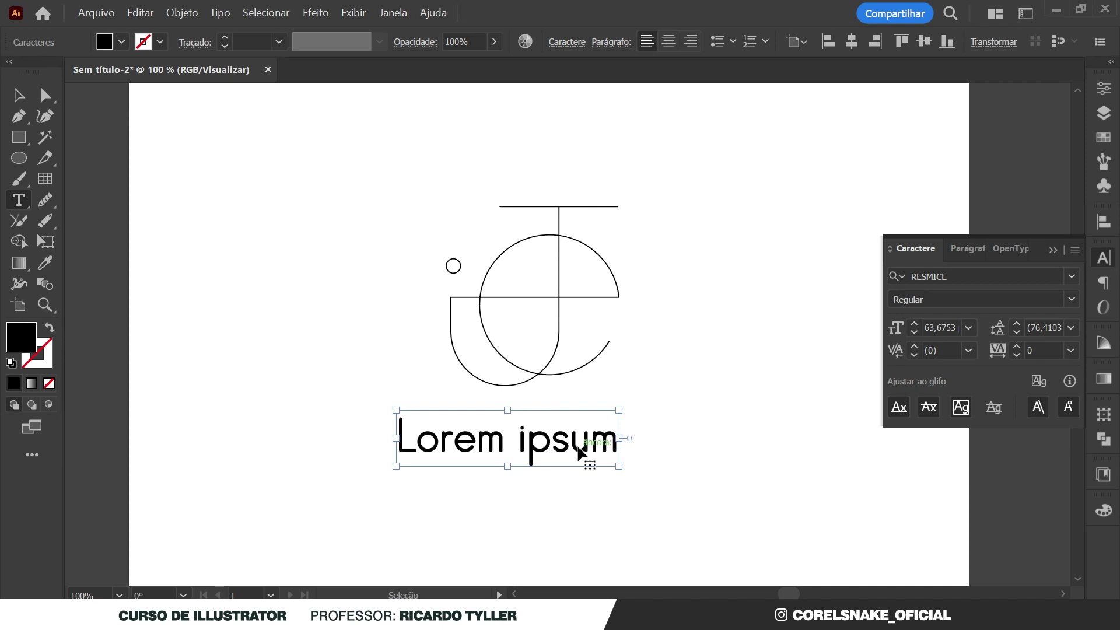
pyautogui.click(579, 444)
# Replace the placeholder words with the name JESSICA in capitals
pyautogui.hotkey('ctrl', 'a')
pyautogui.write('JESSIV')
pyautogui.press('BackSpace')
pyautogui.write('CA')
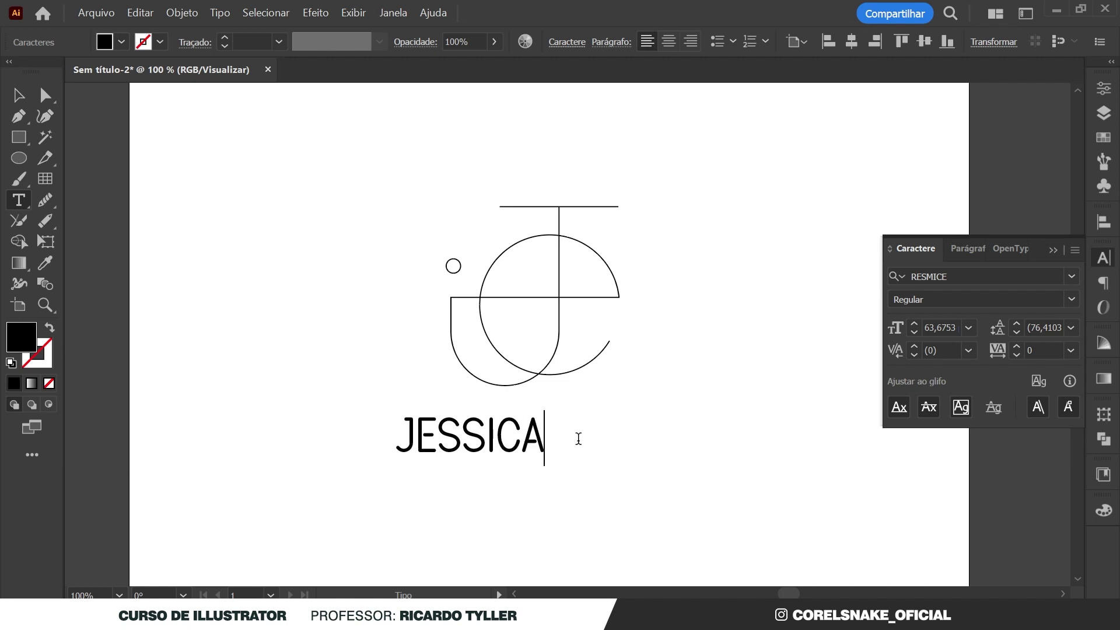
pyautogui.click(24, 94)
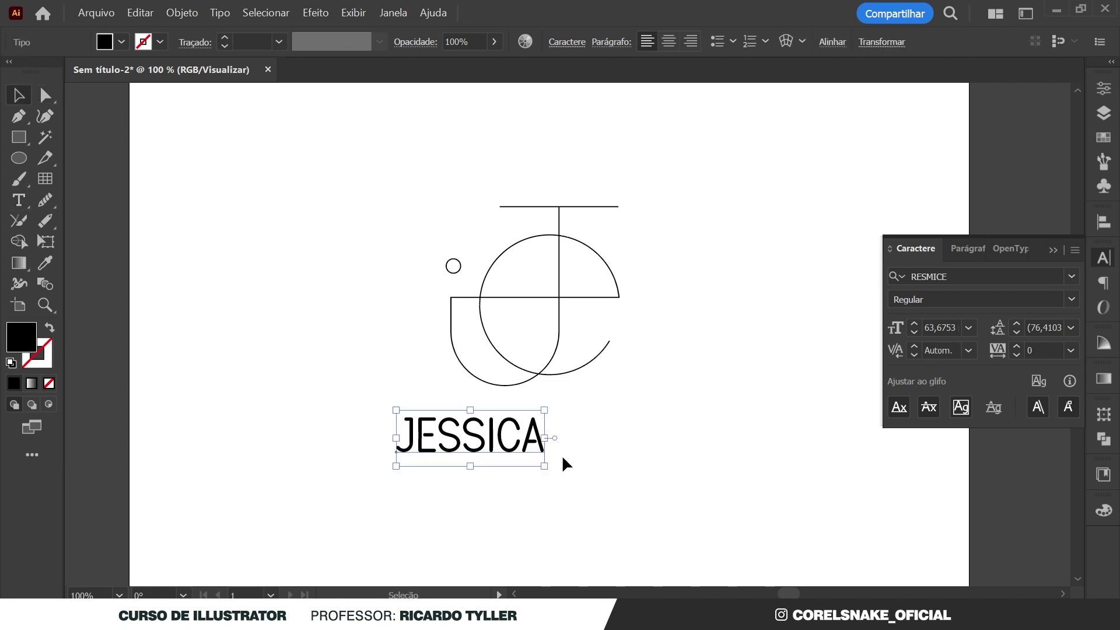
# Enlarge the JESSICA wordmark and try fonts, settling on Reborn Regular
pyautogui.moveTo(545, 472)
pyautogui.mouseDown()
pyautogui.moveTo(638, 514)
pyautogui.moveTo(630, 508)
pyautogui.mouseUp()
pyautogui.moveTo(533, 453); pyautogui.dragTo(546, 447)
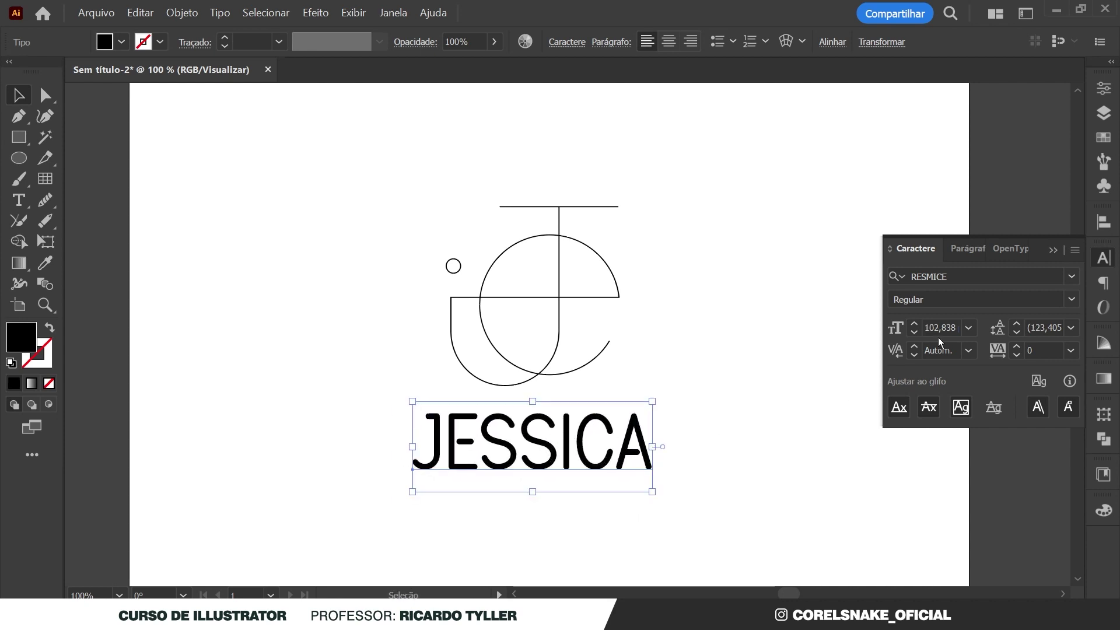
pyautogui.press('Up')
pyautogui.press('Up')
pyautogui.press('Down')
pyautogui.press('Up')
pyautogui.press('Up')
pyautogui.press('Up')
pyautogui.press('Up')
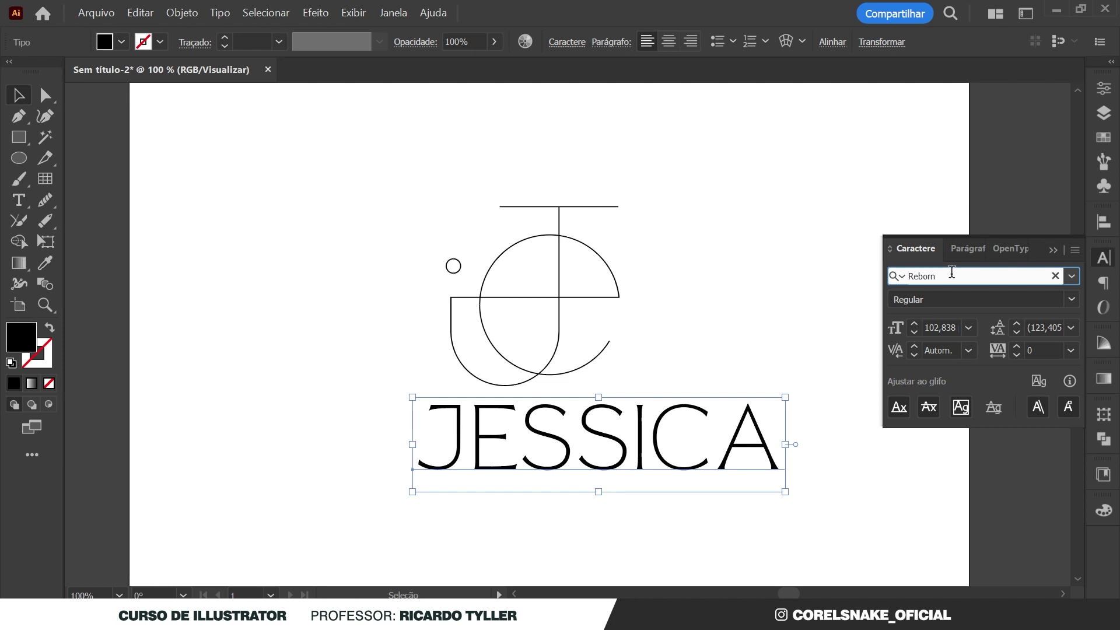
# Move JESSICA under the monogram and tighten its tracking to -60
pyautogui.click(744, 348)
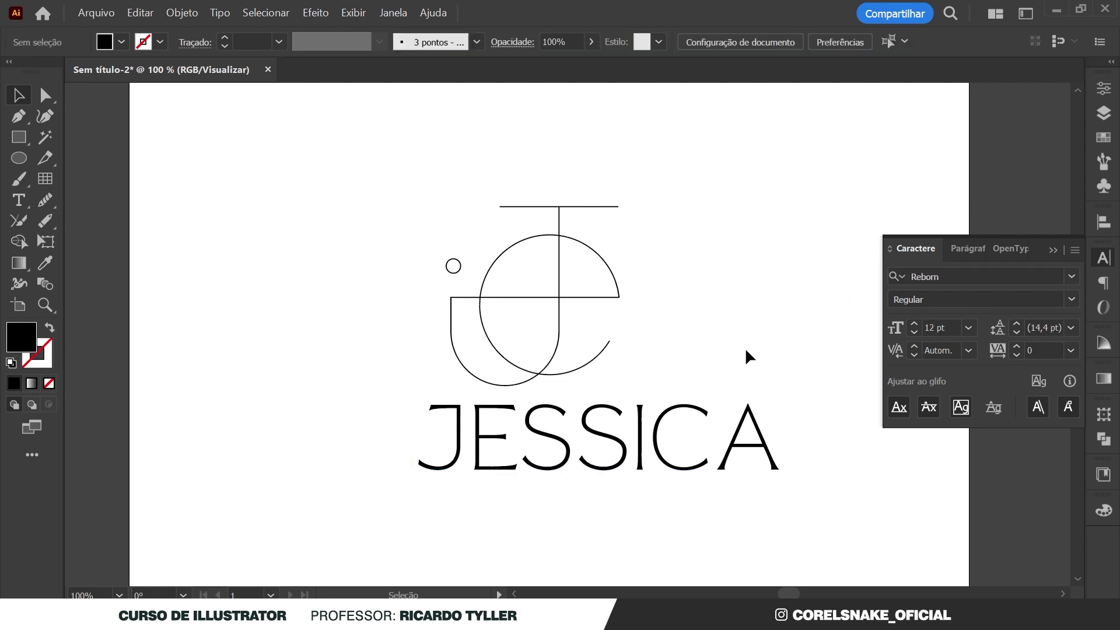
pyautogui.moveTo(734, 447); pyautogui.dragTo(671, 447)
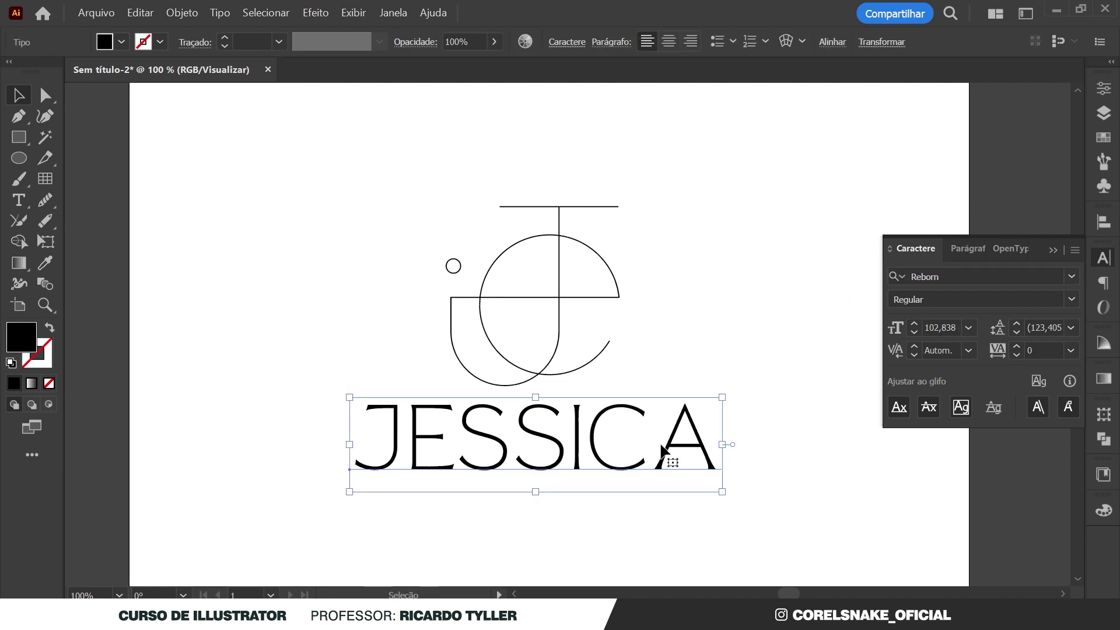
pyautogui.hotkey('alt', 'Left')
pyautogui.hotkey('alt', 'Left')
pyautogui.hotkey('alt', 'Left')
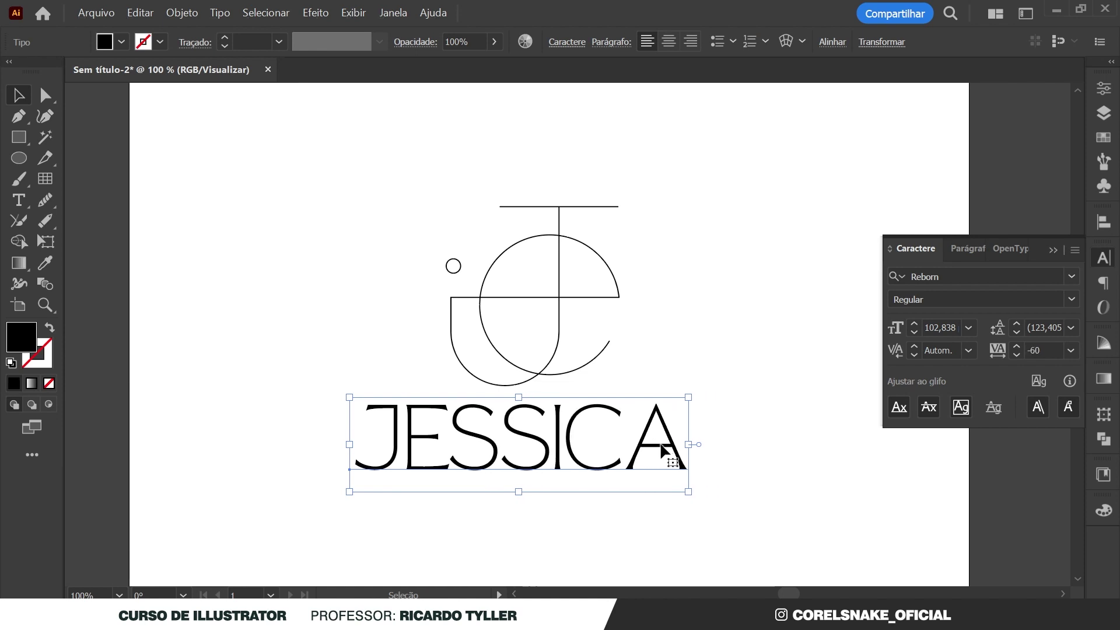
pyautogui.moveTo(661, 444); pyautogui.dragTo(678, 455)
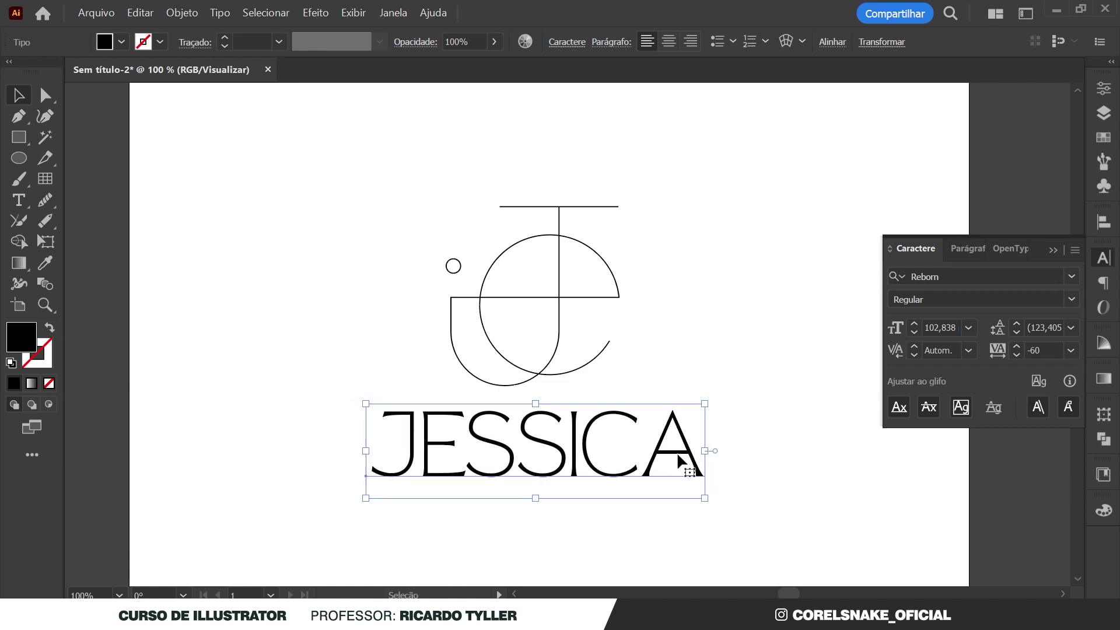
# Kern the gap between C and A in JESSICA to -73
pyautogui.doubleClick(640, 454)
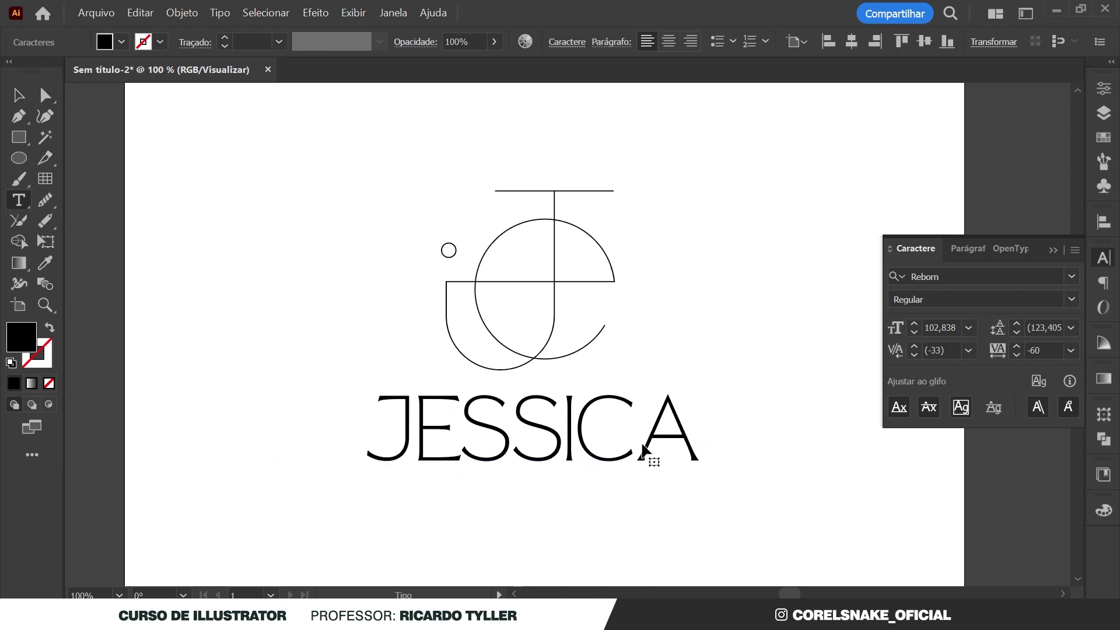
pyautogui.hotkey('ctrl', 'a')
pyautogui.click(646, 443)
pyautogui.hotkey('alt', 'Left')
pyautogui.hotkey('alt', 'Left')
pyautogui.hotkey('alt', 'Left')
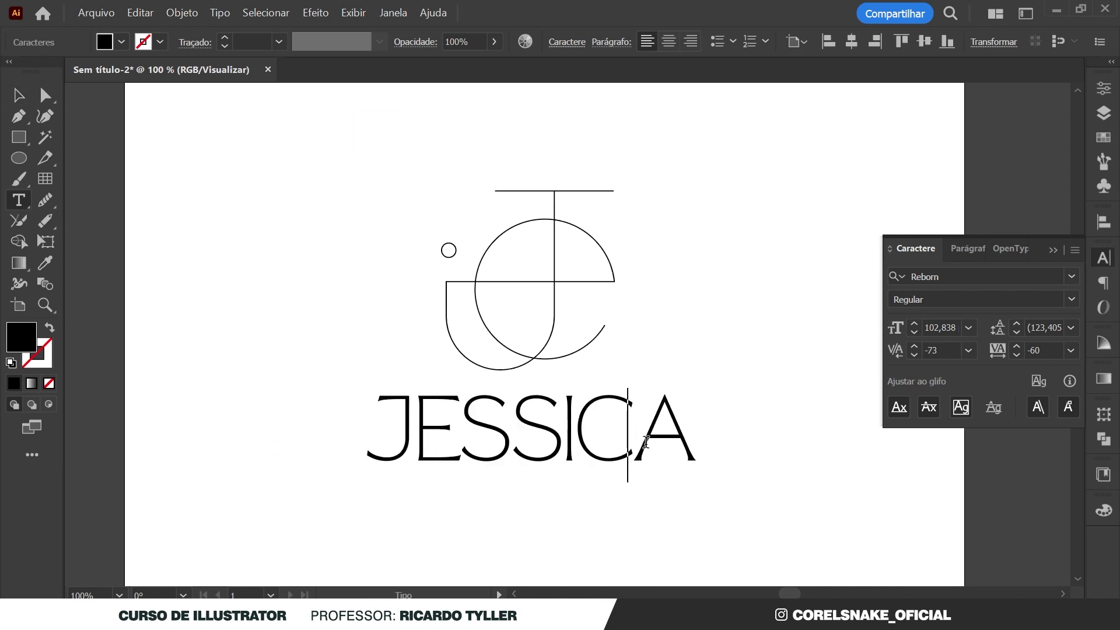
pyautogui.click(19, 95)
# Move JESSICA 18 px lower beneath the monogram
pyautogui.hotkey('ctrl', '-')
pyautogui.hotkey('ctrl', '-')
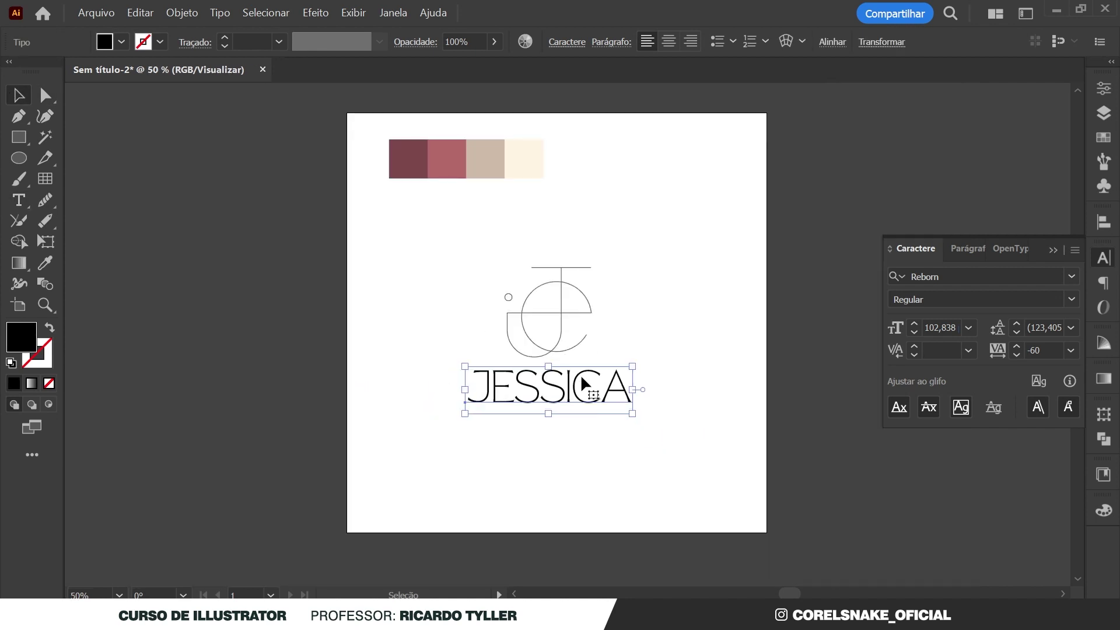
pyautogui.click(678, 455)
pyautogui.moveTo(549, 379); pyautogui.dragTo(549, 392)
pyautogui.scroll(1, 597, 363)
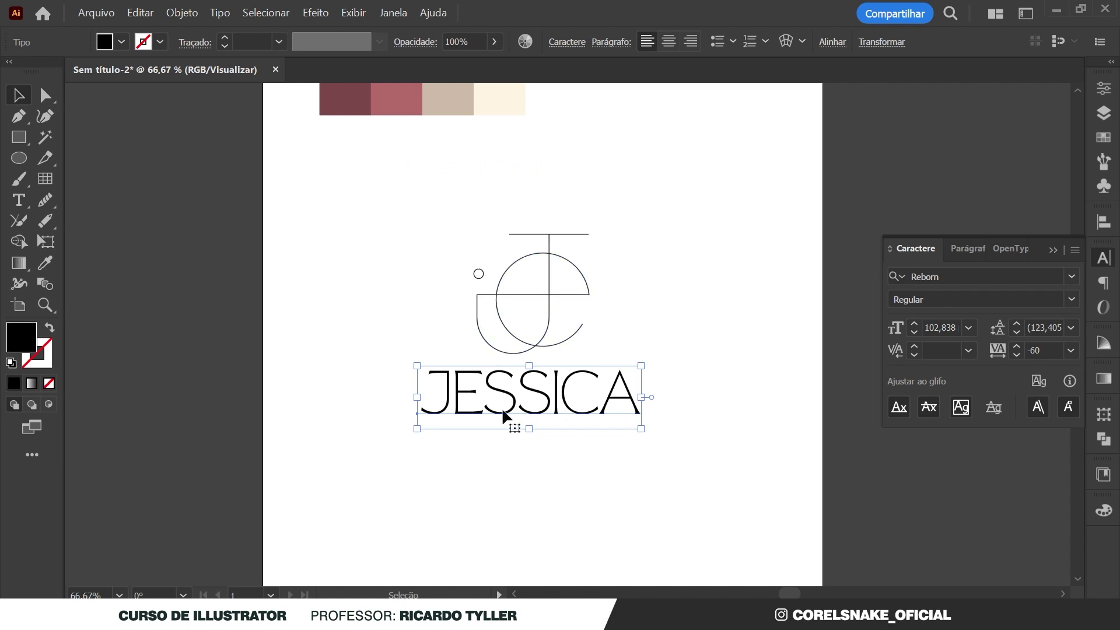
pyautogui.click(678, 410)
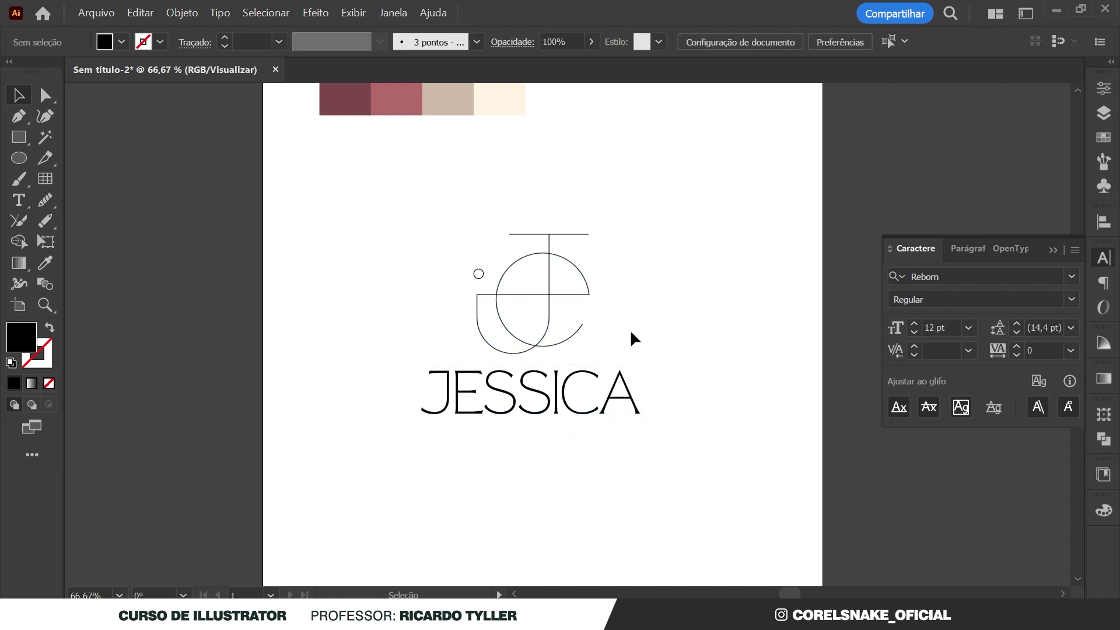
pyautogui.scroll(1, 589, 282)
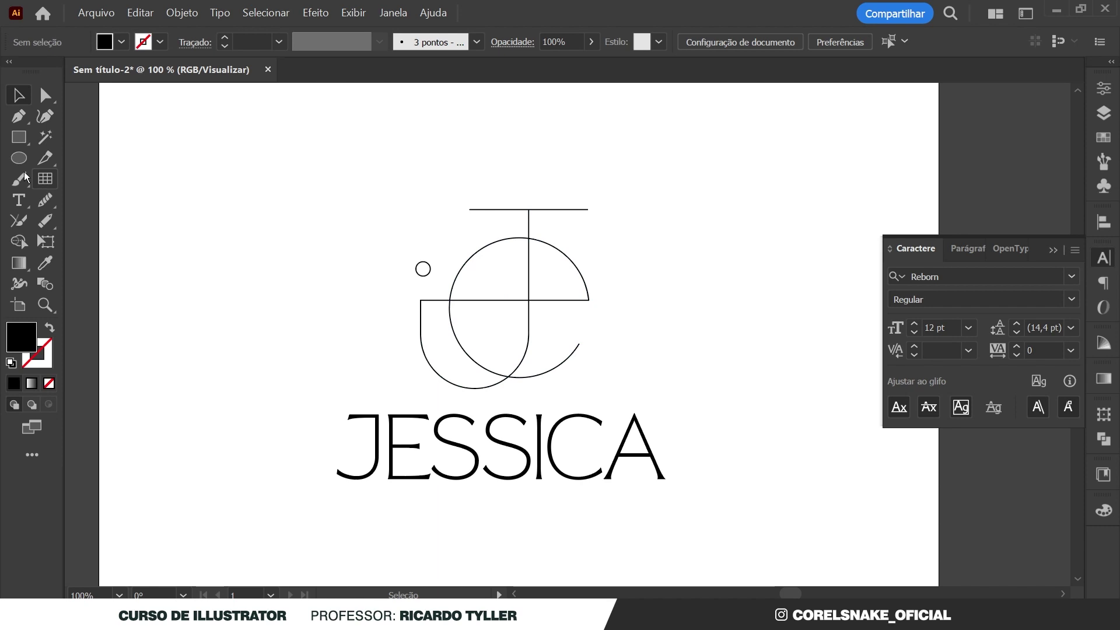
pyautogui.click(48, 180)
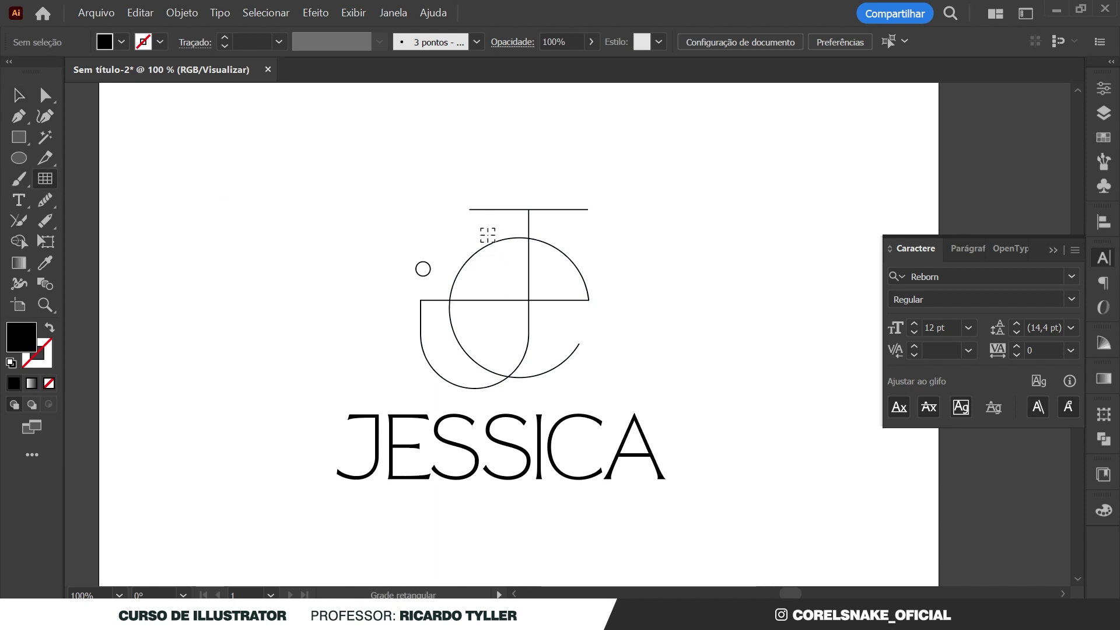
# Draw a 230×230 px square 4×4 rectangular grid
pyautogui.moveTo(493, 210); pyautogui.dragTo(461, 390)
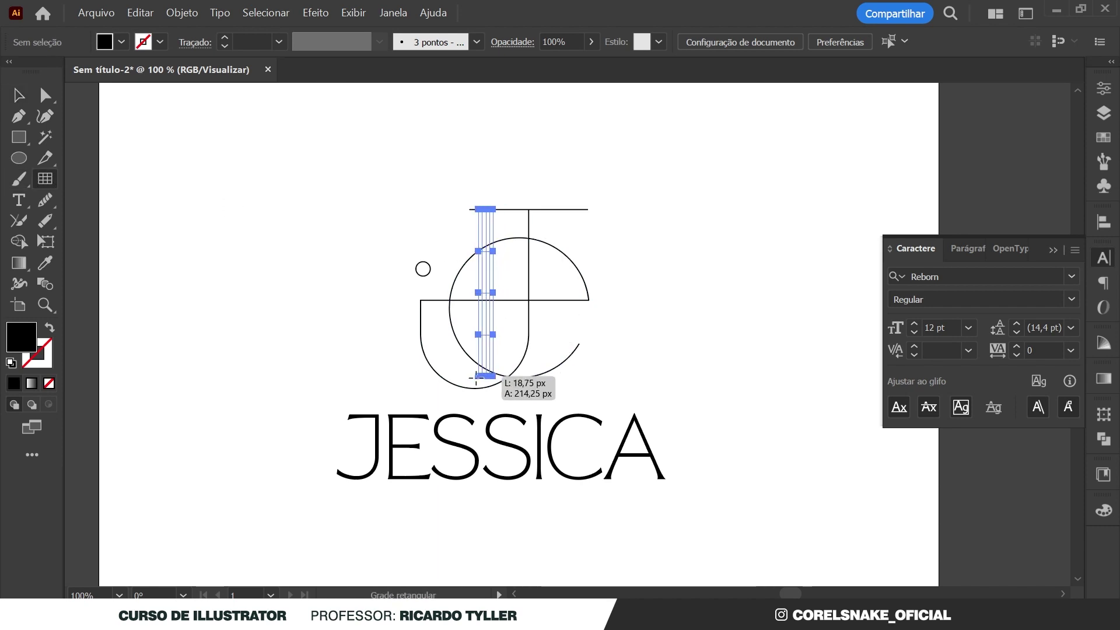
pyautogui.press('shift')
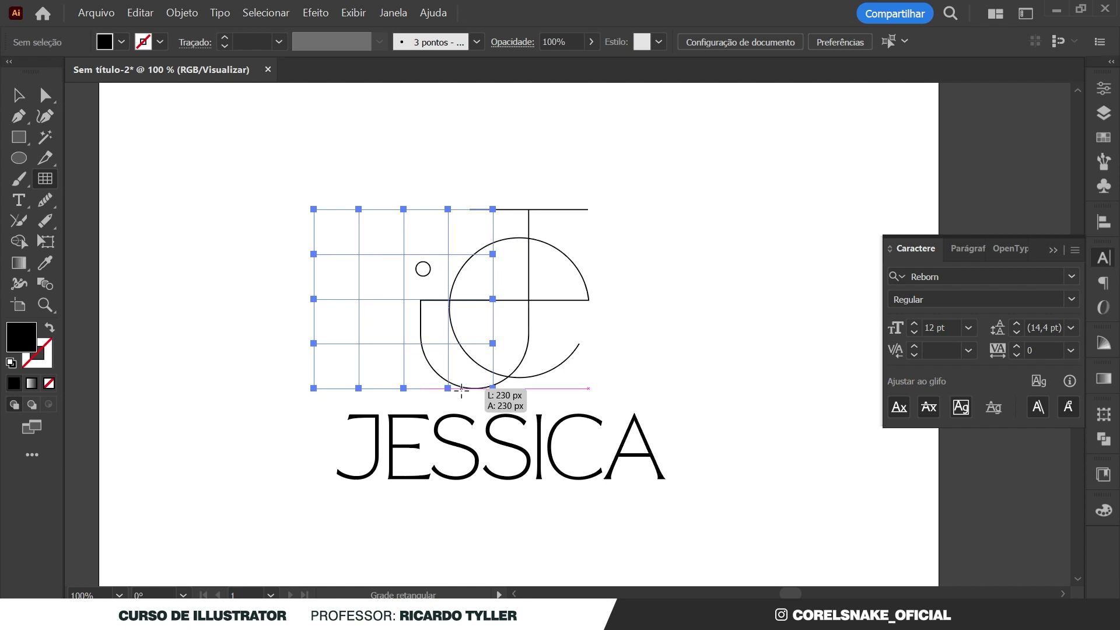
pyautogui.moveTo(461, 390); pyautogui.dragTo(461, 390)
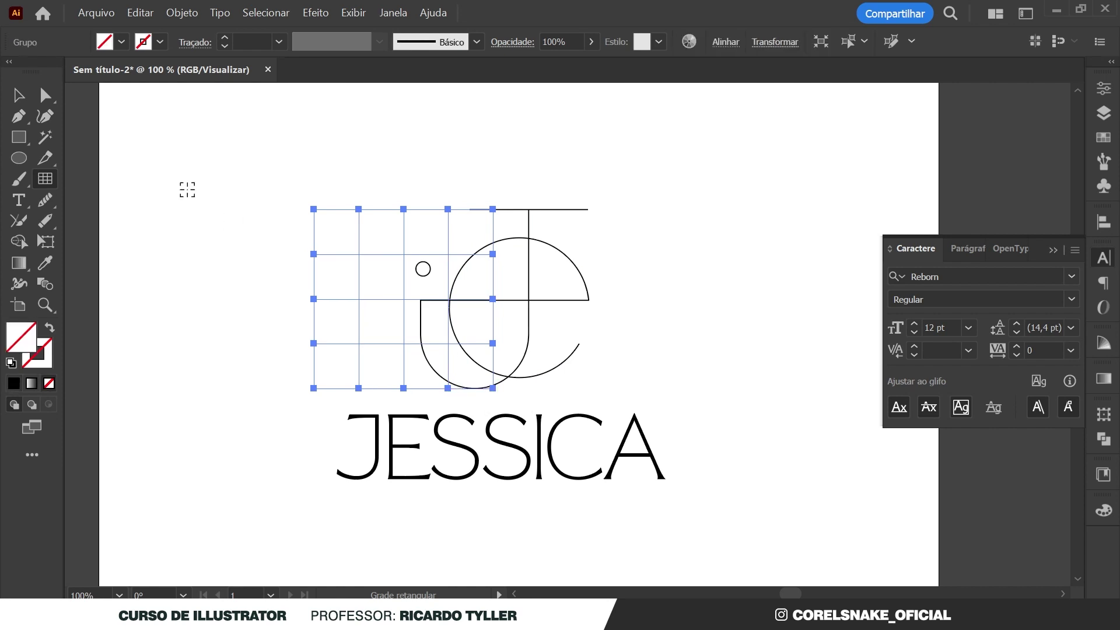
pyautogui.press('v')
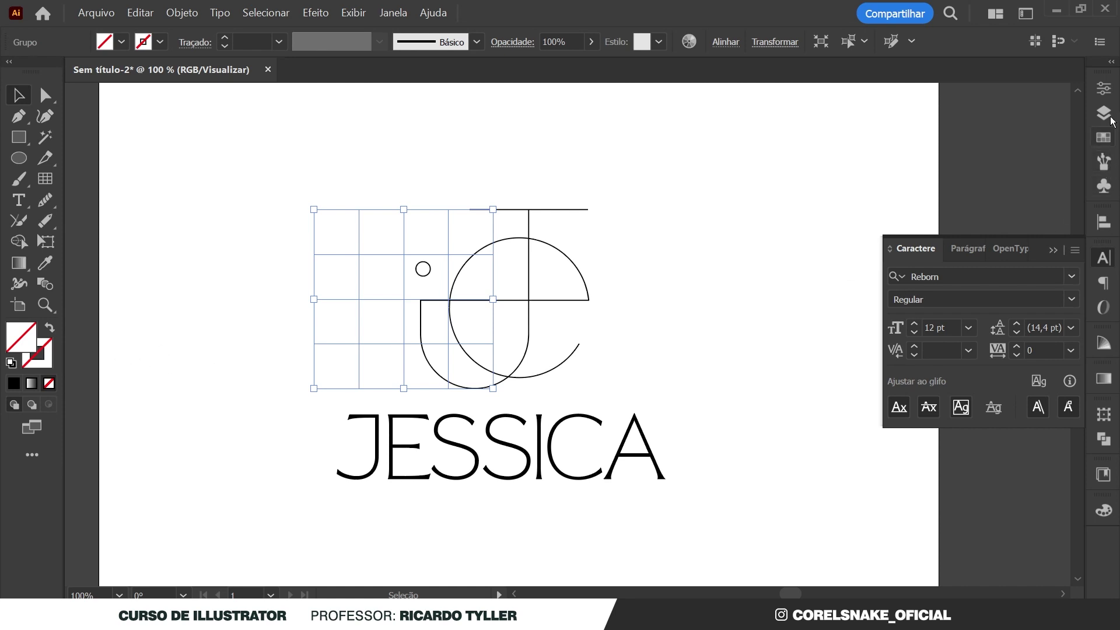
# Give the grid a black 1 pt stroke and move it right of the logo
pyautogui.click(1111, 92)
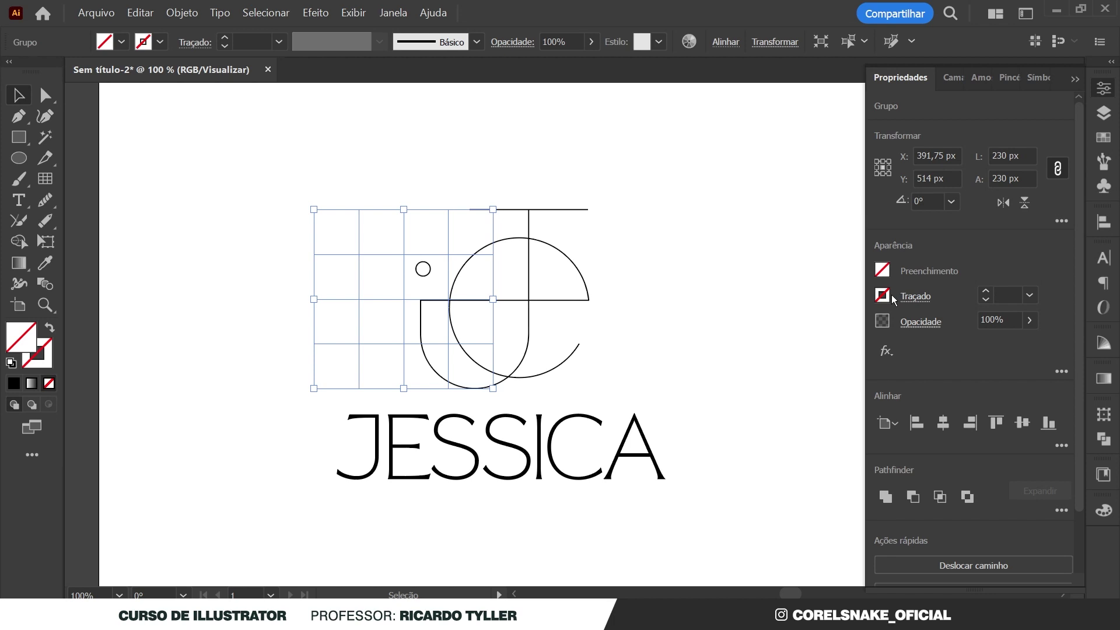
pyautogui.click(884, 295)
pyautogui.click(729, 358)
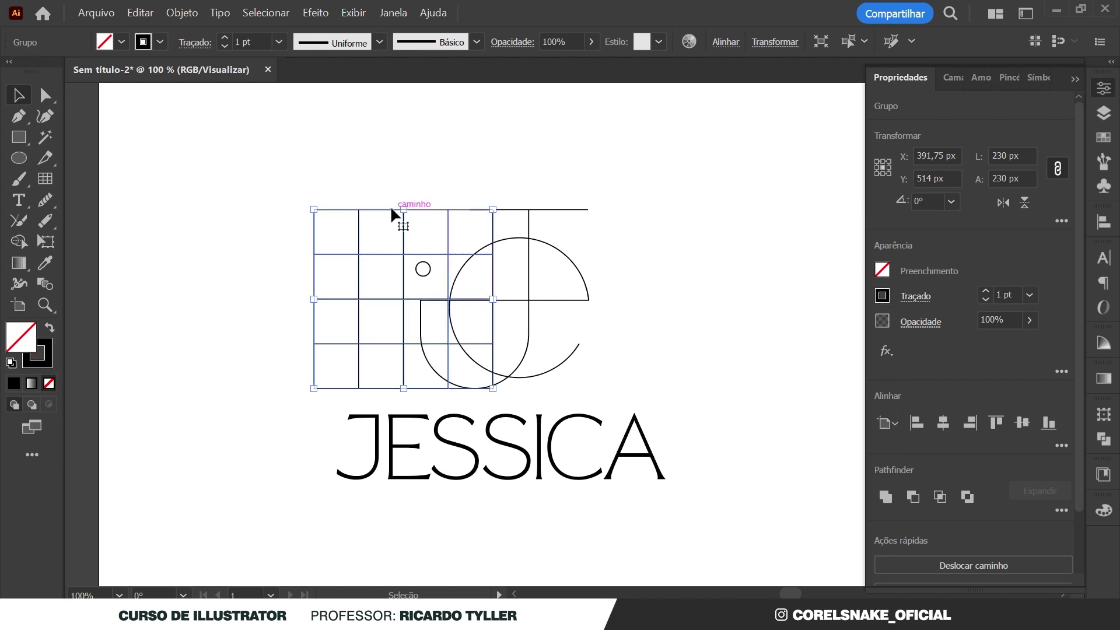
pyautogui.moveTo(390, 205); pyautogui.dragTo(719, 210)
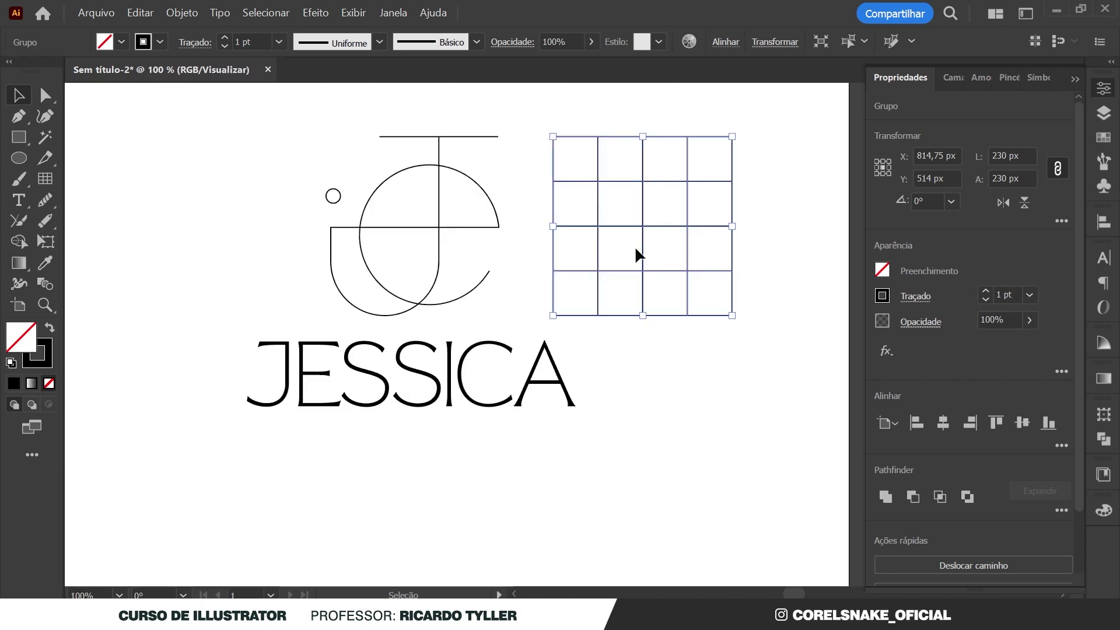
# Alt-drag a copy of the grid directly below the original
pyautogui.moveTo(636, 142)
pyautogui.mouseDown()
pyautogui.moveTo(635, 323)
pyautogui.moveTo(621, 325)
pyautogui.mouseUp()
pyautogui.scroll(1, 630, 322)
pyautogui.scroll(5, 641, 318)
pyautogui.scroll(-9, 621, 324)
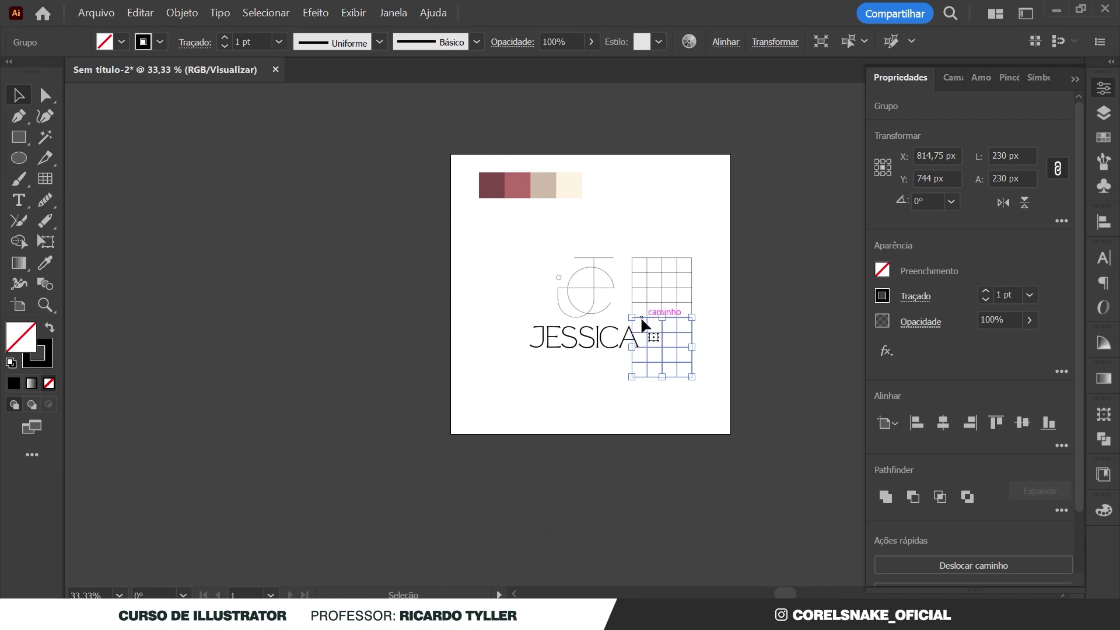
pyautogui.click(759, 336)
pyautogui.scroll(3, 685, 357)
pyautogui.scroll(1, 686, 358)
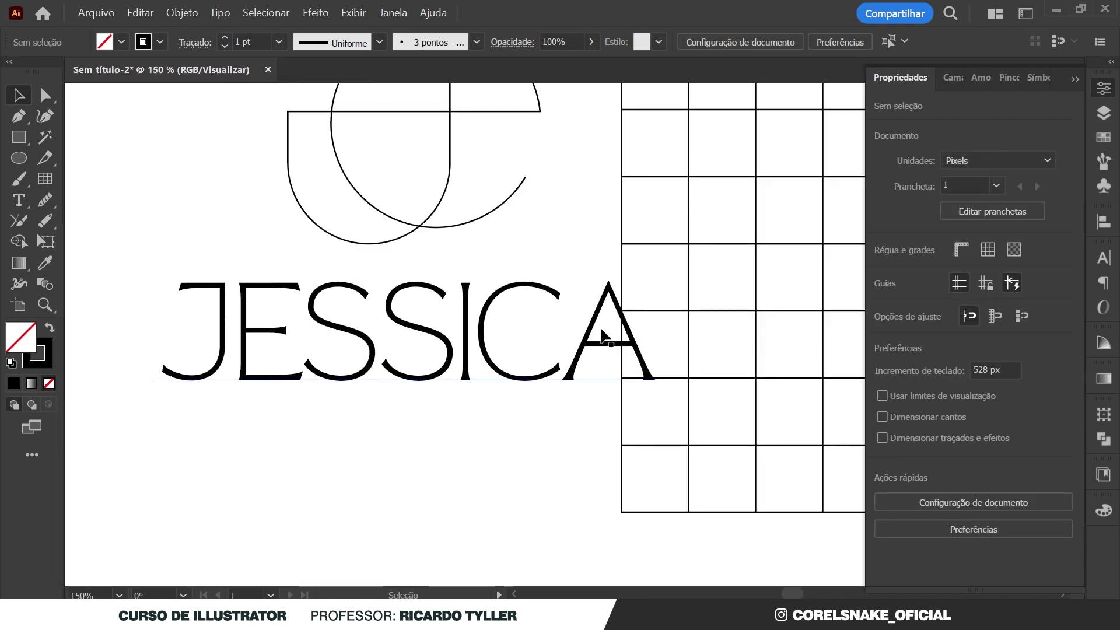
# Scale JESSICA up to about 140.3 pt and move it lower
pyautogui.scroll(-2, 582, 338)
pyautogui.scroll(1, 581, 337)
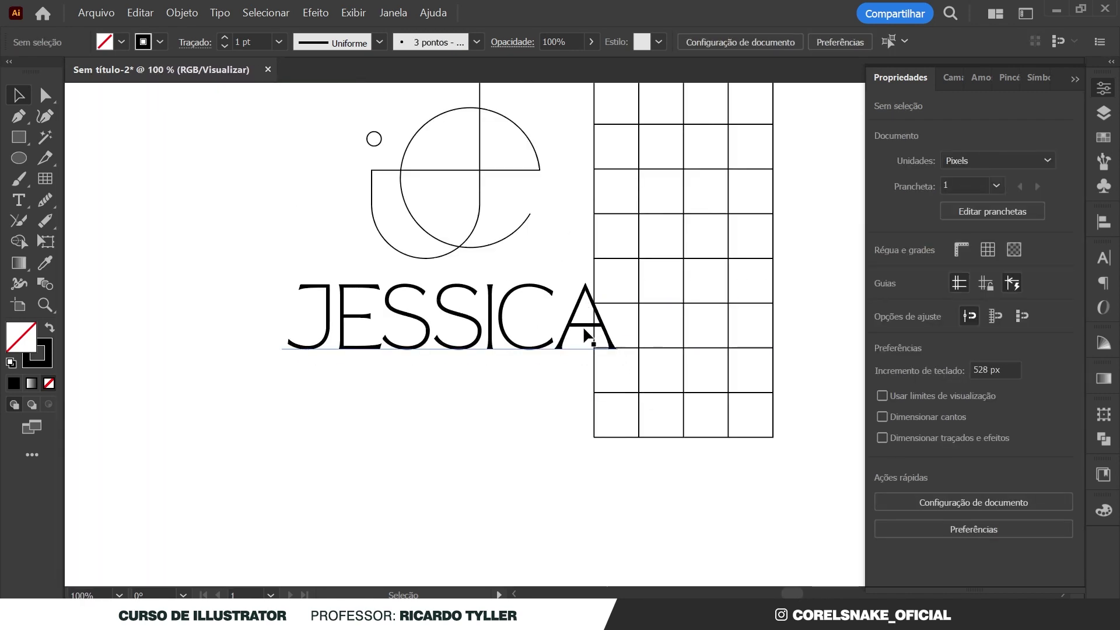
pyautogui.scroll(-1, 562, 337)
pyautogui.scroll(1, 502, 322)
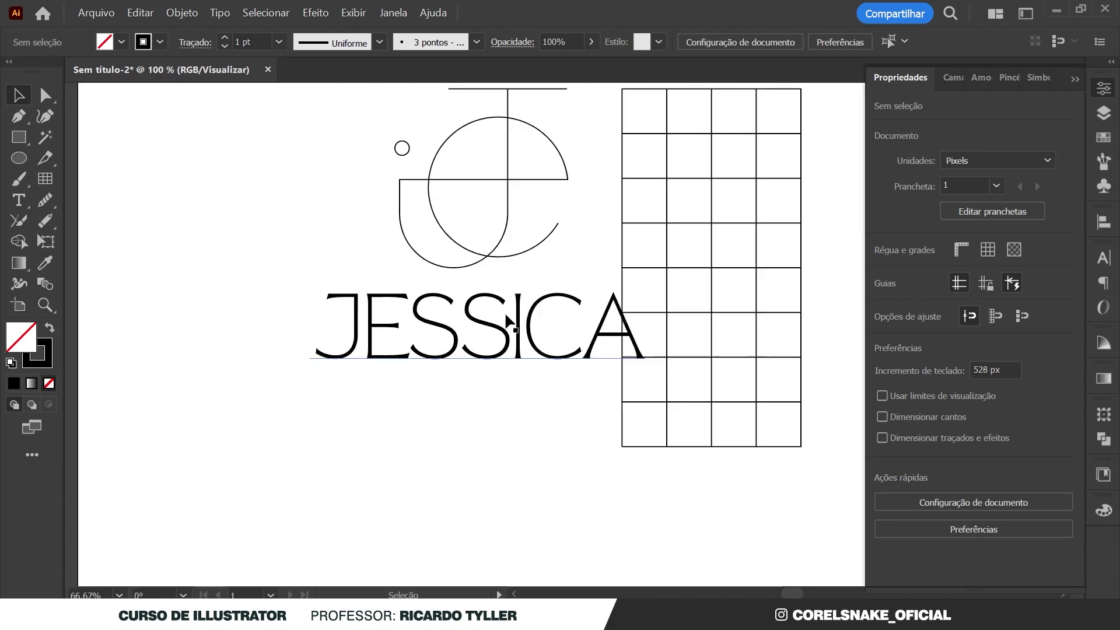
pyautogui.click(644, 357)
pyautogui.moveTo(646, 371)
pyautogui.mouseDown()
pyautogui.moveTo(745, 430)
pyautogui.moveTo(732, 425)
pyautogui.mouseUp()
pyautogui.moveTo(607, 297); pyautogui.dragTo(607, 323)
pyautogui.scroll(1, 734, 401)
pyautogui.scroll(1, 734, 401)
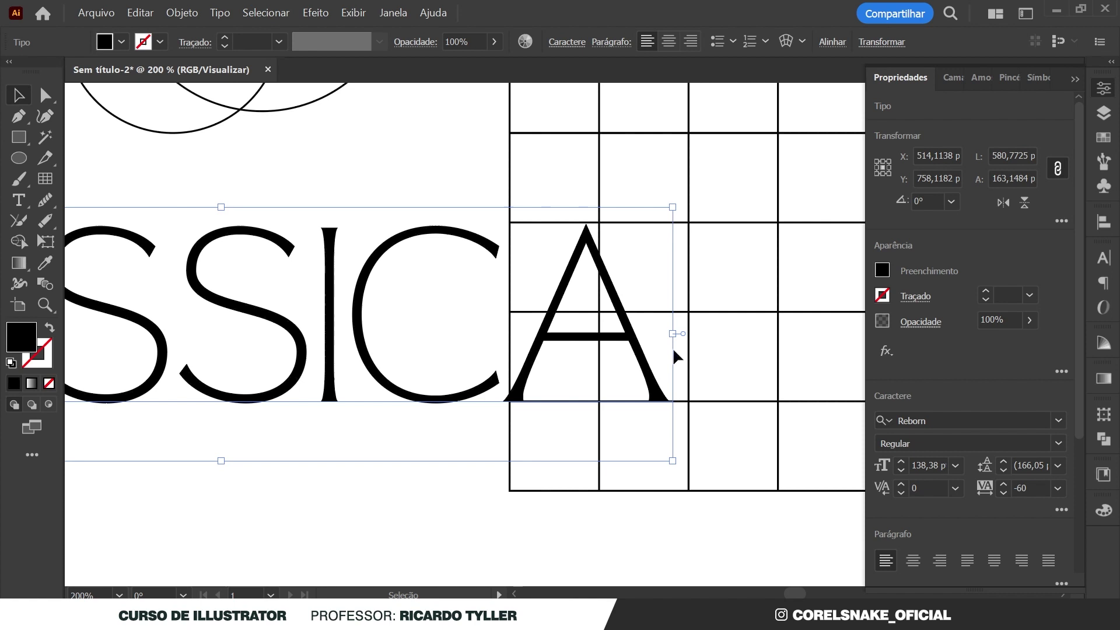
pyautogui.moveTo(673, 208); pyautogui.dragTo(685, 201)
# Move the 230×460 px stacked grid block right, beside JESSICA
pyautogui.scroll(-4, 715, 279)
pyautogui.scroll(1, 634, 216)
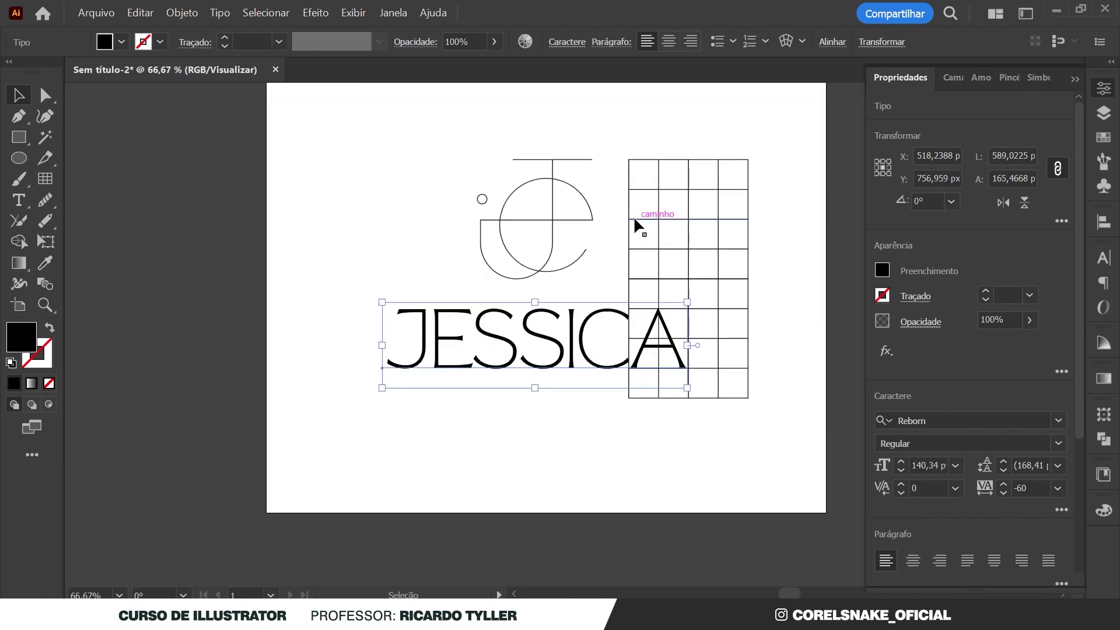
pyautogui.moveTo(720, 278); pyautogui.dragTo(781, 279)
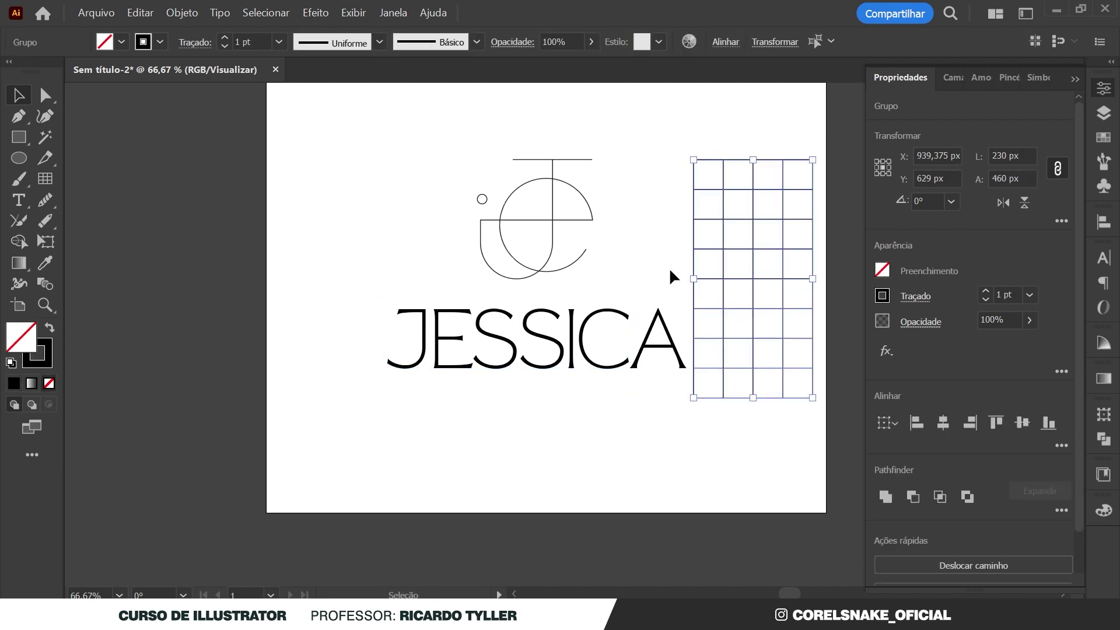
pyautogui.scroll(-1, 680, 257)
pyautogui.scroll(1, 718, 233)
pyautogui.scroll(-1, 531, 286)
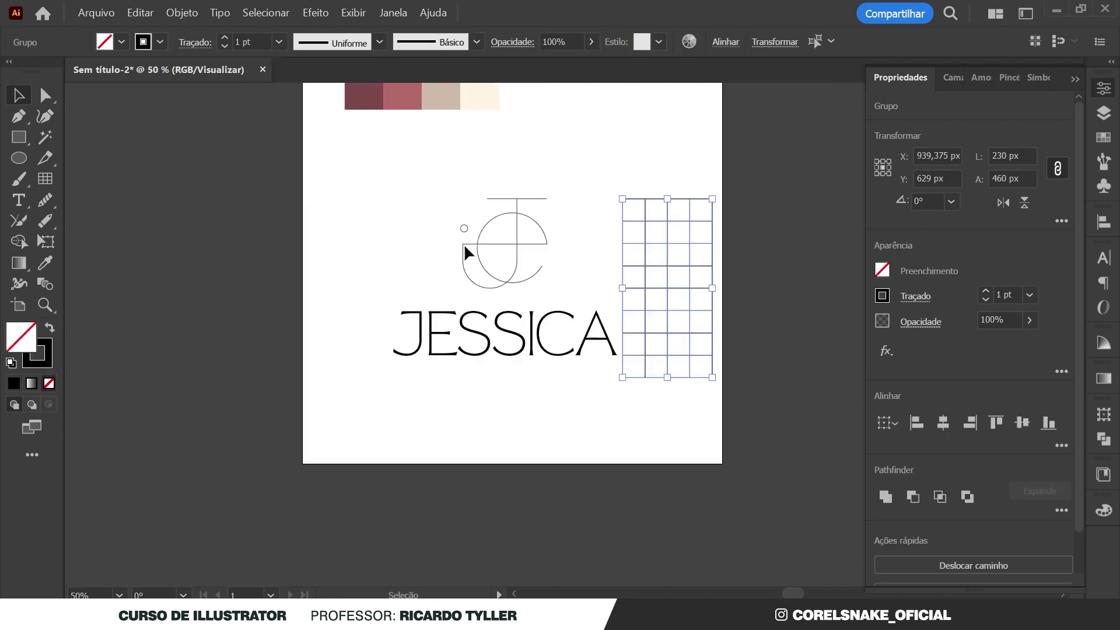
# Select all monogram paths and raise their stroke weight to 5 pt
pyautogui.click(492, 287)
pyautogui.moveTo(428, 185); pyautogui.dragTo(587, 313)
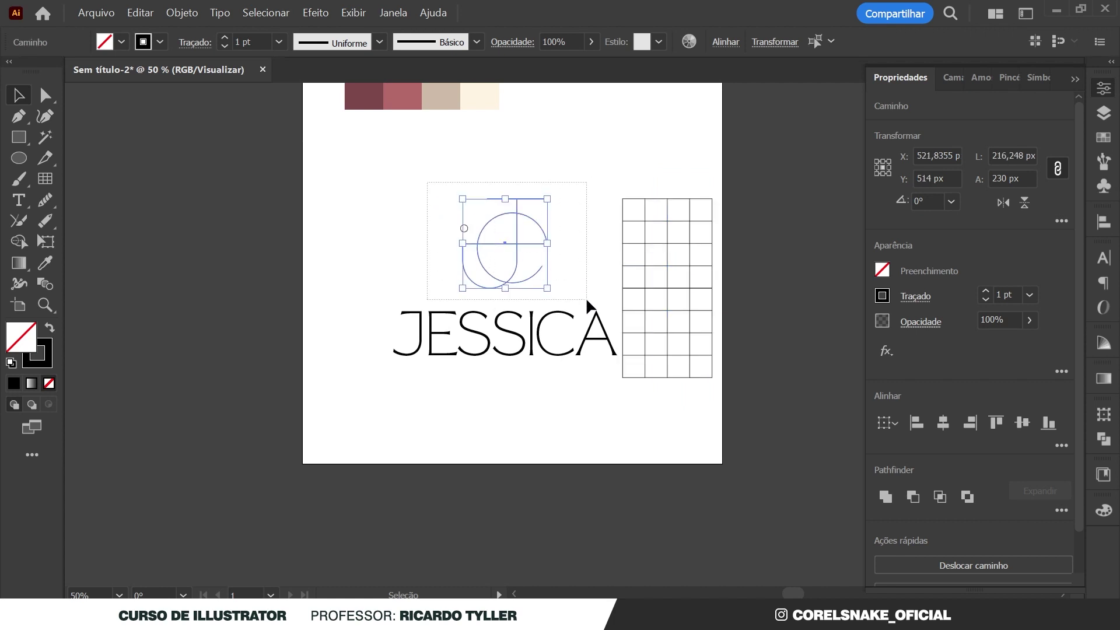
pyautogui.scroll(1, 551, 284)
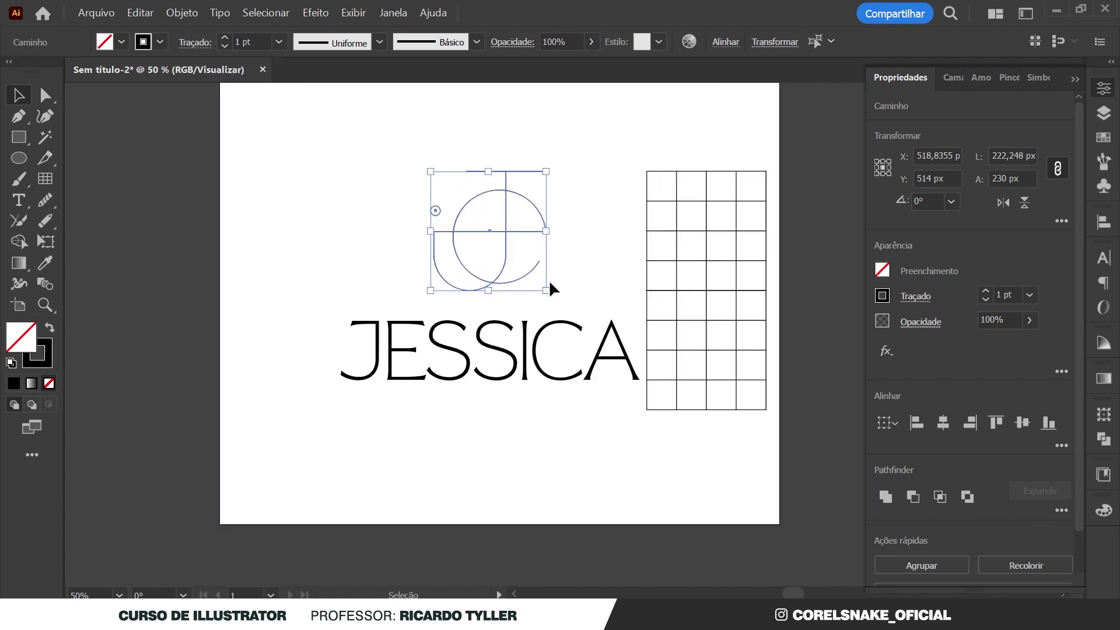
pyautogui.click(1005, 294)
pyautogui.press('Up')
pyautogui.press('Up')
pyautogui.press('Up')
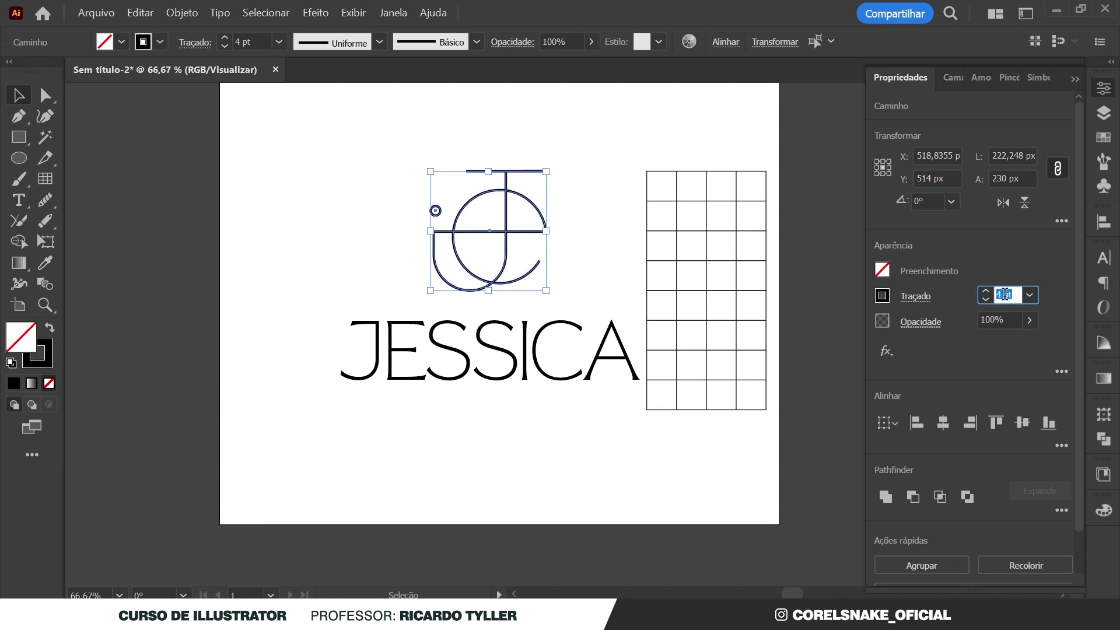
pyautogui.press('Up')
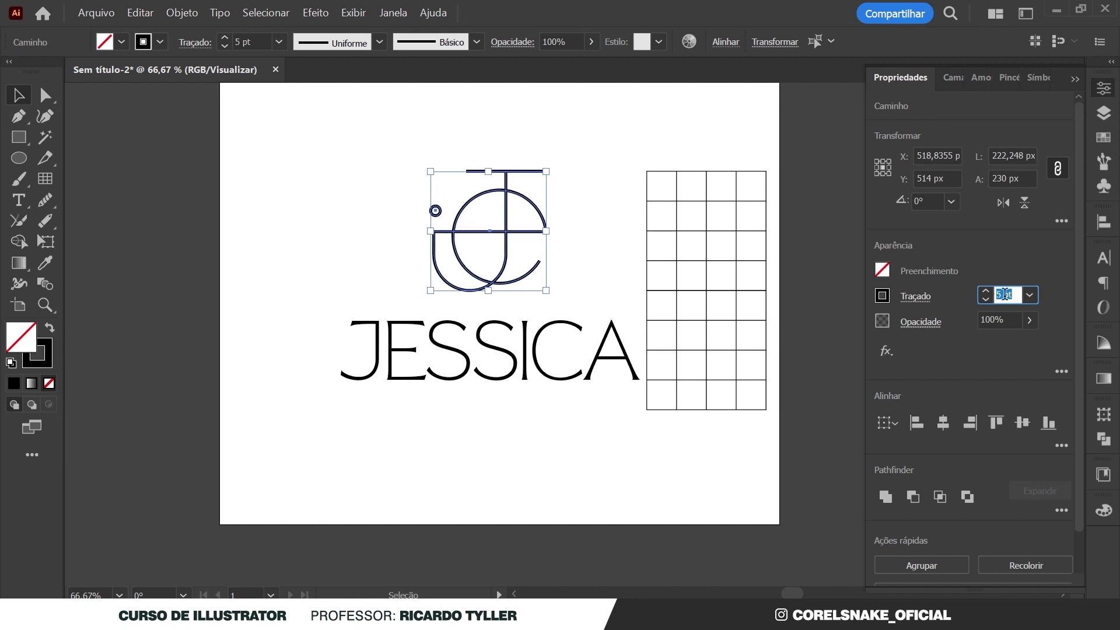
pyautogui.click(704, 242)
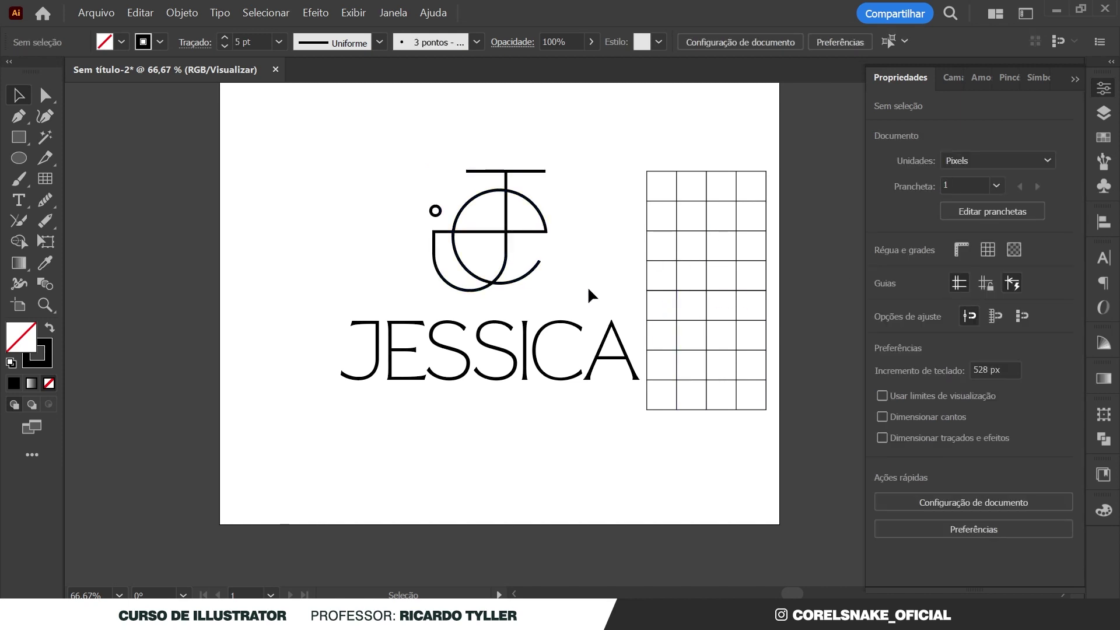
pyautogui.scroll(-1, 593, 285)
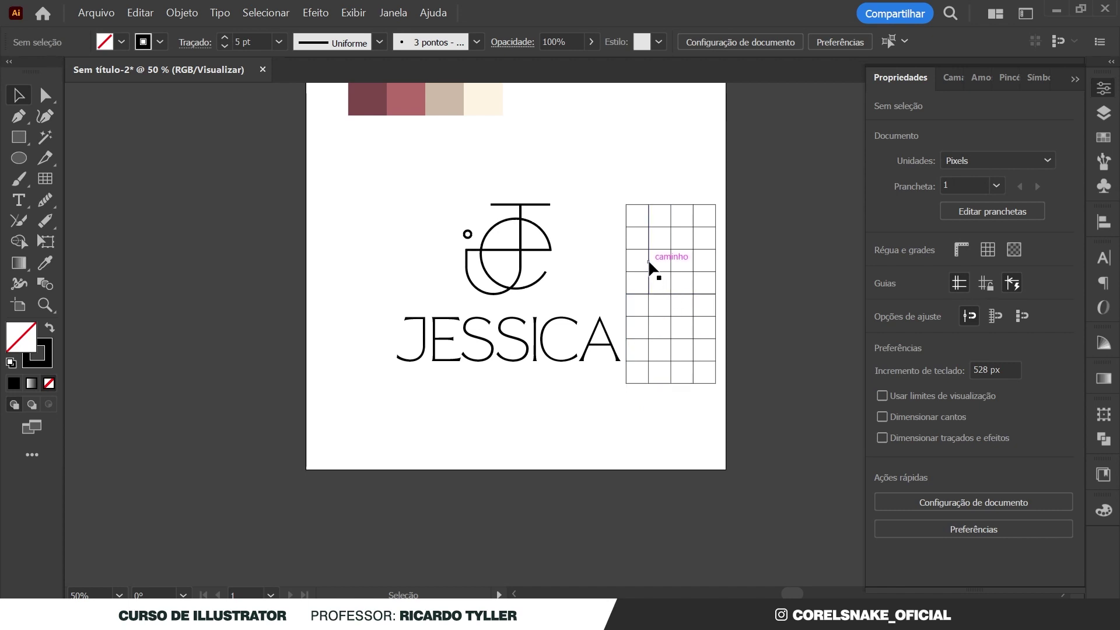
pyautogui.scroll(1, 650, 264)
# Trial a 4 pt monogram stroke, then return it to 5 pt
pyautogui.click(471, 295)
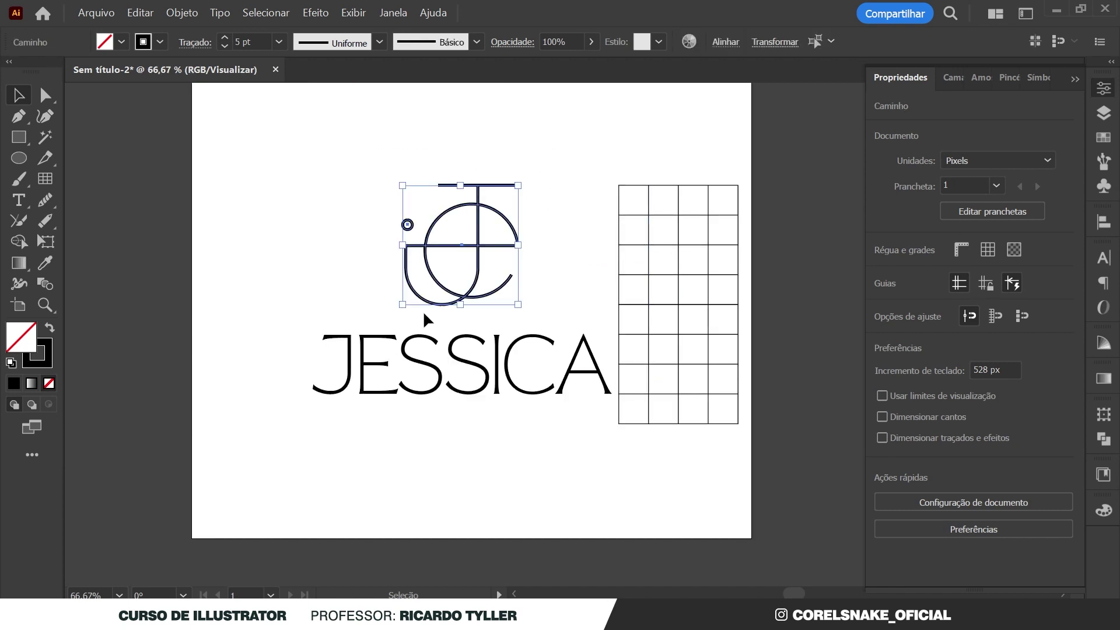
pyautogui.click(915, 296)
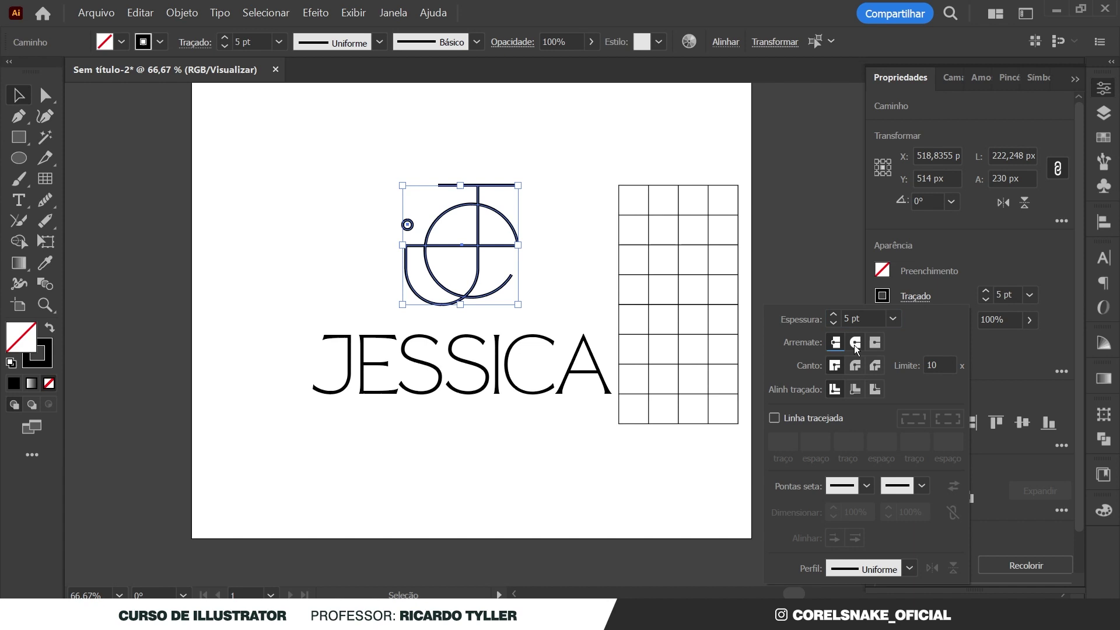
pyautogui.click(916, 296)
pyautogui.click(1008, 294)
pyautogui.press('Down')
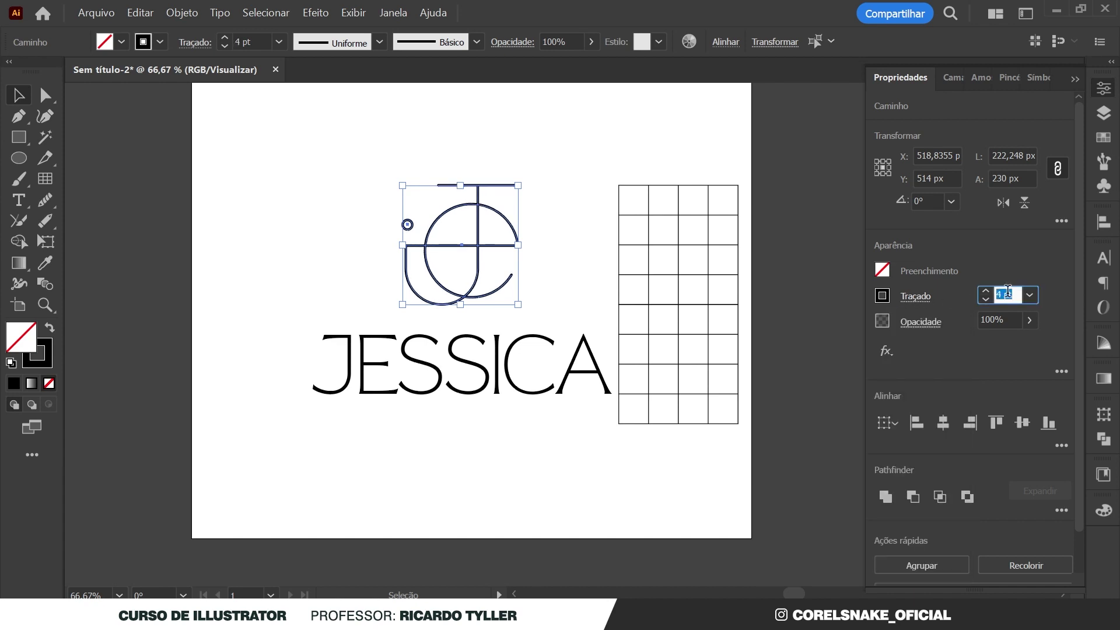
pyautogui.press('Up')
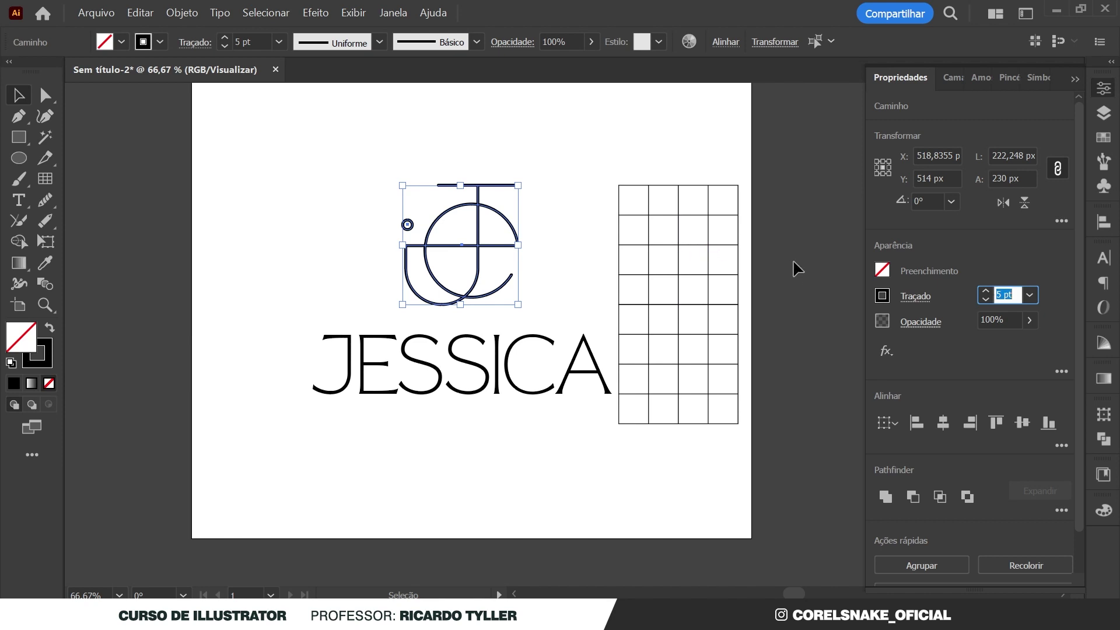
pyautogui.click(795, 269)
pyautogui.scroll(-1, 512, 321)
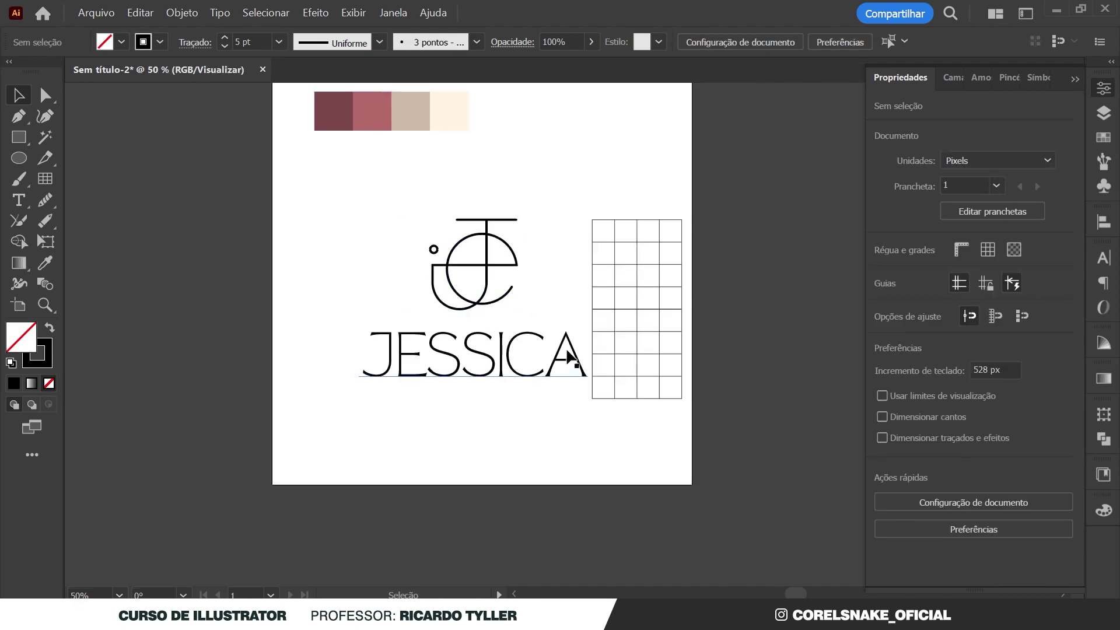
# Alt-drag a copy of the monogram and JESSICA beside the artboard
pyautogui.scroll(1, 528, 292)
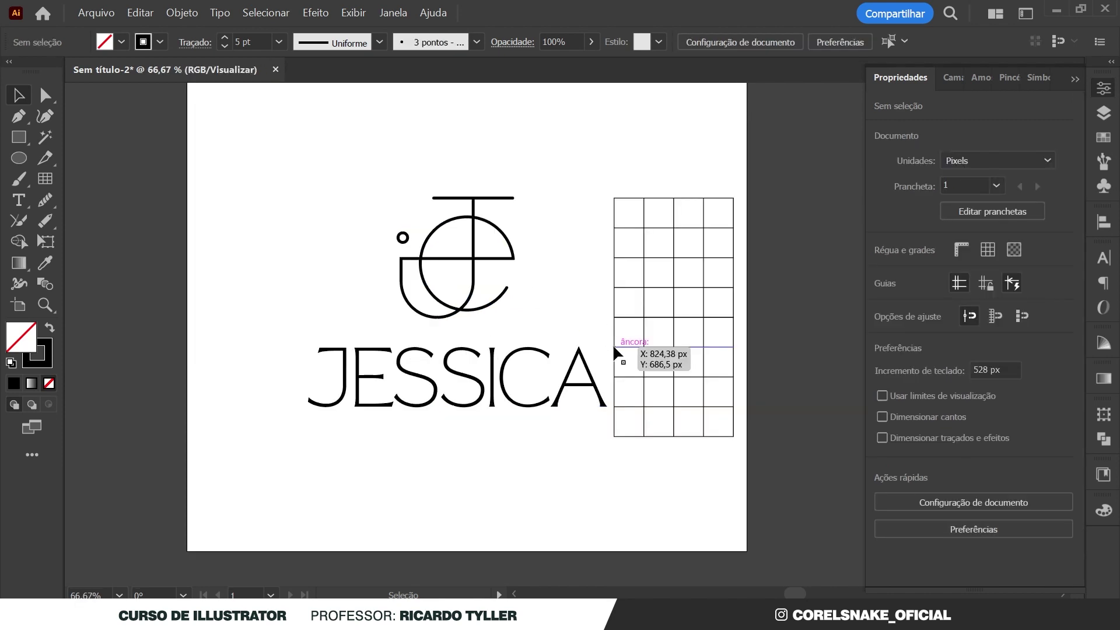
pyautogui.hotkey('ctrl', '-')
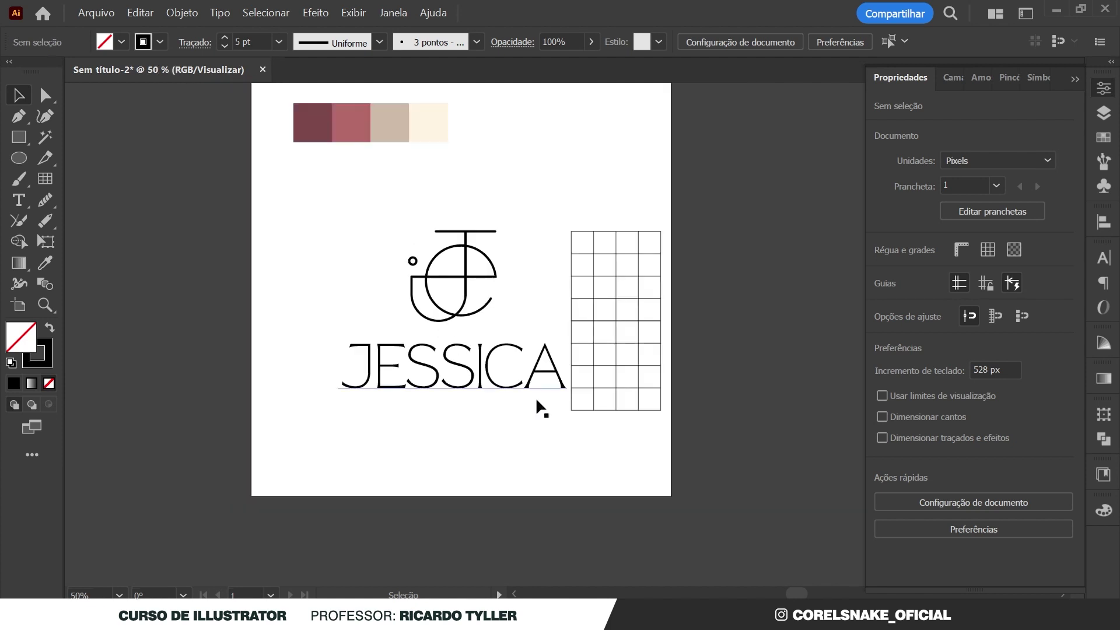
pyautogui.moveTo(329, 194); pyautogui.dragTo(534, 438)
pyautogui.moveTo(483, 370); pyautogui.dragTo(830, 306)
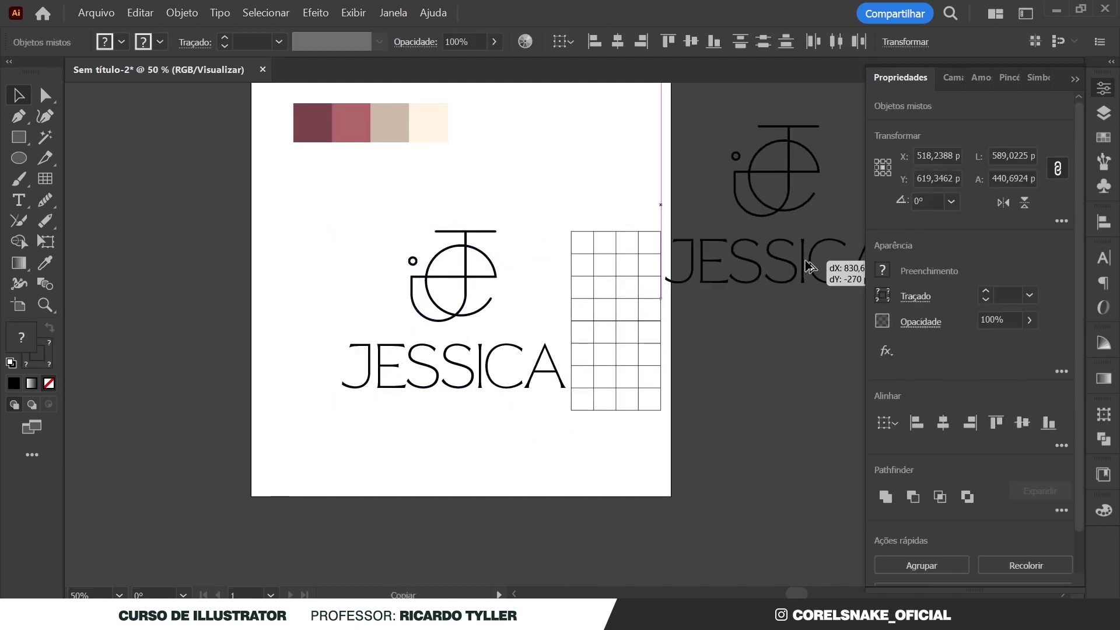
# Squash the grid's lower half to 230 × 115 px
pyautogui.click(557, 385)
pyautogui.scroll(1, 557, 385)
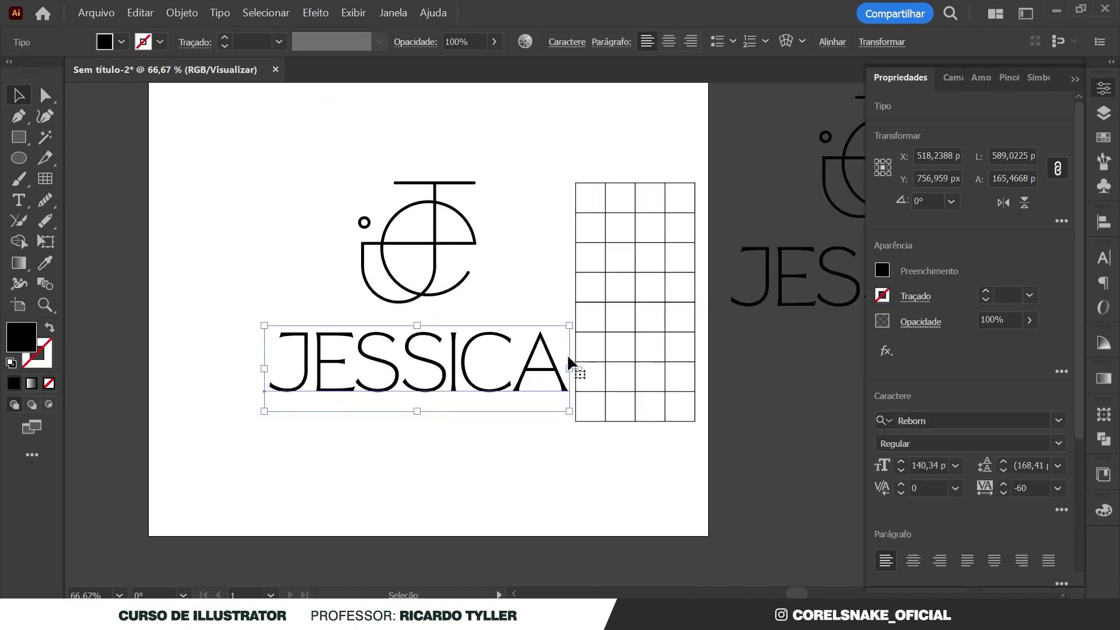
pyautogui.click(609, 358)
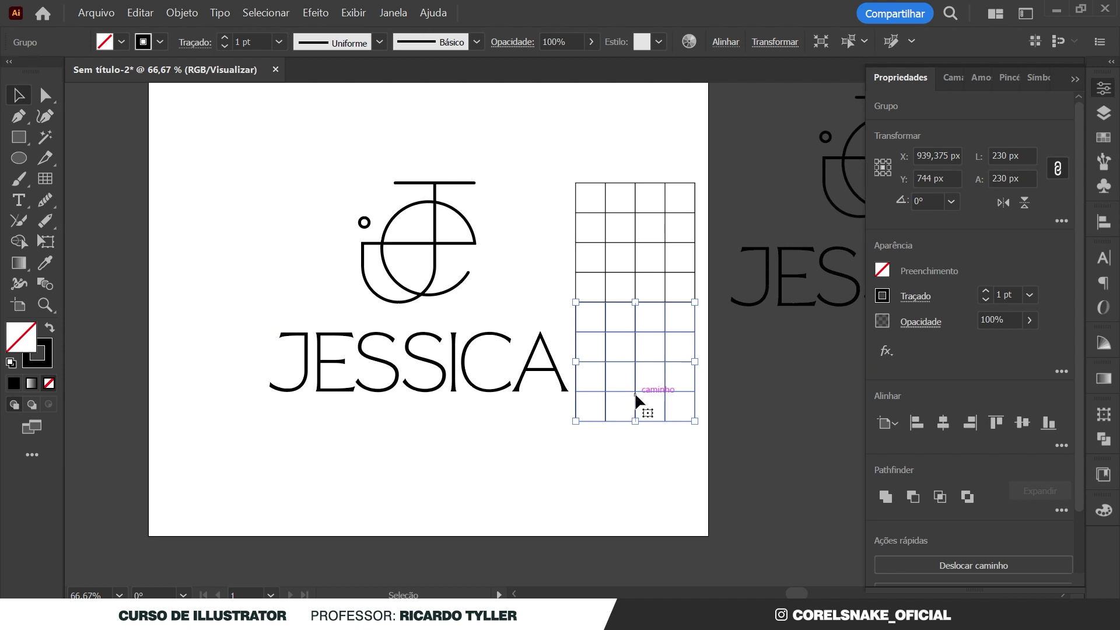
pyautogui.press('a')
pyautogui.press('v')
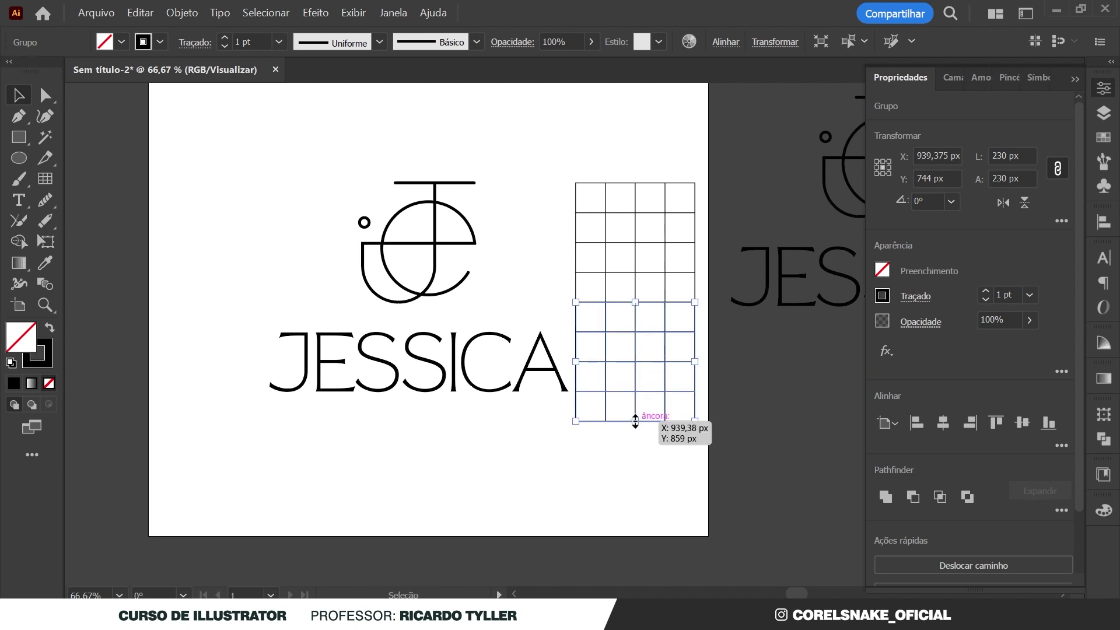
pyautogui.moveTo(635, 421); pyautogui.dragTo(637, 361)
# Move JESSICA right over the grid and shrink it to about 90 pt
pyautogui.click(541, 344)
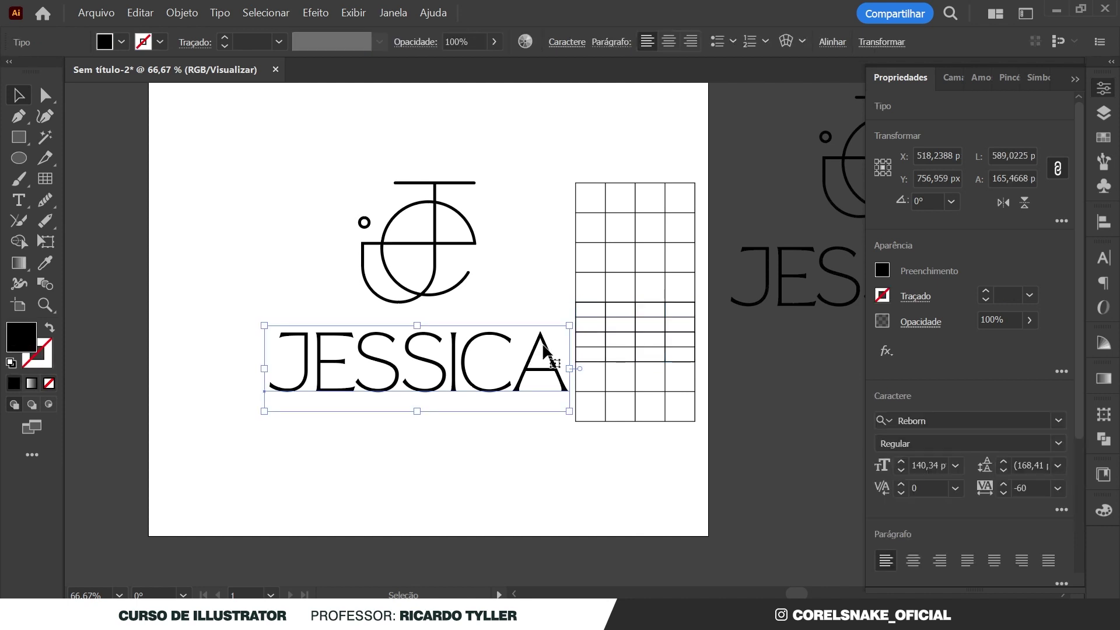
pyautogui.moveTo(540, 345); pyautogui.dragTo(580, 345)
pyautogui.moveTo(304, 325); pyautogui.dragTo(368, 360)
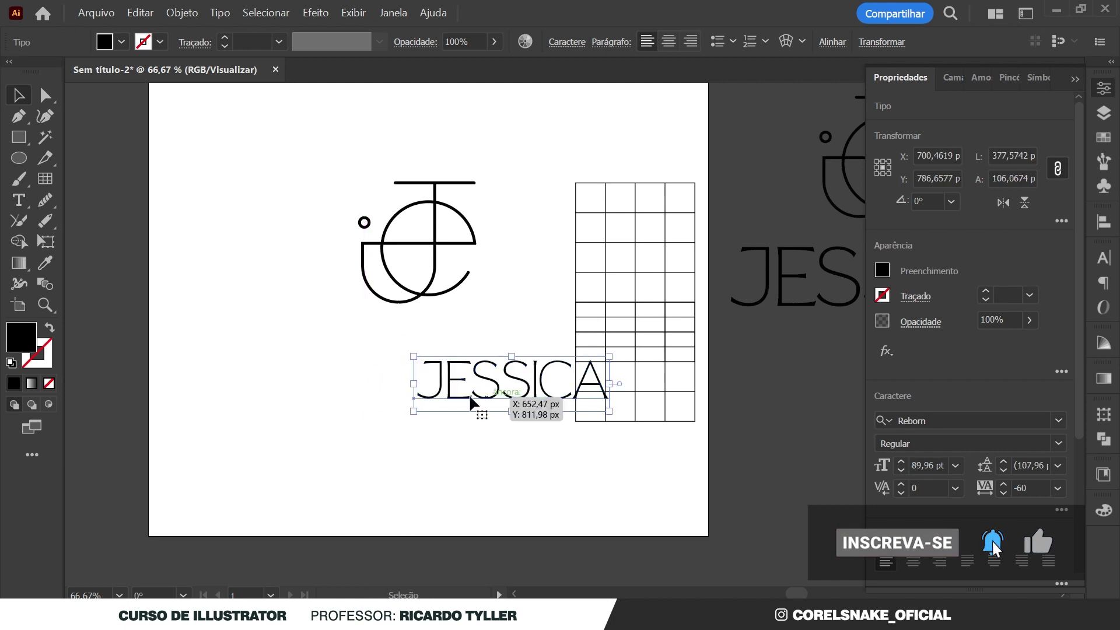
# Try JESSICA smaller with tracking widened to 240, sliding it left
pyautogui.moveTo(412, 409)
pyautogui.mouseDown()
pyautogui.moveTo(441, 403)
pyautogui.moveTo(385, 349)
pyautogui.moveTo(400, 350)
pyautogui.mouseUp()
pyautogui.hotkey('alt', 'Right')
pyautogui.hotkey('alt', 'Right')
pyautogui.hotkey('alt', 'Right')
pyautogui.hotkey('alt', 'Right')
pyautogui.hotkey('alt', 'Right')
pyautogui.hotkey('alt', 'Right')
pyautogui.hotkey('alt', 'Right')
pyautogui.hotkey('alt', 'Right')
pyautogui.hotkey('alt', 'Right')
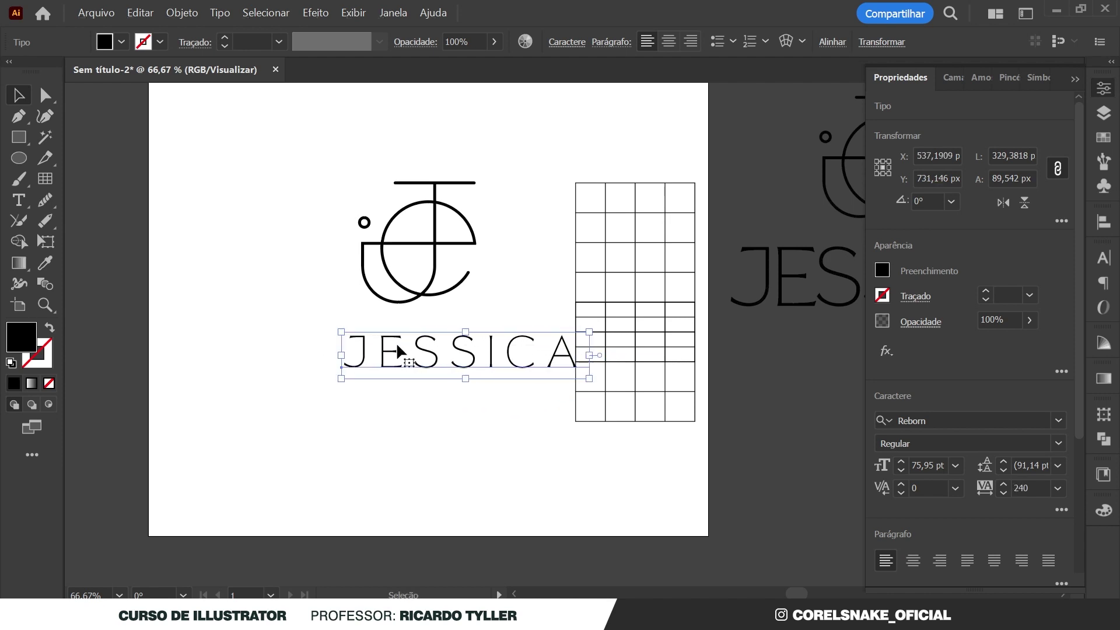
pyautogui.moveTo(480, 358); pyautogui.dragTo(430, 366)
pyautogui.click(475, 445)
pyautogui.hotkey('ctrl', '-')
pyautogui.hotkey('ctrl', '-')
# Undo JESSICA's resizing and spacing changes to restore its original size and tracking
pyautogui.scroll(1, 460, 357)
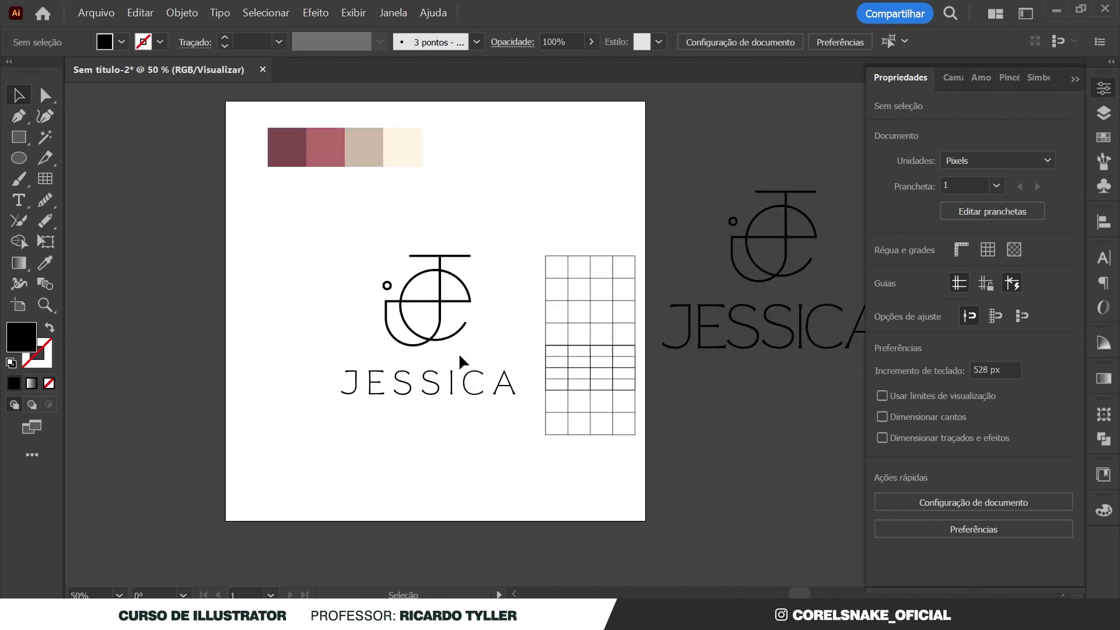
pyautogui.press('a')
pyautogui.hotkey('ctrl', 'z')
pyautogui.hotkey('ctrl', 'z')
pyautogui.hotkey('ctrl', 'z')
pyautogui.hotkey('ctrl', 'z')
pyautogui.hotkey('ctrl', 'z')
pyautogui.hotkey('ctrl', 'z')
pyautogui.hotkey('ctrl', 'z')
pyautogui.hotkey('ctrl', 'z')
pyautogui.hotkey('ctrl', 'z')
pyautogui.hotkey('ctrl', 'z')
pyautogui.hotkey('ctrl', 'z')
pyautogui.hotkey('ctrl', 'z')
pyautogui.press('v')
pyautogui.click(507, 464)
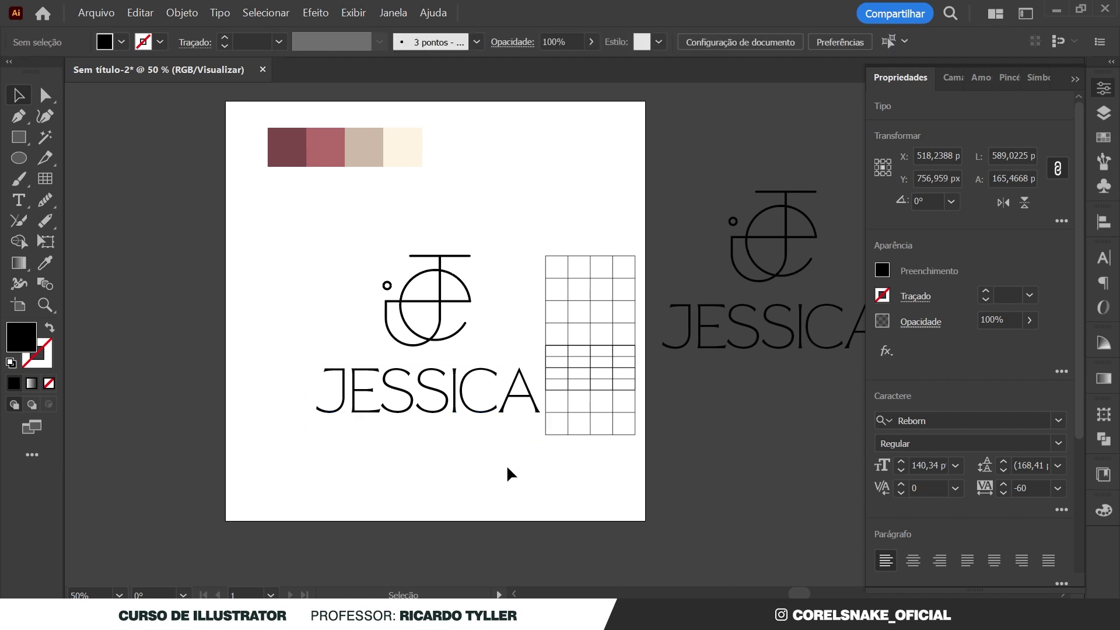
pyautogui.scroll(1, 456, 408)
# Duplicate JESSICA below, shrink it, and retype it as LOGO DESIGN
pyautogui.moveTo(453, 380); pyautogui.dragTo(454, 441)
pyautogui.moveTo(570, 502)
pyautogui.mouseDown()
pyautogui.moveTo(475, 473)
pyautogui.moveTo(430, 424)
pyautogui.mouseUp()
pyautogui.doubleClick(429, 425)
pyautogui.write('LOGO DESIGN')
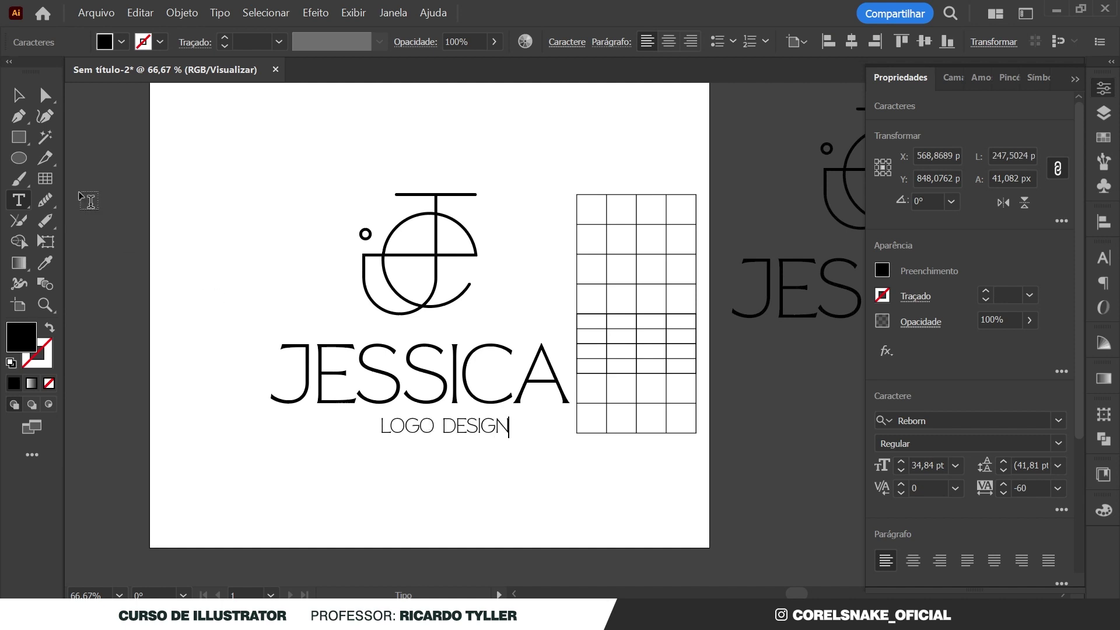
pyautogui.click(19, 95)
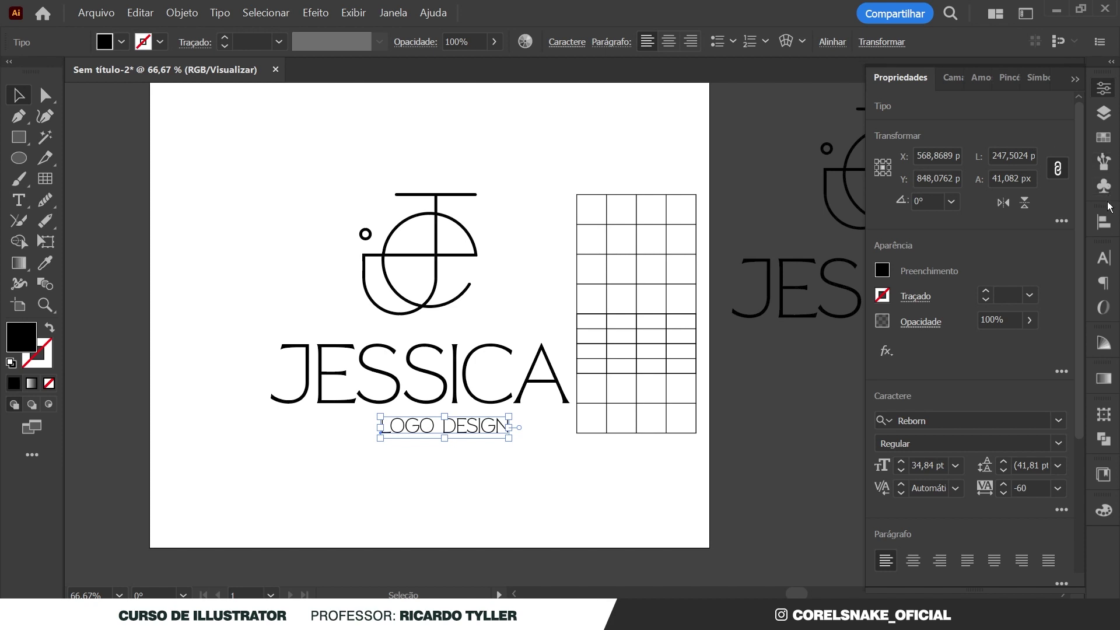
# Centre-align LOGO DESIGN and widen its letter spacing substantially
pyautogui.click(1104, 283)
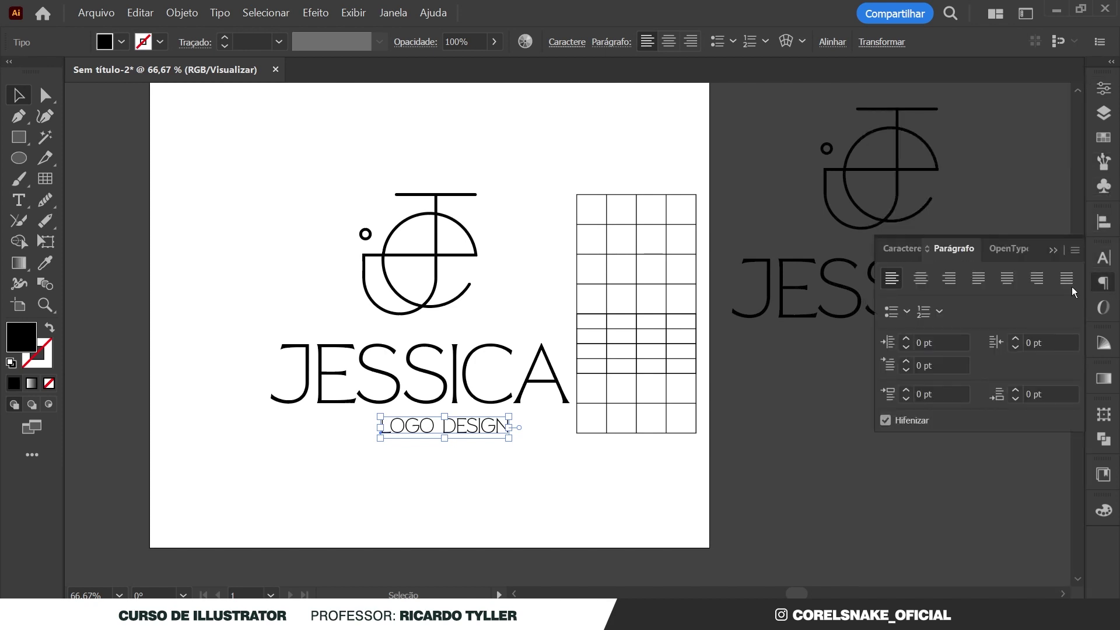
pyautogui.click(921, 278)
pyautogui.hotkey('alt', 'Right')
pyautogui.hotkey('alt', 'Right')
pyautogui.hotkey('alt', 'Right')
pyautogui.hotkey('alt', 'Right')
pyautogui.hotkey('alt', 'Right')
pyautogui.hotkey('alt', 'Right')
pyautogui.hotkey('alt', 'Right')
pyautogui.hotkey('alt', 'Right')
pyautogui.hotkey('alt', 'Right')
pyautogui.hotkey('alt', 'Right')
pyautogui.hotkey('alt', 'Right')
pyautogui.hotkey('alt', 'Right')
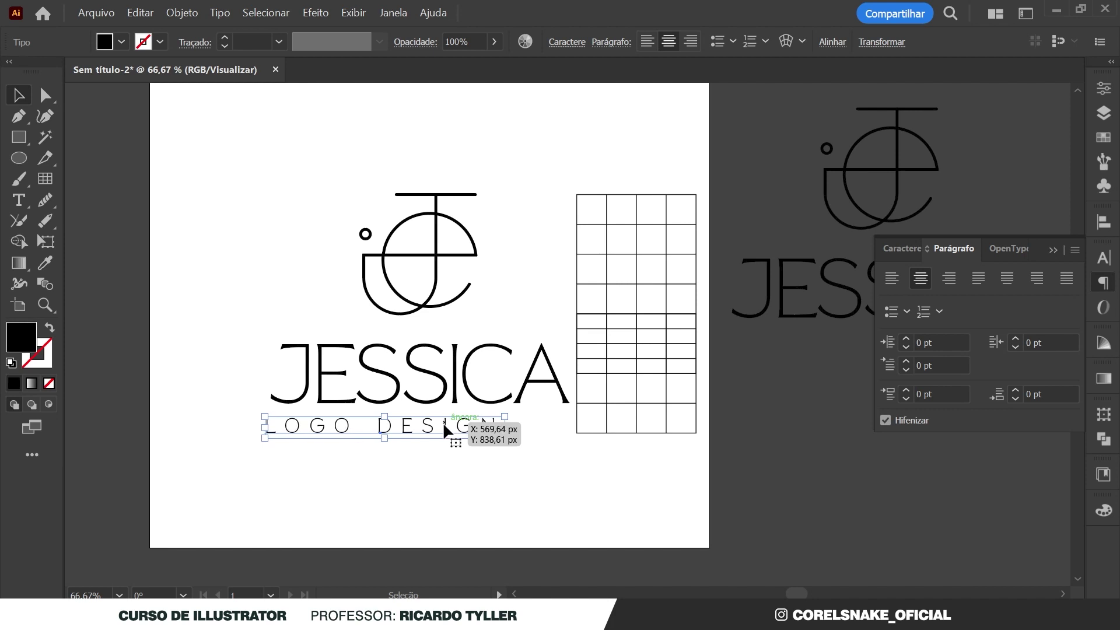
pyautogui.hotkey('ctrl', 'shift', 'a')
pyautogui.moveTo(471, 433); pyautogui.dragTo(515, 437)
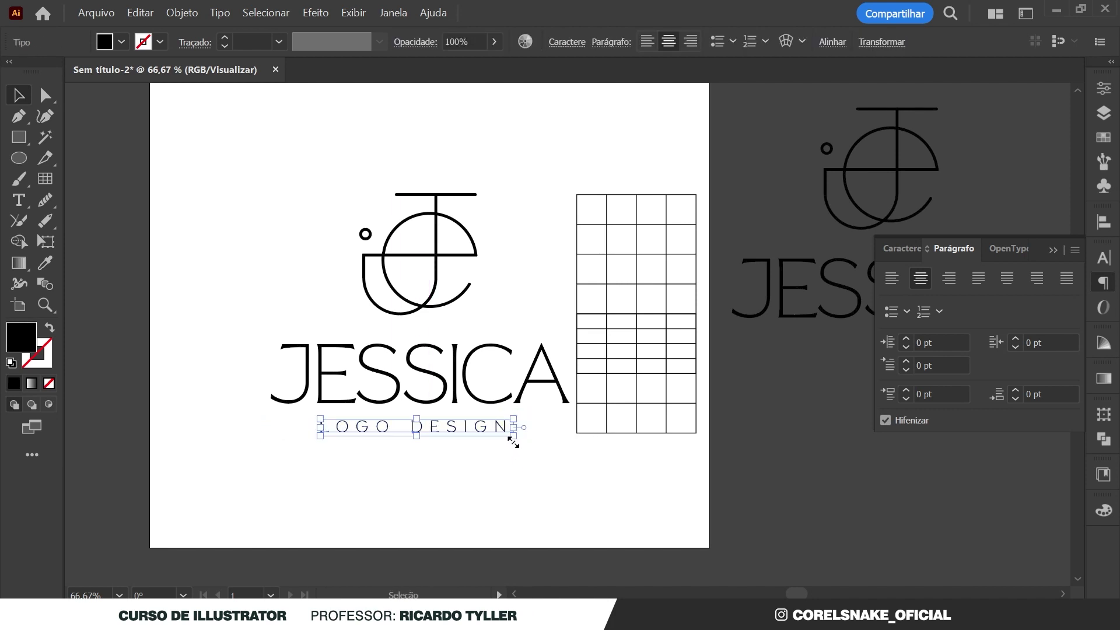
pyautogui.hotkey('alt', 'Right')
pyautogui.hotkey('alt', 'Right')
pyautogui.hotkey('alt', 'Right')
pyautogui.hotkey('alt', 'Right')
pyautogui.hotkey('alt', 'Right')
pyautogui.click(569, 413)
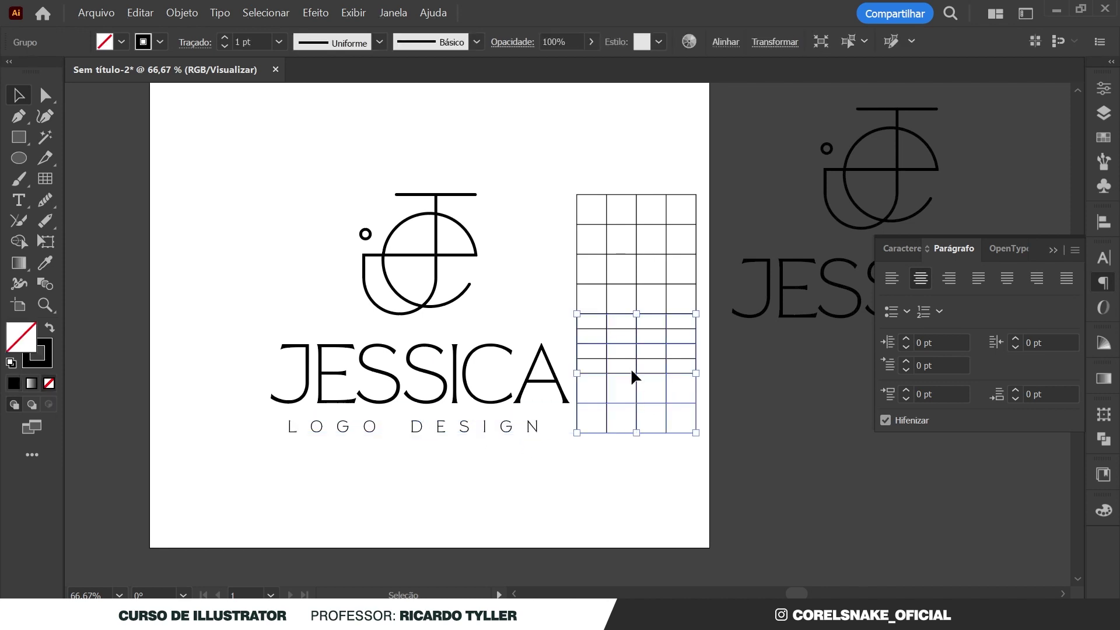
# Move the compressed grid rows to the grid's bottom and widen the tagline's text box
pyautogui.moveTo(621, 357); pyautogui.dragTo(629, 415)
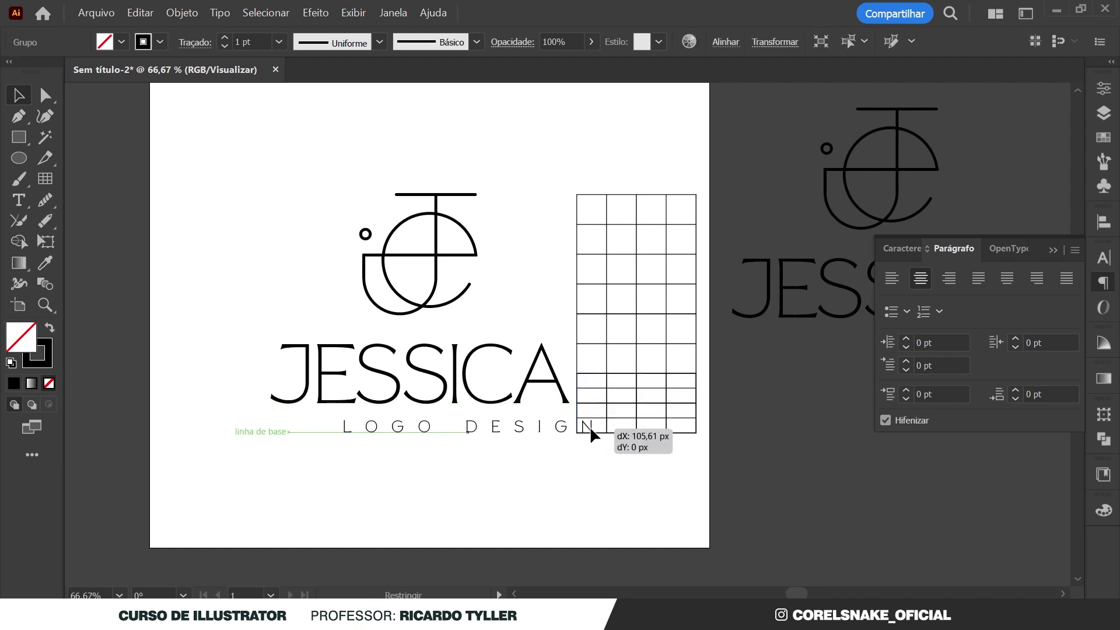
pyautogui.moveTo(578, 426); pyautogui.dragTo(590, 426)
pyautogui.scroll(5, 586, 426)
pyautogui.moveTo(630, 390); pyautogui.dragTo(762, 385)
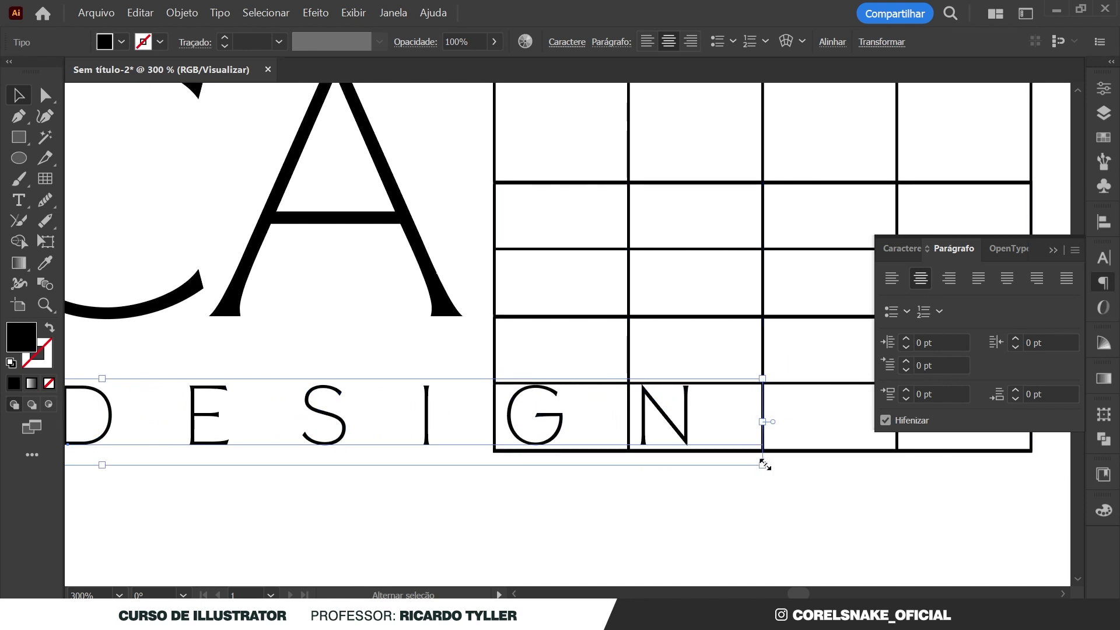
pyautogui.moveTo(762, 465); pyautogui.dragTo(850, 478)
pyautogui.scroll(-3, 591, 458)
pyautogui.scroll(-2, 591, 459)
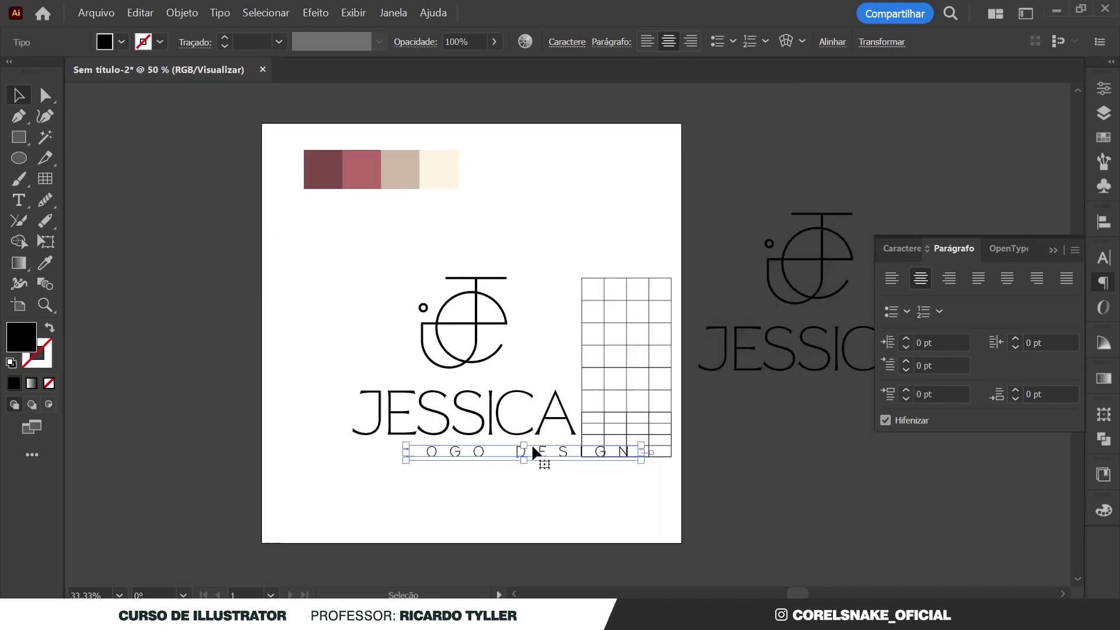
pyautogui.scroll(1, 531, 447)
# Align LOGO DESIGN's left edge with JESSICA
pyautogui.keyDown('shift'); pyautogui.click(493, 420); pyautogui.keyUp('shift')
pyautogui.click(492, 419)
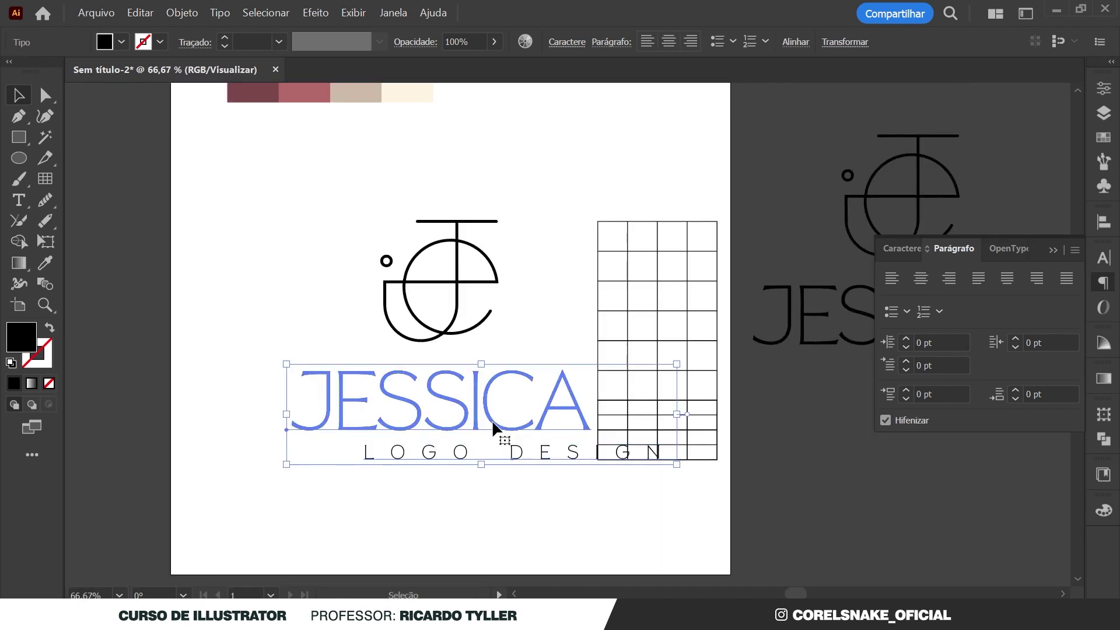
pyautogui.click(520, 487)
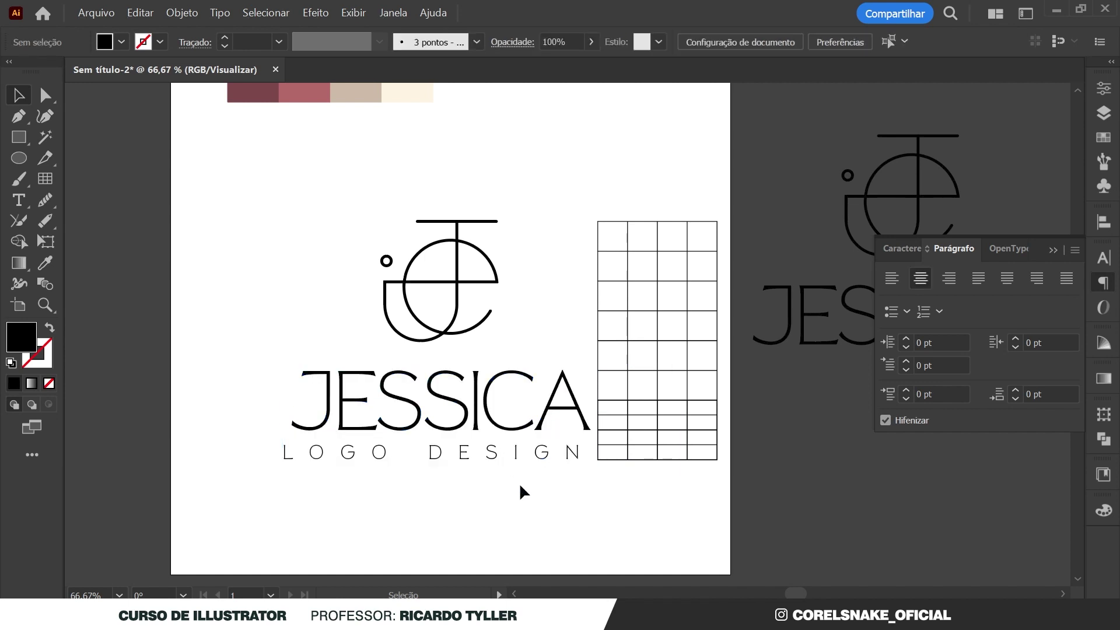
# Fine-tune the tagline's letter spacing and scale it to fit beneath JESSICA
pyautogui.click(504, 458)
pyautogui.hotkey('alt', 'Left')
pyautogui.hotkey('alt', 'Left')
pyautogui.hotkey('alt', 'Left')
pyautogui.hotkey('alt', 'Left')
pyautogui.moveTo(589, 464); pyautogui.dragTo(584, 463)
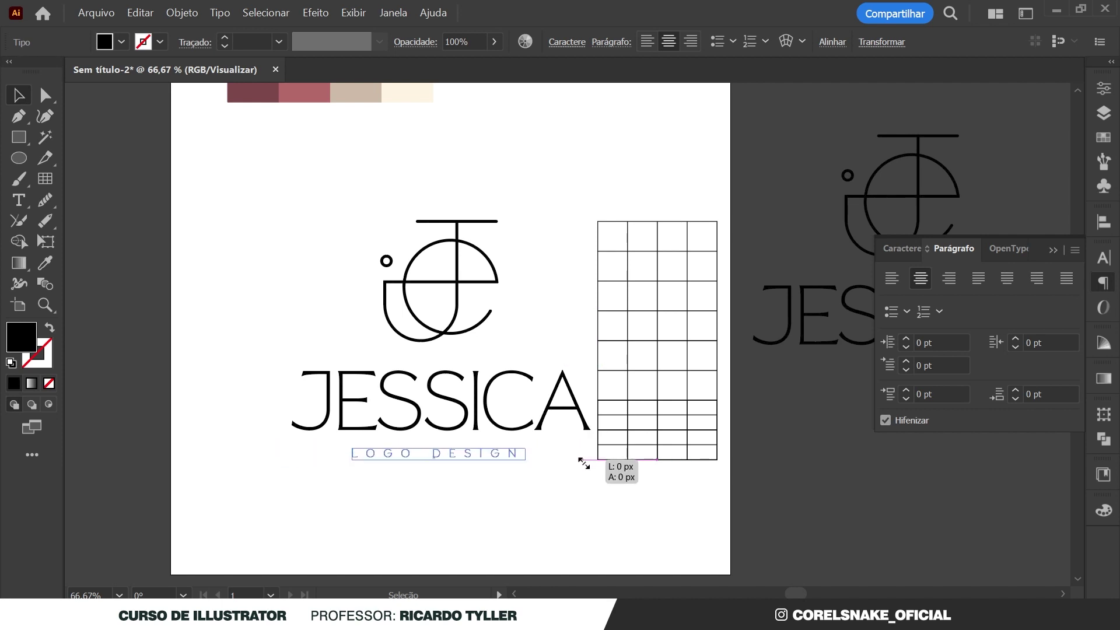
pyautogui.moveTo(584, 463)
pyautogui.mouseDown()
pyautogui.moveTo(552, 469)
pyautogui.moveTo(565, 464)
pyautogui.mouseUp()
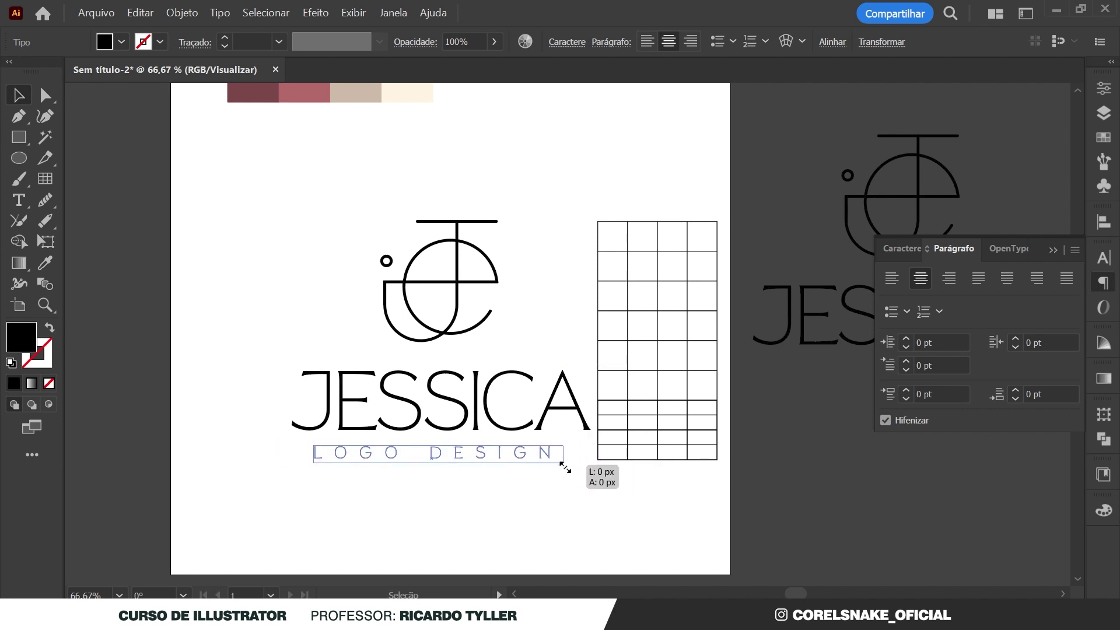
pyautogui.hotkey('alt', 'Right')
pyautogui.hotkey('alt', 'Right')
# Remove the trailing space after DESIGN in the LOGO DESIGN tagline
pyautogui.doubleClick(558, 450)
pyautogui.hotkey('ctrl', 'a')
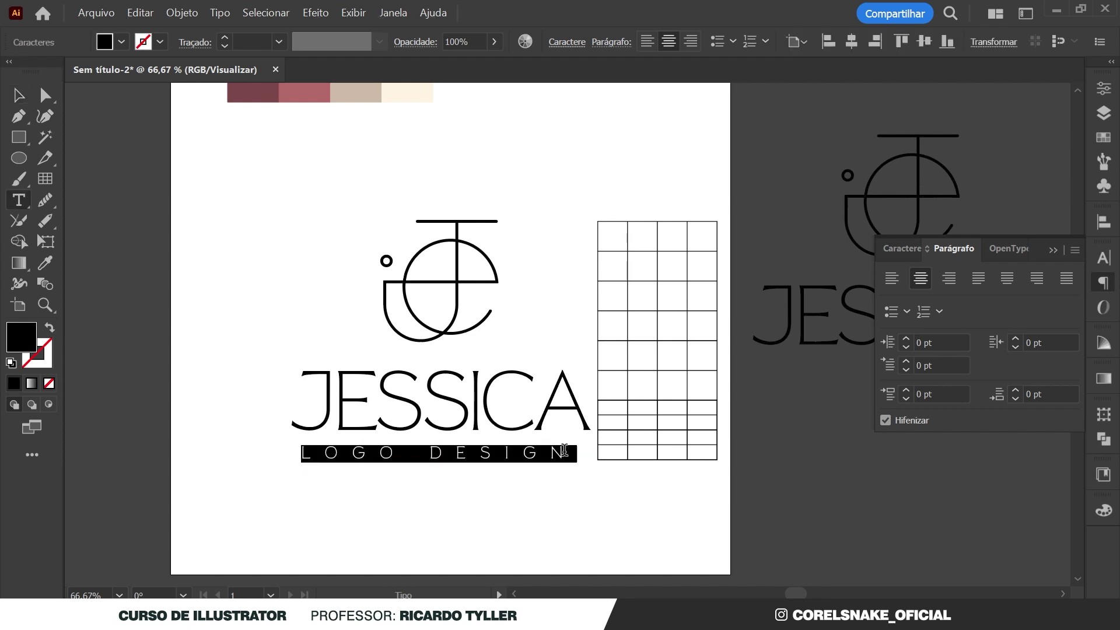
pyautogui.click(565, 450)
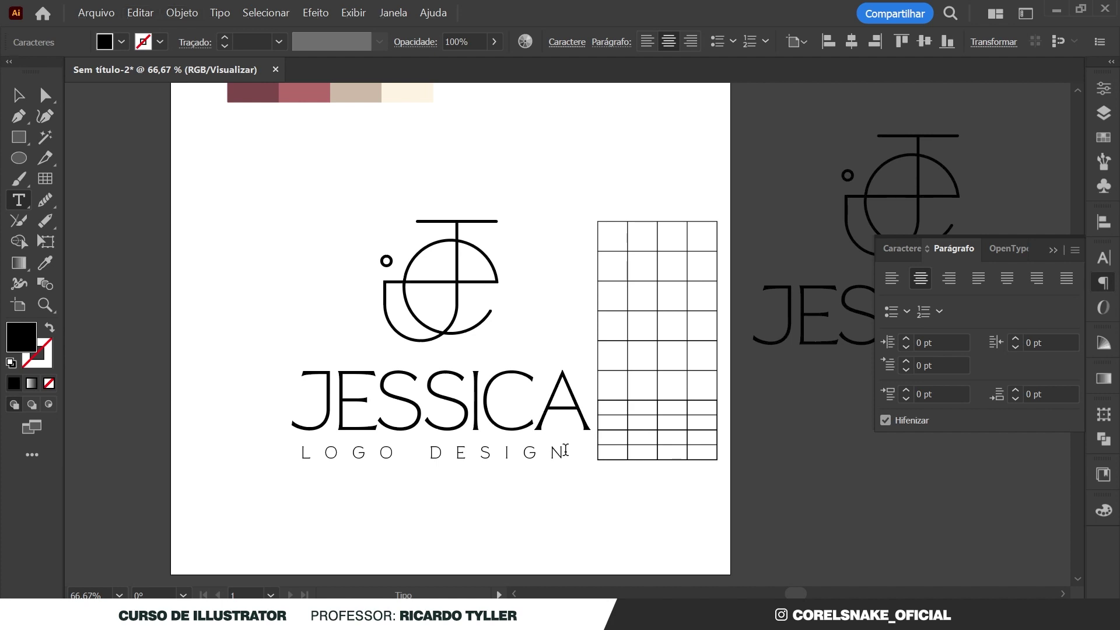
pyautogui.hotkey('alt', 'Left')
pyautogui.hotkey('alt', 'Left')
pyautogui.hotkey('alt', 'Left')
pyautogui.hotkey('alt', 'Left')
pyautogui.hotkey('alt', 'Left')
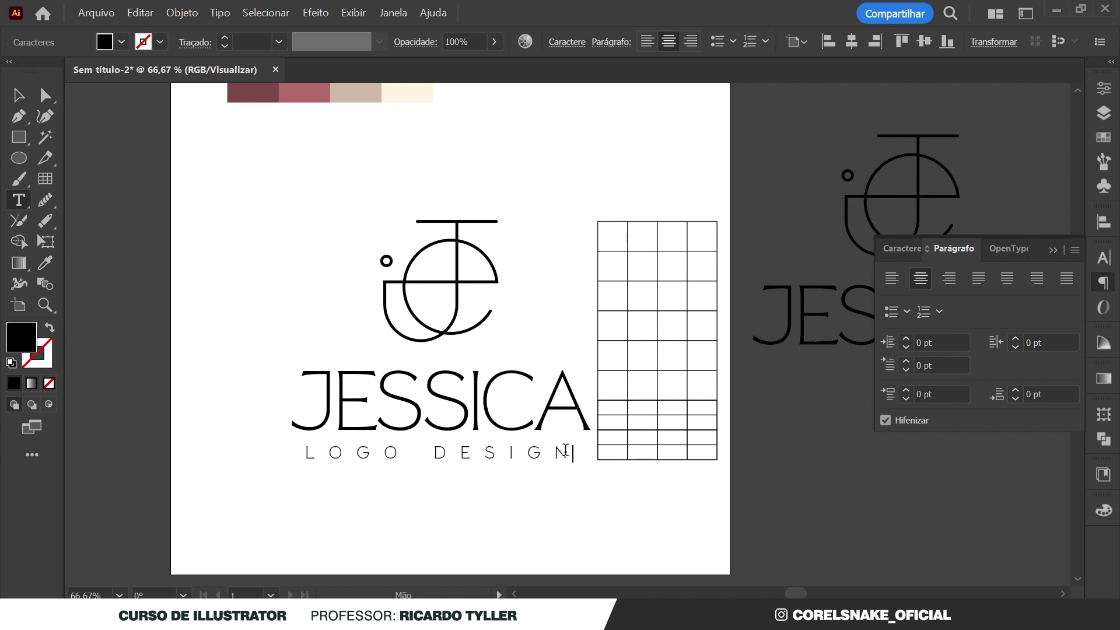
pyautogui.hotkey('alt', 'Left')
pyautogui.hotkey('alt', 'Left')
pyautogui.hotkey('alt', 'Left')
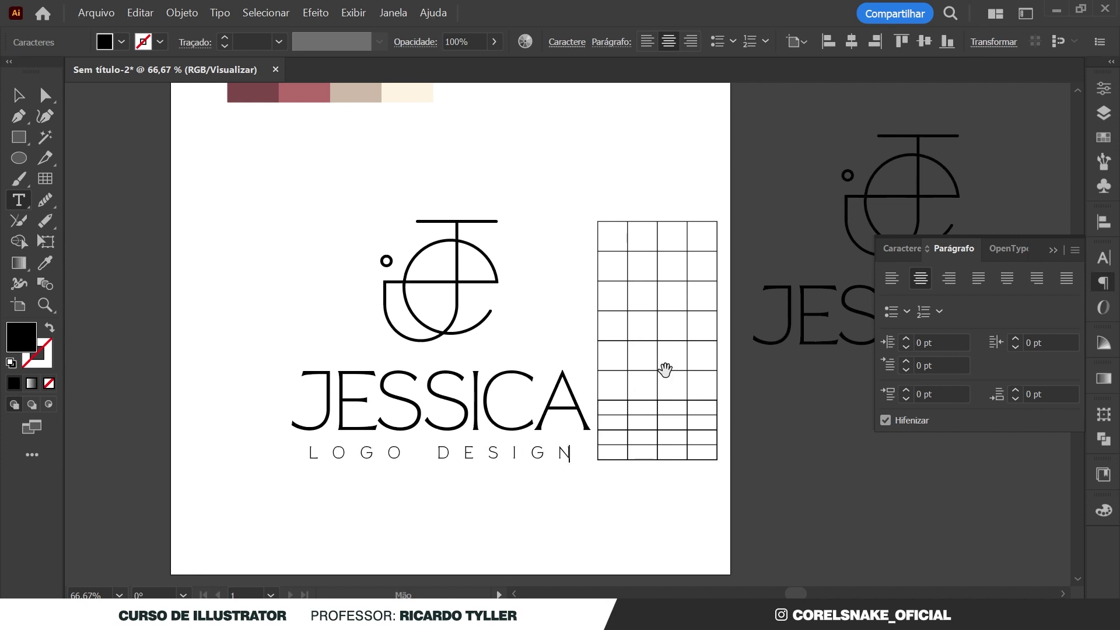
pyautogui.press('Escape')
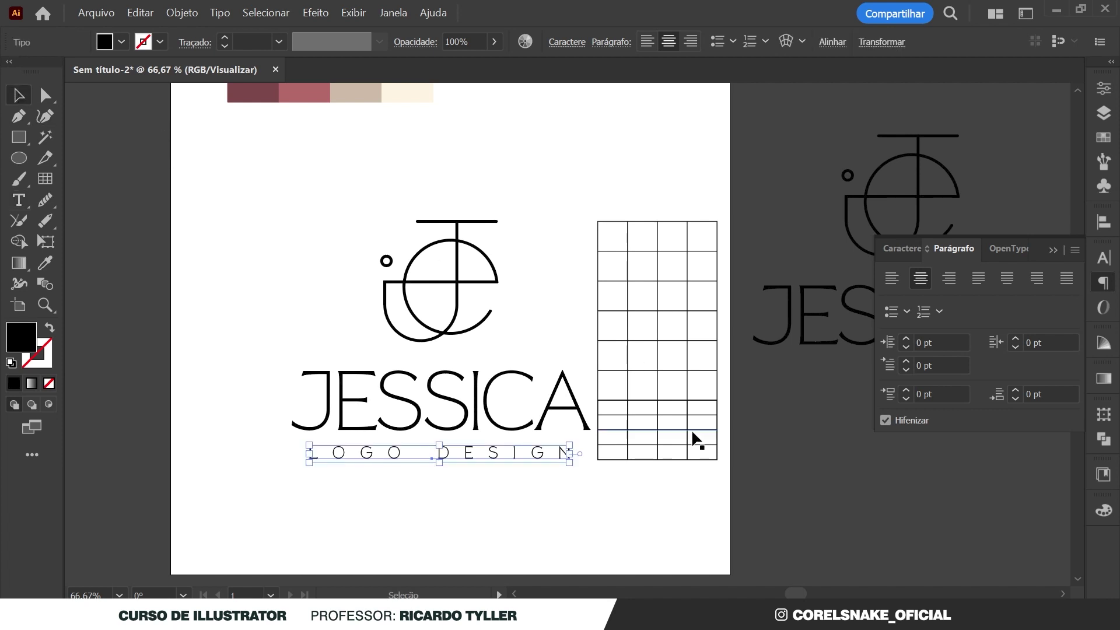
# Delete the helper grid and the extra JESSICA text right of the artboard
pyautogui.hotkey('ctrl', '-')
pyautogui.click(574, 516)
pyautogui.moveTo(622, 258); pyautogui.dragTo(740, 538)
pyautogui.press('Delete')
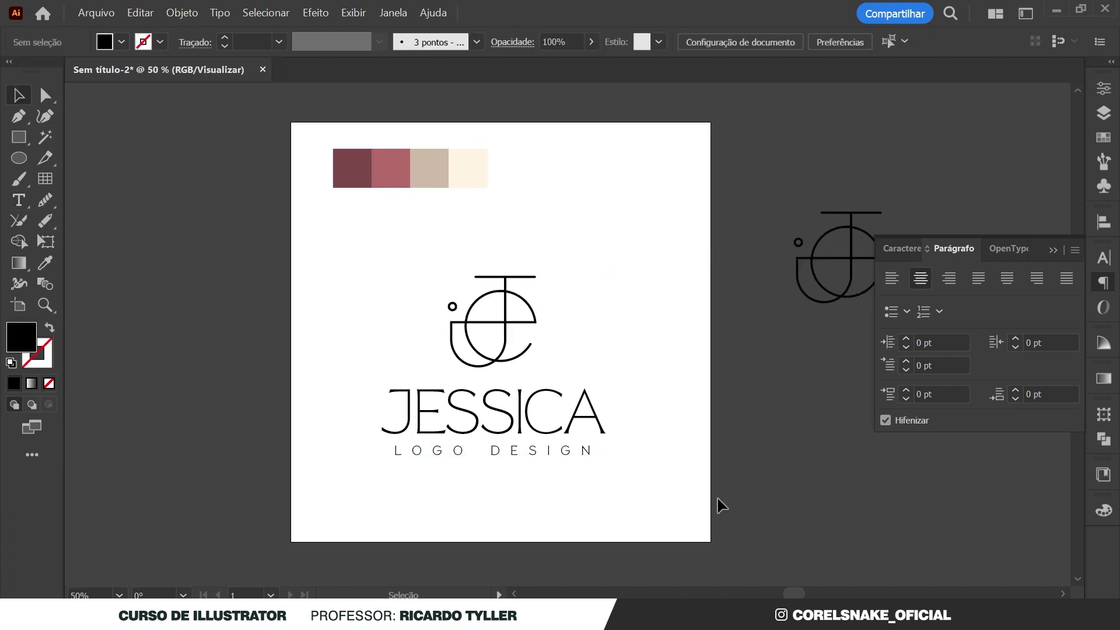
# Delete the spare monogram to the right of the artboard
pyautogui.moveTo(750, 155); pyautogui.dragTo(870, 373)
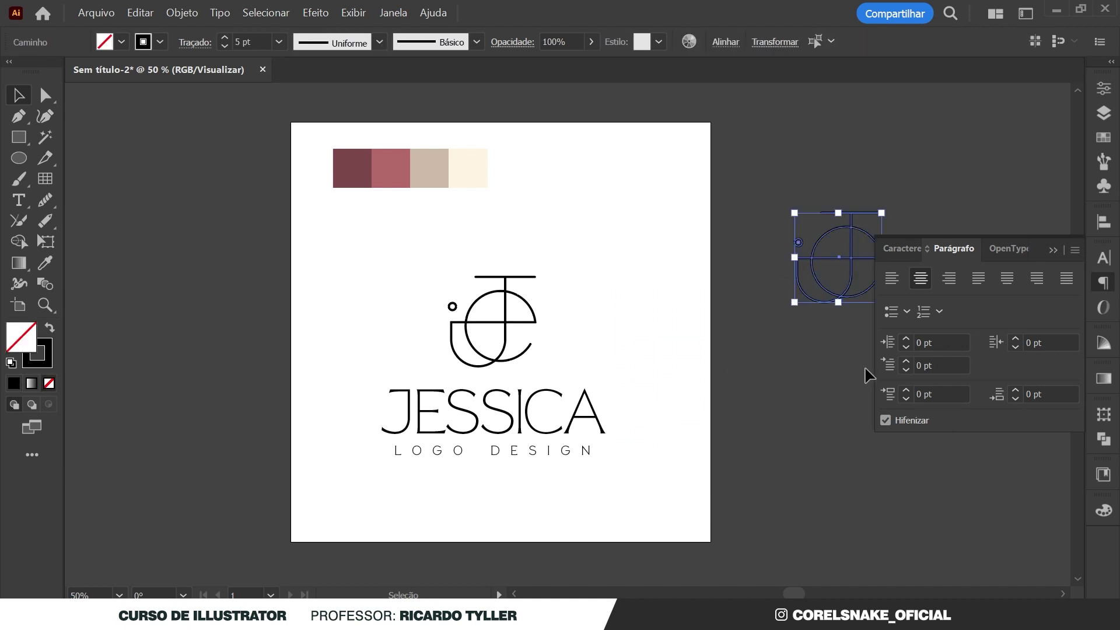
pyautogui.press('Delete')
pyautogui.scroll(1, 489, 336)
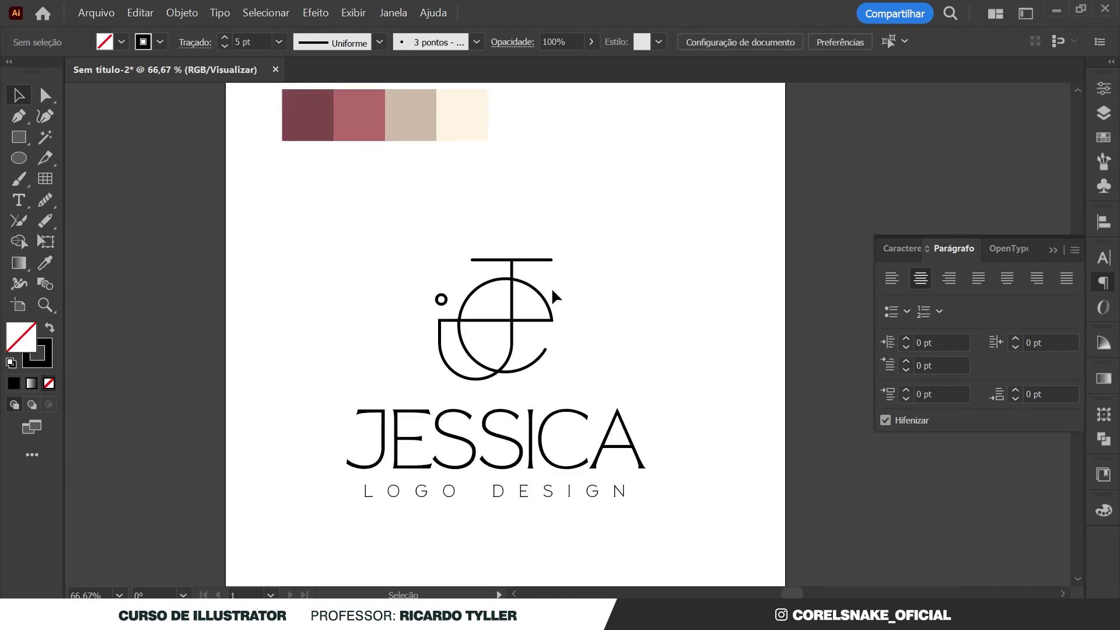
# Raise the artboard J/E monogram's stroke weight to 6 pt
pyautogui.moveTo(591, 266); pyautogui.dragTo(352, 382)
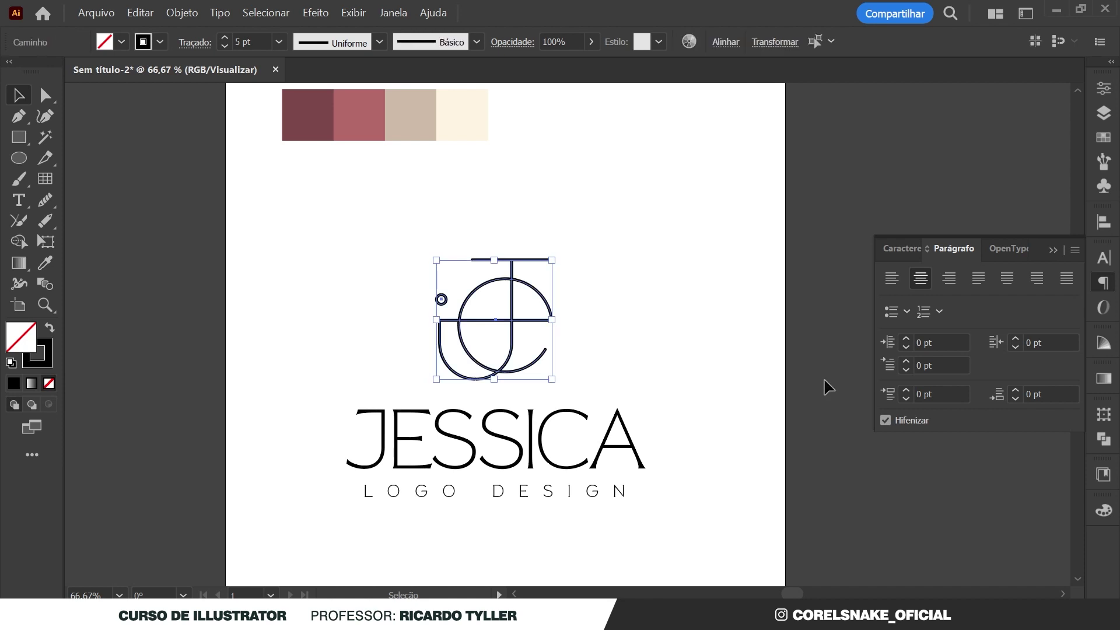
pyautogui.click(1107, 89)
pyautogui.click(1006, 294)
pyautogui.press('Up')
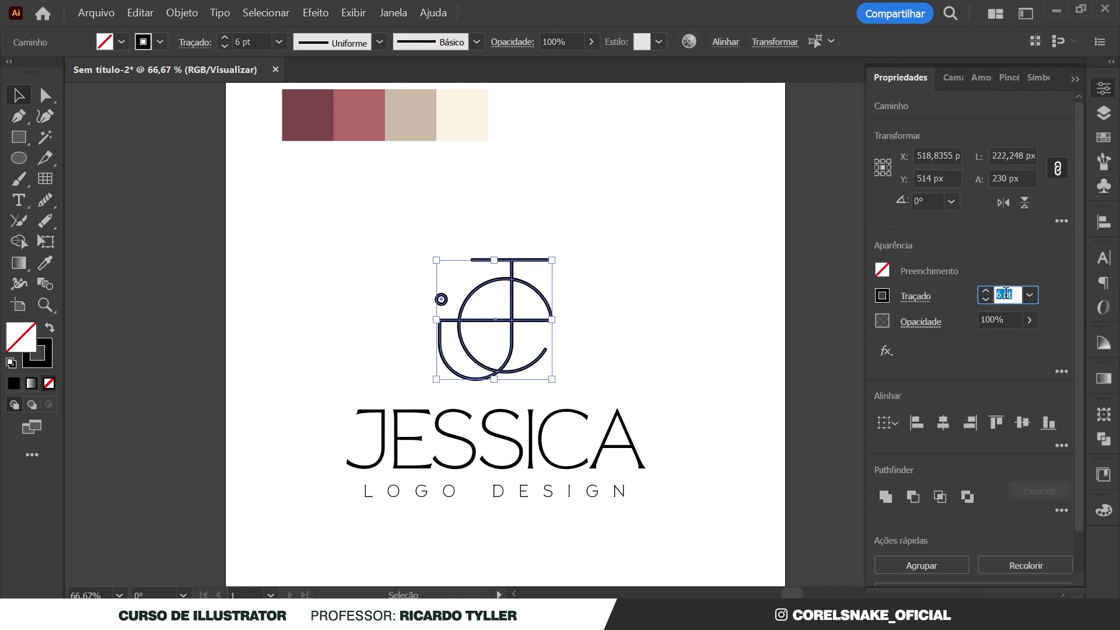
# Select the monogram, JESSICA and tagline together as one set
pyautogui.click(710, 252)
pyautogui.scroll(-1, 523, 328)
pyautogui.scroll(-1, 540, 447)
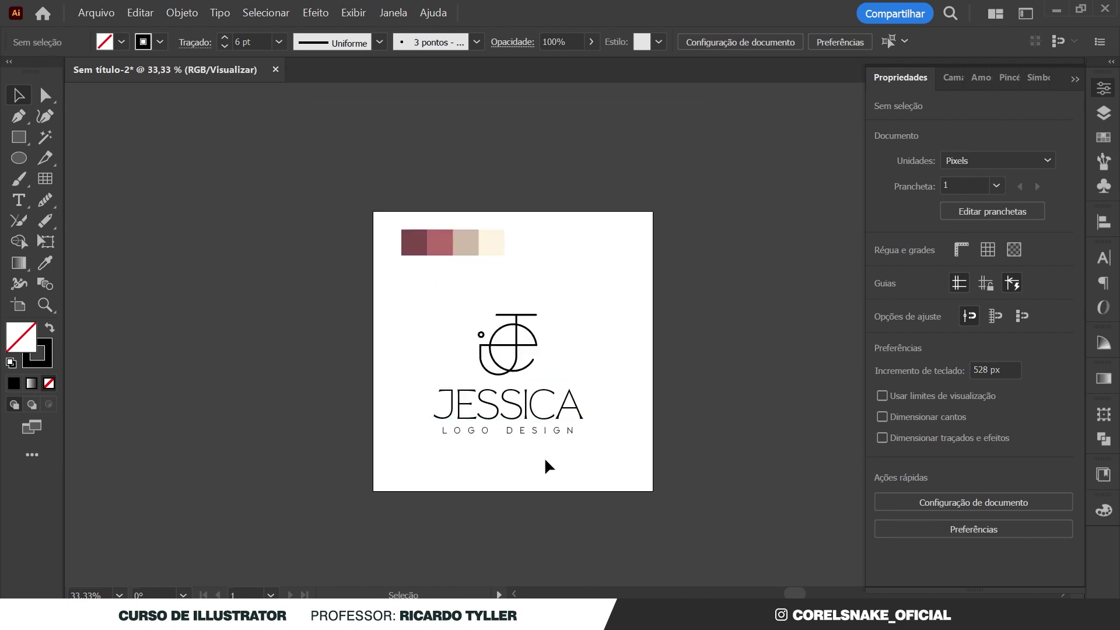
pyautogui.scroll(1, 545, 456)
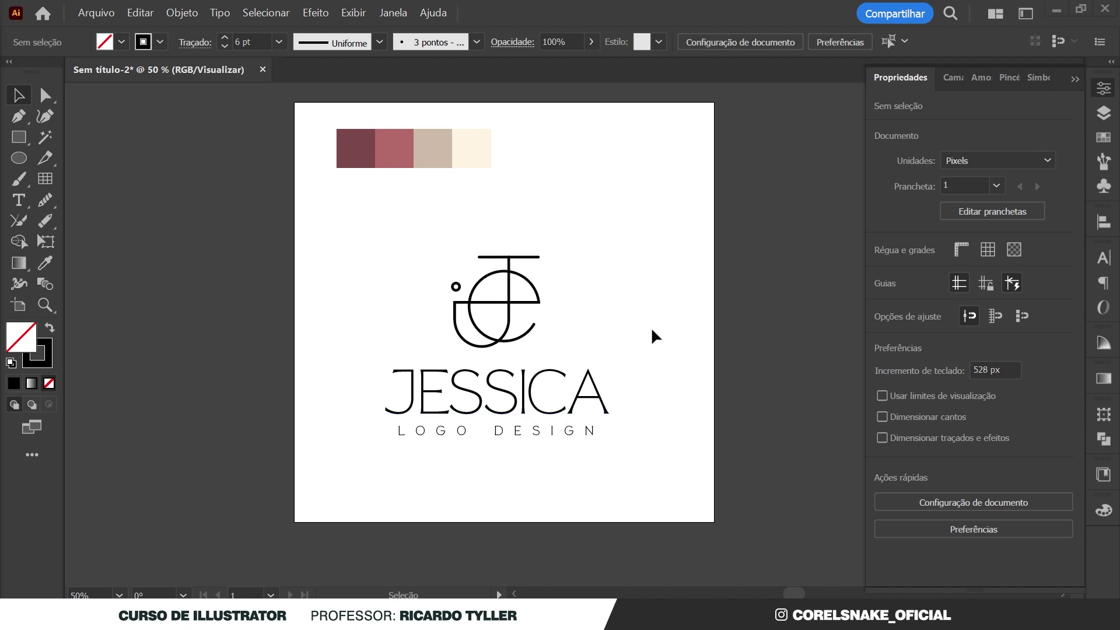
pyautogui.moveTo(629, 474); pyautogui.dragTo(360, 241)
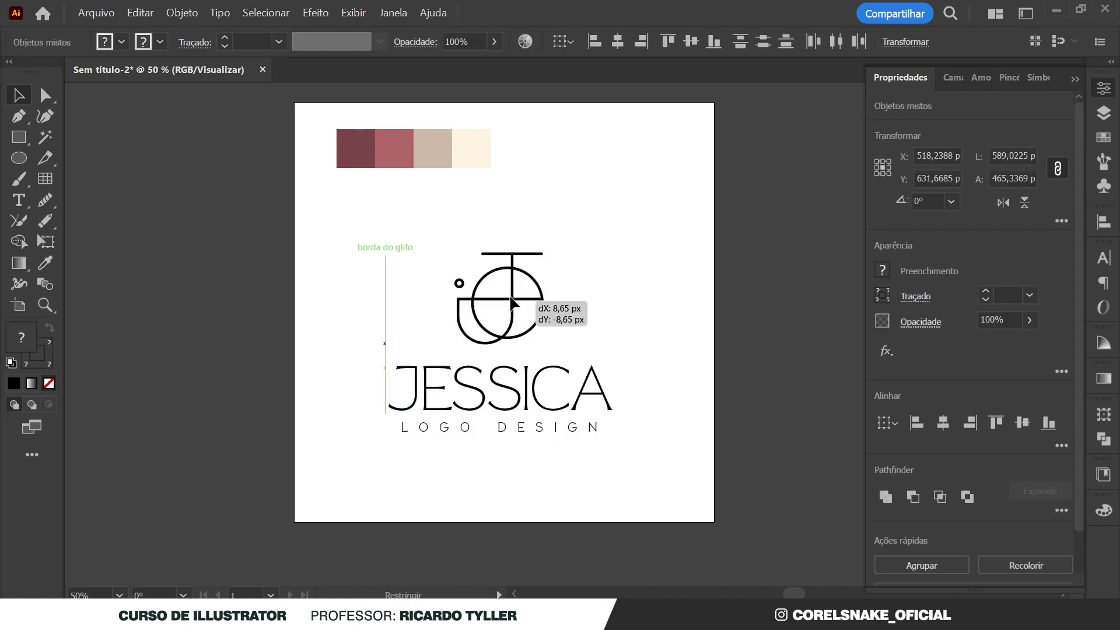
# Nudge the JESSICA logo up, then move it off the artboard to the left
pyautogui.moveTo(513, 303); pyautogui.dragTo(509, 277)
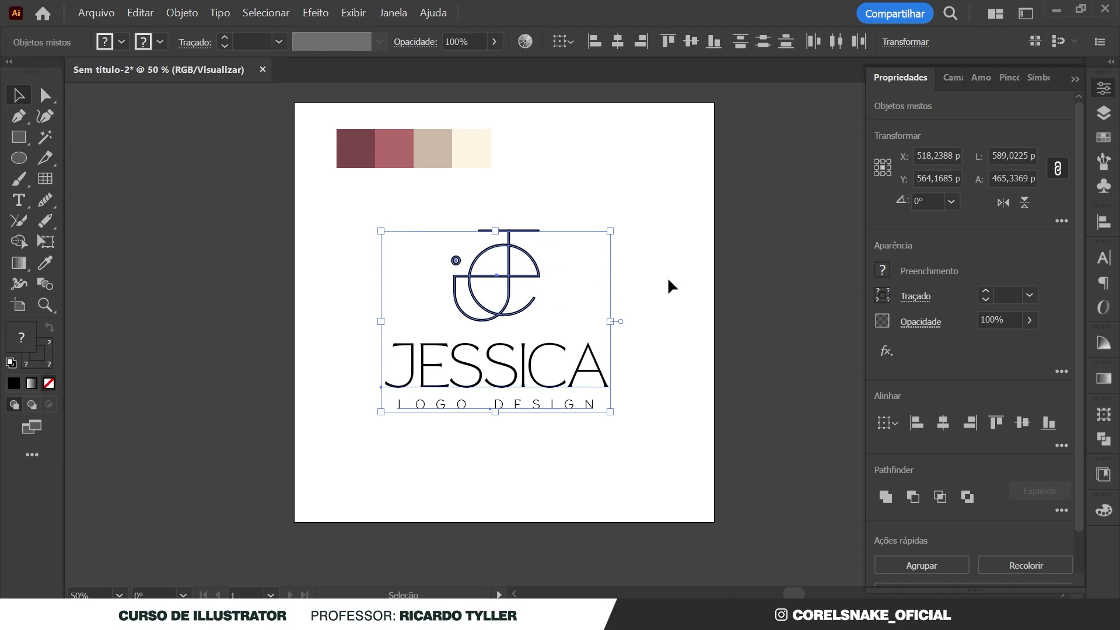
pyautogui.click(633, 222)
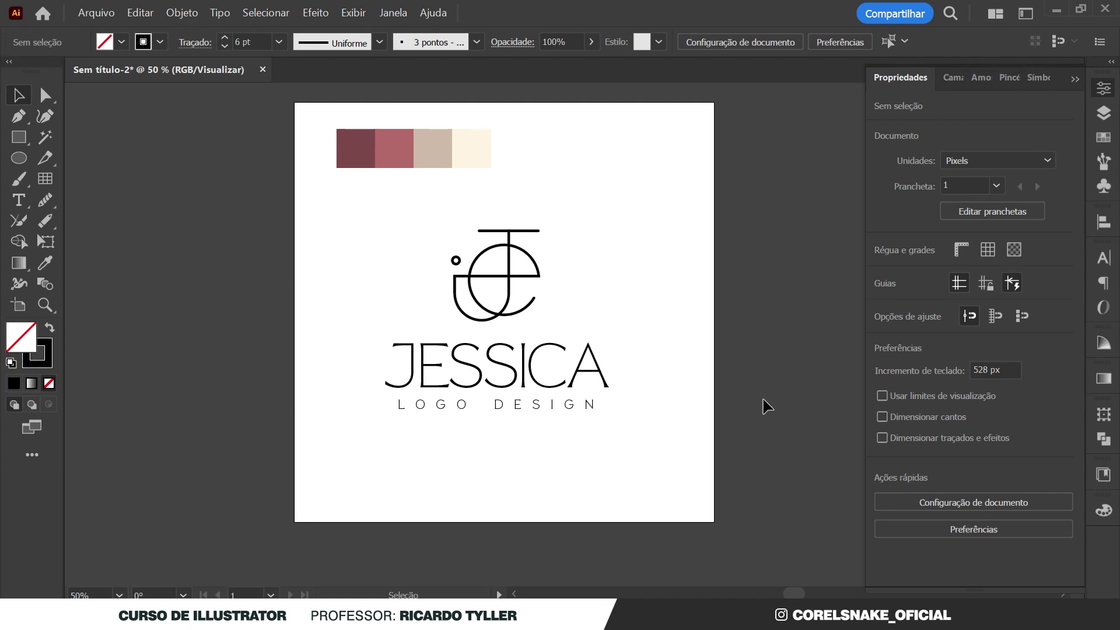
pyautogui.moveTo(637, 445); pyautogui.dragTo(362, 235)
pyautogui.hotkey('ctrl', '-')
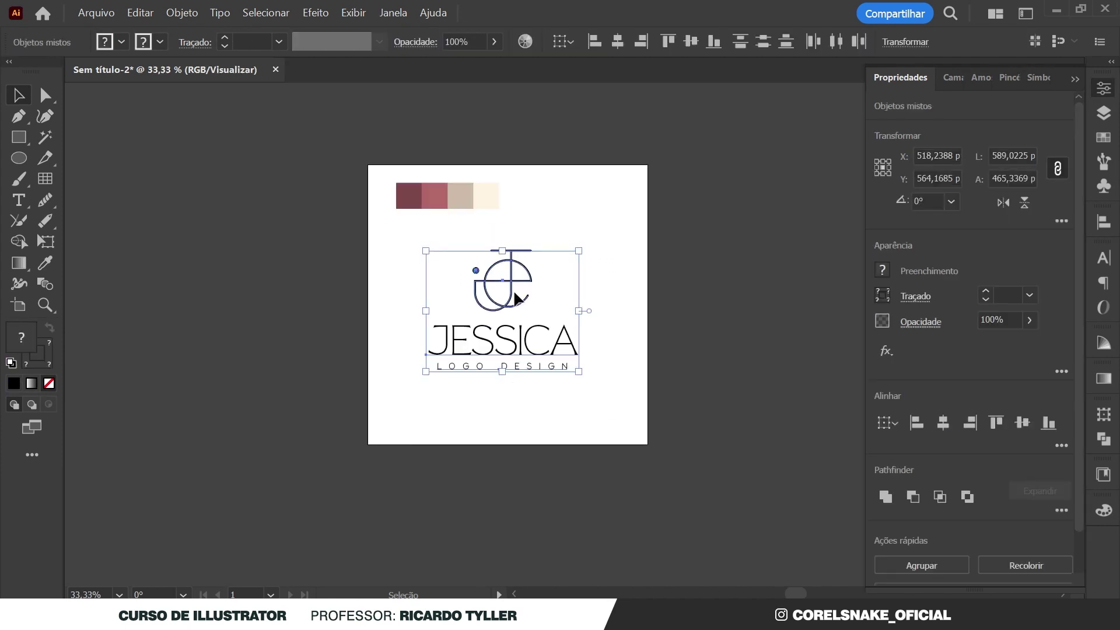
pyautogui.moveTo(516, 297); pyautogui.dragTo(253, 298)
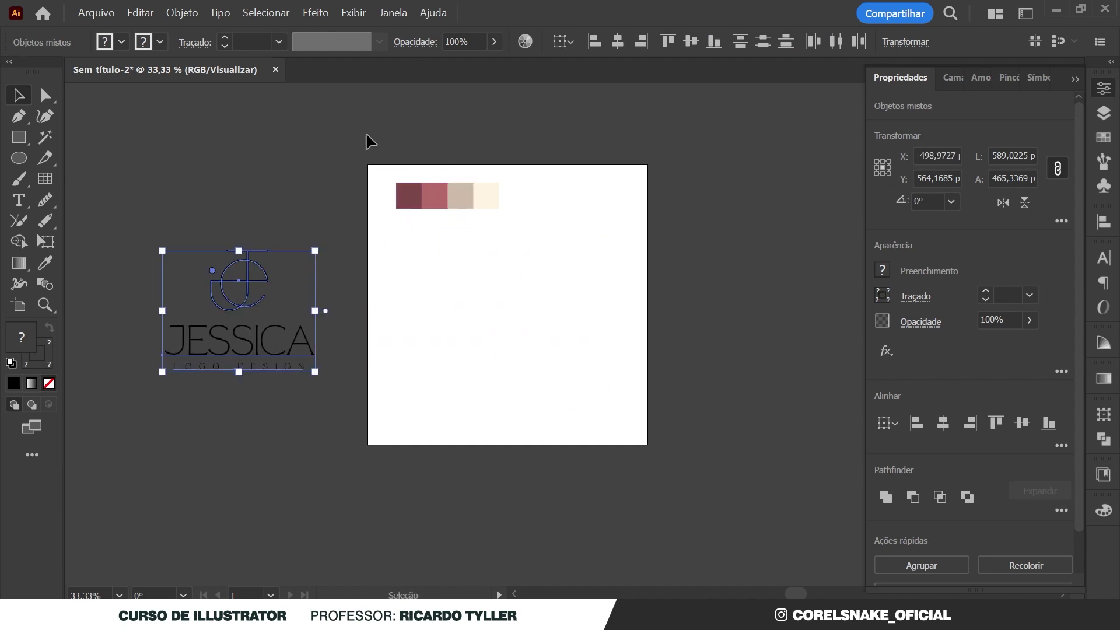
# Move the four colour swatches off the artboard to the left
pyautogui.moveTo(464, 198); pyautogui.dragTo(270, 197)
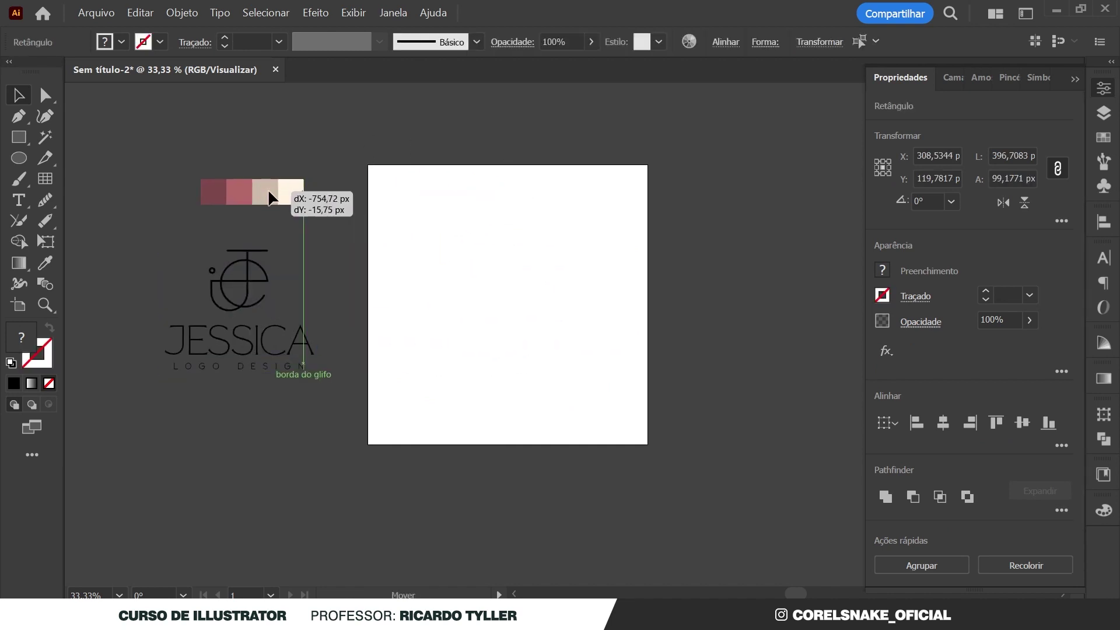
pyautogui.click(624, 361)
pyautogui.scroll(1, 624, 362)
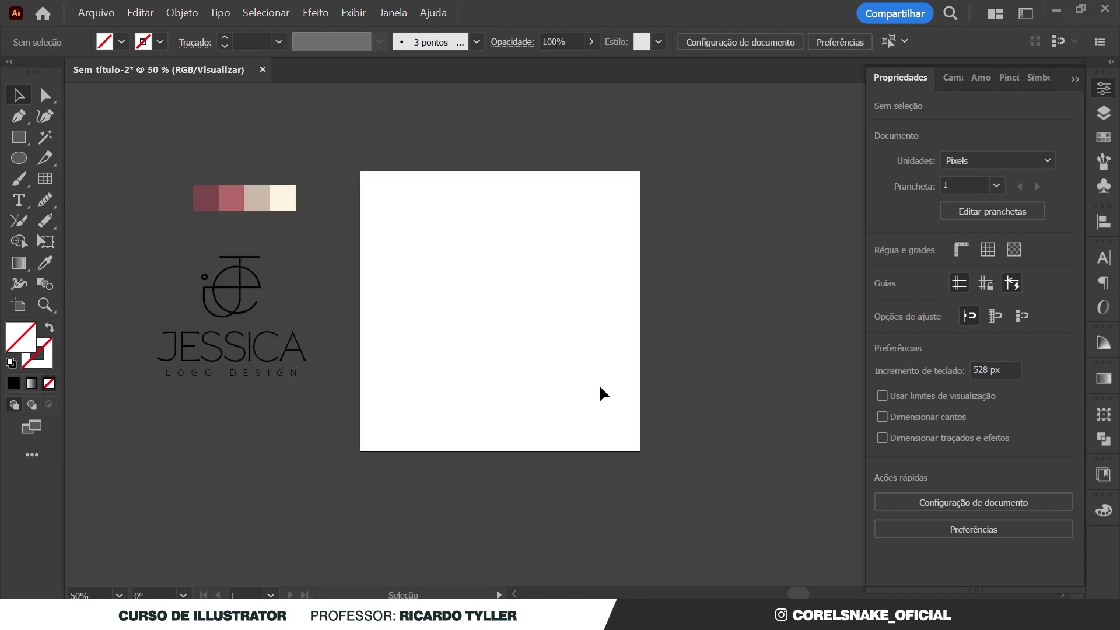
pyautogui.scroll(1, 432, 292)
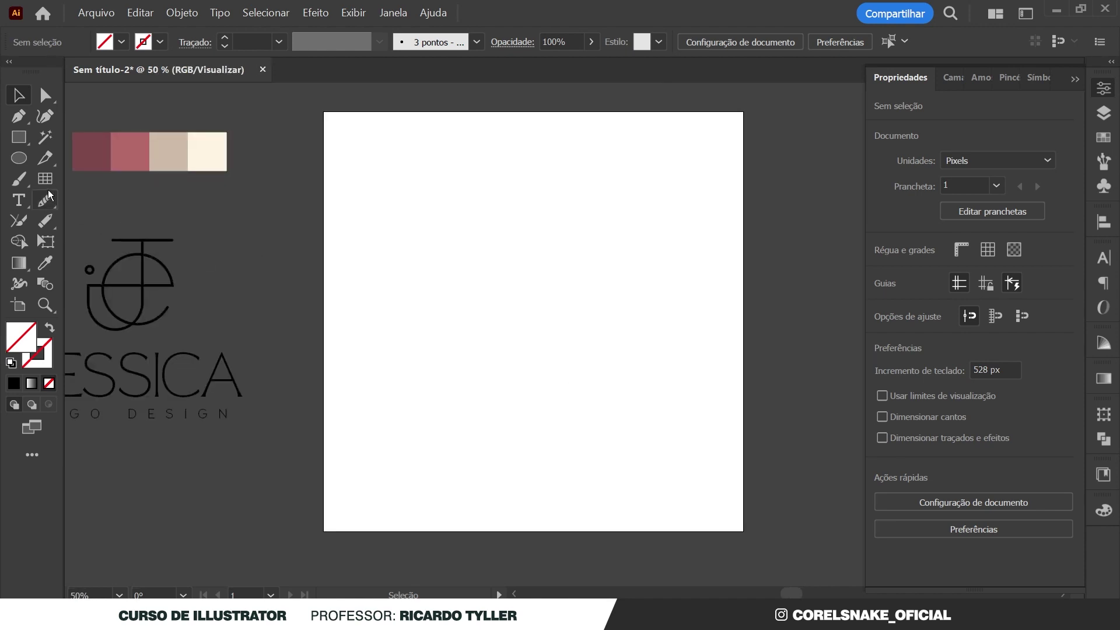
pyautogui.click(19, 140)
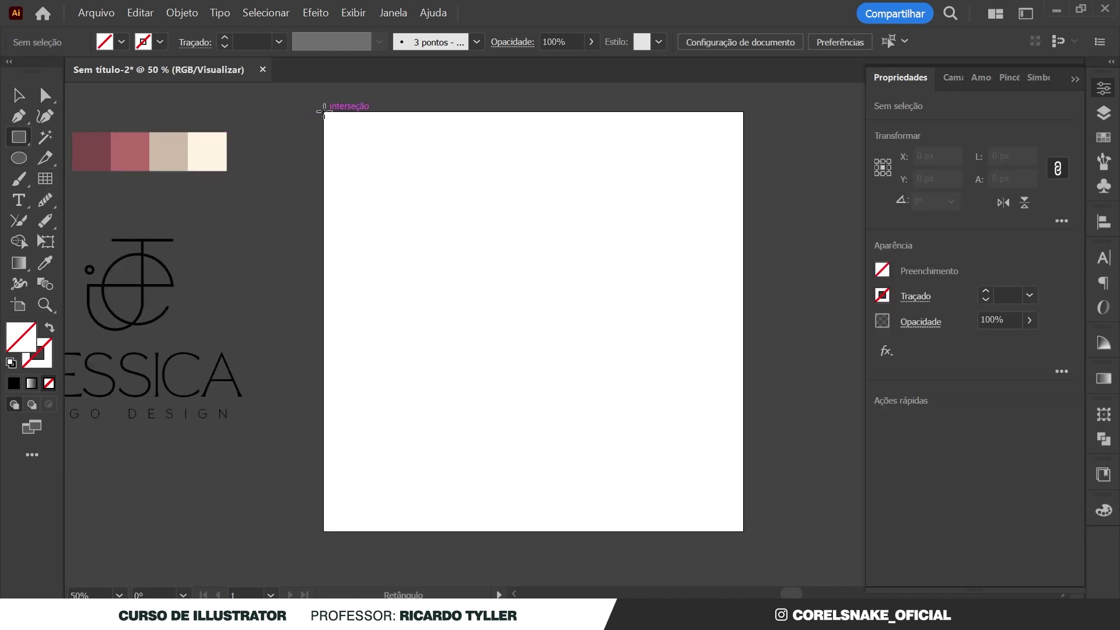
# Draw a 1080 px square covering the artboard with a black outline
pyautogui.moveTo(324, 112); pyautogui.dragTo(740, 529)
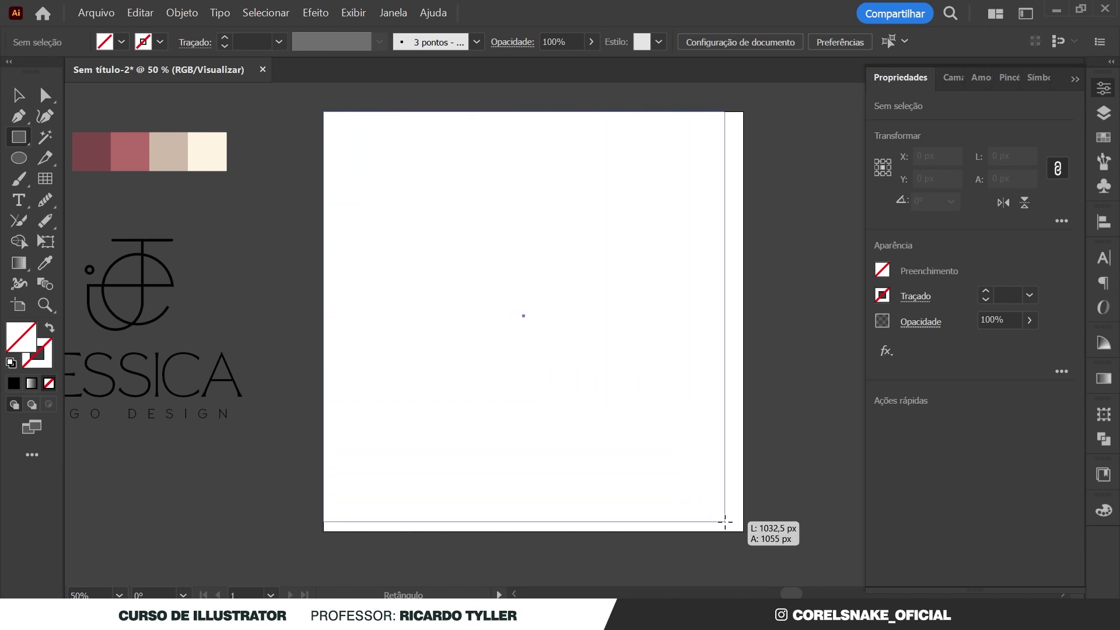
pyautogui.moveTo(740, 529); pyautogui.dragTo(743, 531)
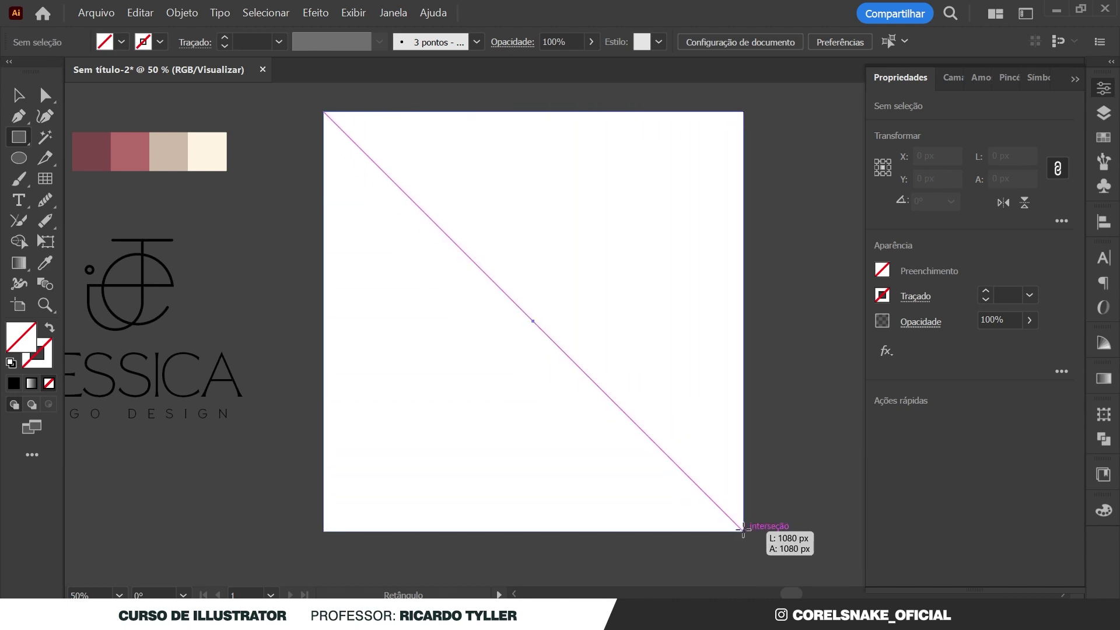
pyautogui.moveTo(744, 530); pyautogui.dragTo(743, 531)
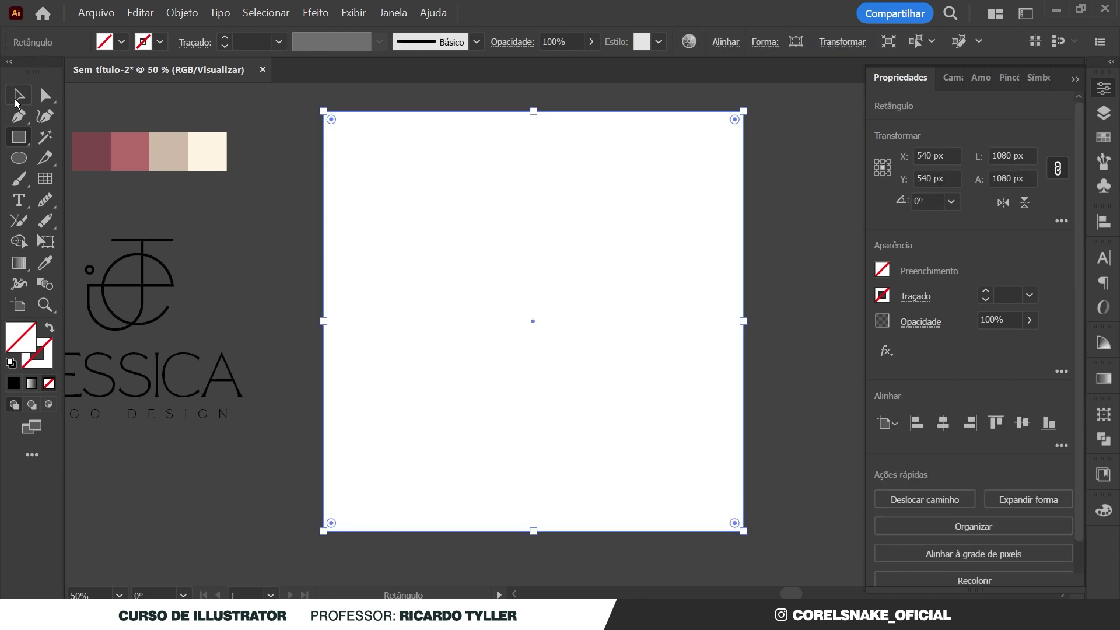
pyautogui.click(18, 99)
pyautogui.click(52, 349)
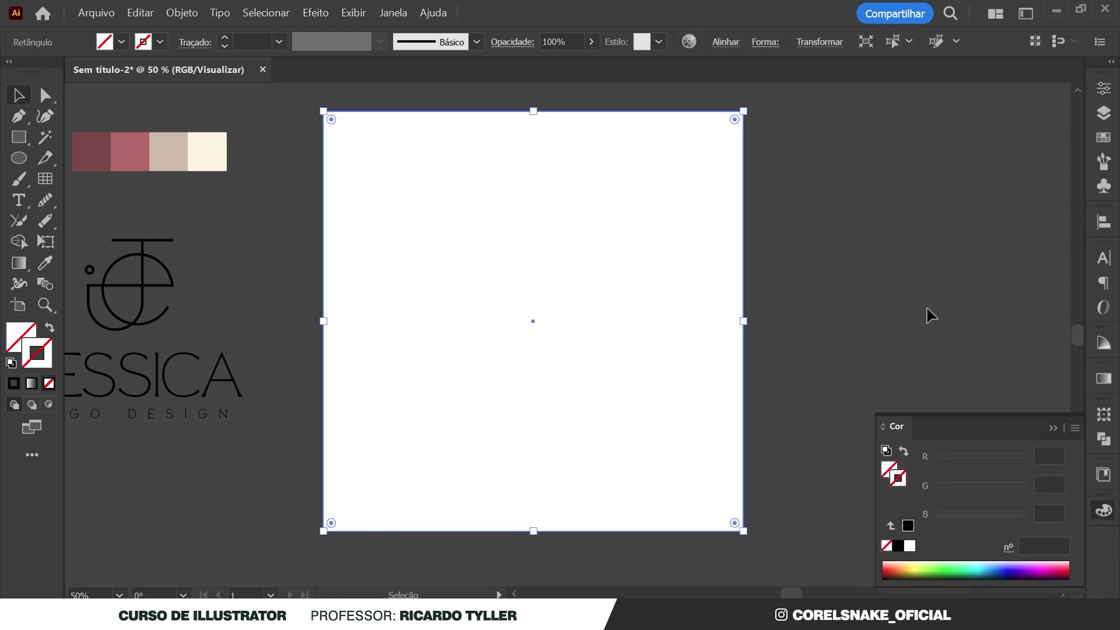
pyautogui.click(909, 526)
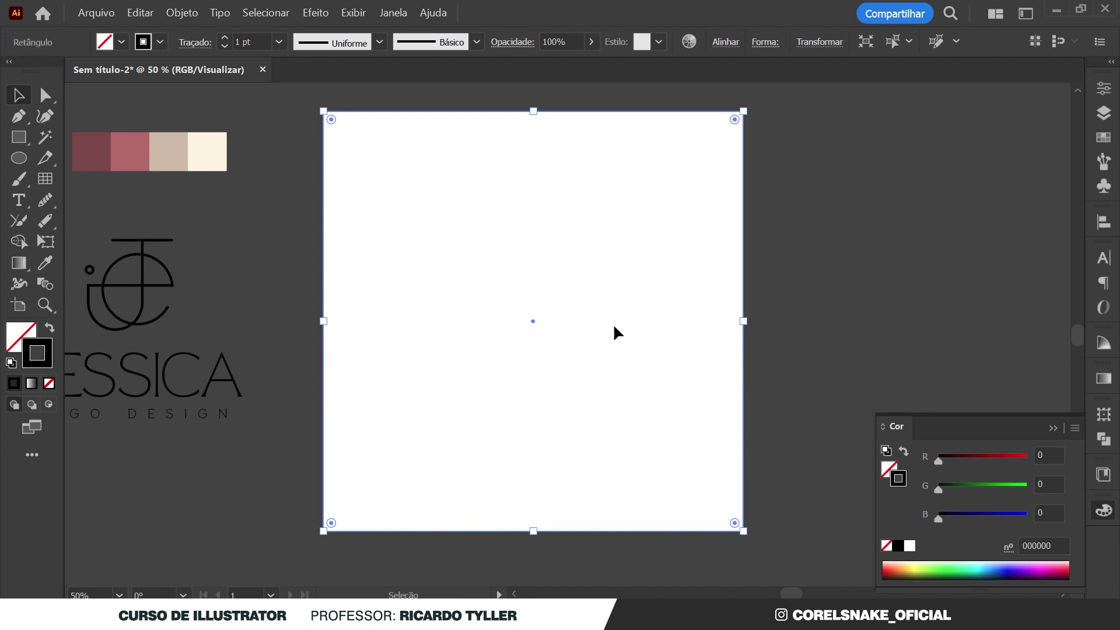
# Split the square into a 2 × 2 grid with Dividir em grade
pyautogui.click(183, 14)
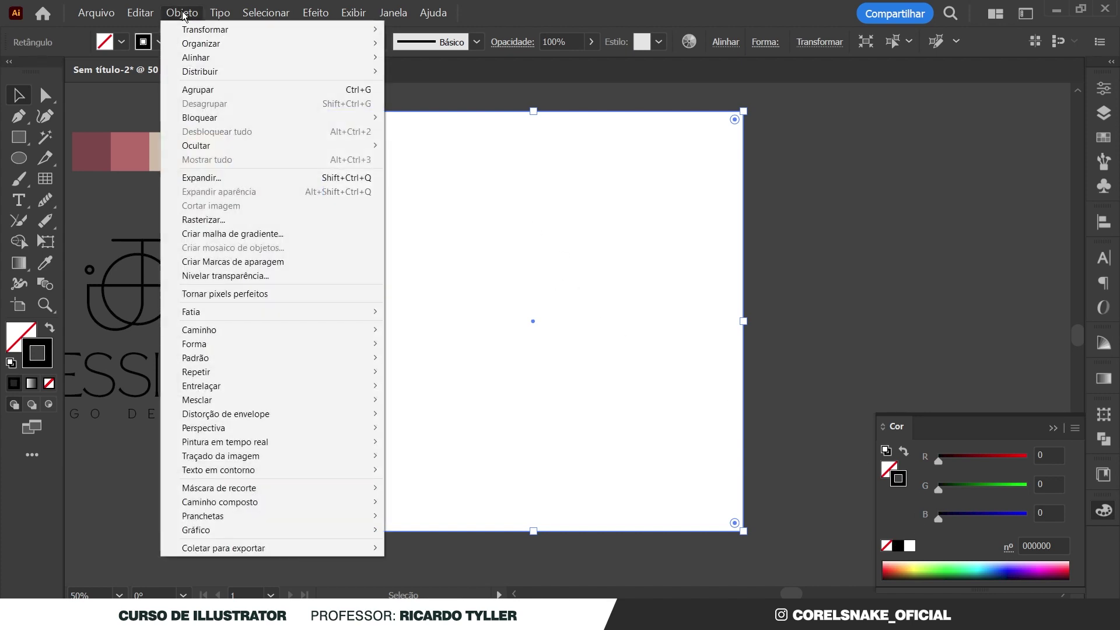
pyautogui.moveTo(271, 330)
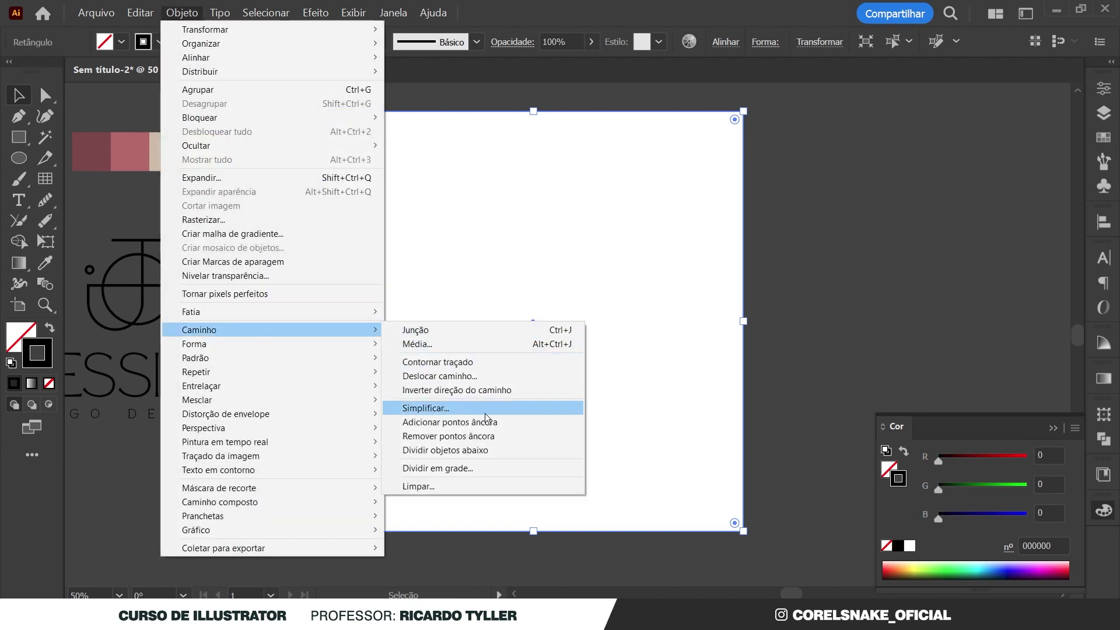
pyautogui.click(475, 466)
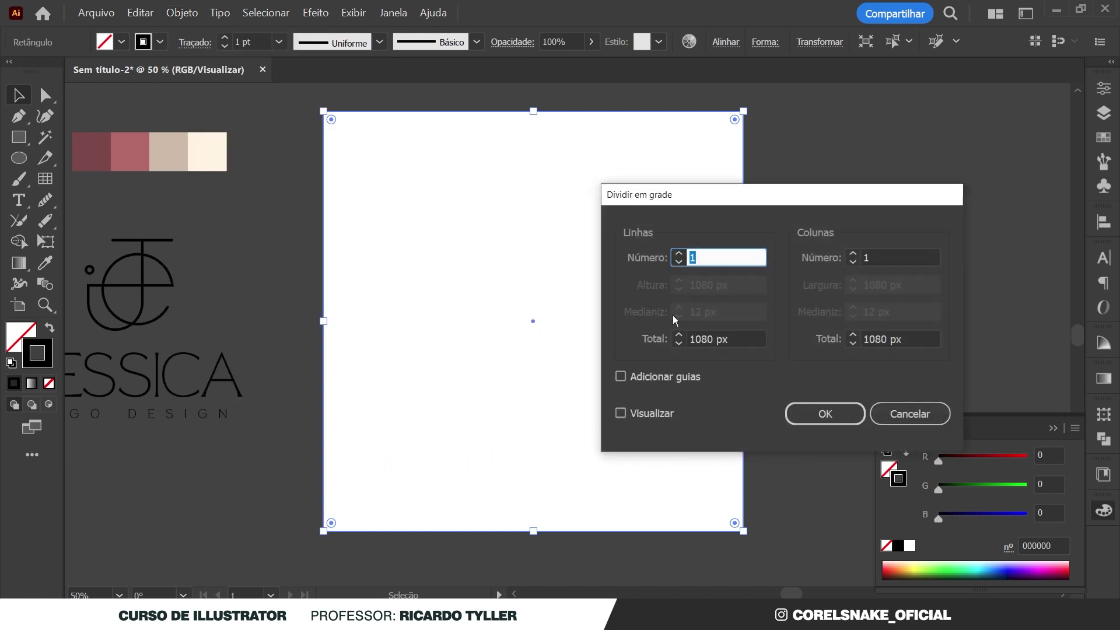
pyautogui.click(638, 408)
pyautogui.click(702, 258)
pyautogui.press('Up')
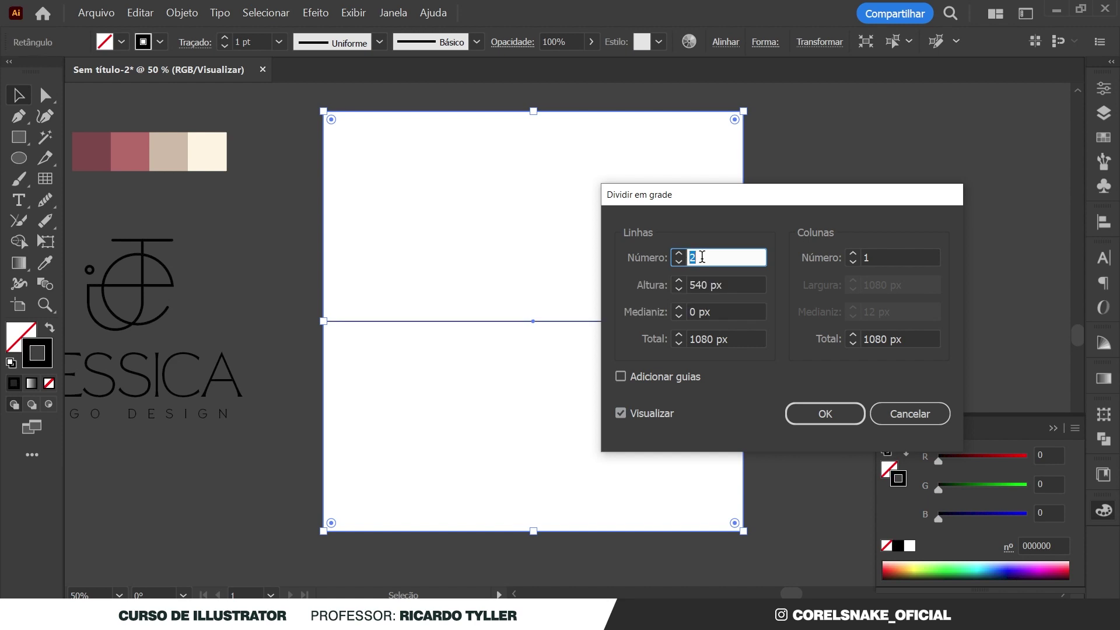
pyautogui.click(881, 253)
pyautogui.press('Up')
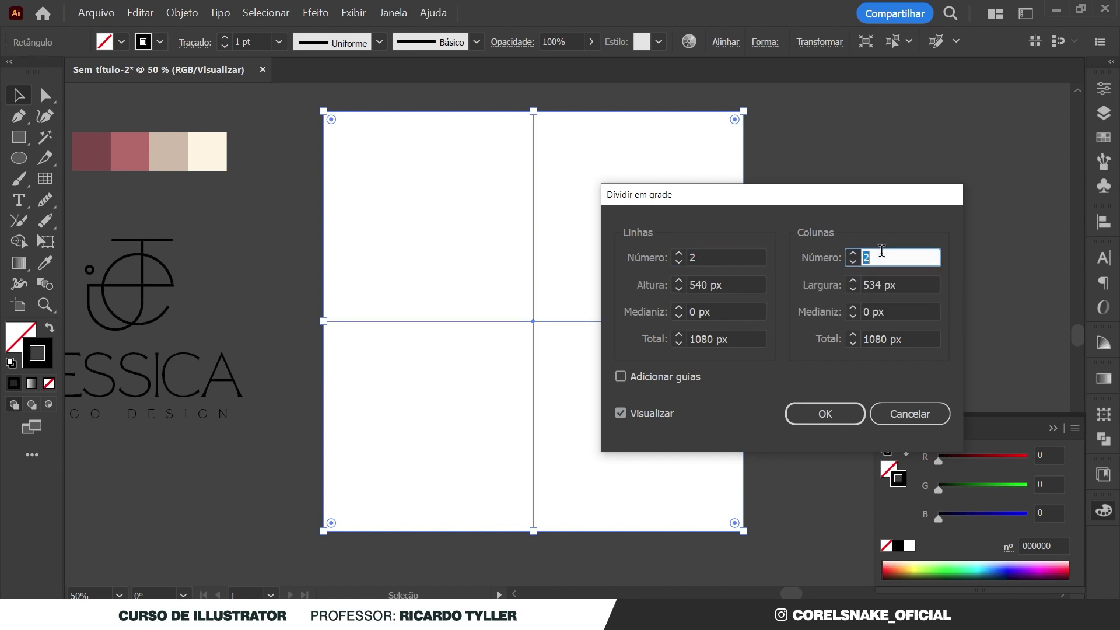
pyautogui.click(822, 413)
pyautogui.click(819, 250)
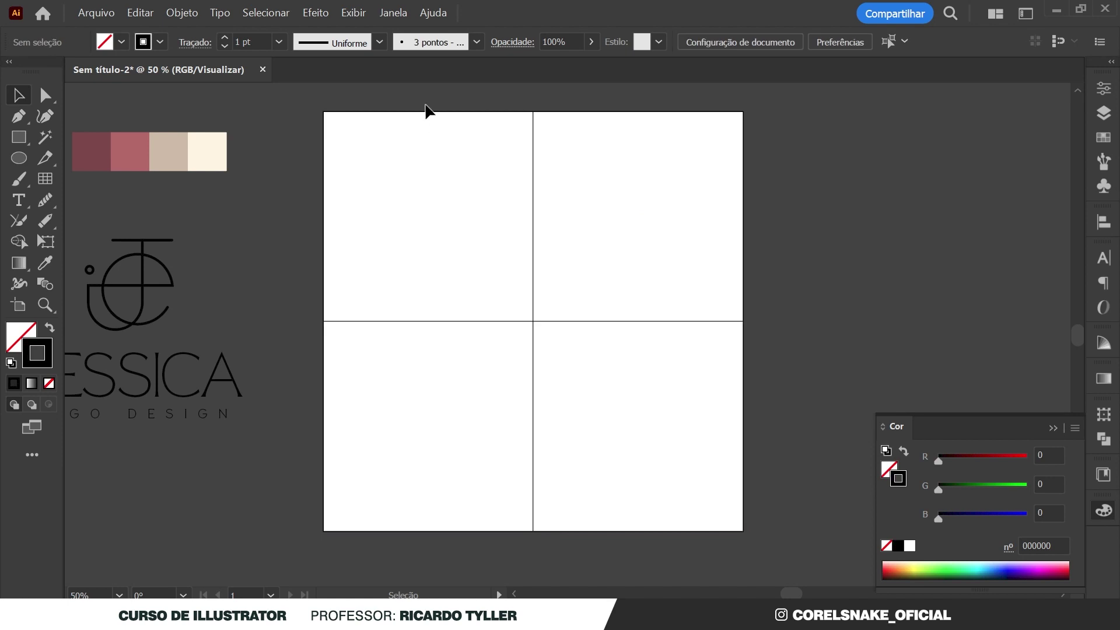
# Fill the top-left and bottom-right grid squares with the rose swatch
pyautogui.scroll(-1, 455, 169)
pyautogui.moveTo(429, 119); pyautogui.dragTo(454, 182)
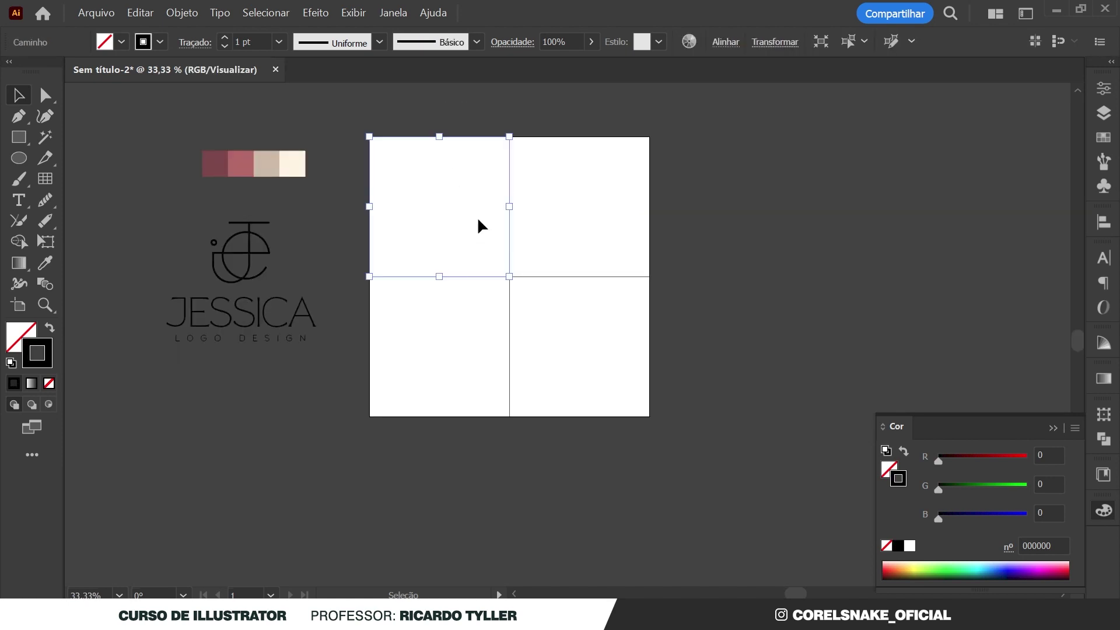
pyautogui.press('i')
pyautogui.click(241, 164)
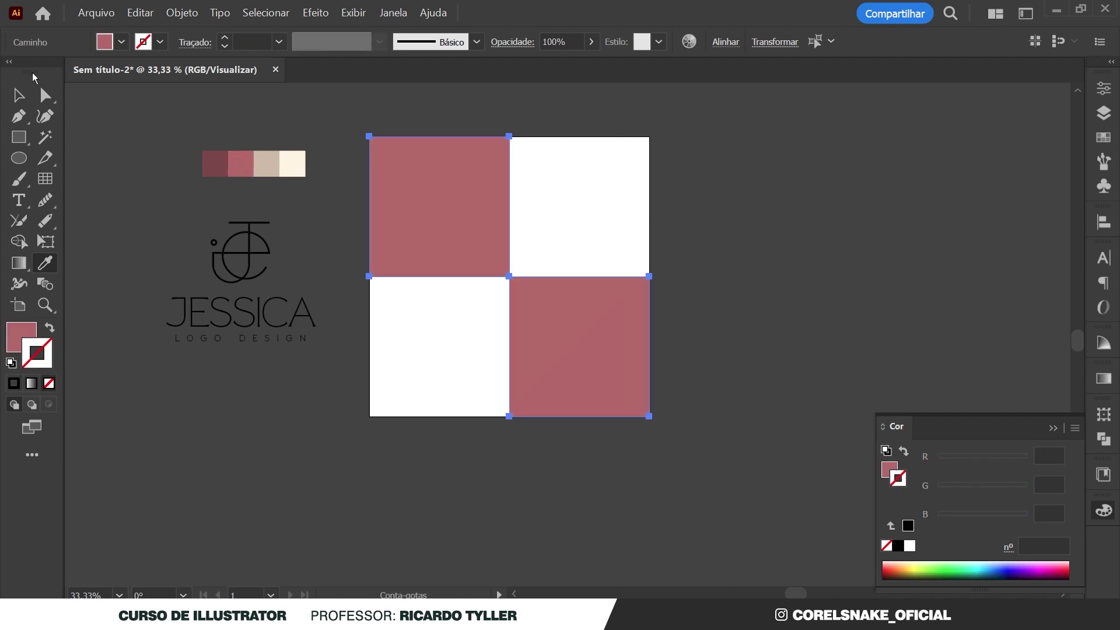
pyautogui.click(23, 100)
pyautogui.click(412, 128)
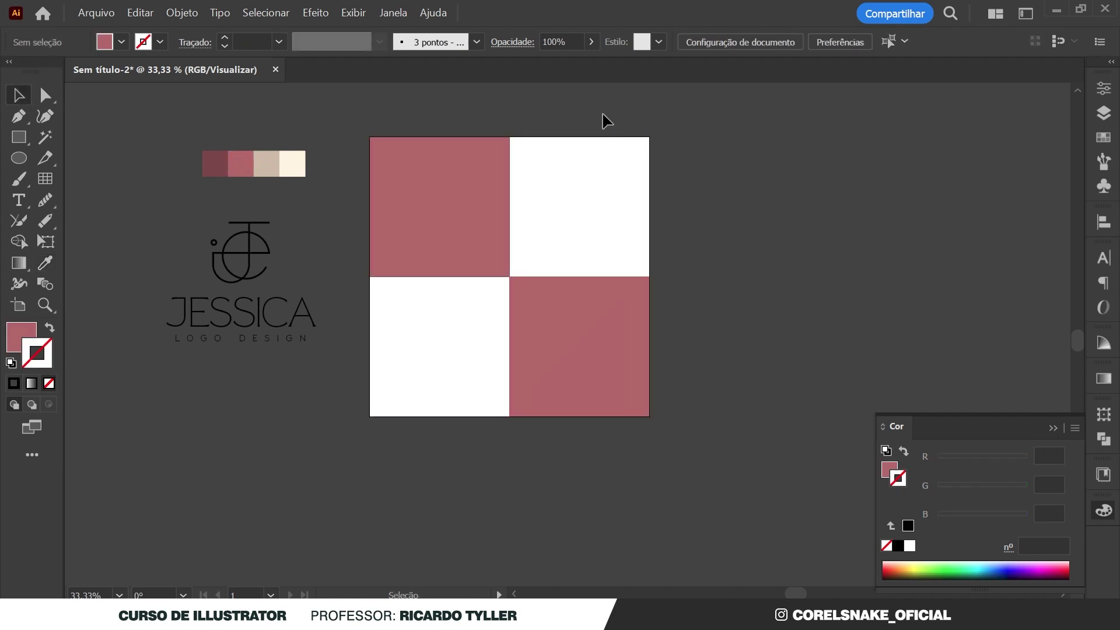
# Fill the two remaining white squares with the cream swatch
pyautogui.moveTo(607, 121); pyautogui.dragTo(625, 193)
pyautogui.click(418, 392)
pyautogui.press('i')
pyautogui.click(284, 168)
pyautogui.click(17, 97)
pyautogui.click(220, 250)
# Select the whole black JESSICA logo including its text
pyautogui.keyDown('alt'); pyautogui.scroll(2, 216, 248); pyautogui.keyUp('alt')
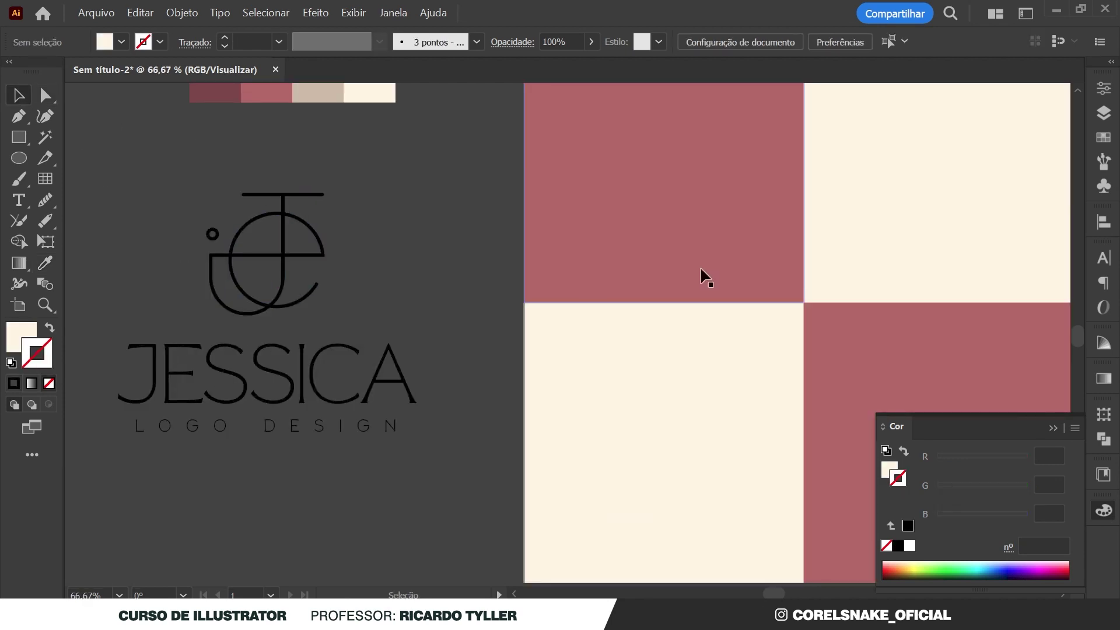
pyautogui.keyDown('alt'); pyautogui.scroll(-2, 706, 277); pyautogui.keyUp('alt')
pyautogui.moveTo(275, 215); pyautogui.dragTo(444, 353)
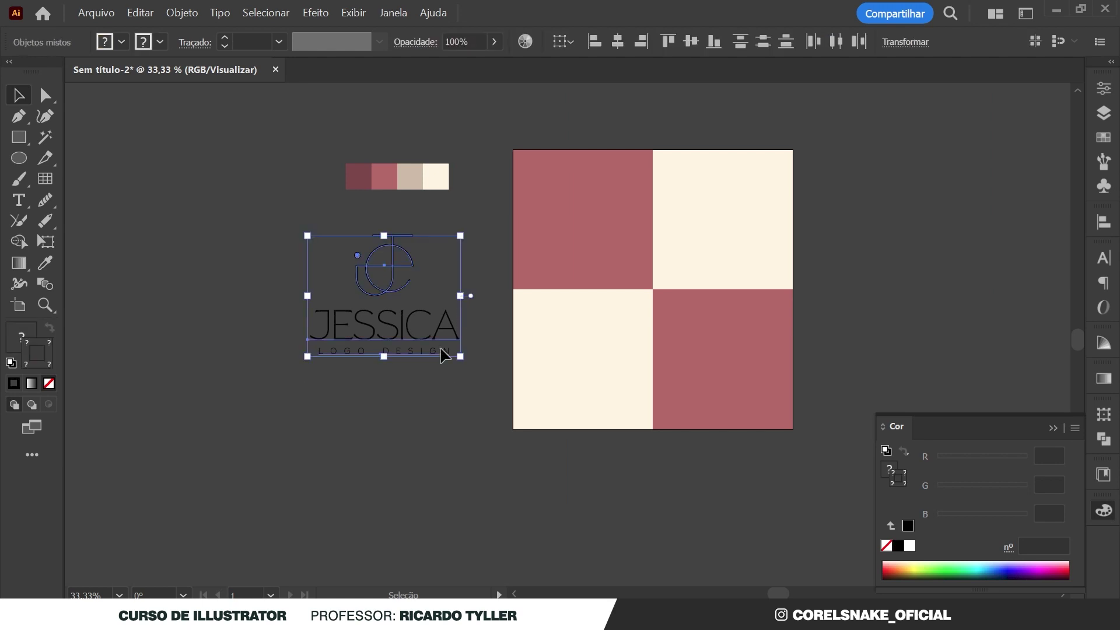
pyautogui.keyDown('alt'); pyautogui.scroll(1, 393, 263); pyautogui.keyUp('alt')
pyautogui.keyDown('alt'); pyautogui.scroll(-1, 394, 266); pyautogui.keyUp('alt')
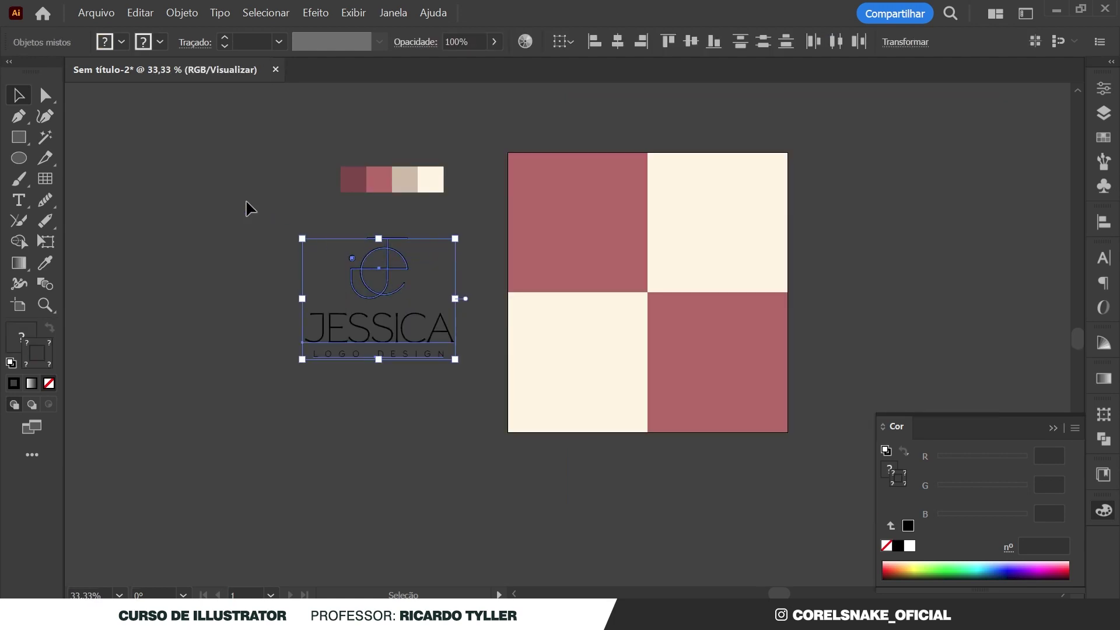
pyautogui.moveTo(250, 209); pyautogui.dragTo(469, 397)
# Place a logo copy right of the artboard and expand the monogram's fill and stroke
pyautogui.keyDown('alt'); pyautogui.moveTo(388, 292); pyautogui.dragTo(899, 292); pyautogui.keyUp('alt')
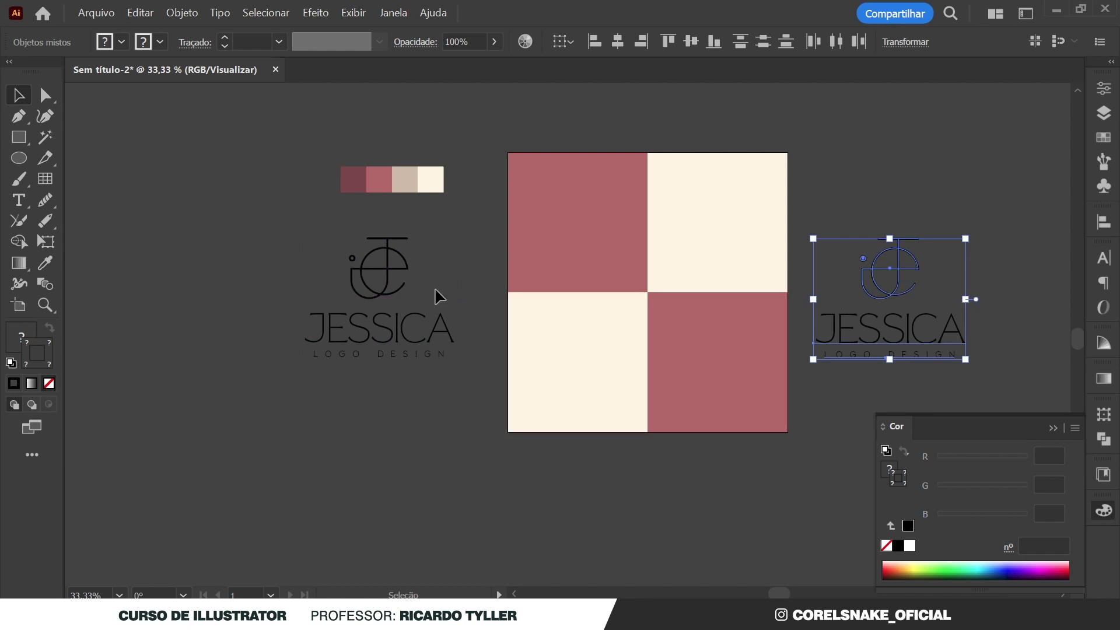
pyautogui.keyDown('alt'); pyautogui.scroll(2, 386, 278); pyautogui.keyUp('alt')
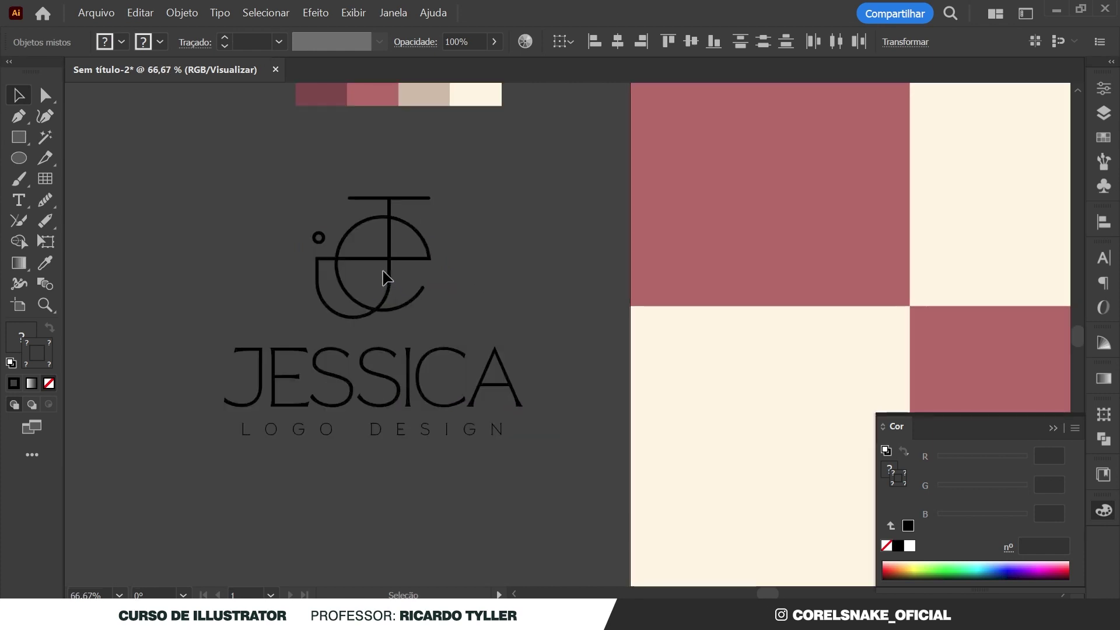
pyautogui.click(286, 319)
pyautogui.click(192, 12)
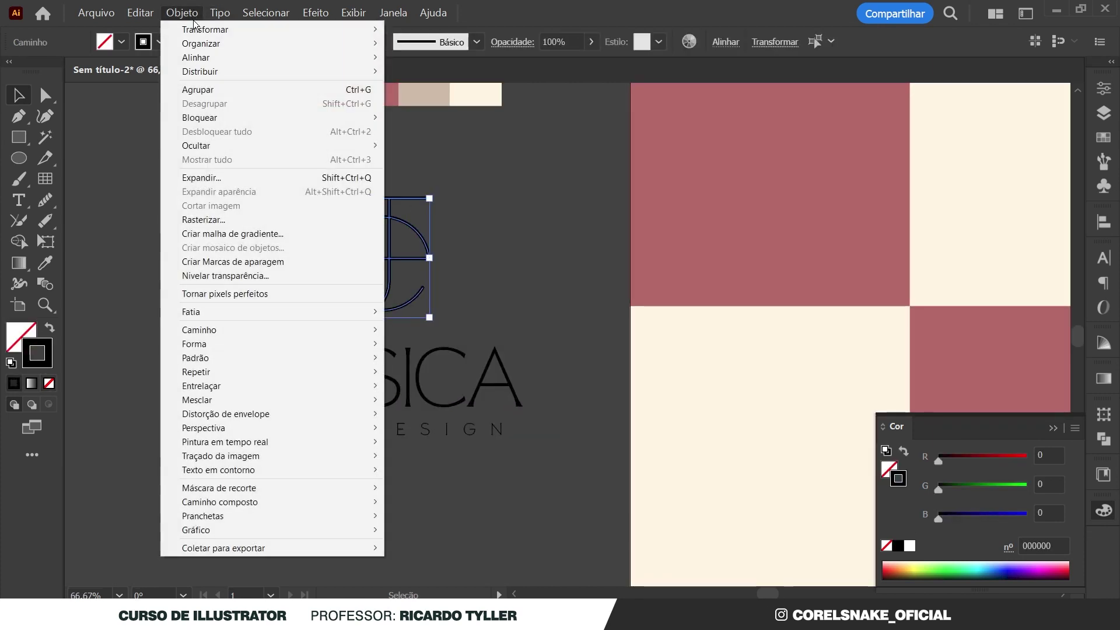
pyautogui.click(215, 179)
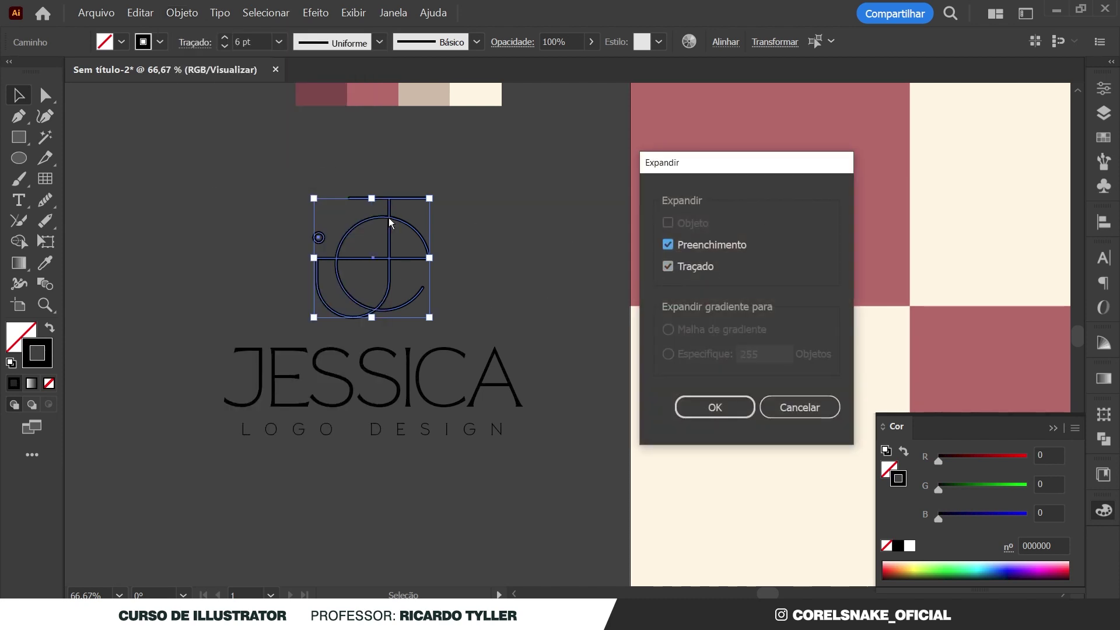
pyautogui.click(700, 409)
pyautogui.scroll(-1, 362, 267)
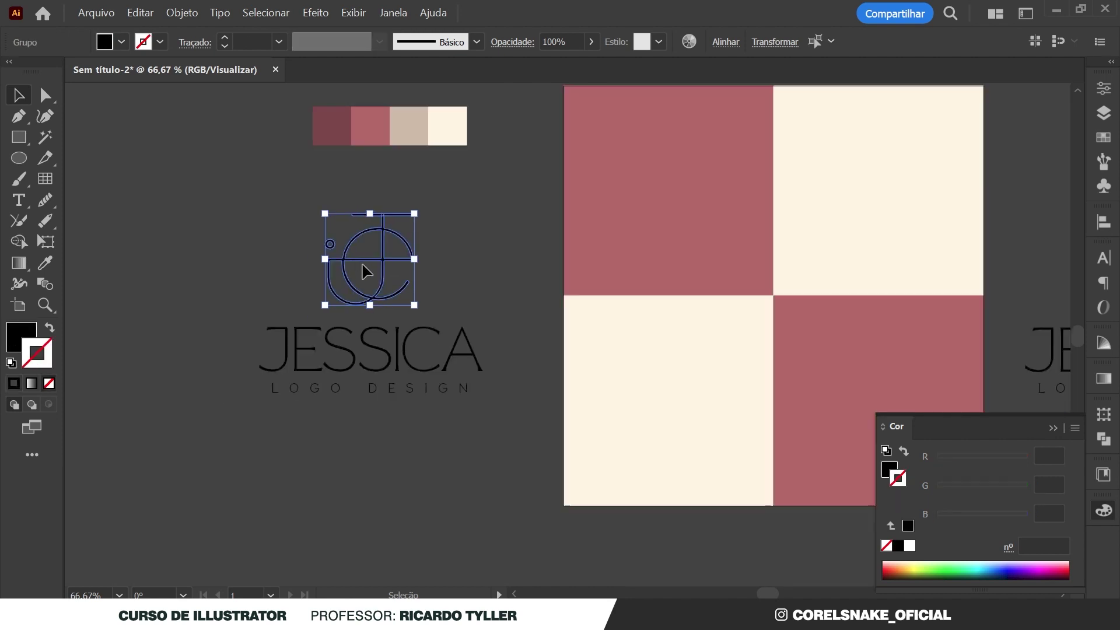
pyautogui.scroll(3, 375, 262)
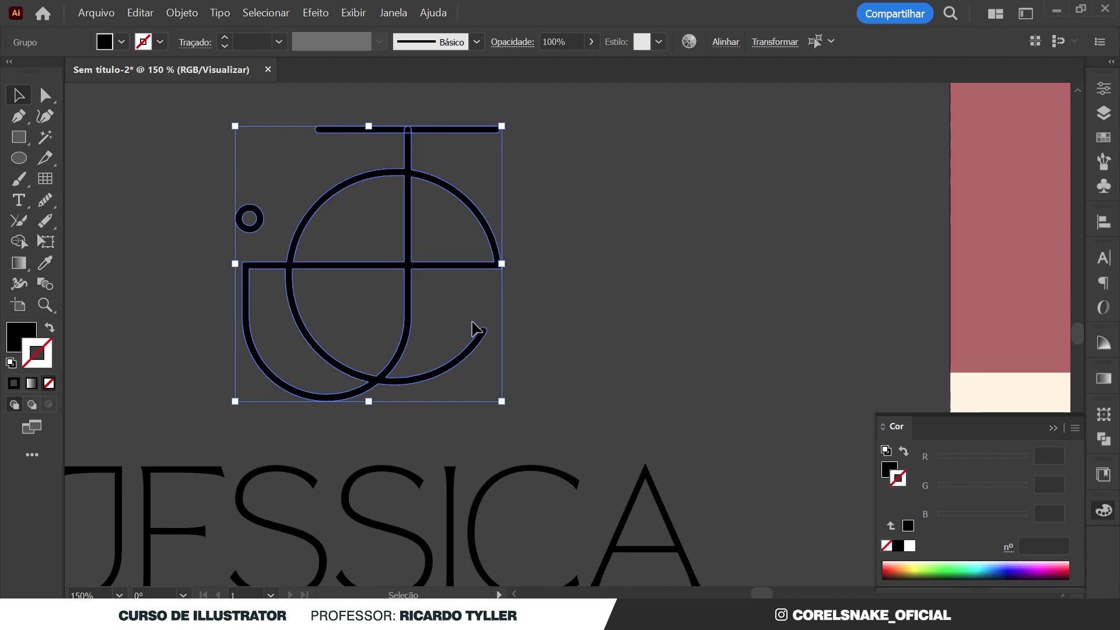
# Unite the expanded monogram pieces into one compound shape with Pathfinder
pyautogui.click(461, 159)
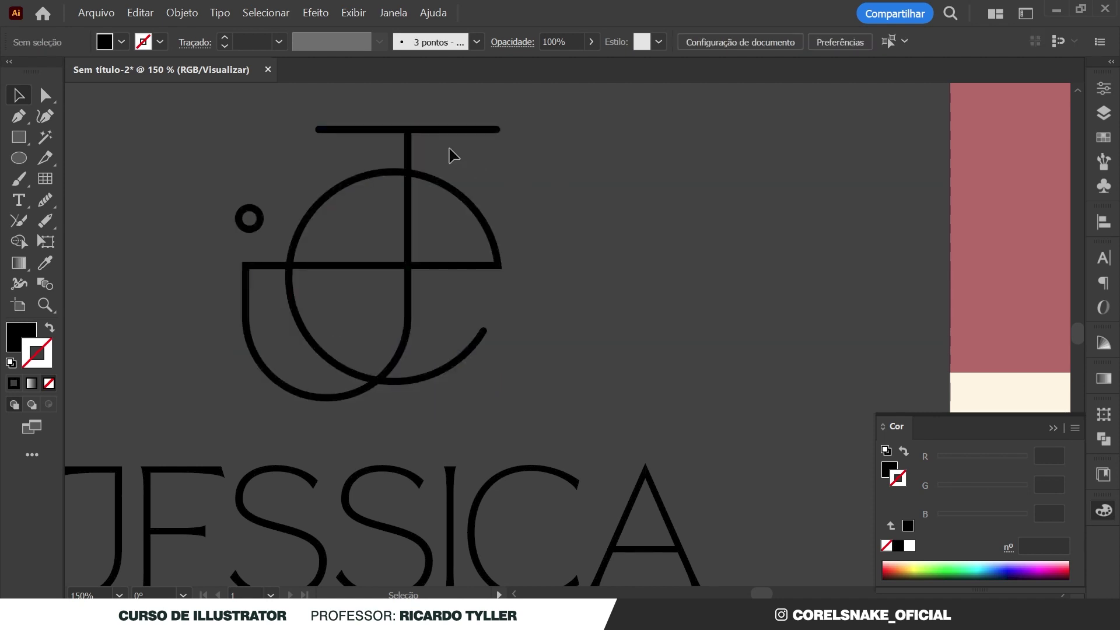
pyautogui.click(411, 143)
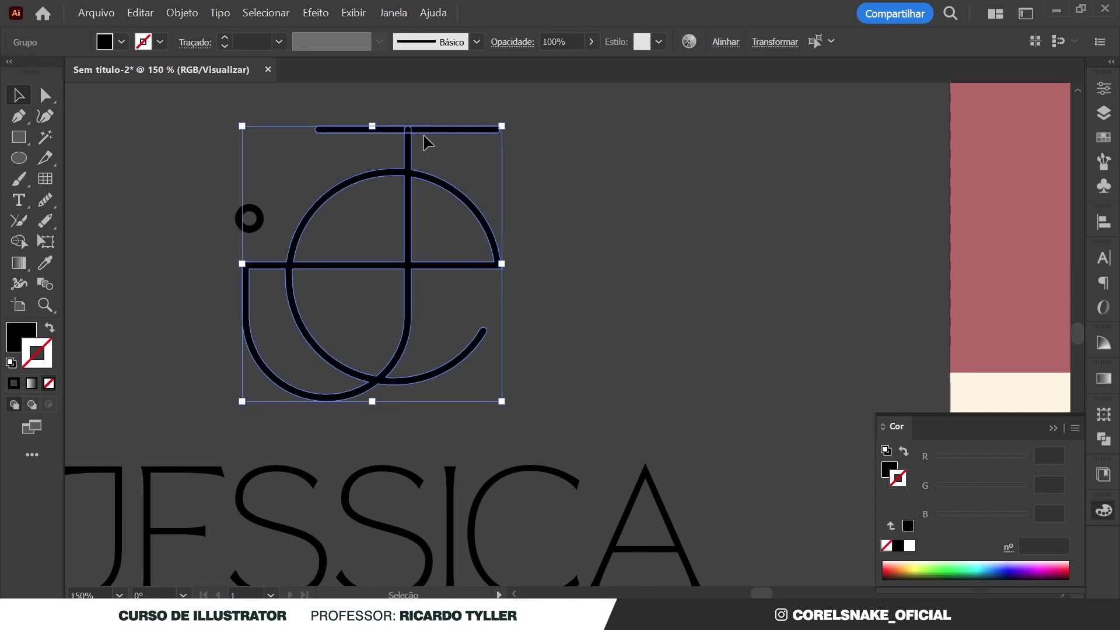
pyautogui.click(1109, 441)
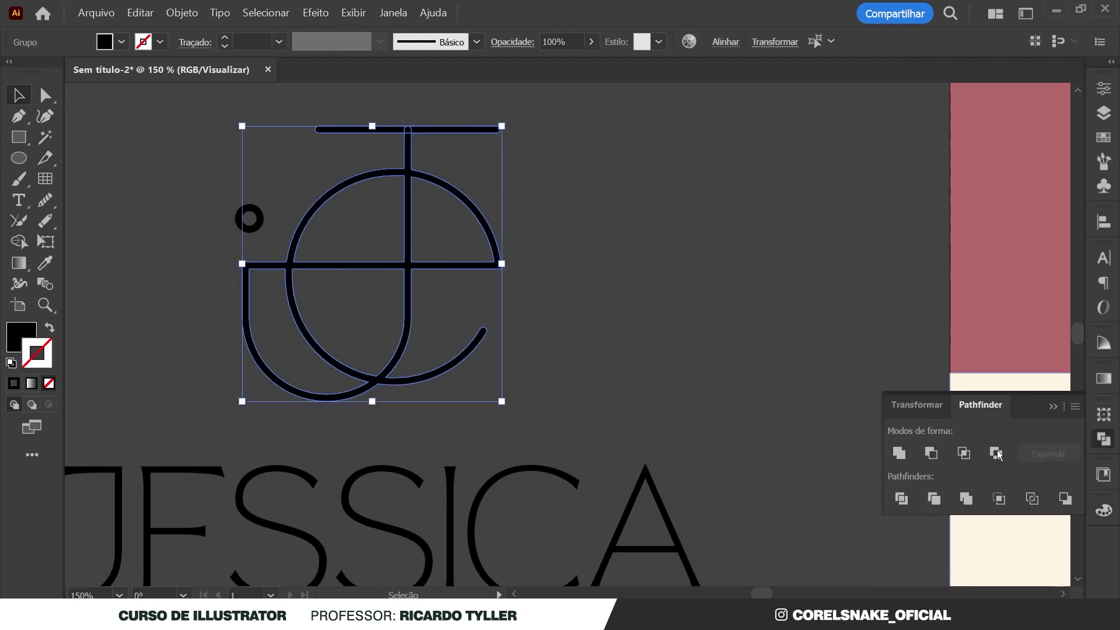
pyautogui.click(899, 453)
pyautogui.scroll(-3, 435, 231)
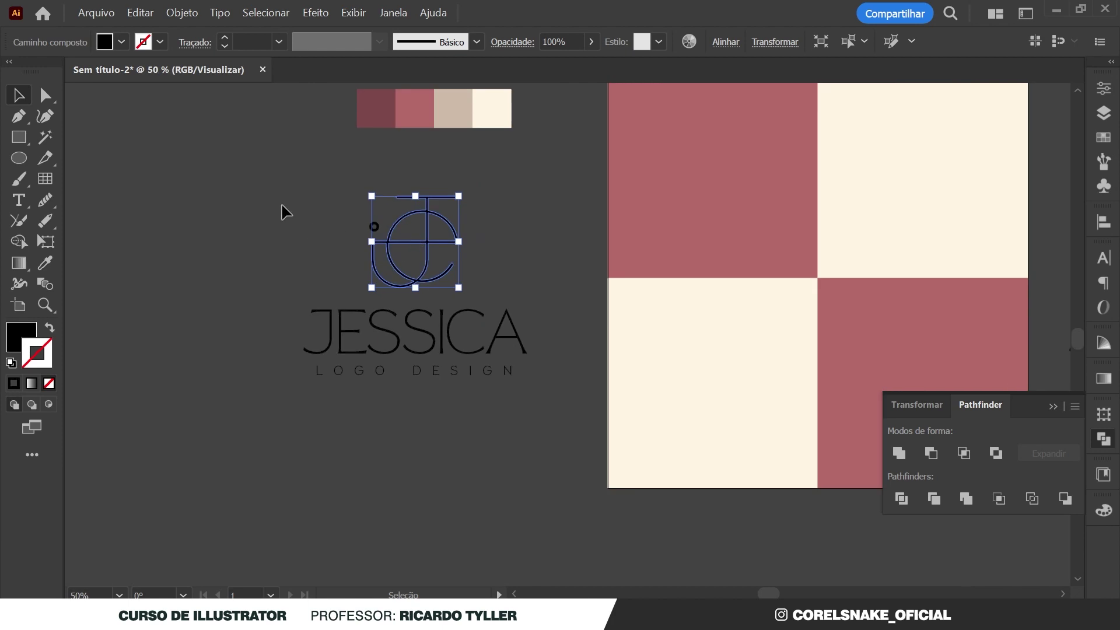
pyautogui.moveTo(266, 187); pyautogui.dragTo(563, 425)
# Move the logo onto the top-left rose square and shrink it to fit
pyautogui.scroll(-2, 353, 313)
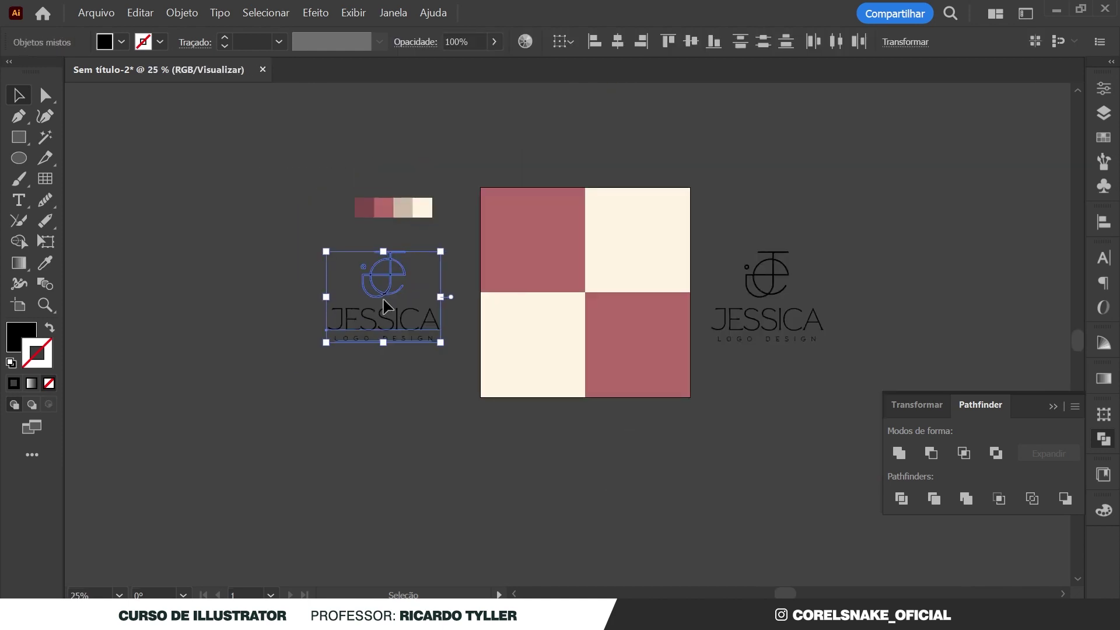
pyautogui.moveTo(426, 280)
pyautogui.mouseDown()
pyautogui.moveTo(540, 235)
pyautogui.moveTo(544, 215)
pyautogui.mouseUp()
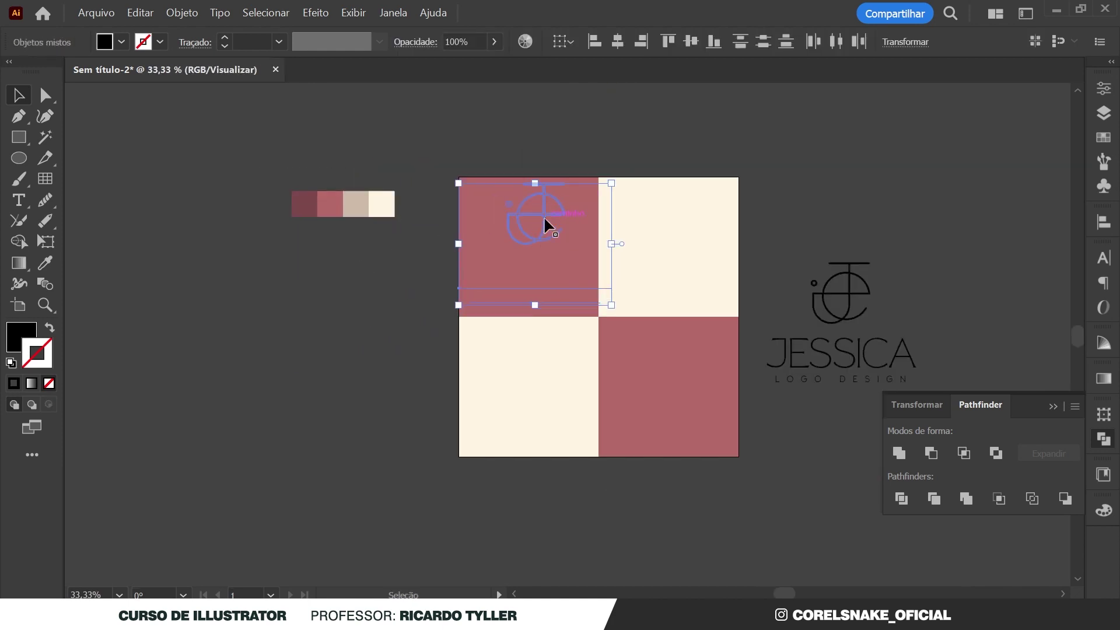
pyautogui.scroll(3, 544, 216)
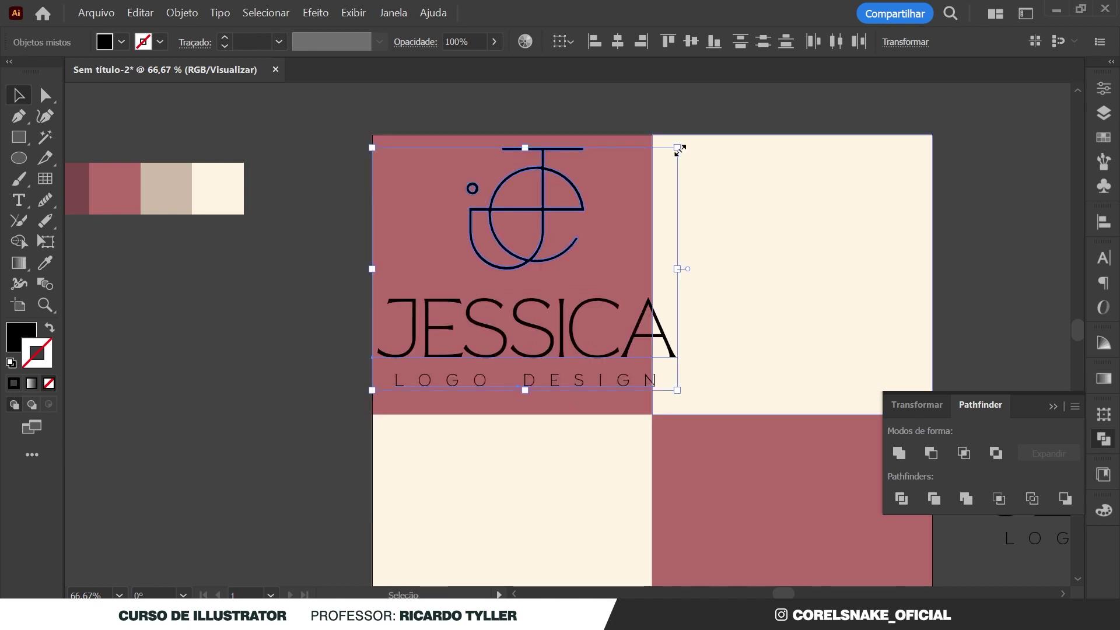
pyautogui.moveTo(678, 150); pyautogui.dragTo(626, 189)
pyautogui.moveTo(542, 231); pyautogui.dragTo(527, 232)
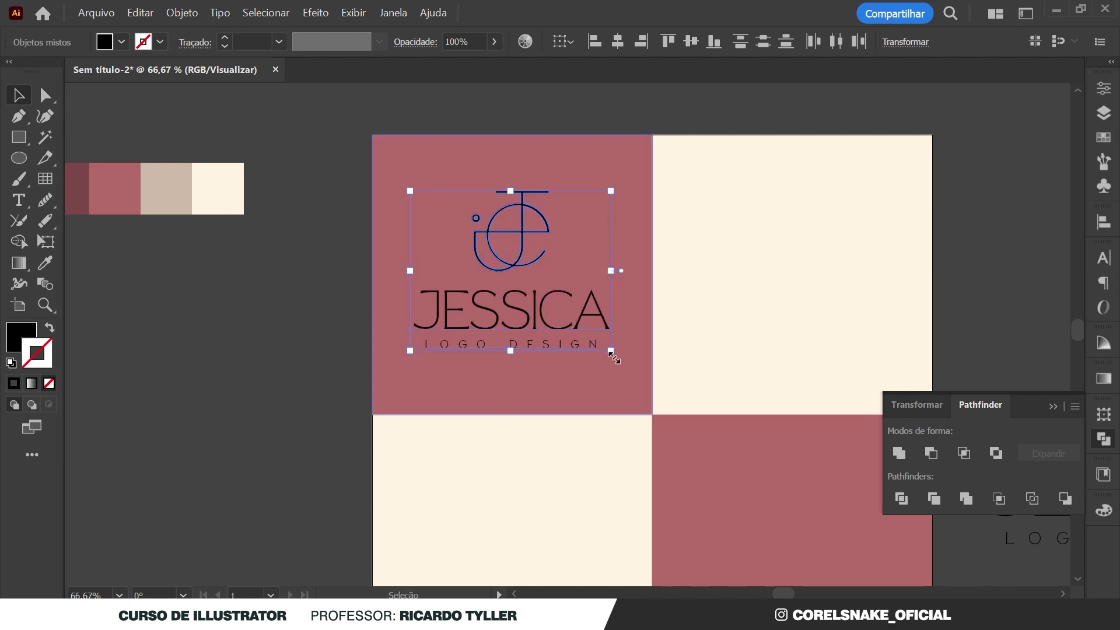
pyautogui.moveTo(611, 351); pyautogui.dragTo(591, 349)
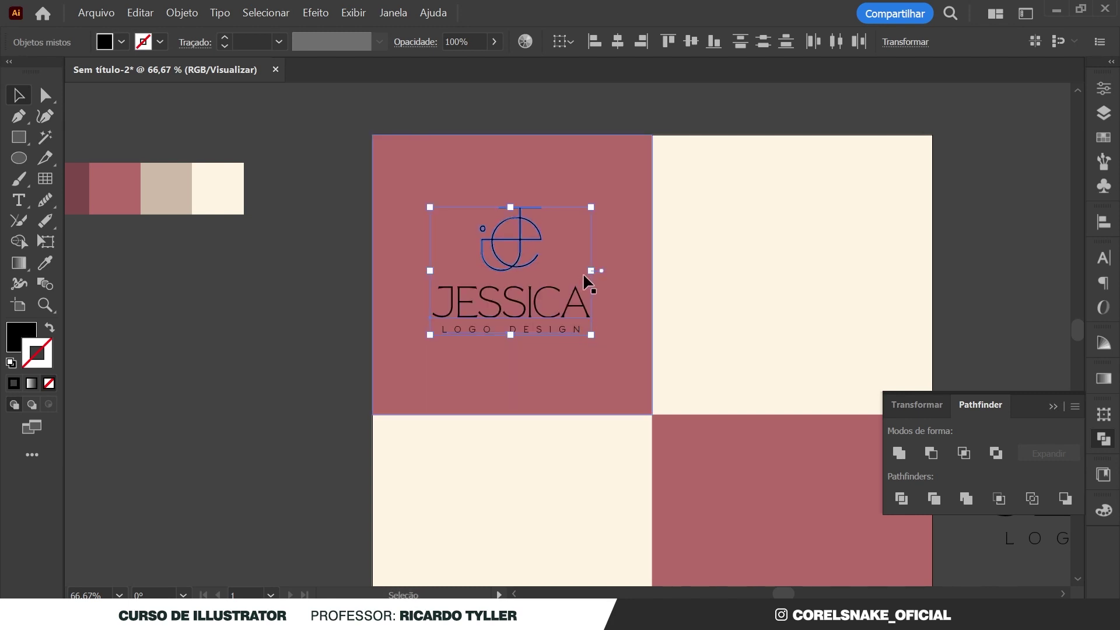
# Recolour the logo cream from the cream square, group it, and enlarge slightly
pyautogui.press('i')
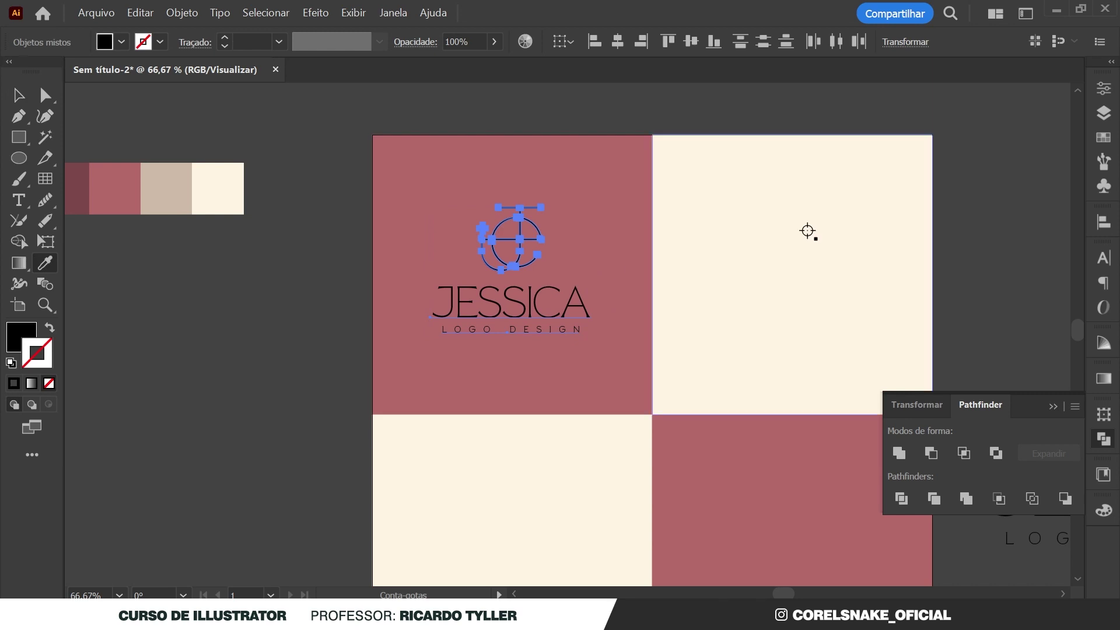
pyautogui.click(790, 225)
pyautogui.click(12, 97)
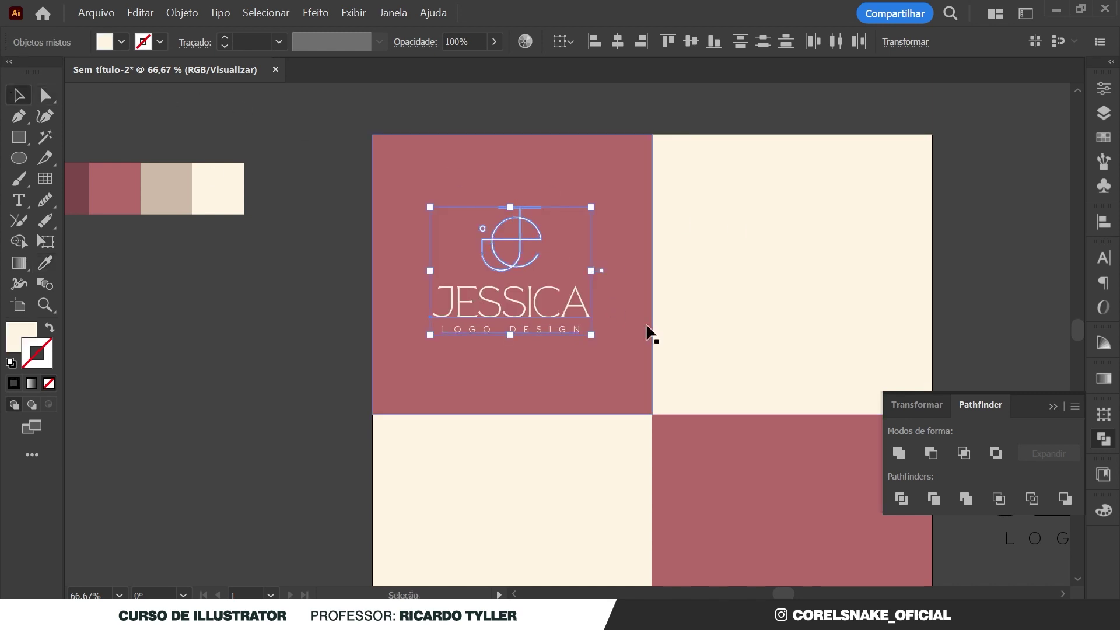
pyautogui.hotkey('ctrl', 'g')
pyautogui.moveTo(592, 337); pyautogui.dragTo(601, 344)
pyautogui.click(210, 344)
pyautogui.scroll(-1, 425, 278)
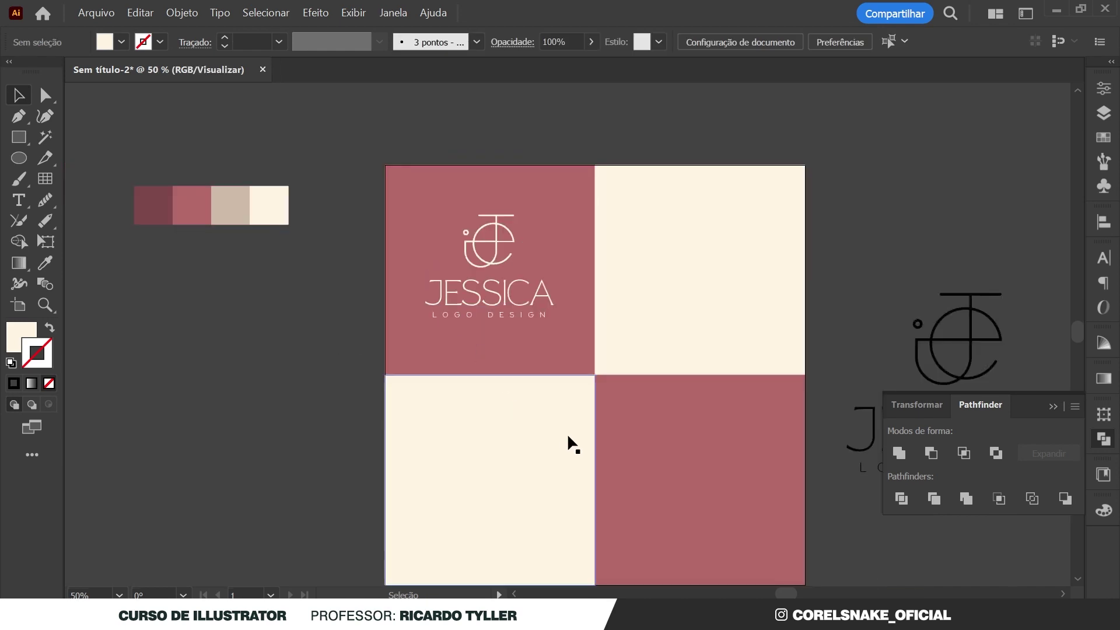
pyautogui.scroll(-1, 563, 433)
pyautogui.scroll(1, 577, 381)
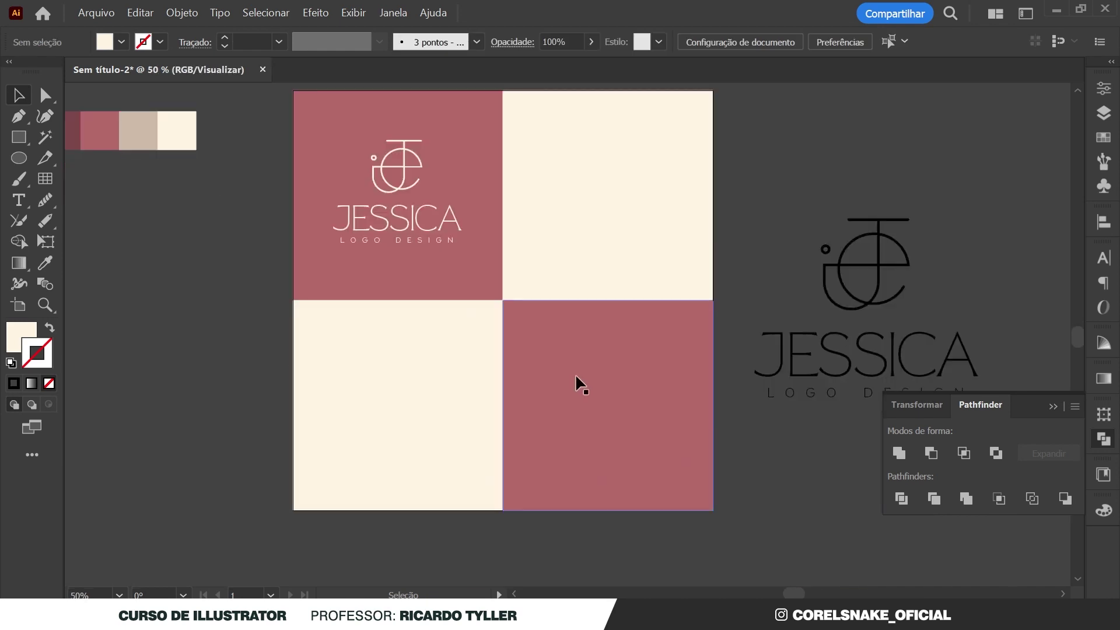
# Place a copy of the cream logo in the bottom-right rose square
pyautogui.click(416, 218)
pyautogui.moveTo(410, 192); pyautogui.dragTo(633, 389)
pyautogui.click(769, 445)
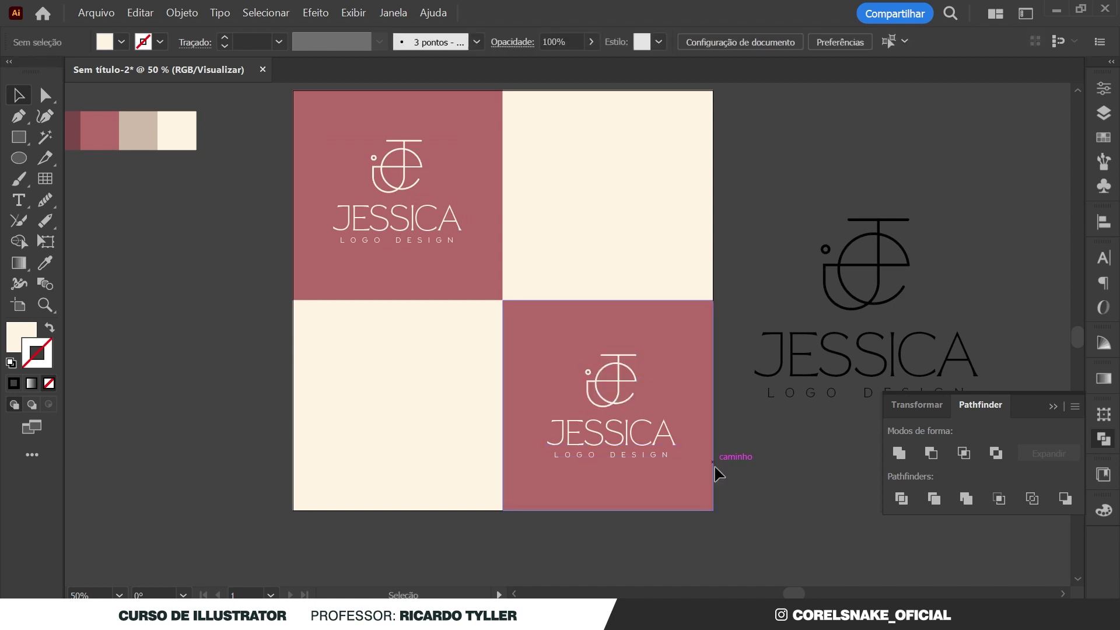
pyautogui.click(630, 444)
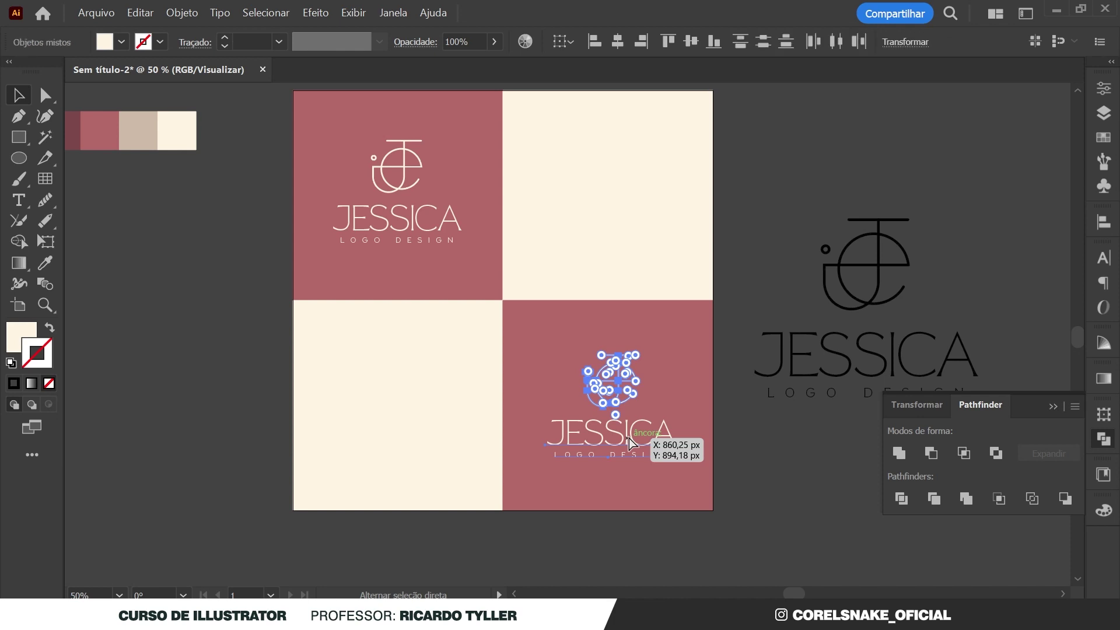
pyautogui.click(744, 472)
# Move the copy's text beside the monogram for a horizontal layout, aligning LOGO DESIGN
pyautogui.click(642, 453)
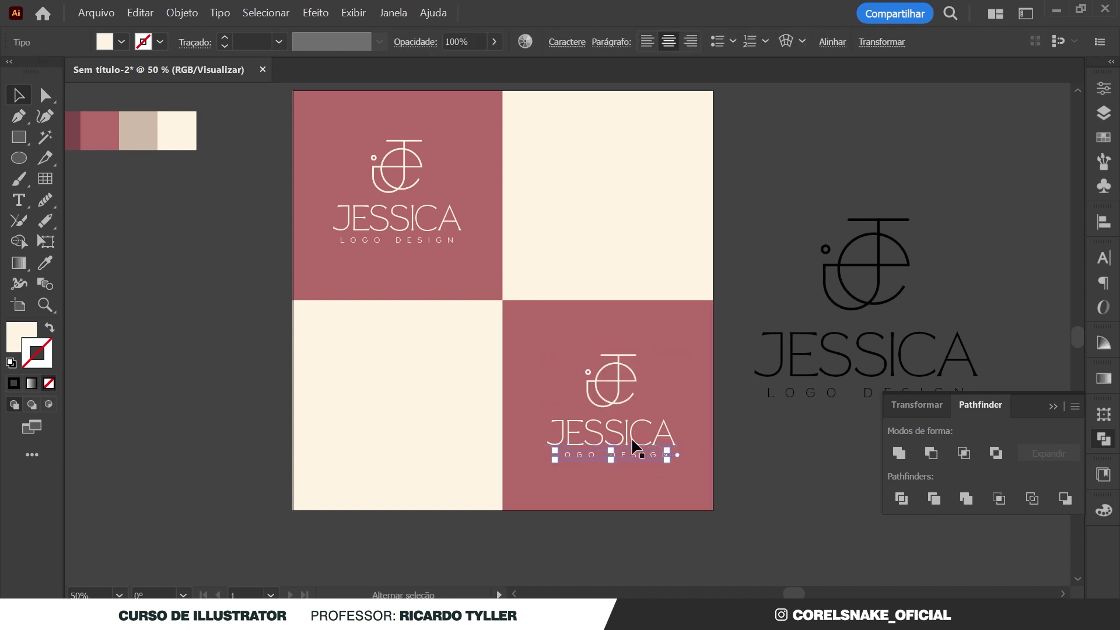
pyautogui.moveTo(633, 442); pyautogui.dragTo(728, 381)
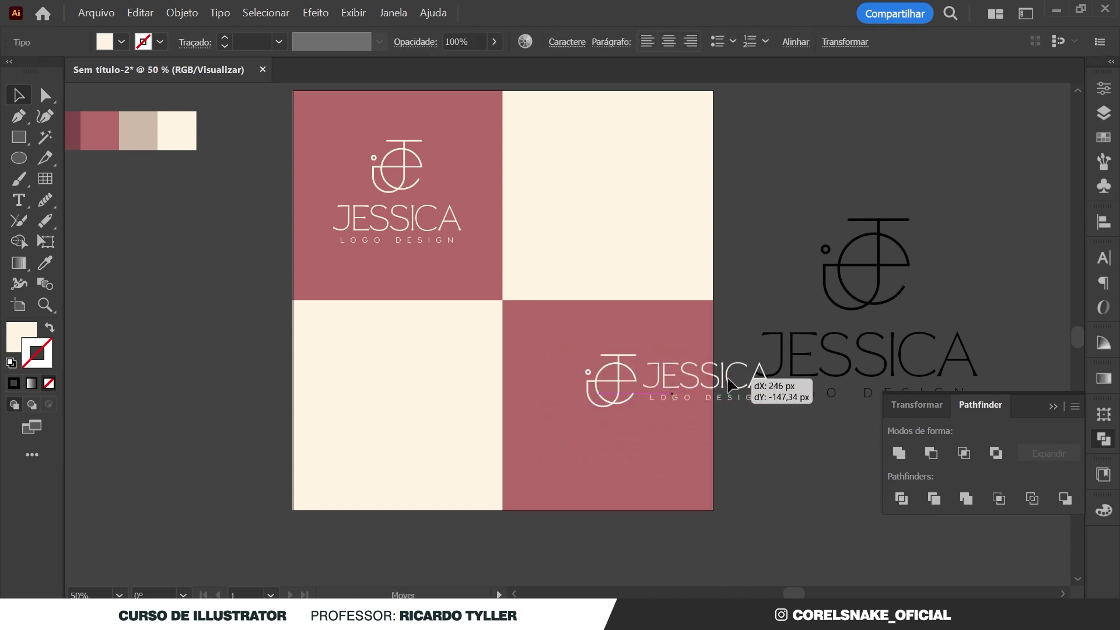
pyautogui.moveTo(728, 380); pyautogui.dragTo(729, 385)
pyautogui.click(783, 433)
pyautogui.scroll(3, 724, 403)
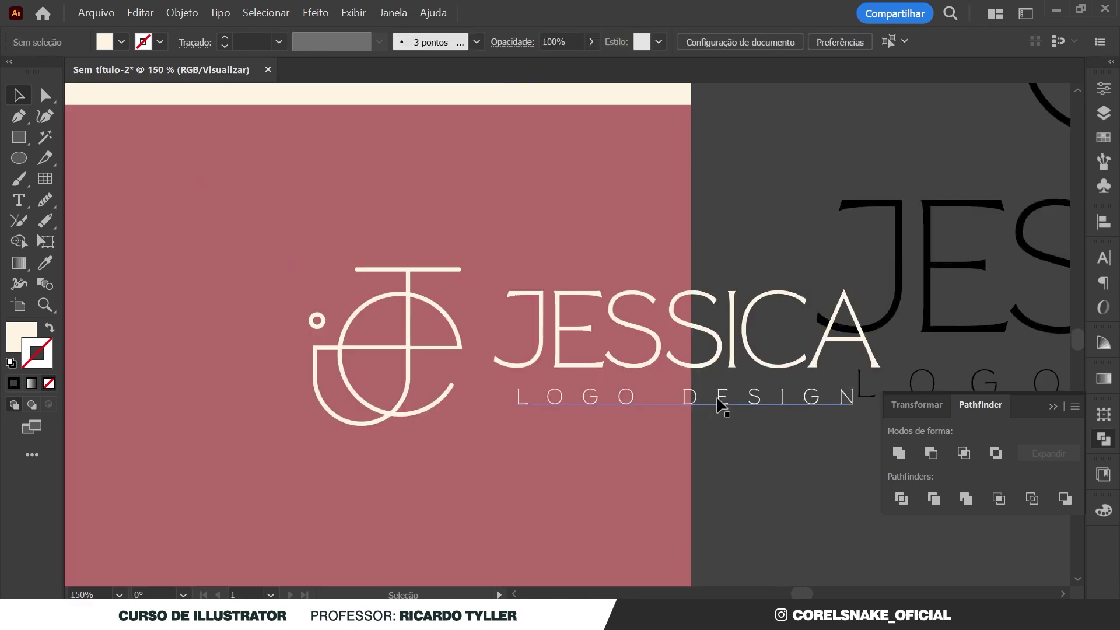
pyautogui.click(699, 402)
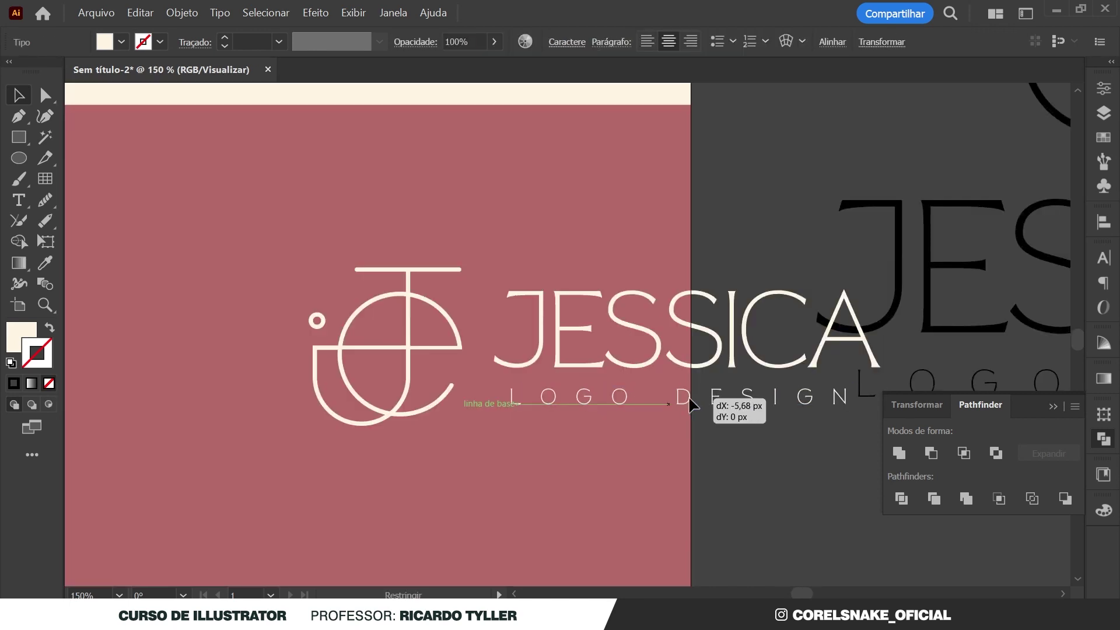
pyautogui.moveTo(699, 403); pyautogui.dragTo(689, 403)
pyautogui.scroll(-2, 458, 349)
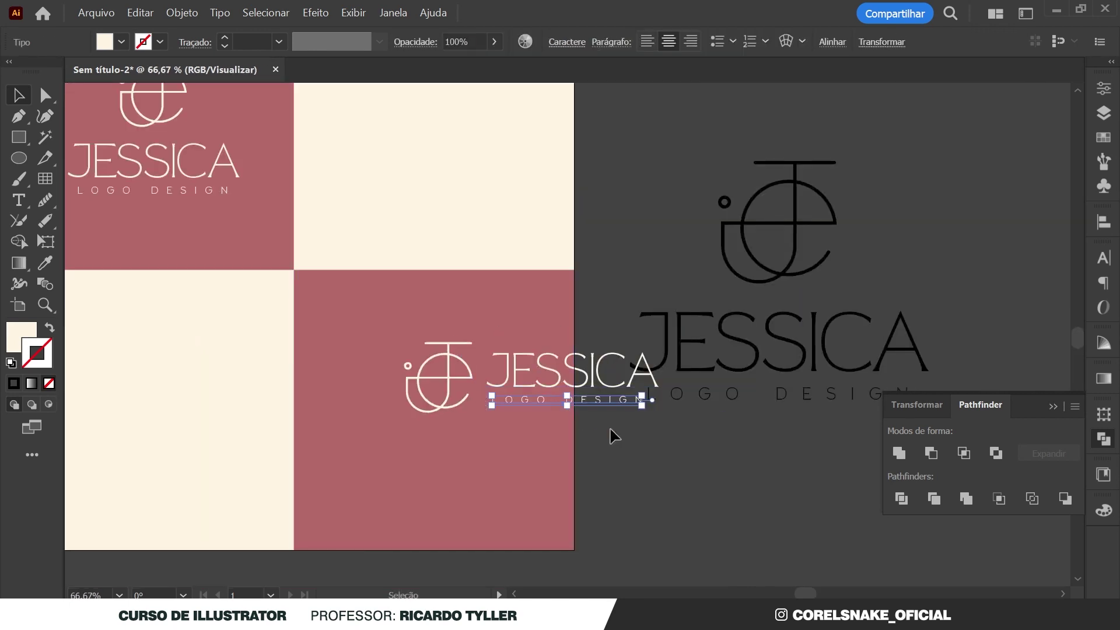
pyautogui.click(642, 447)
# Shrink the horizontal logo and centre it on the lower-right rose square
pyautogui.moveTo(362, 336); pyautogui.dragTo(548, 403)
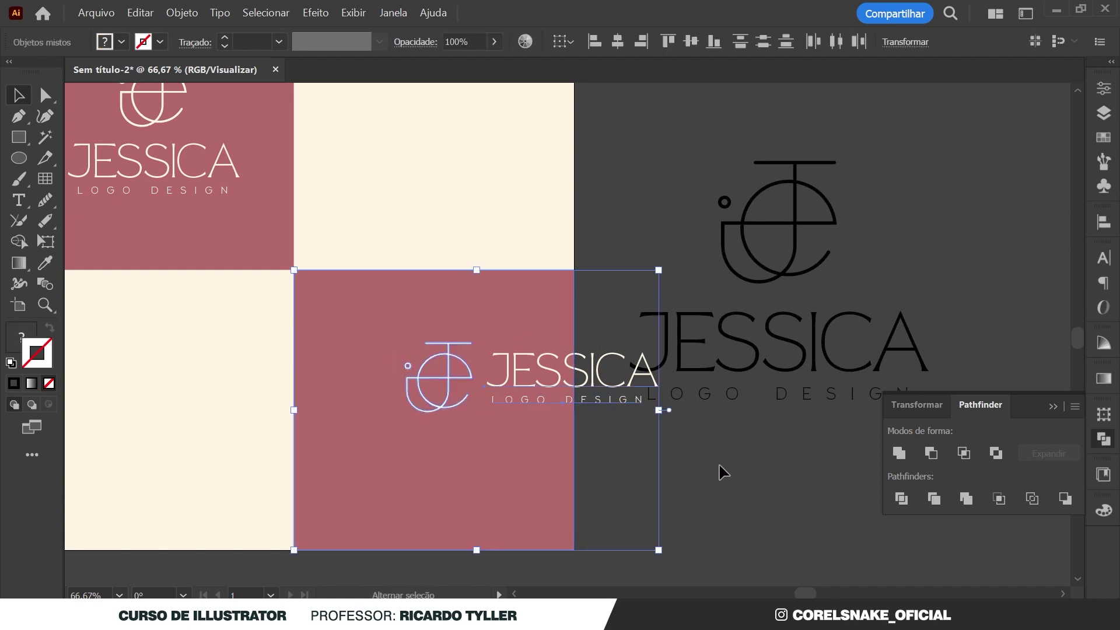
pyautogui.keyDown('shift'); pyautogui.click(501, 476); pyautogui.keyUp('shift')
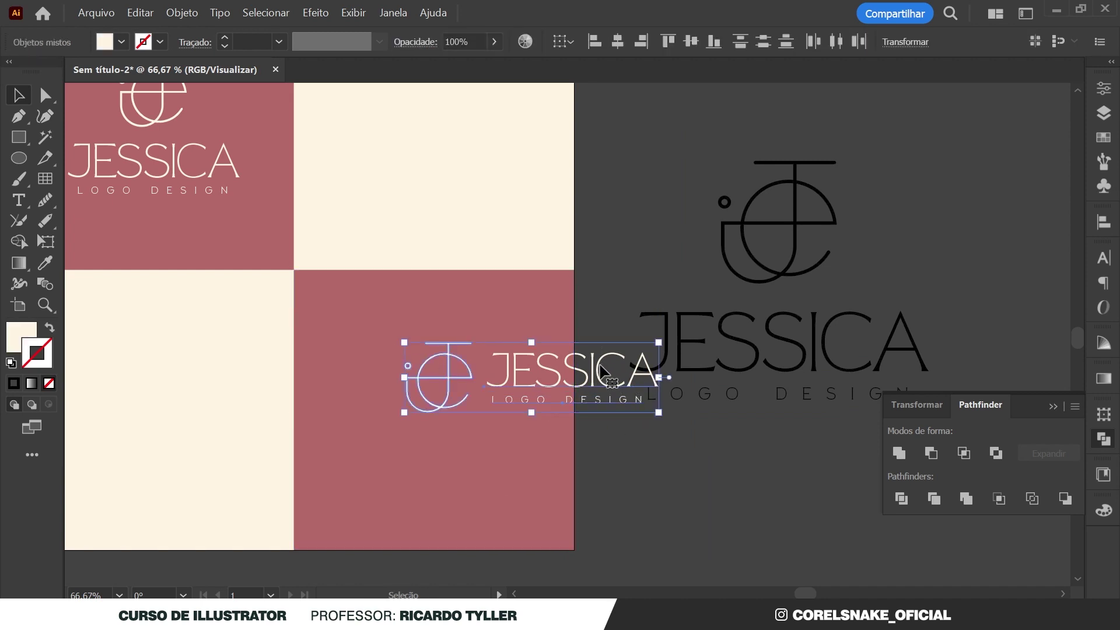
pyautogui.moveTo(601, 370); pyautogui.dragTo(536, 415)
pyautogui.moveTo(594, 457); pyautogui.dragTo(559, 447)
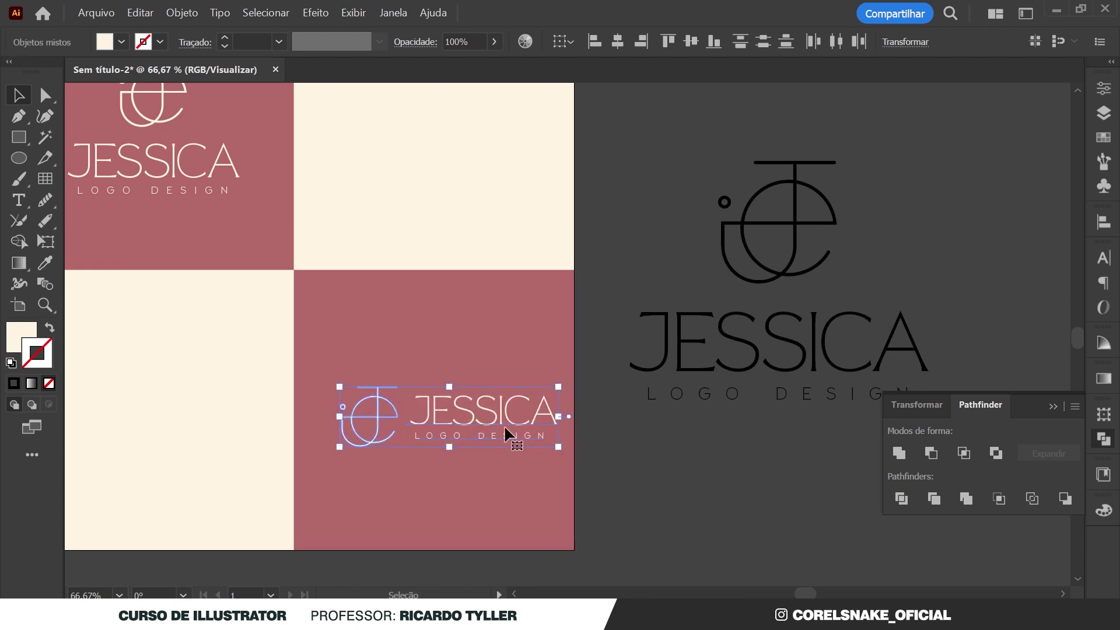
pyautogui.keyDown('shift'); pyautogui.click(483, 342); pyautogui.keyUp('shift')
pyautogui.click(484, 342)
pyautogui.hotkey('ctrl', 'shift', 'a')
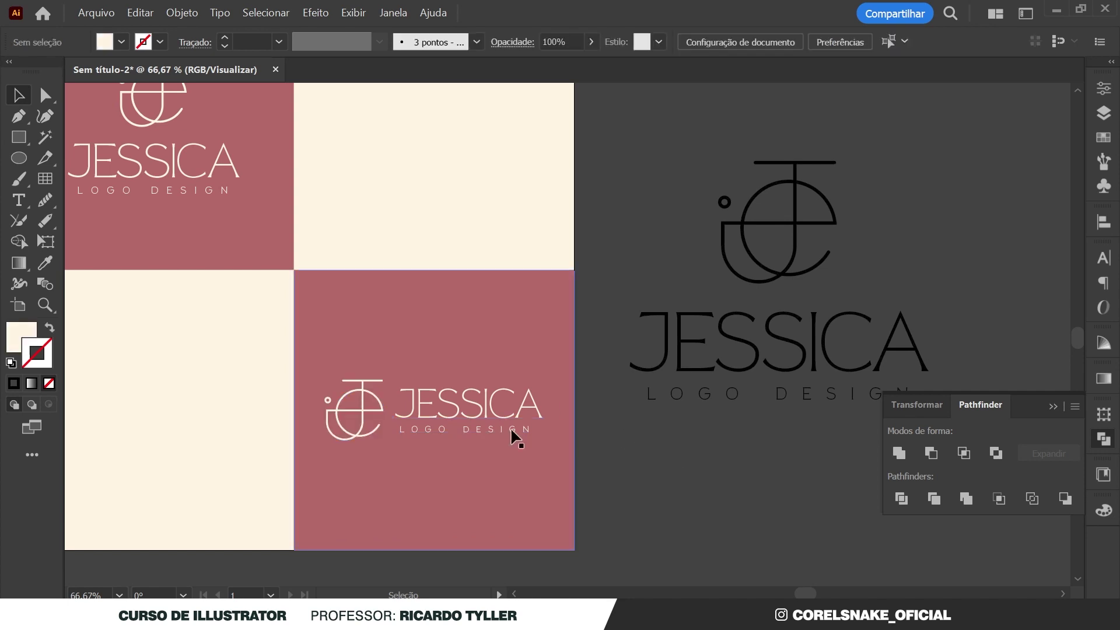
# Scale the horizontal logo down slightly and deselect it
pyautogui.click(480, 423)
pyautogui.scroll(-2, 663, 420)
pyautogui.scroll(2, 576, 436)
pyautogui.scroll(-1, 637, 420)
pyautogui.scroll(1, 650, 418)
pyautogui.moveTo(642, 419); pyautogui.dragTo(637, 416)
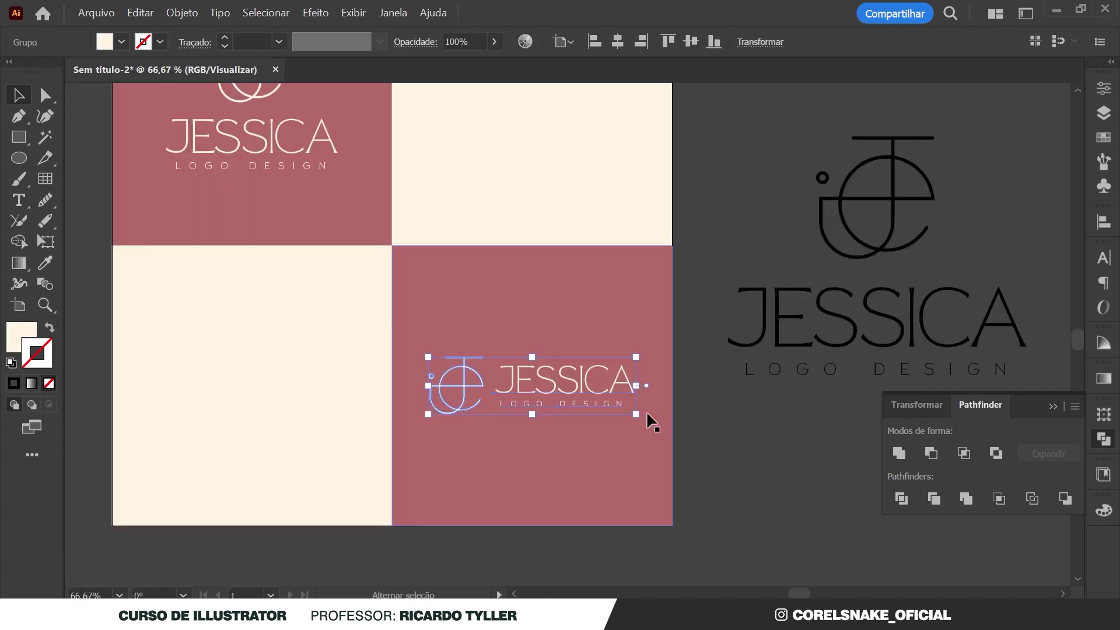
pyautogui.hotkey('ctrl', 'shift', 'a')
pyautogui.scroll(-1, 630, 417)
pyautogui.scroll(-1, 555, 403)
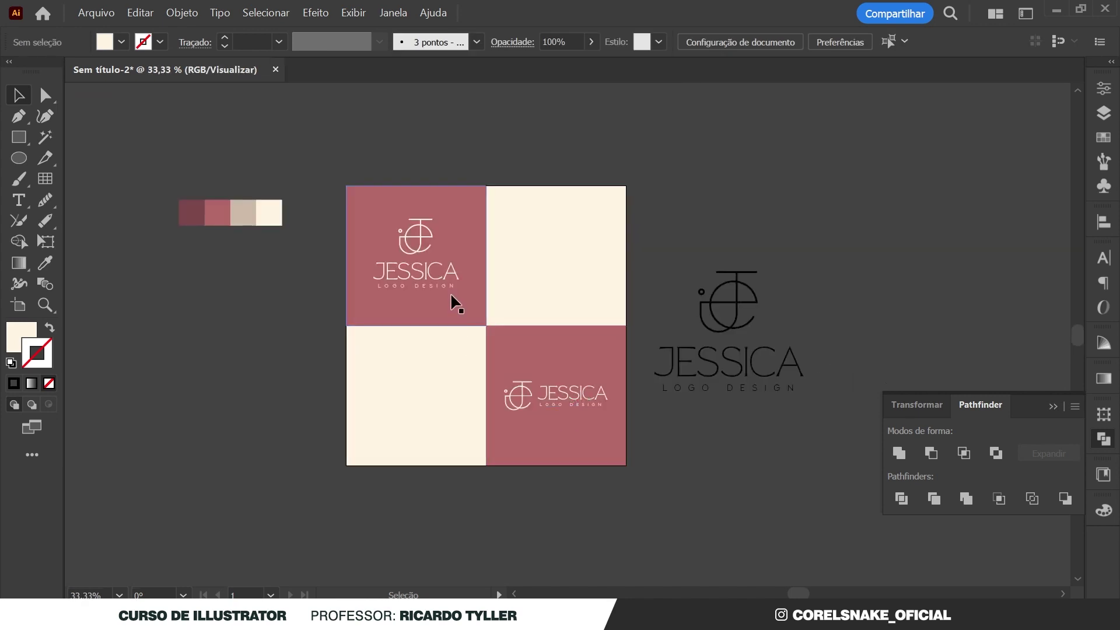
pyautogui.scroll(1, 458, 318)
# Duplicate the rose and tan swatches below the colour strip
pyautogui.scroll(-1, 468, 318)
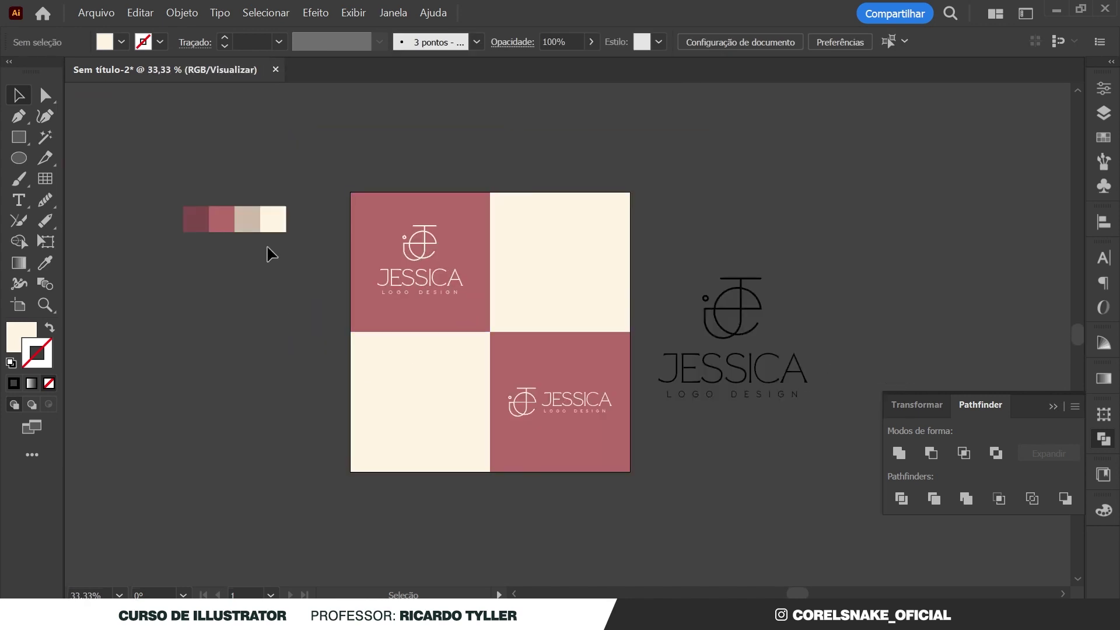
pyautogui.click(233, 227)
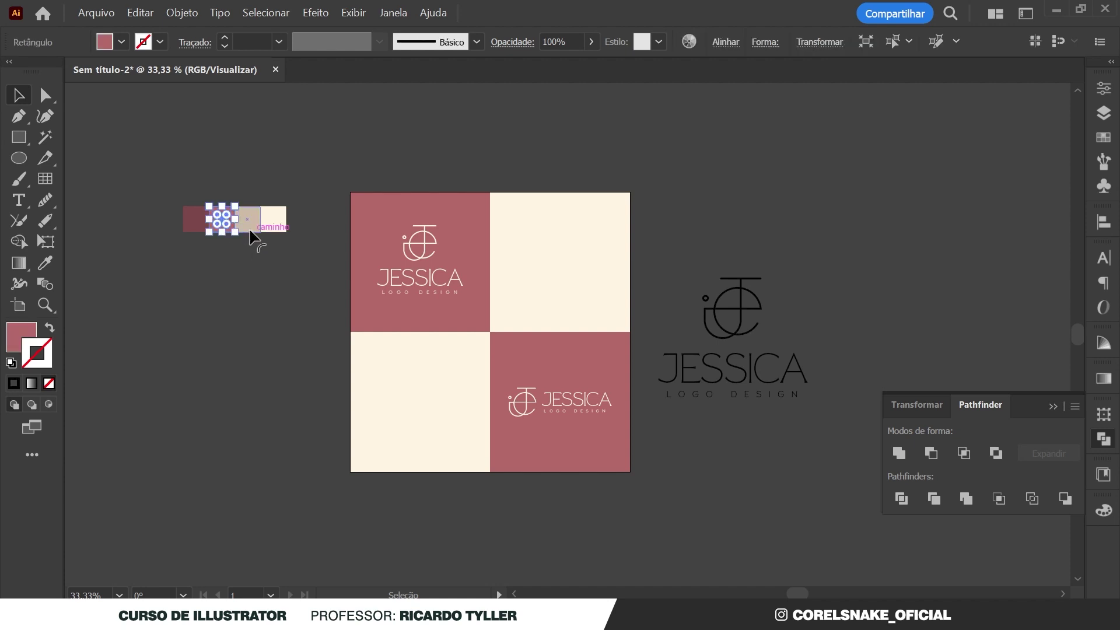
pyautogui.keyDown('shift'); pyautogui.click(248, 224); pyautogui.keyUp('shift')
pyautogui.moveTo(244, 218); pyautogui.dragTo(295, 382)
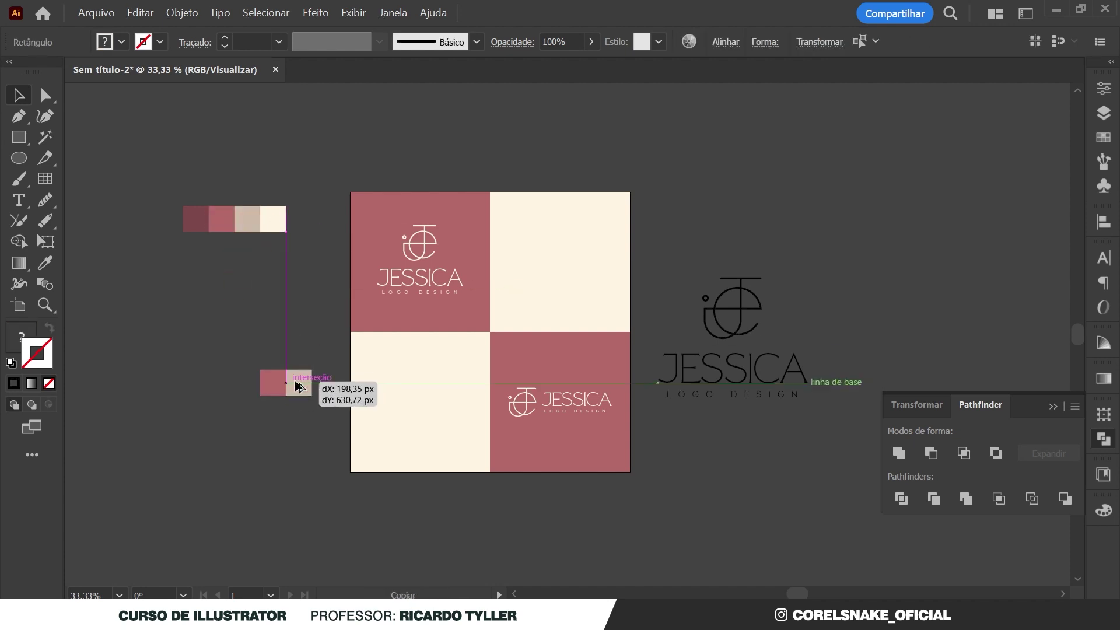
pyautogui.click(307, 451)
pyautogui.click(283, 382)
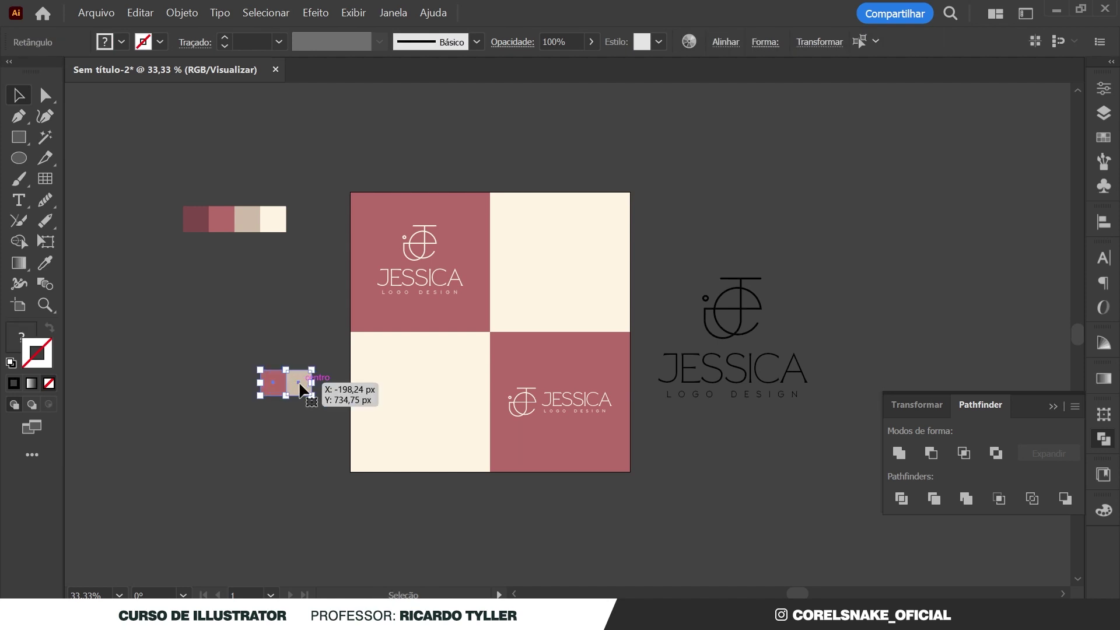
# Rotate the swatch pair 90° into a thin vertical bar beside the logo square
pyautogui.moveTo(318, 369)
pyautogui.mouseDown()
pyautogui.moveTo(303, 419)
pyautogui.moveTo(293, 405)
pyautogui.moveTo(288, 470)
pyautogui.mouseUp()
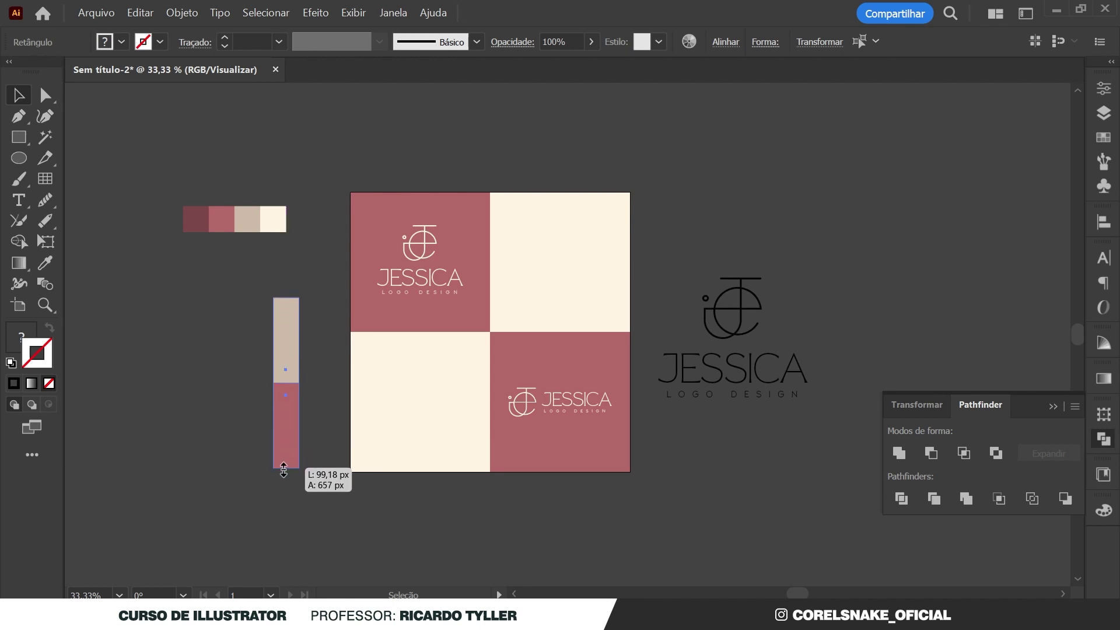
pyautogui.moveTo(302, 383); pyautogui.dragTo(284, 388)
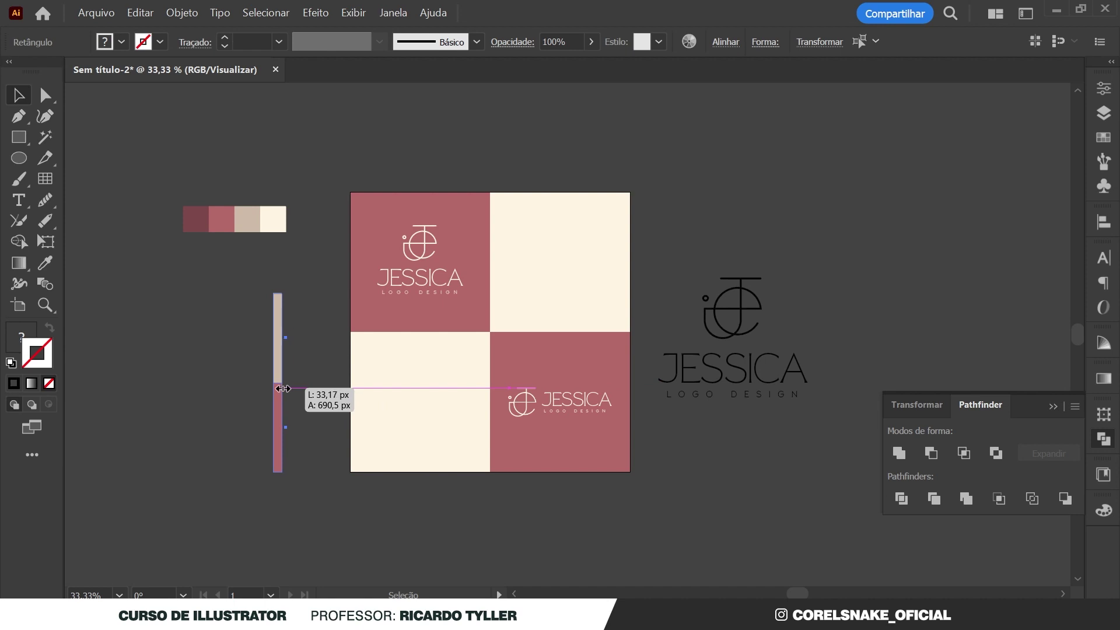
pyautogui.moveTo(278, 362); pyautogui.dragTo(482, 405)
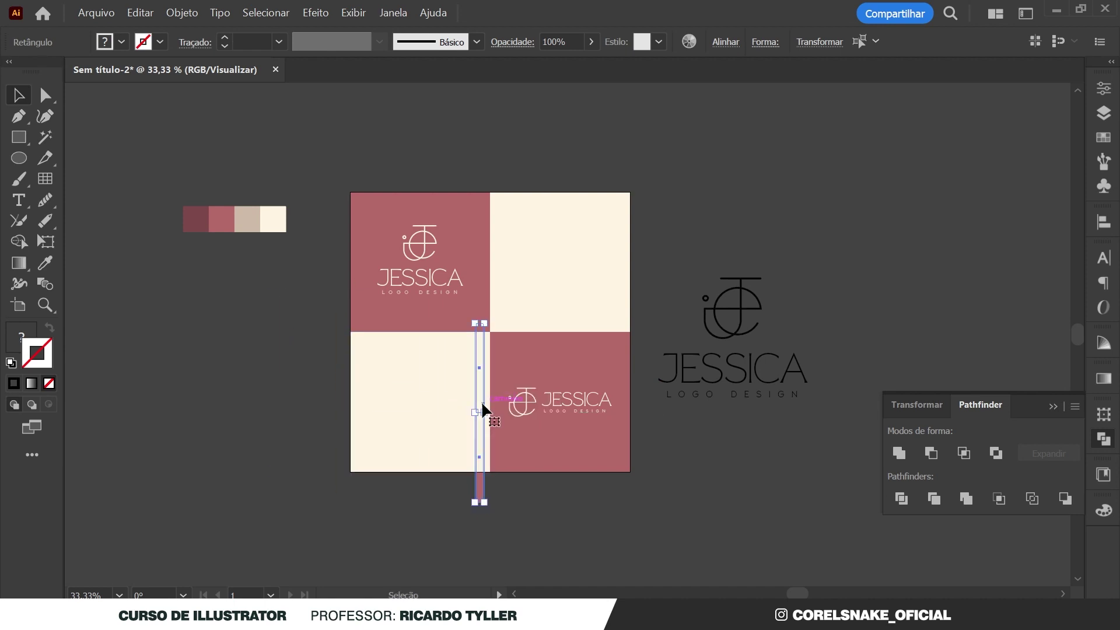
pyautogui.press('ctrl')
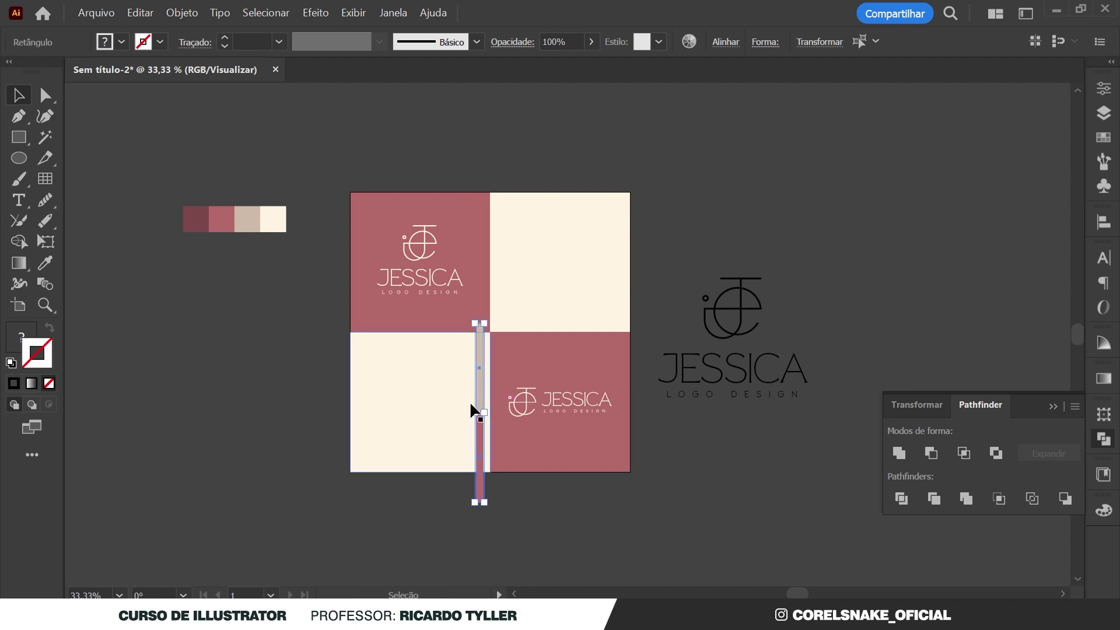
pyautogui.scroll(1, 478, 358)
pyautogui.scroll(1, 479, 359)
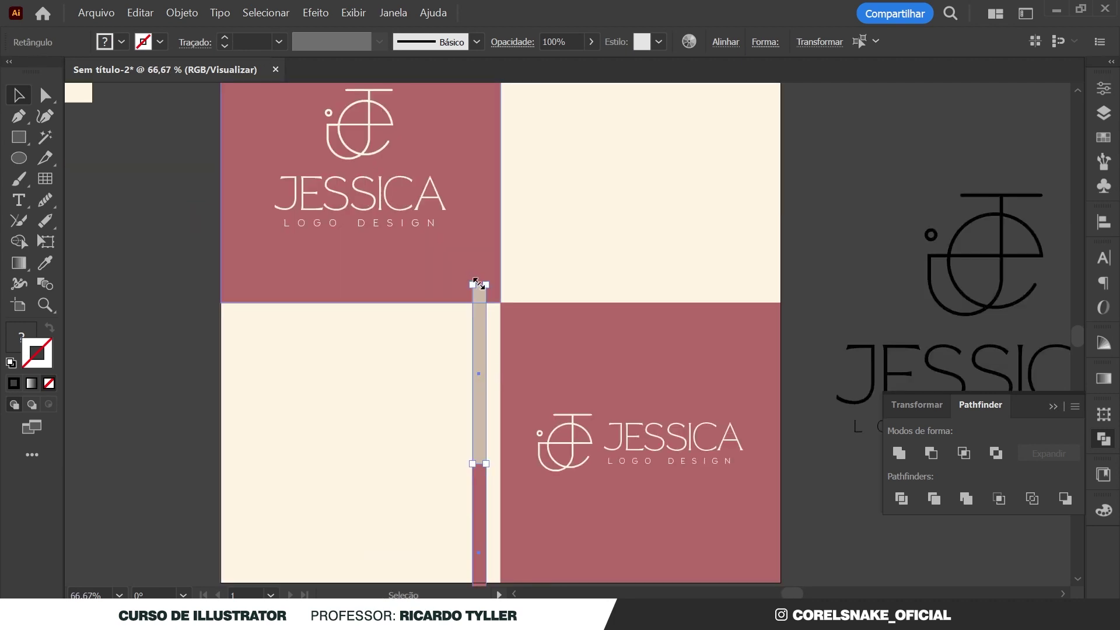
# Shorten and narrow the tan-over-rose bar, group it, and nudge it into place
pyautogui.moveTo(480, 284); pyautogui.dragTo(473, 388)
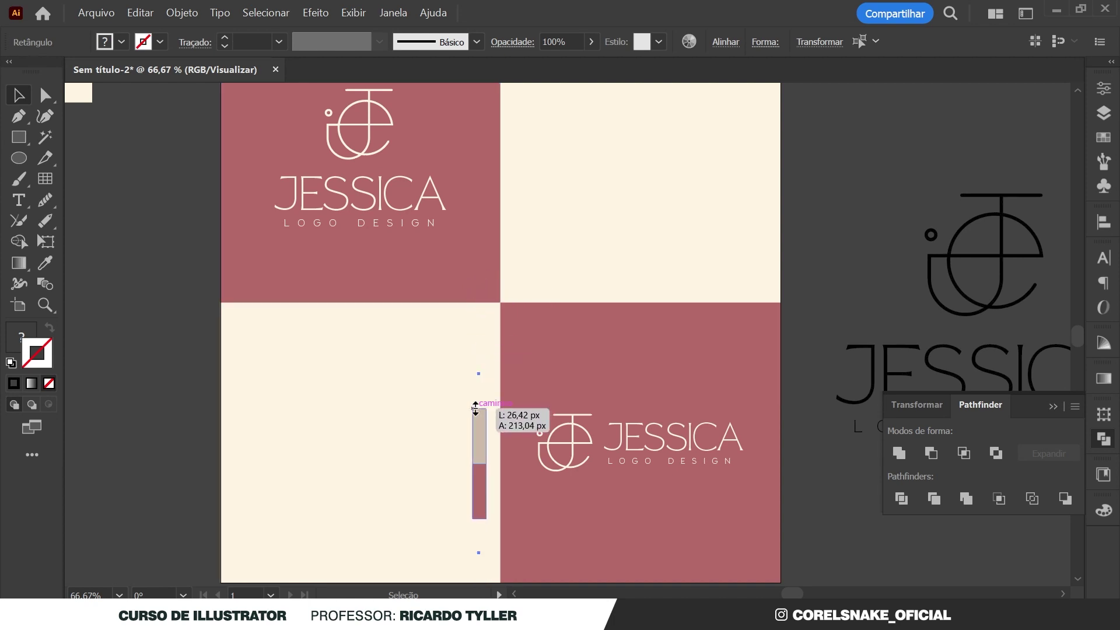
pyautogui.moveTo(473, 388); pyautogui.dragTo(474, 390)
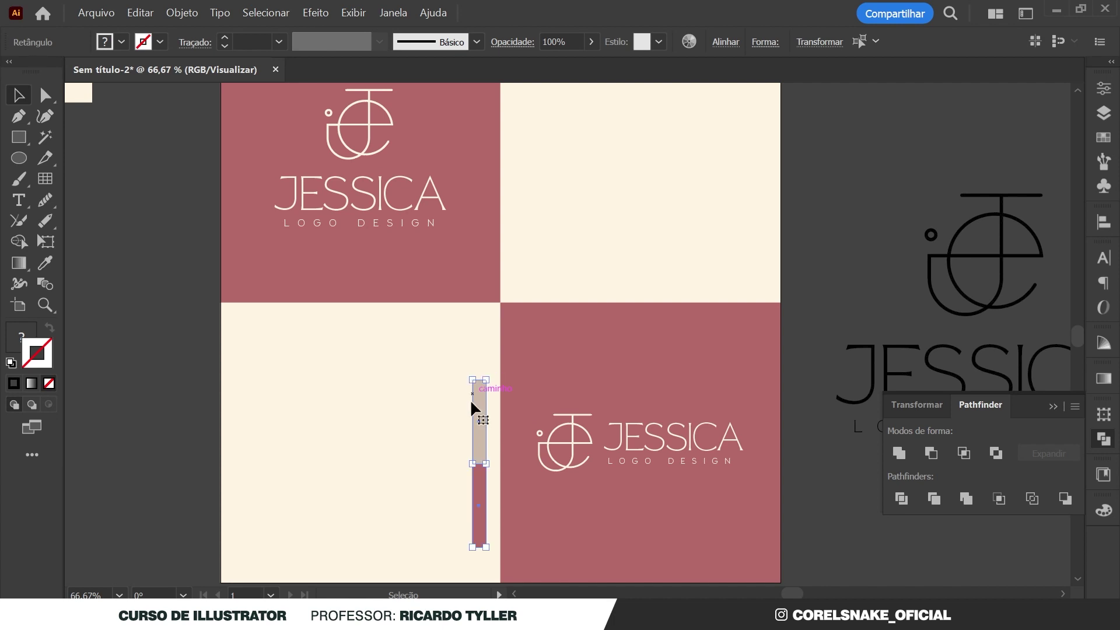
pyautogui.scroll(4, 495, 484)
pyautogui.moveTo(493, 489); pyautogui.dragTo(516, 487)
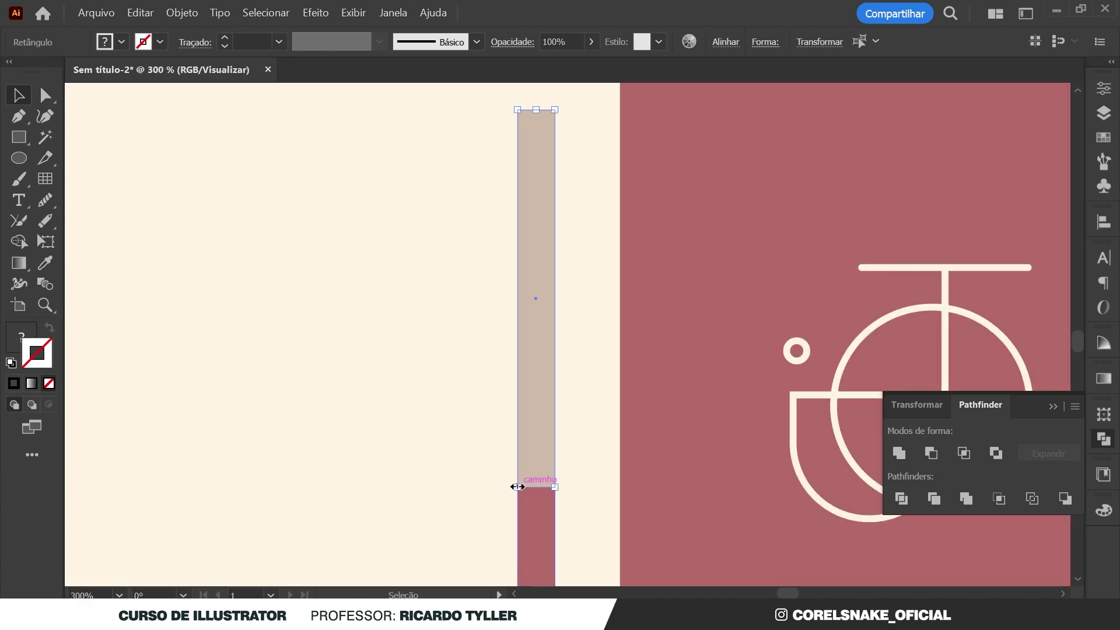
pyautogui.scroll(-5, 570, 380)
pyautogui.hotkey('ctrl', 'g')
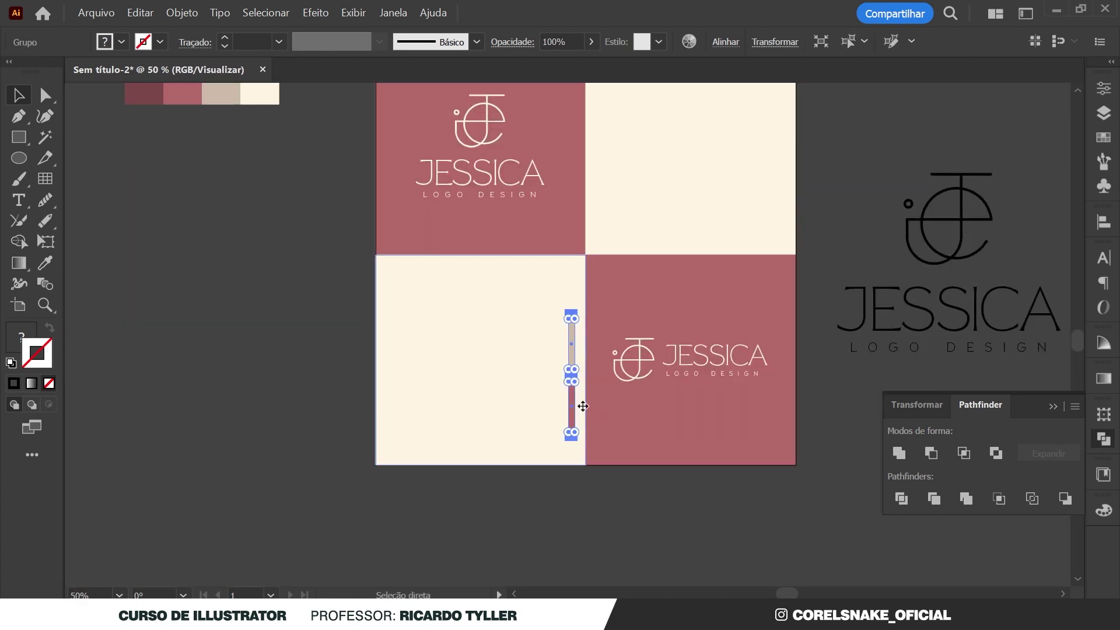
pyautogui.scroll(2, 575, 368)
pyautogui.moveTo(567, 347); pyautogui.dragTo(564, 327)
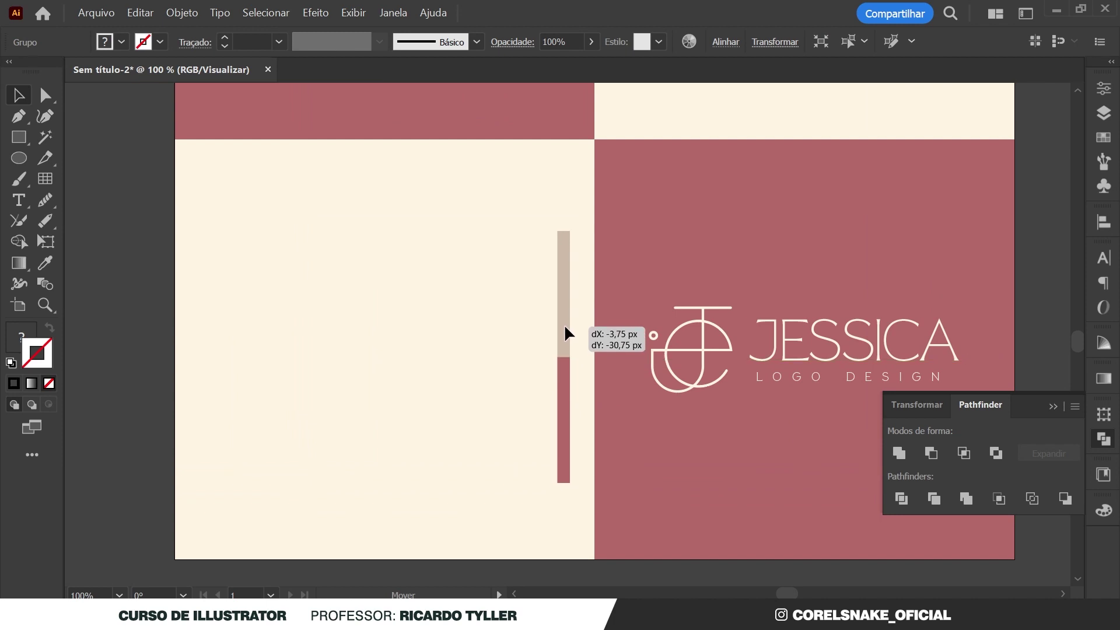
pyautogui.scroll(-3, 569, 348)
pyautogui.click(620, 485)
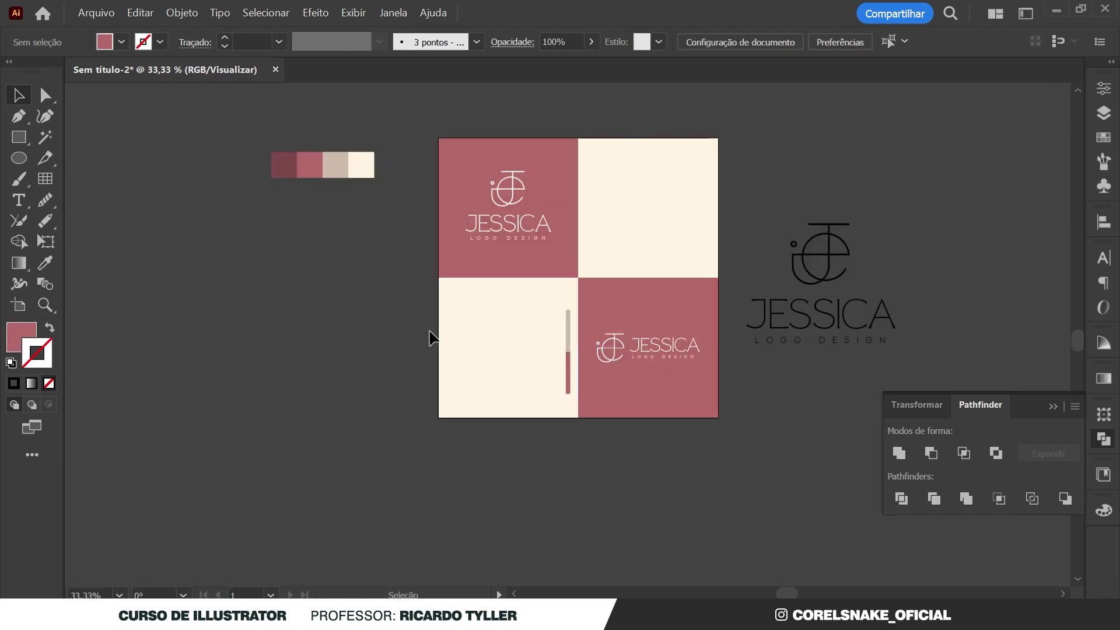
pyautogui.moveTo(277, 163)
pyautogui.mouseDown()
pyautogui.moveTo(307, 196)
pyautogui.moveTo(359, 385)
pyautogui.mouseUp()
# Separate the copied rose square and round its corners with the live-corner widget
pyautogui.scroll(6, 329, 403)
pyautogui.click(120, 131)
pyautogui.click(268, 285)
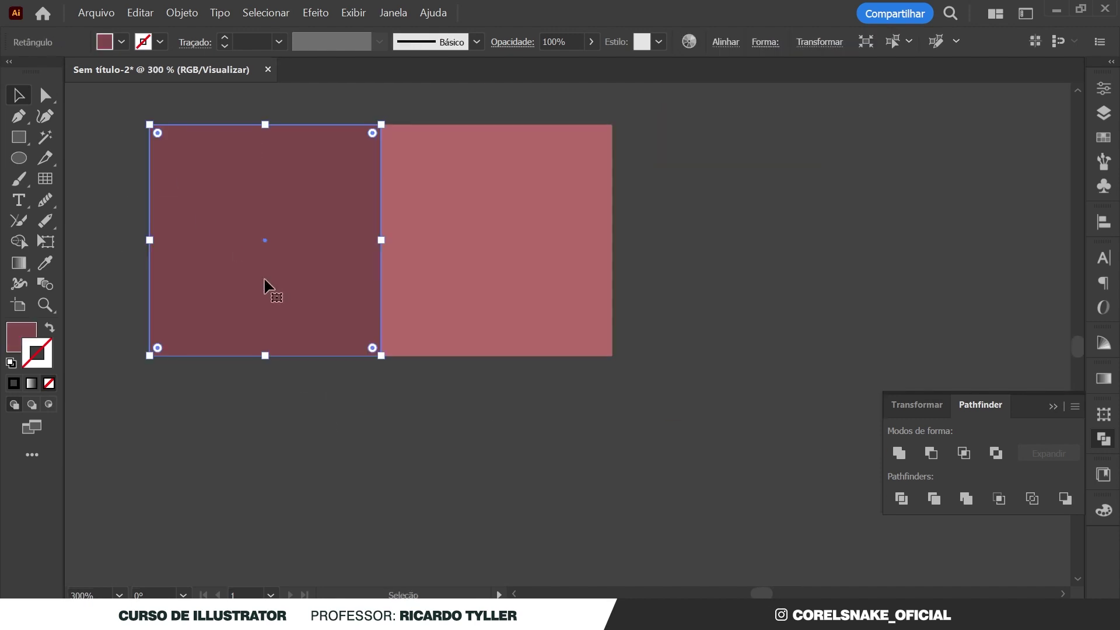
pyautogui.scroll(-2, 428, 285)
pyautogui.moveTo(451, 260); pyautogui.dragTo(545, 264)
pyautogui.scroll(-3, 435, 305)
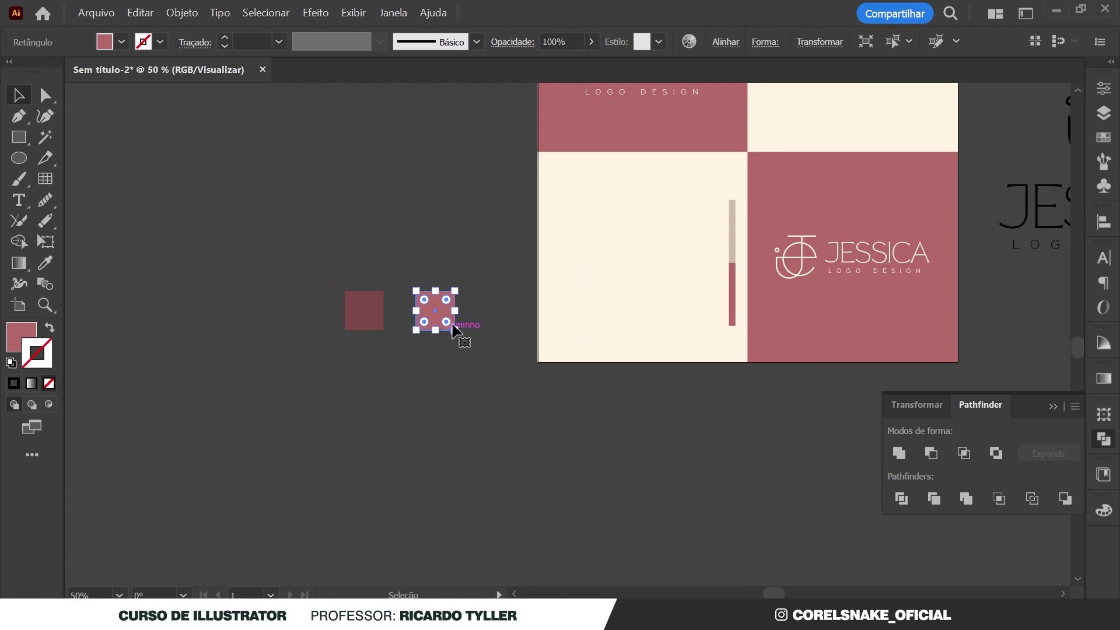
pyautogui.scroll(2, 423, 329)
pyautogui.scroll(2, 423, 329)
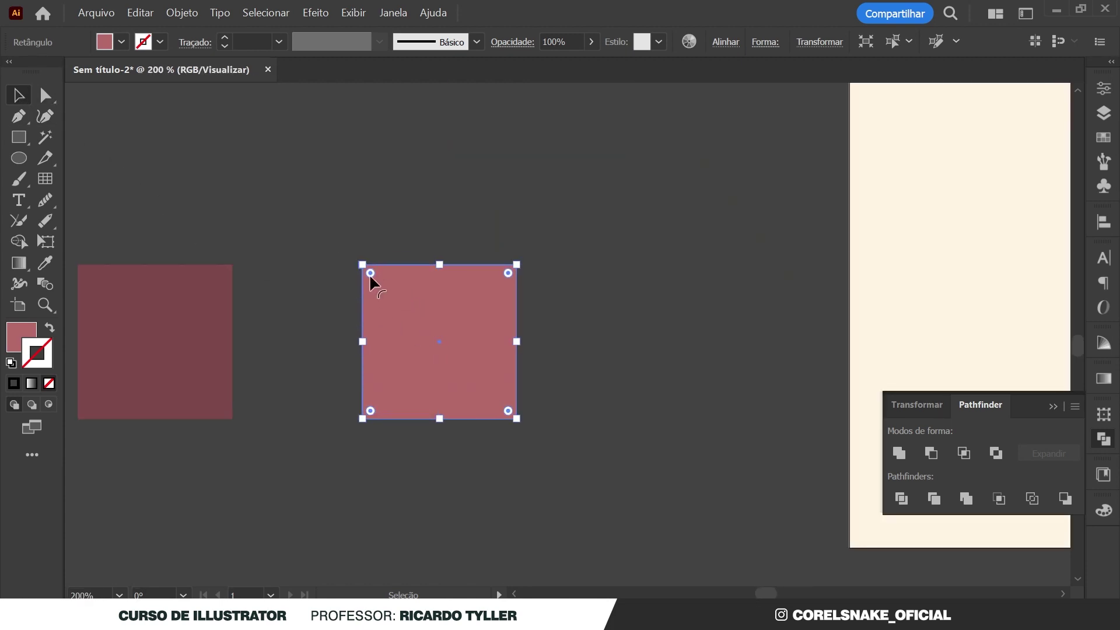
pyautogui.moveTo(371, 275); pyautogui.dragTo(376, 290)
pyautogui.scroll(-1, 436, 342)
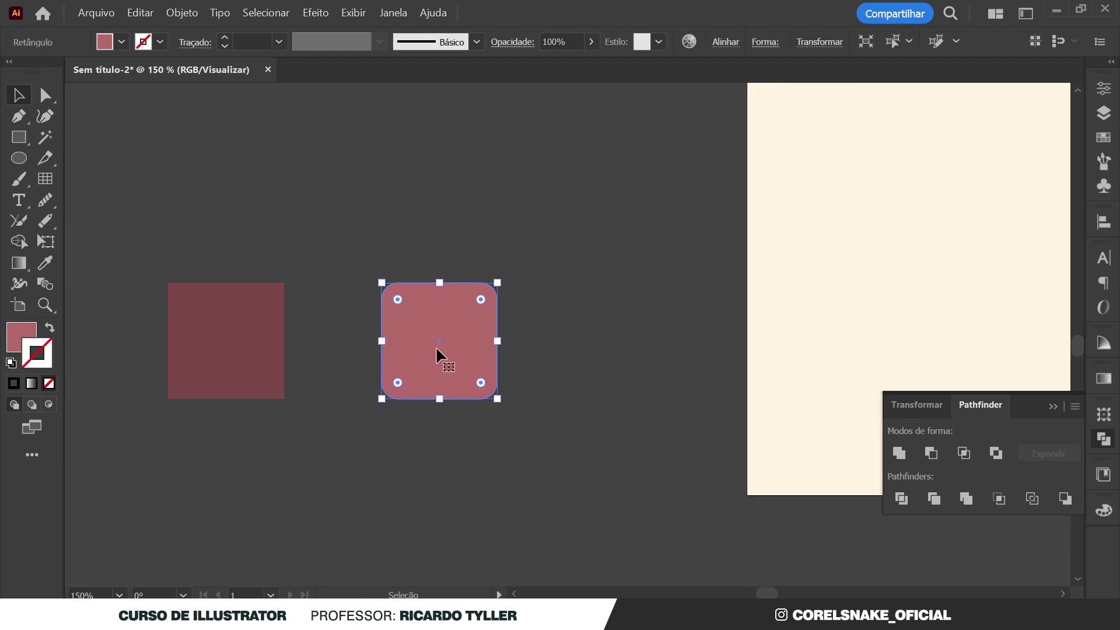
pyautogui.scroll(-1, 436, 346)
pyautogui.scroll(-2, 437, 347)
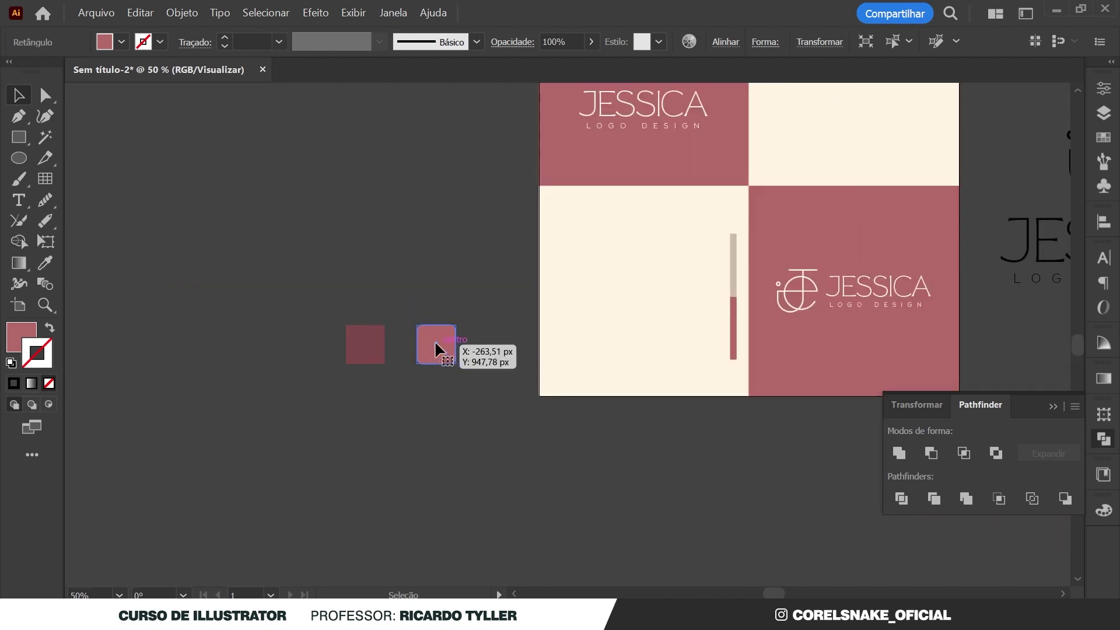
# Place the rounded square in the lower-left cream panel, left of the accent bar
pyautogui.moveTo(435, 340); pyautogui.dragTo(580, 287)
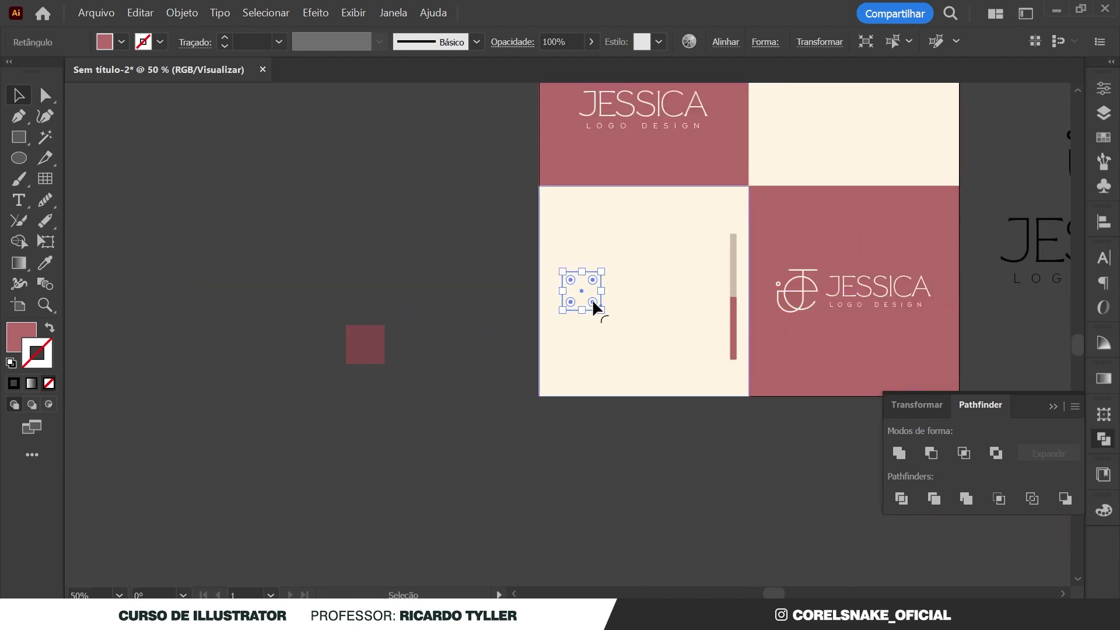
pyautogui.press('ctrl')
pyautogui.moveTo(594, 307); pyautogui.dragTo(596, 290)
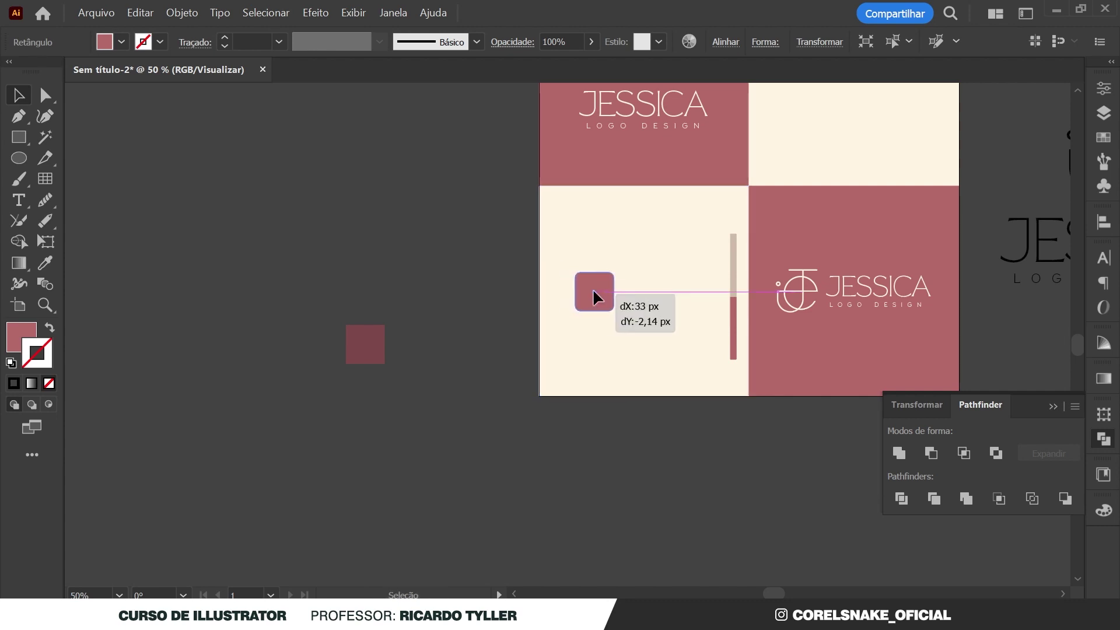
pyautogui.hotkey('ctrl', '-')
pyautogui.scroll(1, 549, 326)
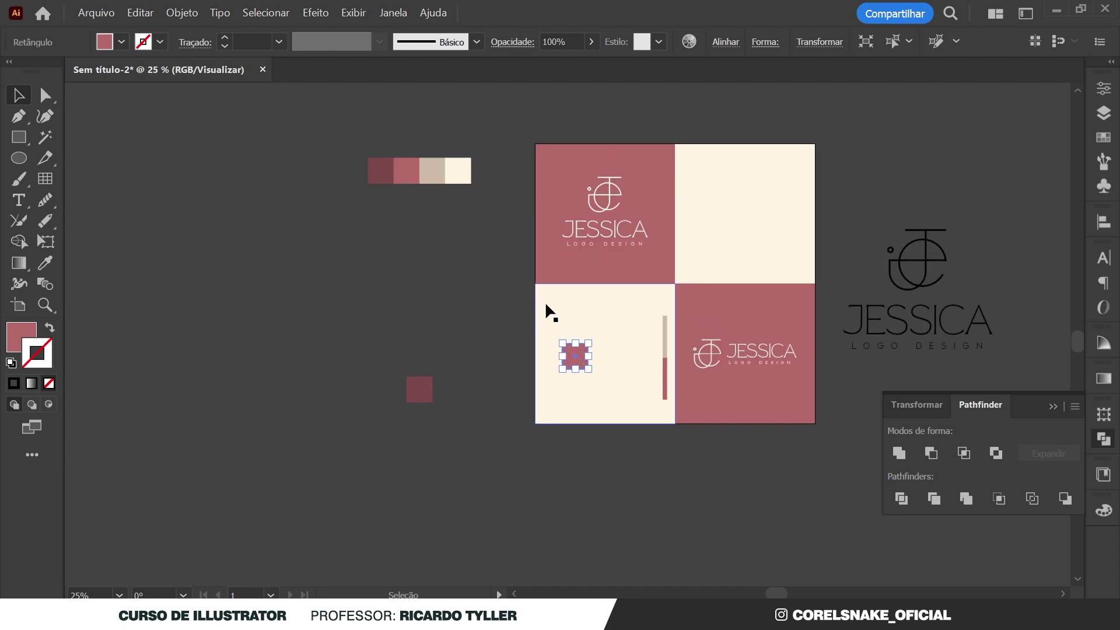
pyautogui.scroll(1, 602, 358)
pyautogui.scroll(-1, 583, 364)
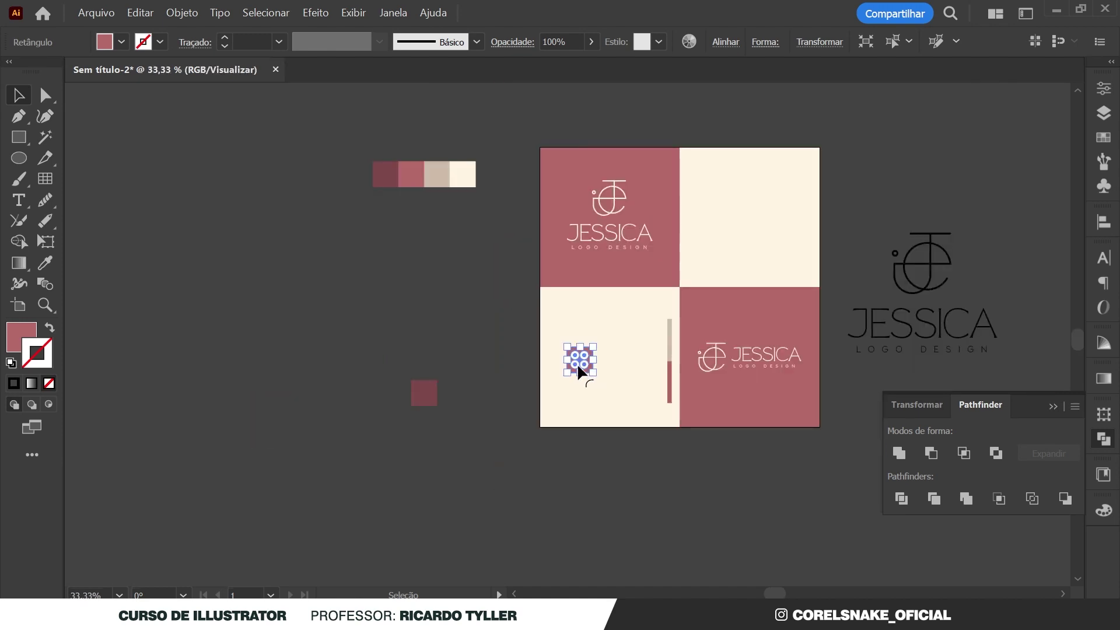
# Fill the rounded square with the darkest rose and enlarge it to about 115 px
pyautogui.press('i')
pyautogui.click(385, 176)
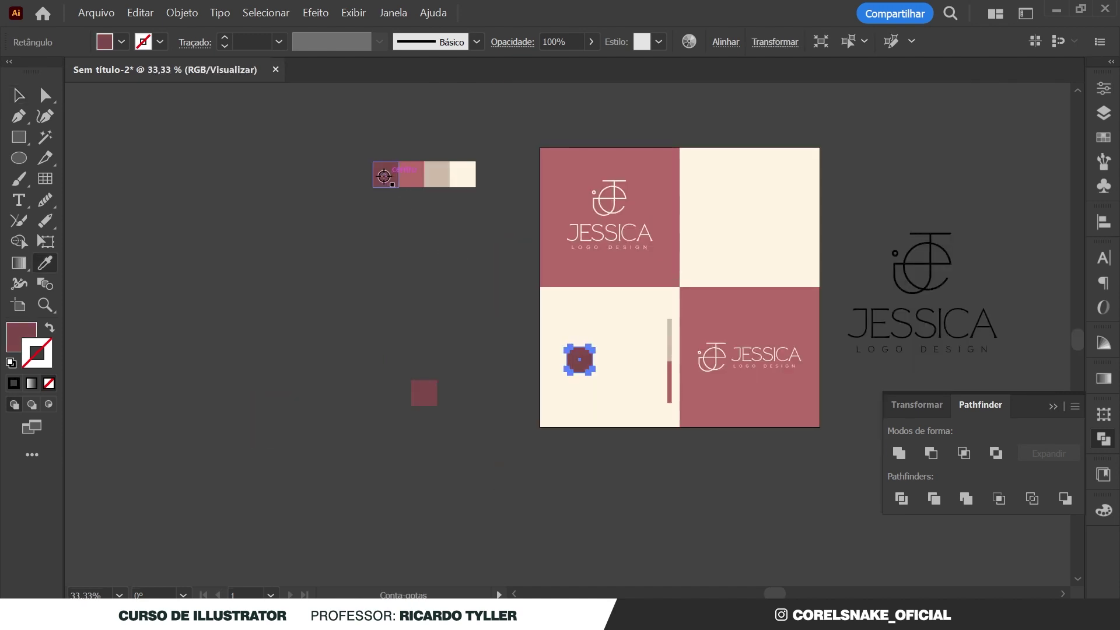
pyautogui.press('v')
pyautogui.moveTo(586, 366)
pyautogui.mouseDown()
pyautogui.moveTo(605, 407)
pyautogui.moveTo(613, 388)
pyautogui.mouseUp()
pyautogui.scroll(1, 589, 374)
pyautogui.scroll(1, 573, 360)
pyautogui.scroll(1, 586, 366)
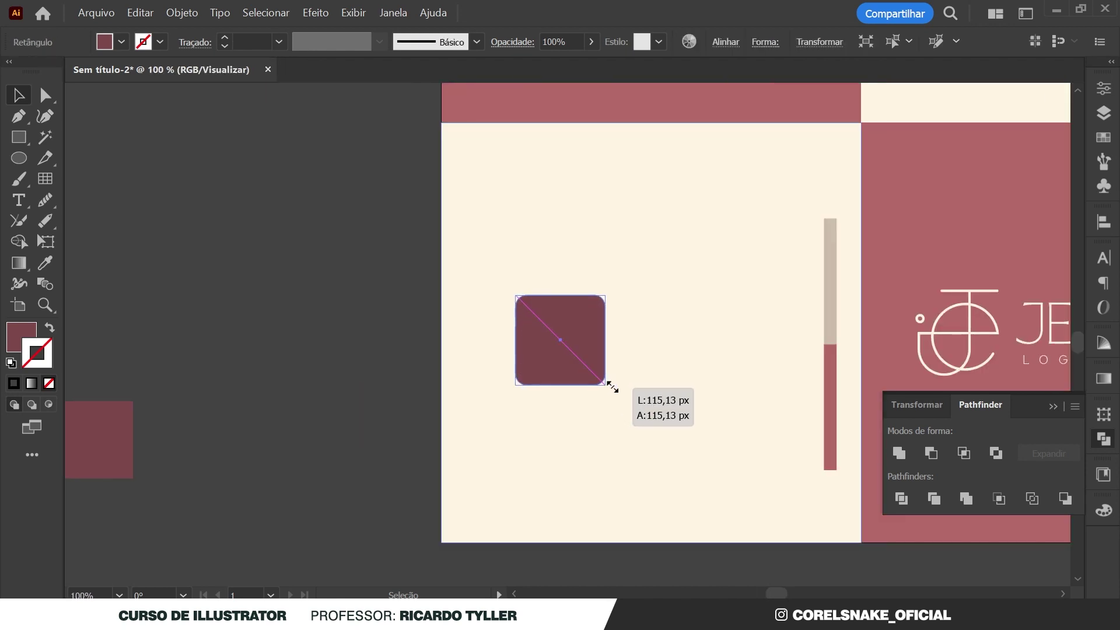
pyautogui.scroll(-1, 413, 359)
pyautogui.scroll(-2, 413, 358)
pyautogui.click(383, 348)
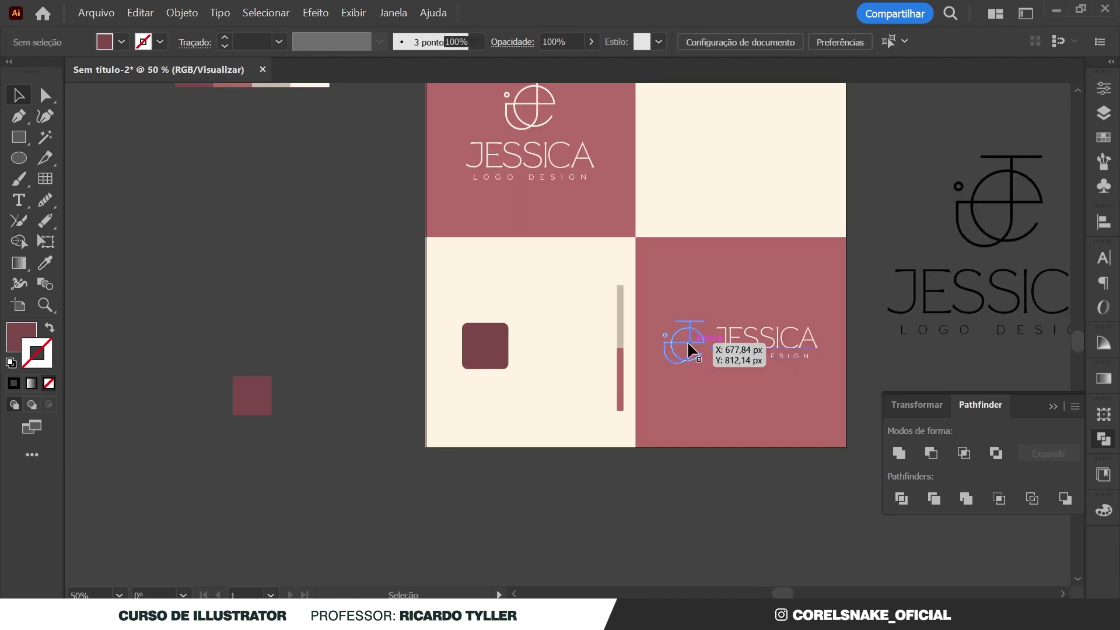
# Isolate the J/E monogram in the top-left panel, separate from the JESSICA wordmark
pyautogui.click(687, 341)
pyautogui.click(528, 131)
pyautogui.scroll(3, 501, 158)
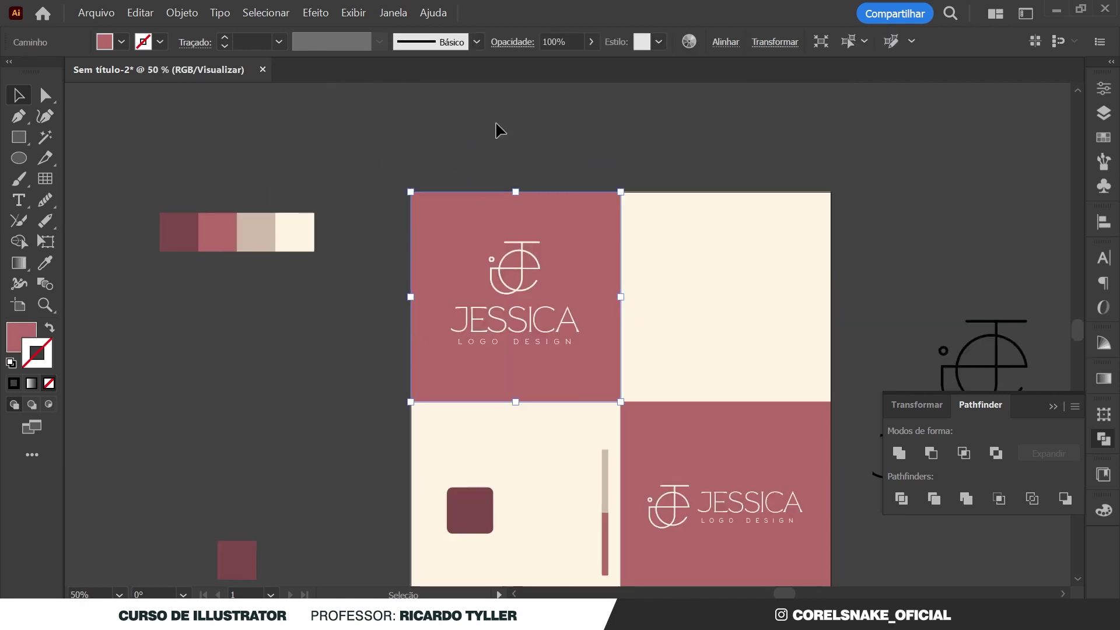
pyautogui.click(459, 165)
pyautogui.click(562, 290)
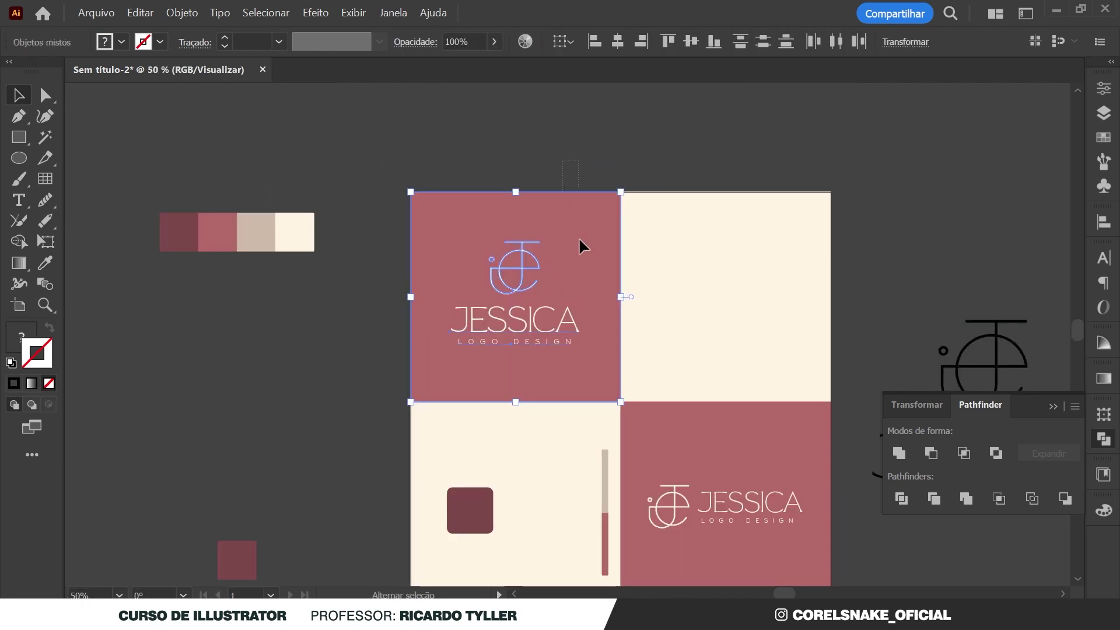
pyautogui.moveTo(523, 268); pyautogui.dragTo(524, 271)
pyautogui.click(476, 155)
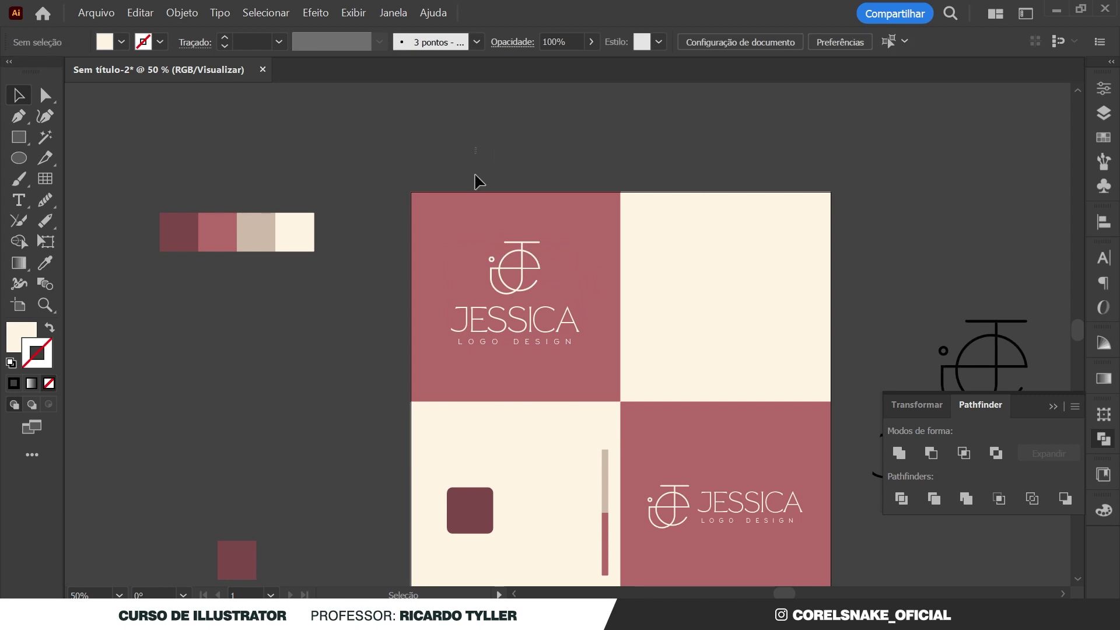
pyautogui.click(572, 298)
pyautogui.keyDown('shift'); pyautogui.click(544, 209); pyautogui.keyUp('shift')
# Move the monogram onto the dark rounded square, shrinking and centring it
pyautogui.moveTo(521, 265); pyautogui.dragTo(470, 504)
pyautogui.scroll(-1, 471, 504)
pyautogui.scroll(4, 470, 504)
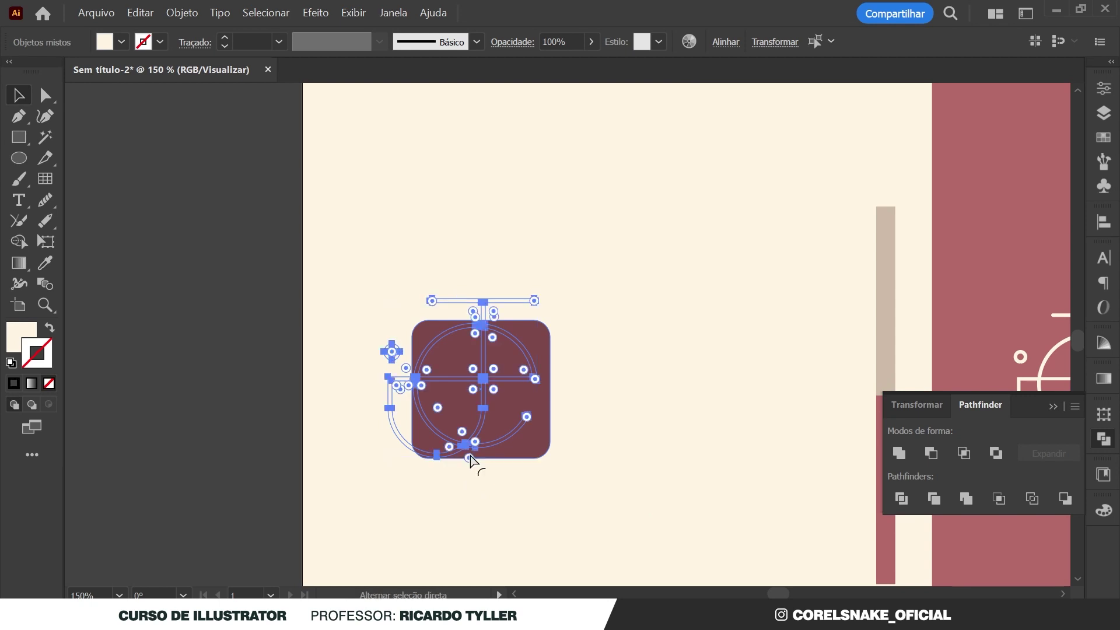
pyautogui.moveTo(382, 297); pyautogui.dragTo(427, 343)
pyautogui.moveTo(497, 409); pyautogui.dragTo(494, 401)
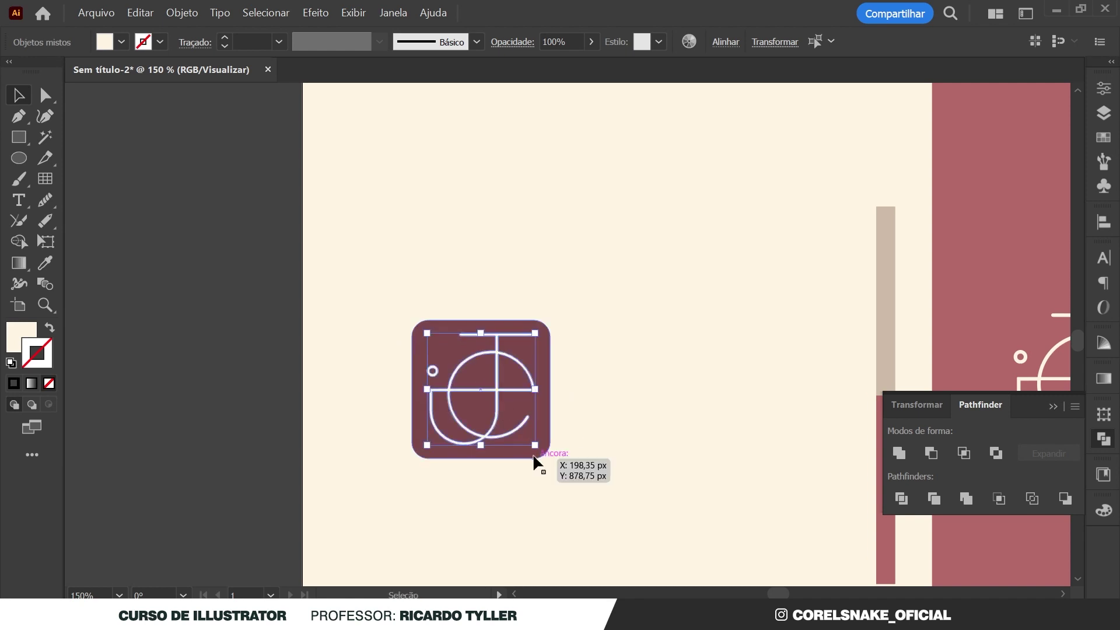
pyautogui.moveTo(533, 448); pyautogui.dragTo(530, 453)
pyautogui.moveTo(498, 400); pyautogui.dragTo(494, 402)
# Fine-tune the monogram's size inside the icon, scaling it down slightly more
pyautogui.keyDown('alt'); pyautogui.scroll(2, 499, 429); pyautogui.keyUp('alt')
pyautogui.moveTo(561, 242); pyautogui.dragTo(577, 257)
pyautogui.keyDown('alt'); pyautogui.scroll(-3, 487, 329); pyautogui.keyUp('alt')
pyautogui.press('v')
pyautogui.click(300, 347)
pyautogui.keyDown('alt'); pyautogui.scroll(-2, 529, 373); pyautogui.keyUp('alt')
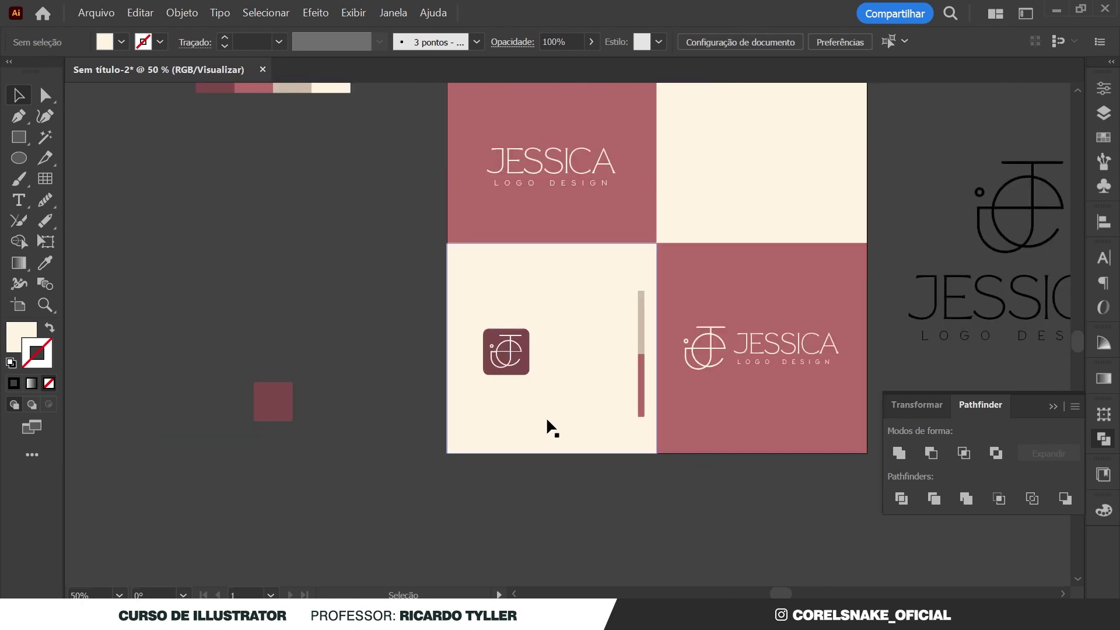
pyautogui.keyDown('alt'); pyautogui.scroll(4, 522, 344); pyautogui.keyUp('alt')
pyautogui.click(513, 293)
pyautogui.keyDown('alt'); pyautogui.scroll(1, 514, 292); pyautogui.keyUp('alt')
pyautogui.moveTo(525, 272); pyautogui.dragTo(517, 284)
pyautogui.keyDown('alt'); pyautogui.scroll(-2, 516, 285); pyautogui.keyUp('alt')
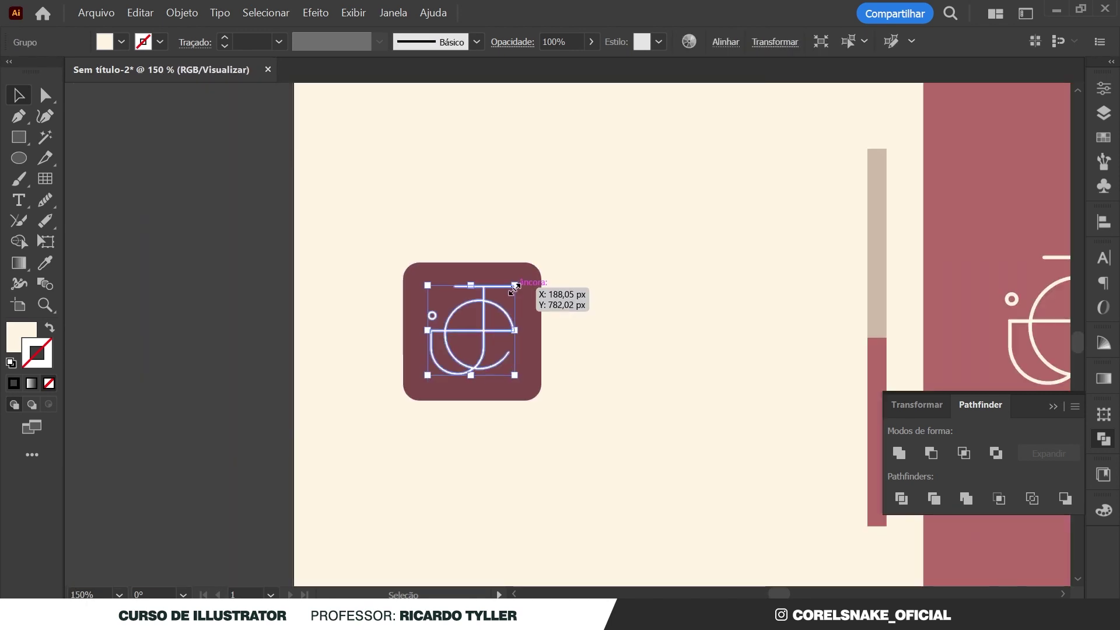
pyautogui.keyDown('alt'); pyautogui.scroll(-1, 515, 286); pyautogui.keyUp('alt')
pyautogui.click(340, 329)
pyautogui.keyDown('alt'); pyautogui.scroll(-2, 484, 327); pyautogui.keyUp('alt')
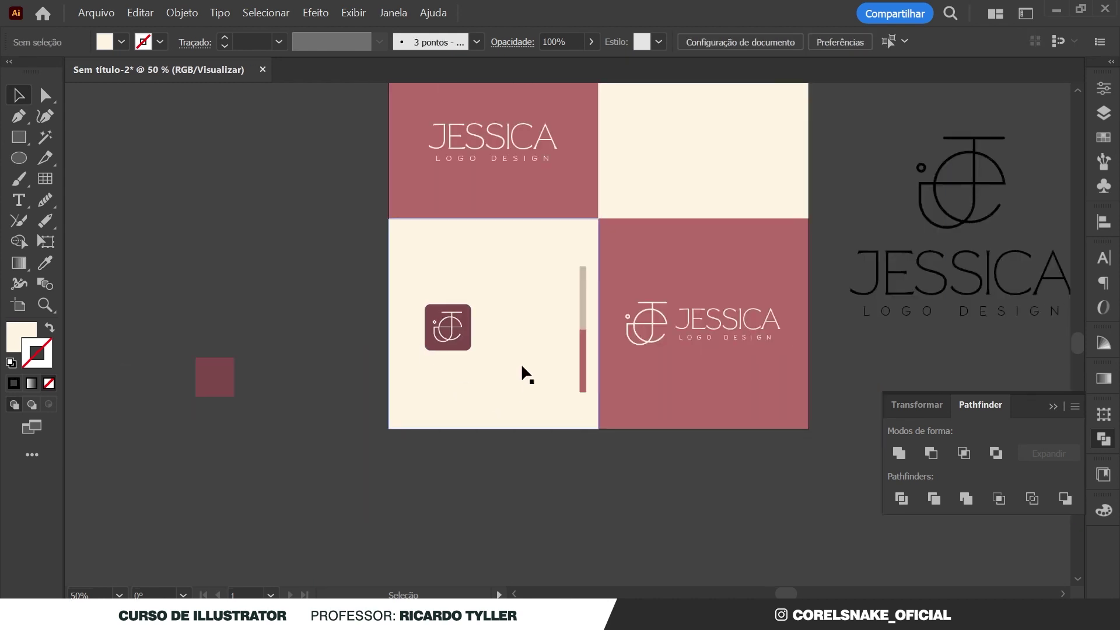
pyautogui.keyDown('alt'); pyautogui.scroll(1, 502, 341); pyautogui.keyUp('alt')
# Duplicate the dark monogram icon and place the copy to its right
pyautogui.moveTo(263, 244); pyautogui.dragTo(518, 405)
pyautogui.keyDown('alt'); pyautogui.scroll(1, 437, 336); pyautogui.keyUp('alt')
pyautogui.keyDown('alt'); pyautogui.scroll(1, 452, 327); pyautogui.keyUp('alt')
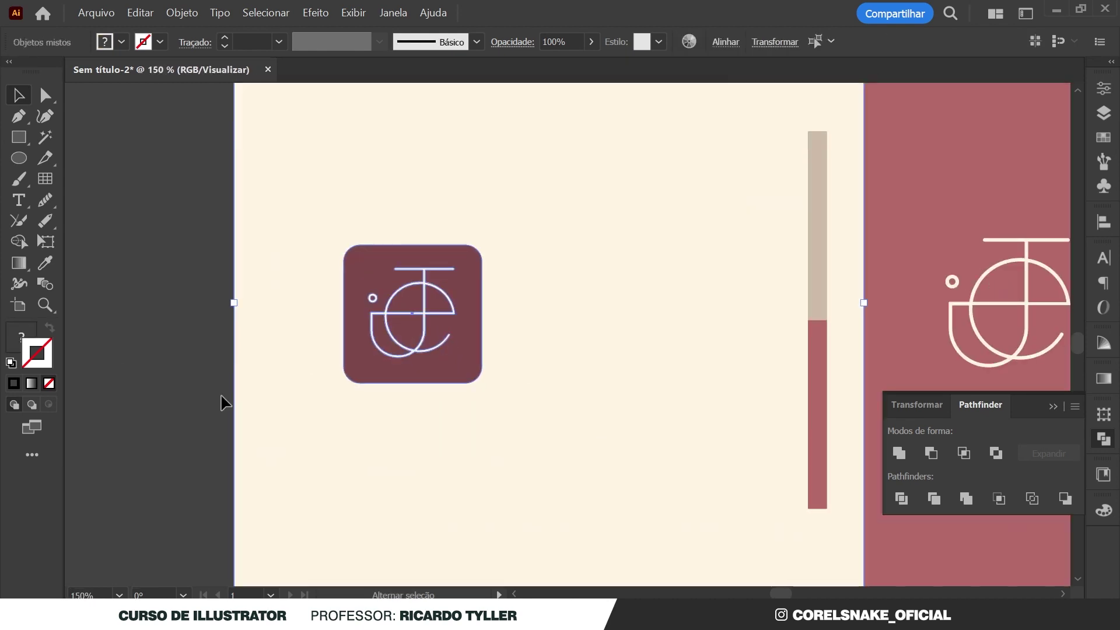
pyautogui.keyDown('alt'); pyautogui.moveTo(410, 322); pyautogui.dragTo(590, 325); pyautogui.keyUp('alt')
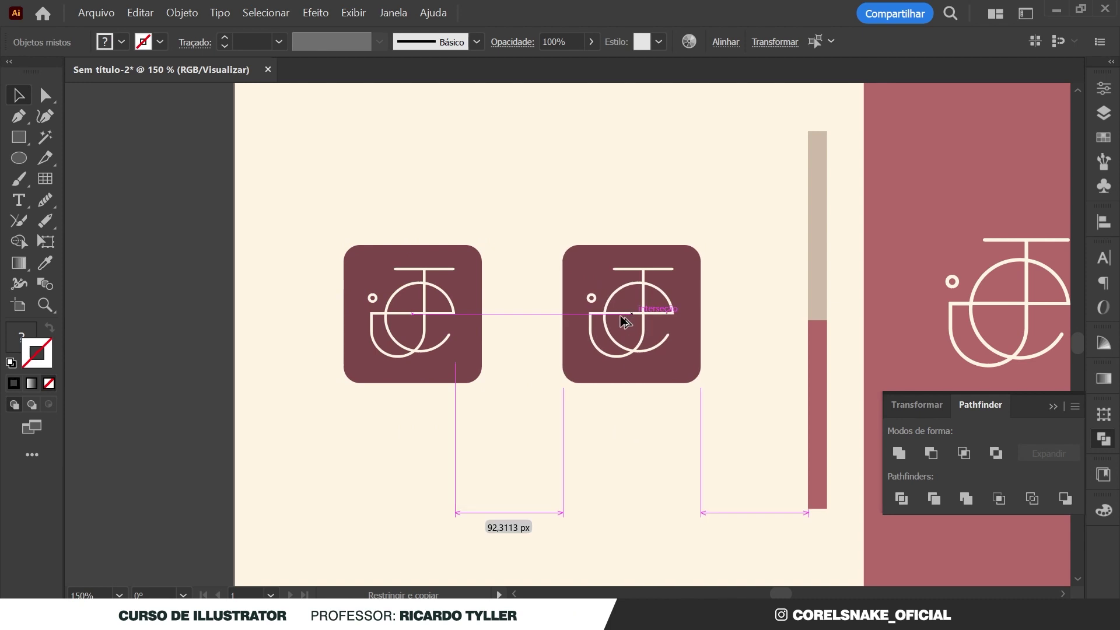
pyautogui.click(165, 275)
pyautogui.click(541, 259)
pyautogui.keyDown('alt'); pyautogui.scroll(-2, 499, 379); pyautogui.keyUp('alt')
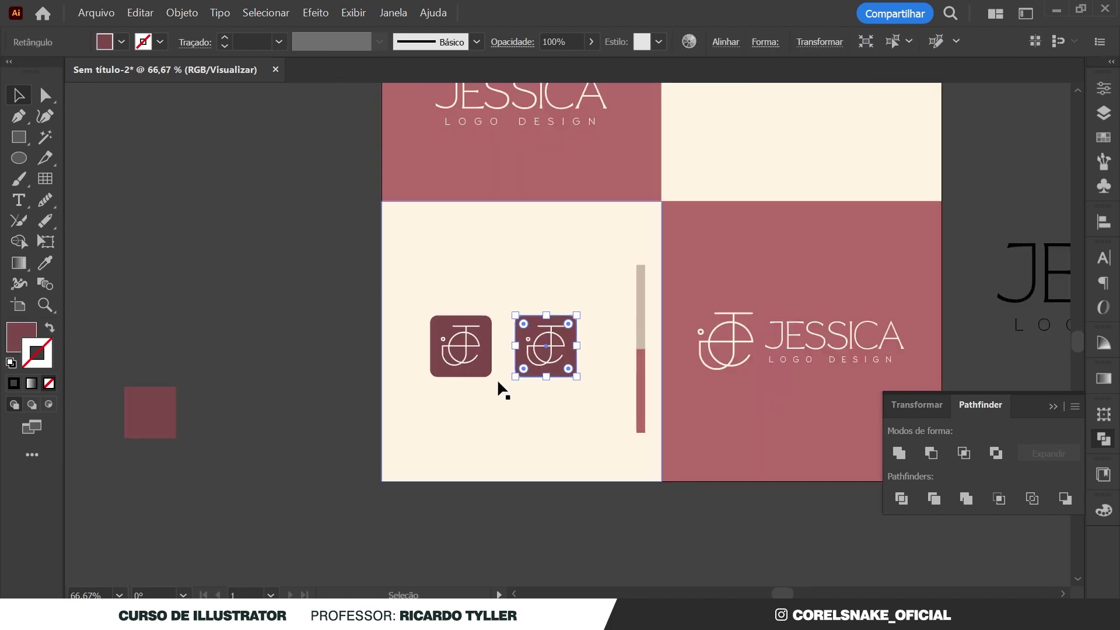
# Eyedropper the top-left block's lighter rose onto the copy's background square
pyautogui.press('i')
pyautogui.click(484, 175)
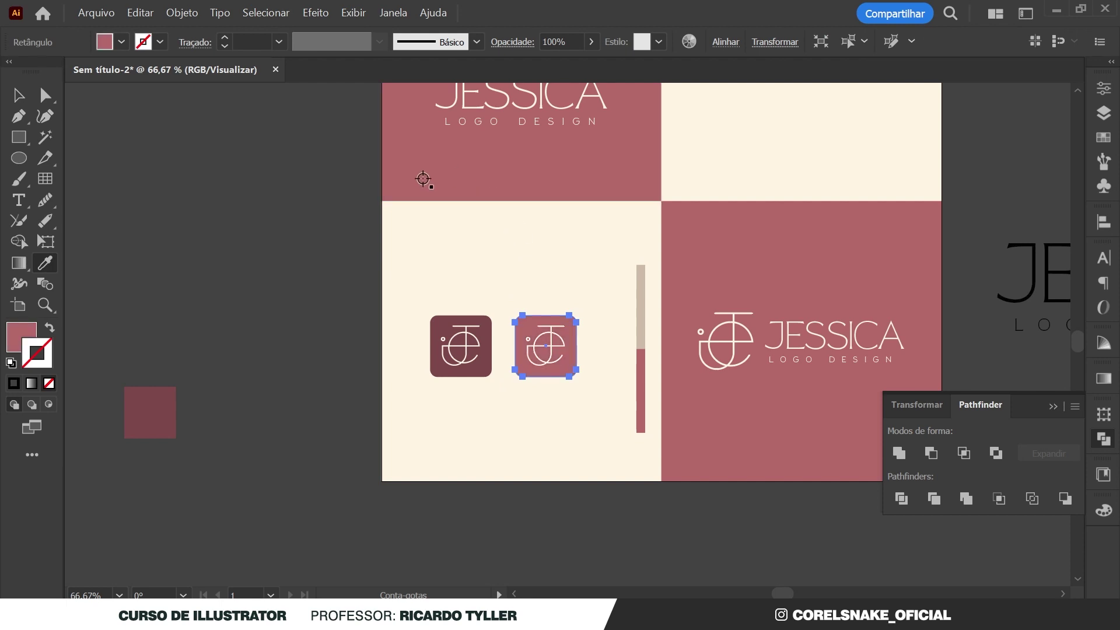
pyautogui.click(119, 139)
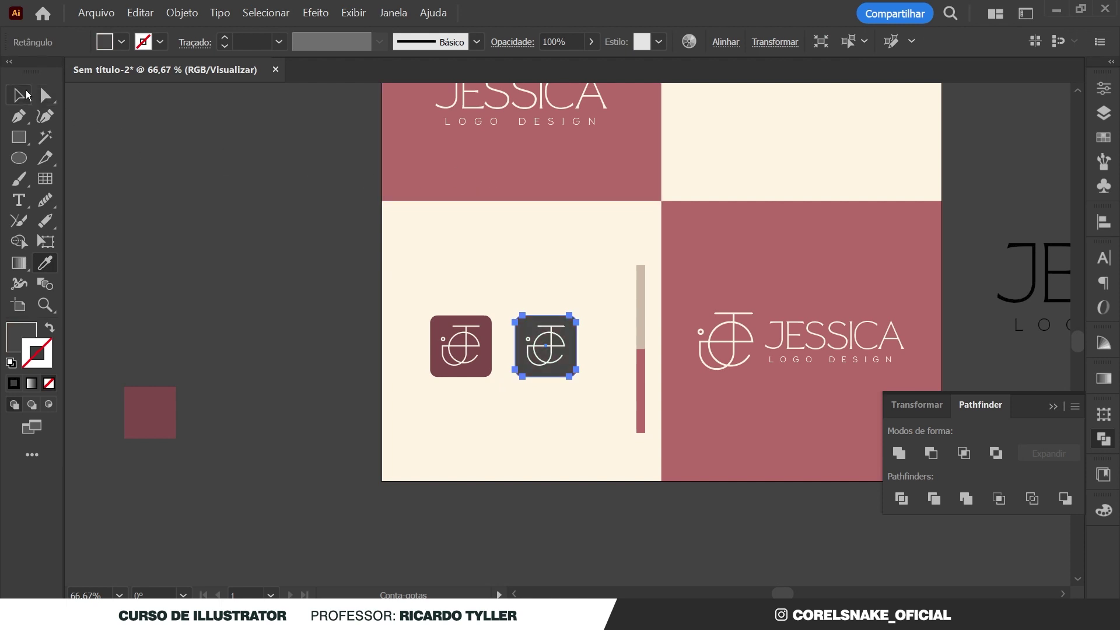
pyautogui.click(458, 201)
pyautogui.click(17, 96)
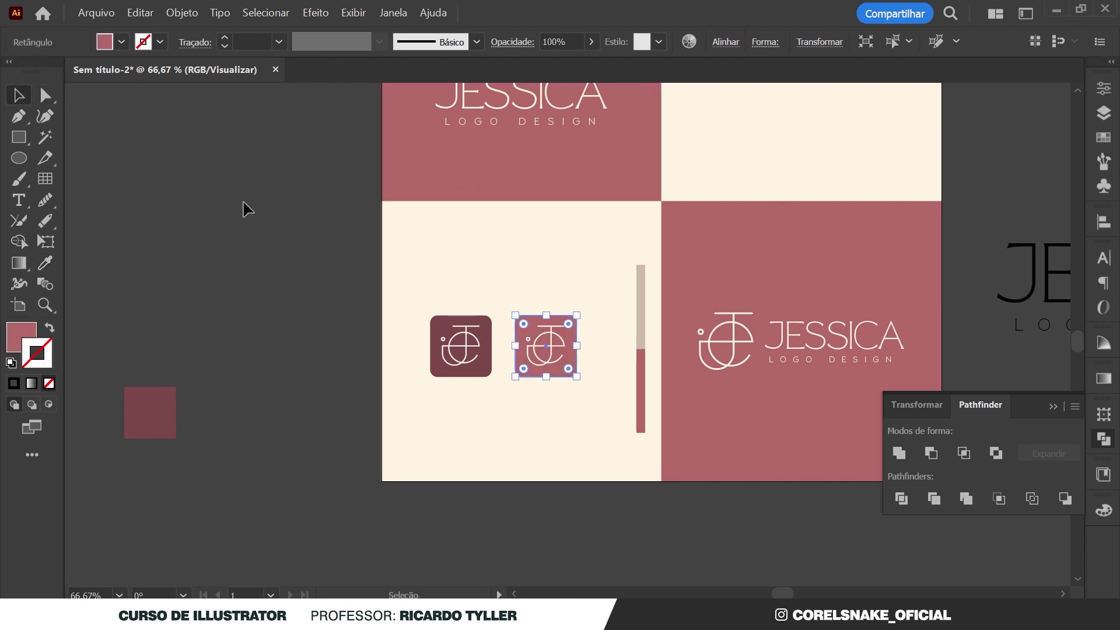
pyautogui.click(300, 274)
# Group both app icons with Ctrl+G and scale the pair up slightly
pyautogui.moveTo(583, 410); pyautogui.dragTo(571, 490)
pyautogui.keyDown('shift'); pyautogui.click(552, 457); pyautogui.keyUp('shift')
pyautogui.hotkey('ctrl', 'g')
pyautogui.moveTo(577, 378)
pyautogui.mouseDown()
pyautogui.moveTo(595, 384)
pyautogui.moveTo(543, 352)
pyautogui.mouseUp()
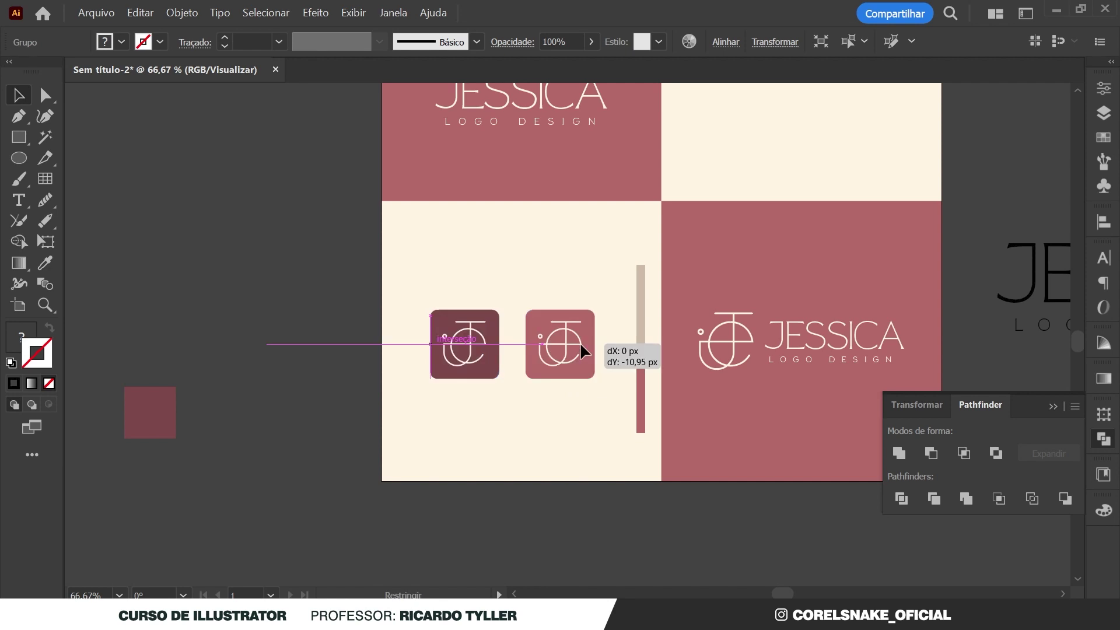
pyautogui.hotkey('ctrl', '-')
pyautogui.hotkey('ctrl', 'shift', 'a')
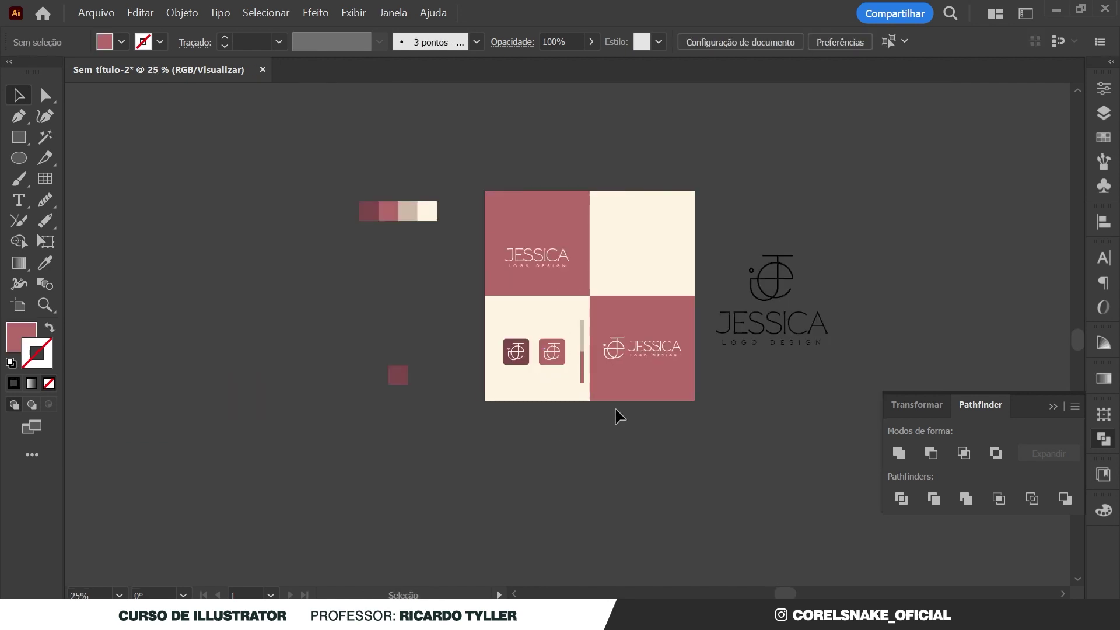
# Delete the palette swatches, small square and black reference logo from the pasteboard
pyautogui.hotkey('ctrl', '-')
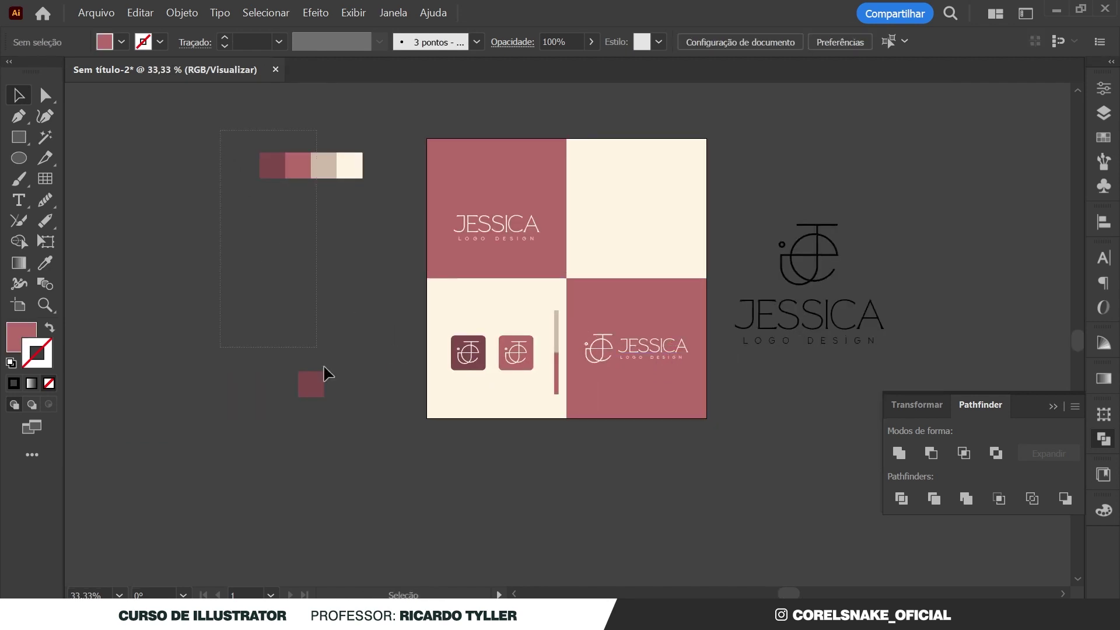
pyautogui.moveTo(393, 448); pyautogui.dragTo(393, 448)
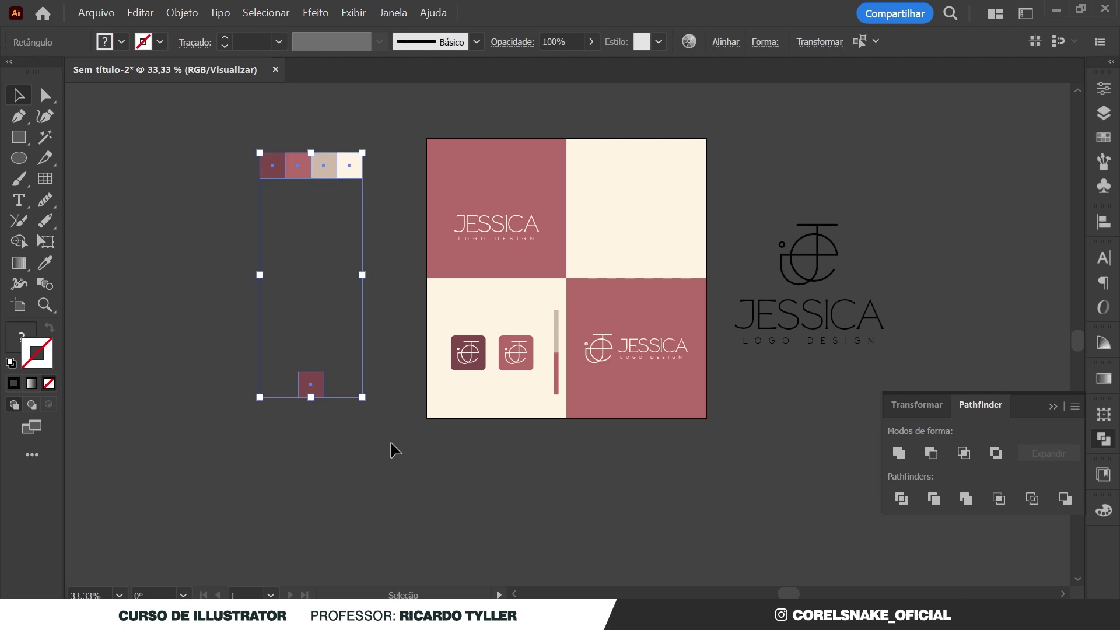
pyautogui.press('Delete')
pyautogui.scroll(1, 635, 251)
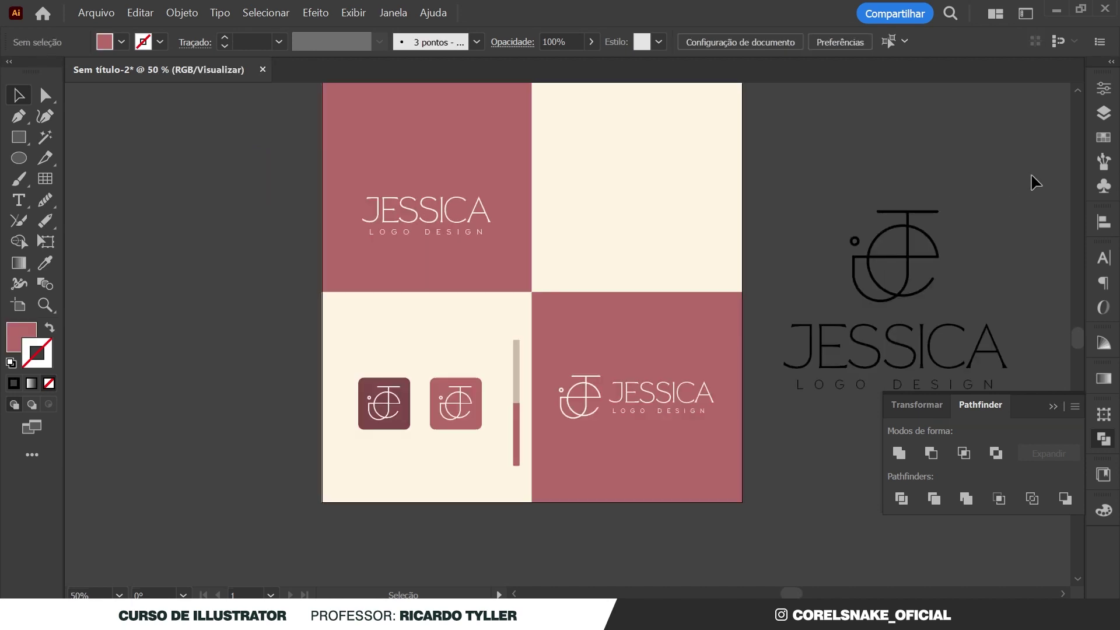
pyautogui.click(798, 389)
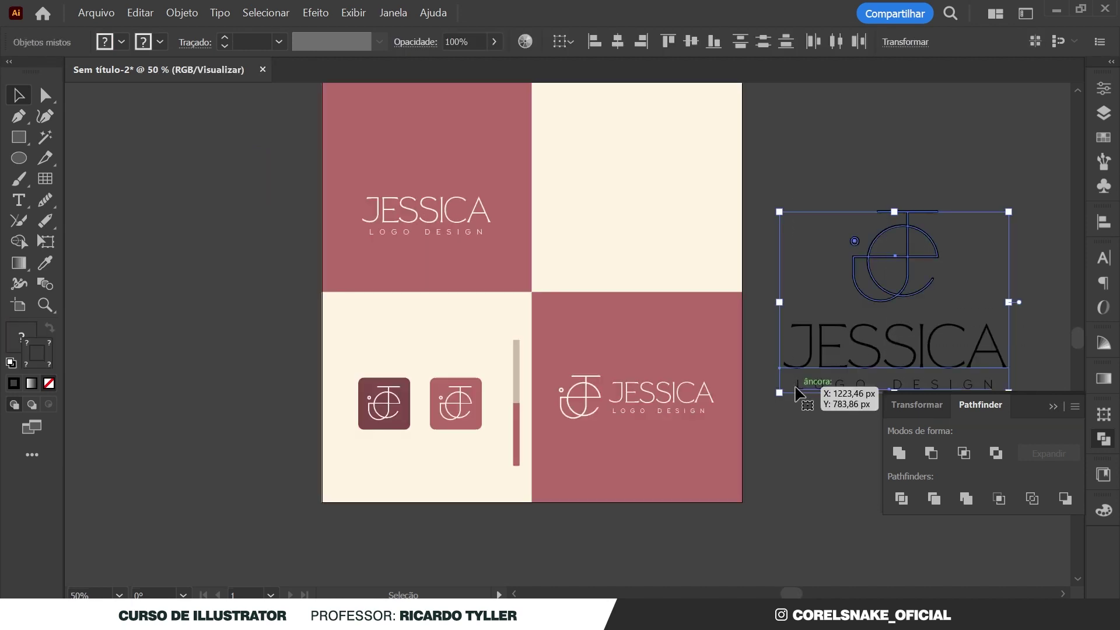
pyautogui.press('Delete')
# Delete the two app icons, then undo back to an earlier state
pyautogui.scroll(-1, 658, 352)
pyautogui.scroll(1, 705, 318)
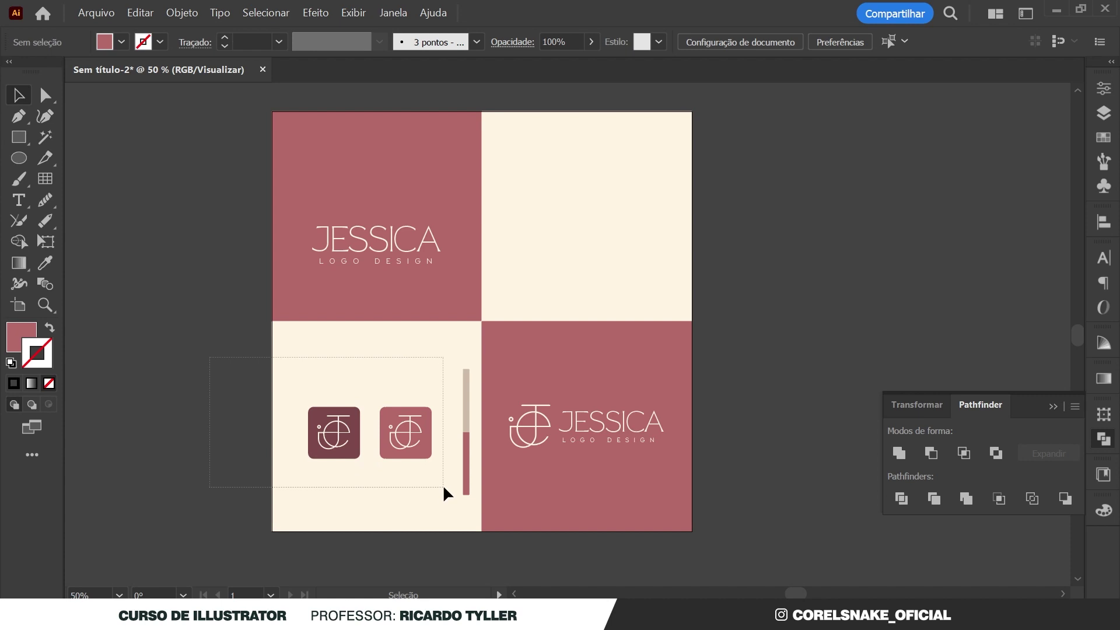
pyautogui.moveTo(444, 487); pyautogui.dragTo(437, 489)
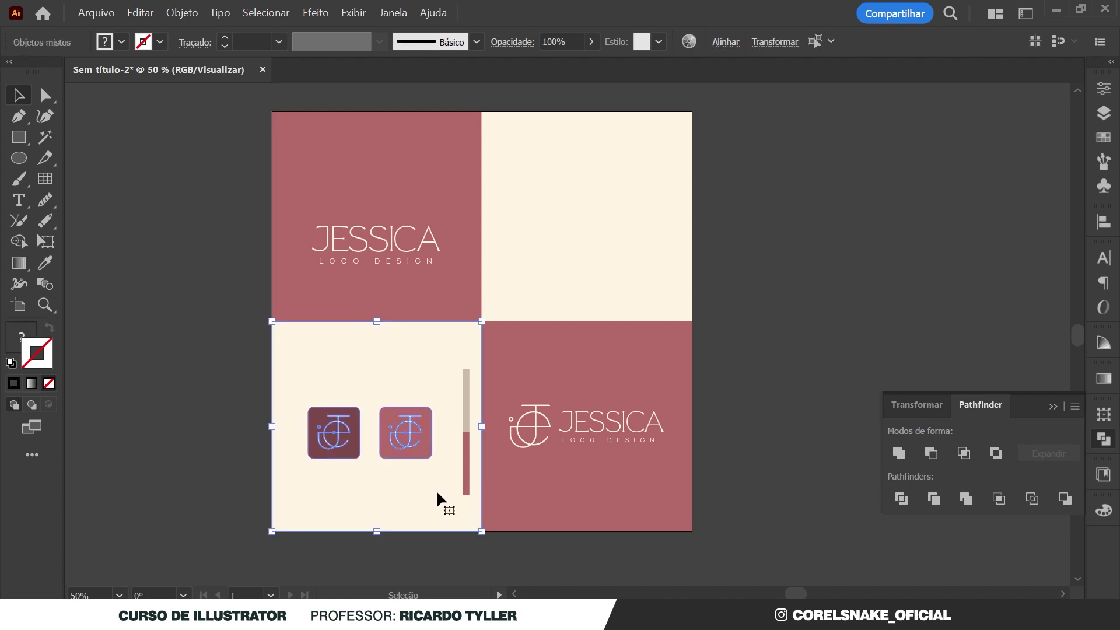
pyautogui.click(226, 378)
pyautogui.moveTo(216, 383); pyautogui.dragTo(429, 482)
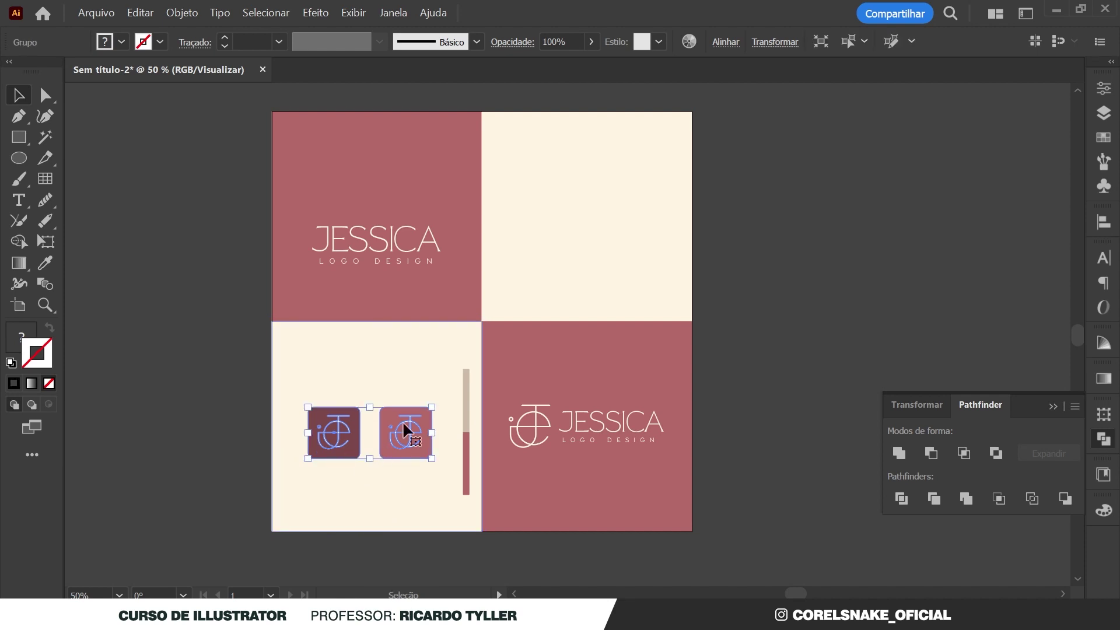
pyautogui.click(349, 432)
pyautogui.press('Delete')
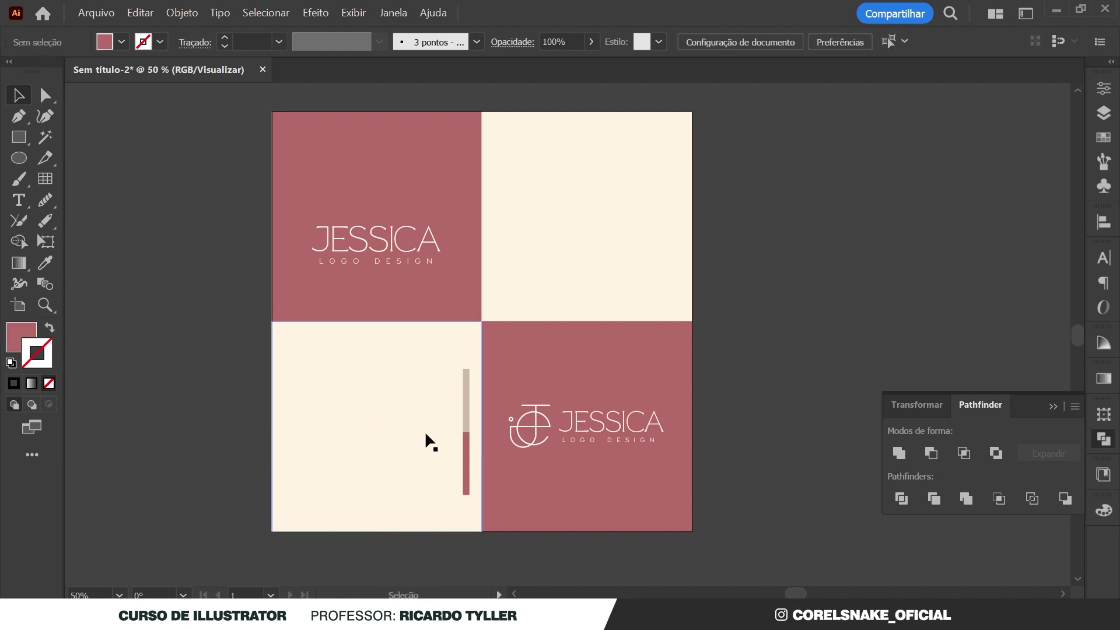
pyautogui.scroll(-1, 424, 430)
pyautogui.hotkey('ctrl', 'z')
pyautogui.hotkey('ctrl', 'z')
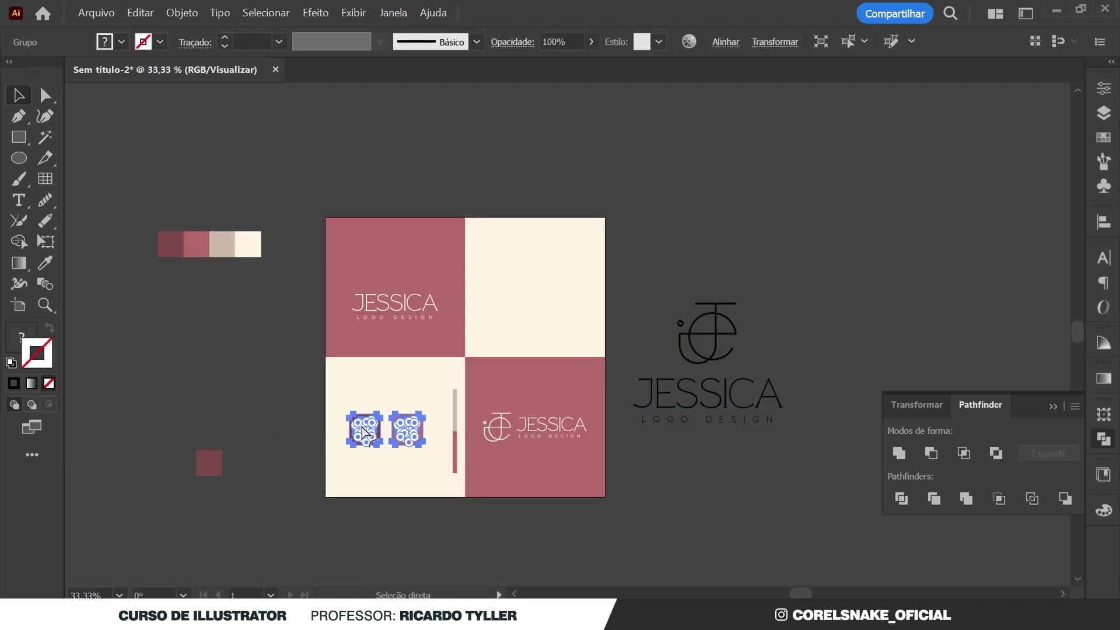
pyautogui.hotkey('ctrl', 'z')
# Remove the leftover swatches and dark square, restoring both finished app icons
pyautogui.moveTo(403, 432)
pyautogui.mouseDown()
pyautogui.moveTo(357, 432)
pyautogui.moveTo(391, 270)
pyautogui.mouseUp()
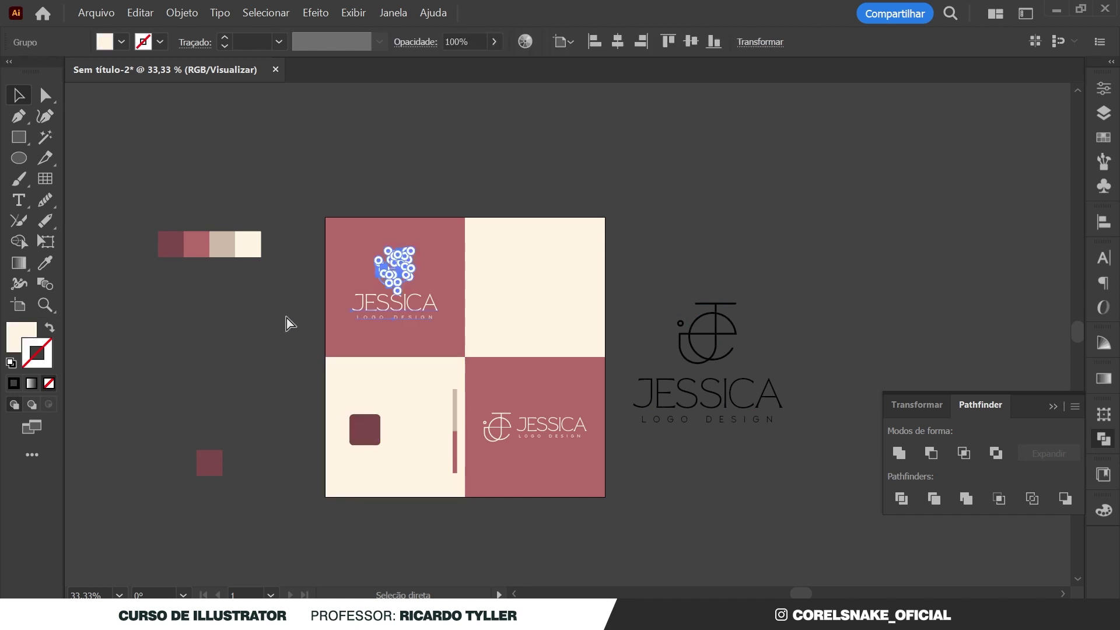
pyautogui.click(235, 343)
pyautogui.click(277, 525)
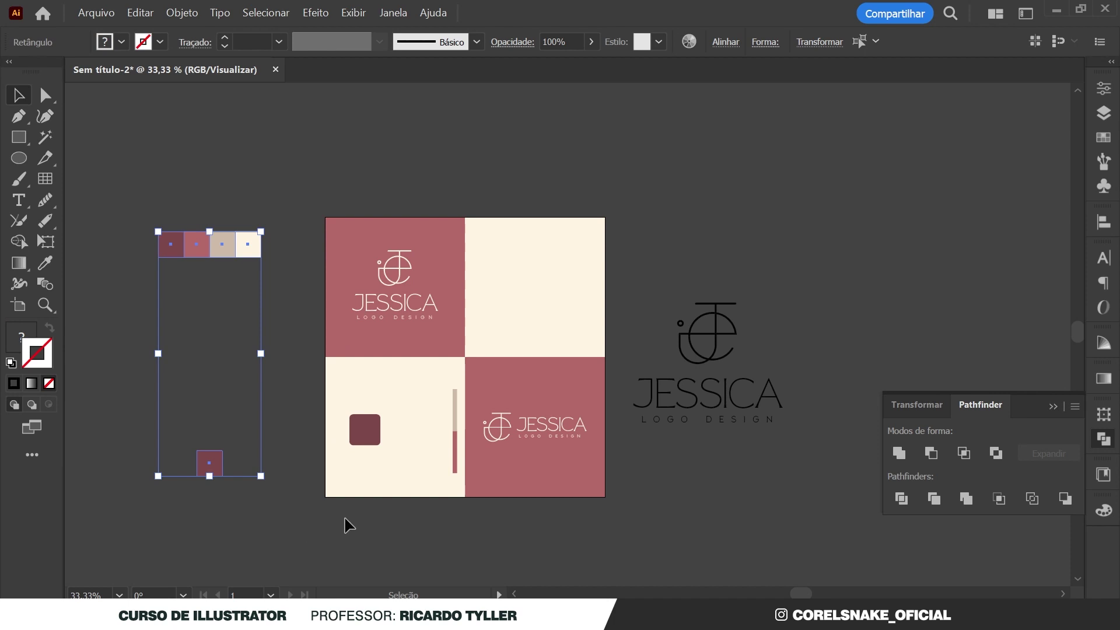
pyautogui.press('Delete')
pyautogui.click(365, 430)
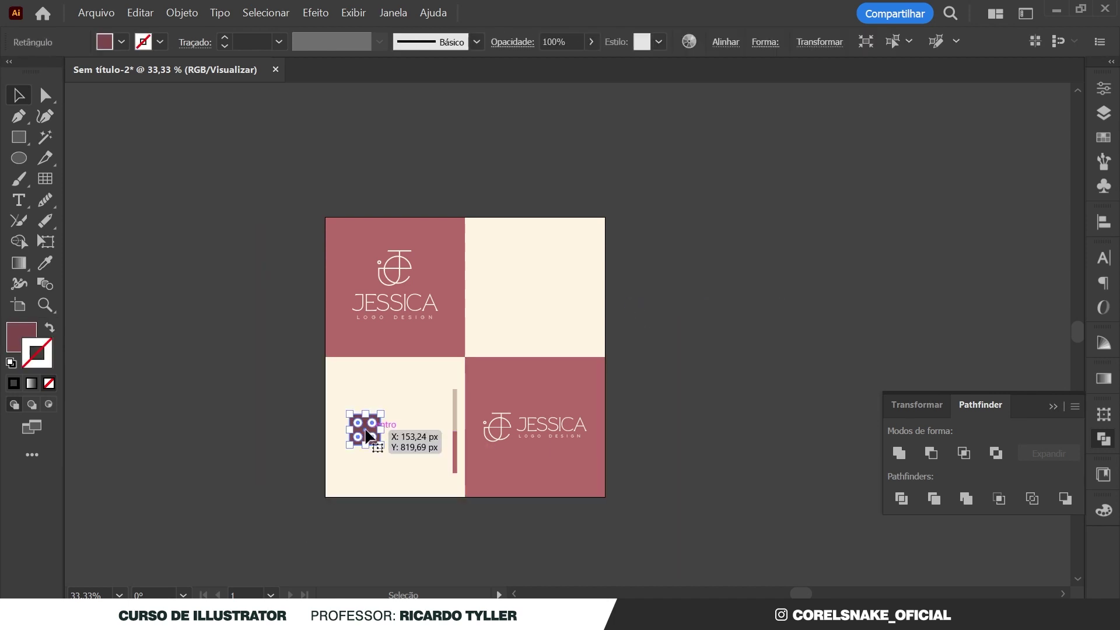
pyautogui.press('Delete')
pyautogui.hotkey('ctrl', 'z')
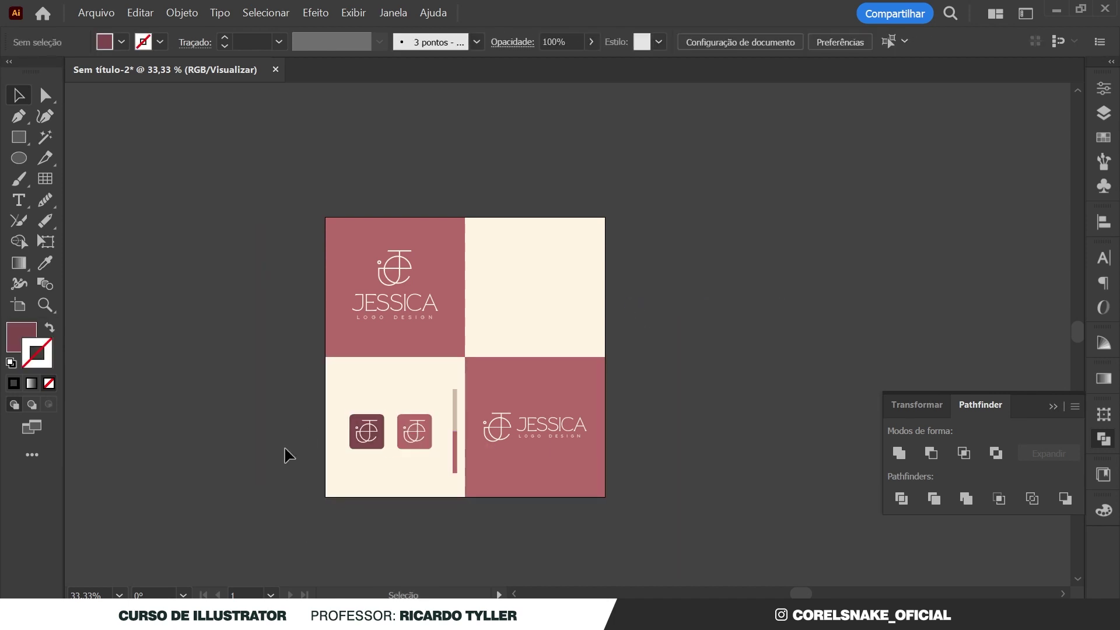
pyautogui.hotkey('ctrl', '0')
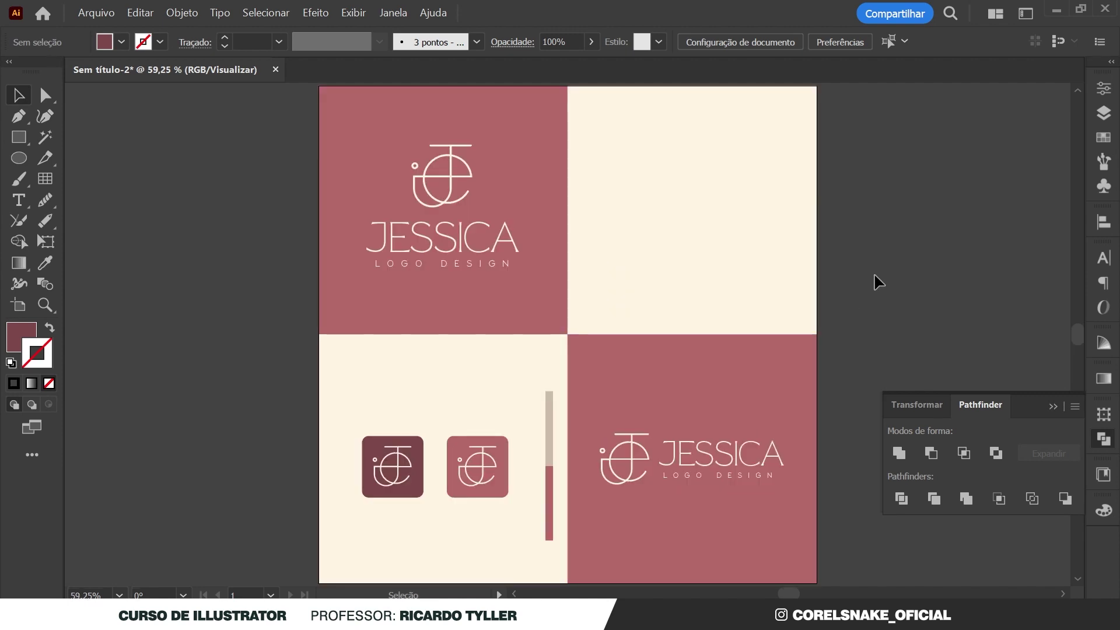
pyautogui.hotkey('ctrl', 'z')
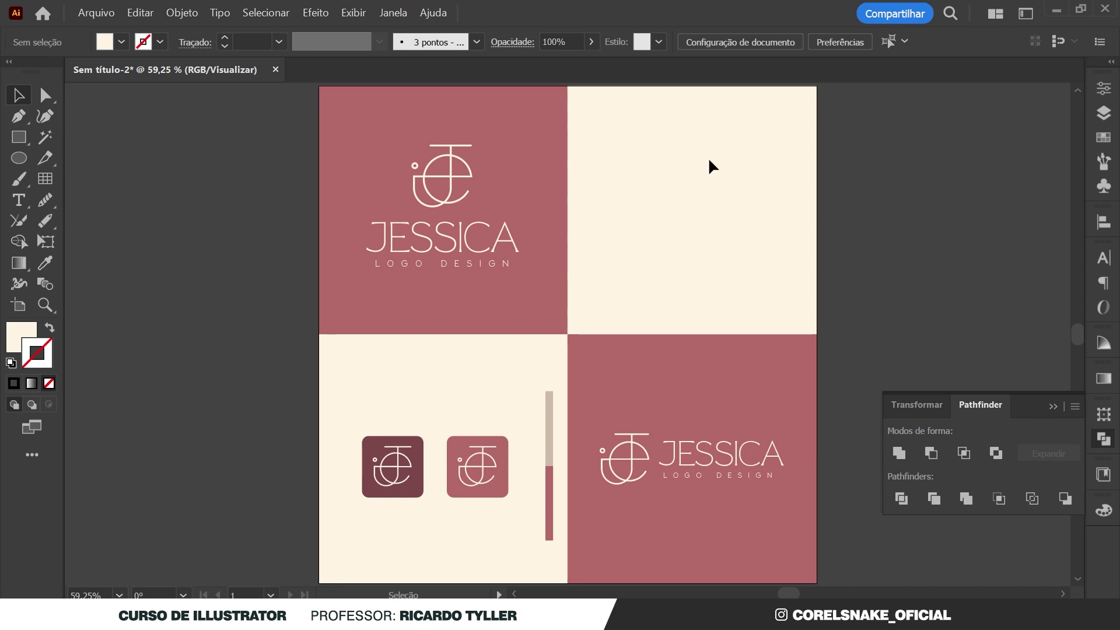
# Marquee-select the stacked JESSICA logo group in Illustrator so it can be copied
pyautogui.moveTo(231, 108); pyautogui.dragTo(318, 292)
pyautogui.moveTo(569, 298); pyautogui.dragTo(569, 299)
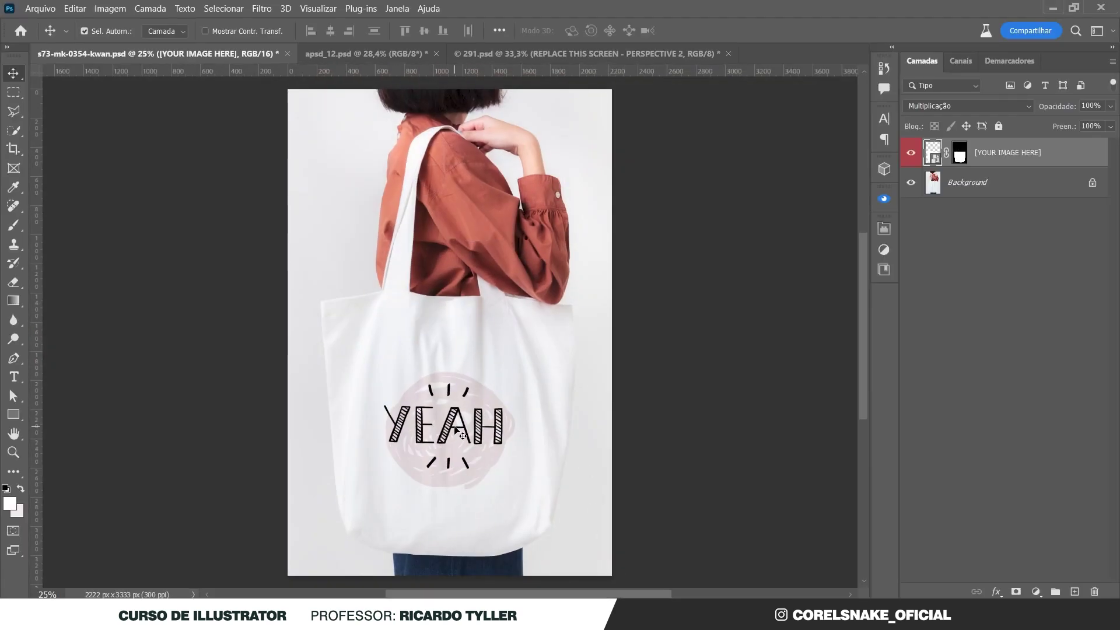
# Open the tote's placeholder smart object and add a white Solid Color fill layer
pyautogui.doubleClick(934, 157)
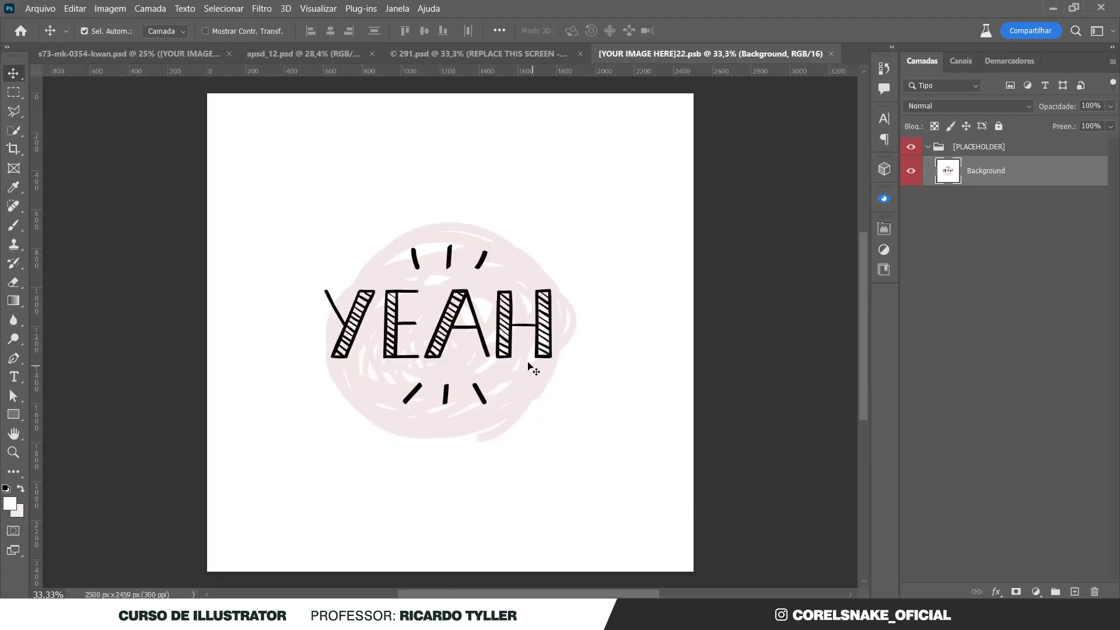
pyautogui.click(1038, 591)
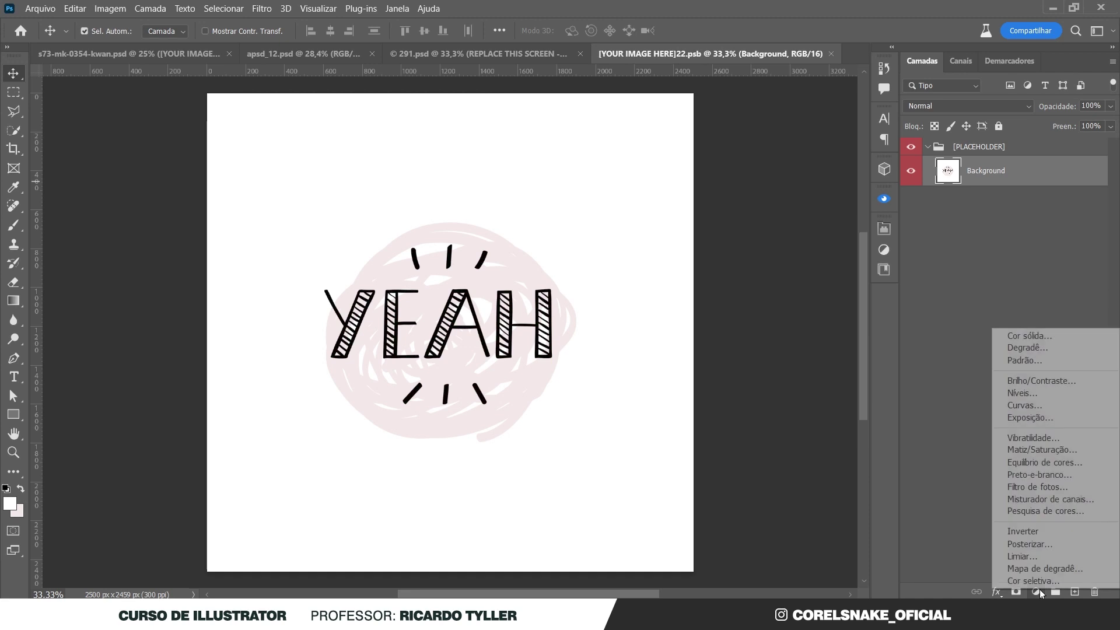
pyautogui.click(1027, 333)
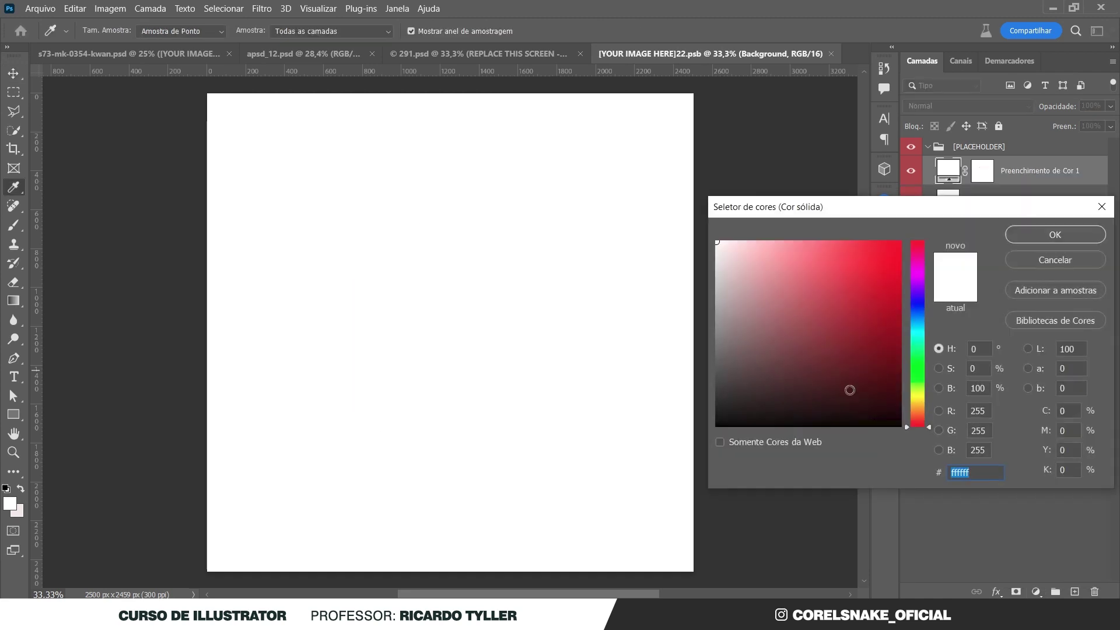
pyautogui.click(1033, 235)
# Paste the JESSICA logo as a Smart Object, then return to the tote mockup
pyautogui.press('v')
pyautogui.hotkey('ctrl', 'v')
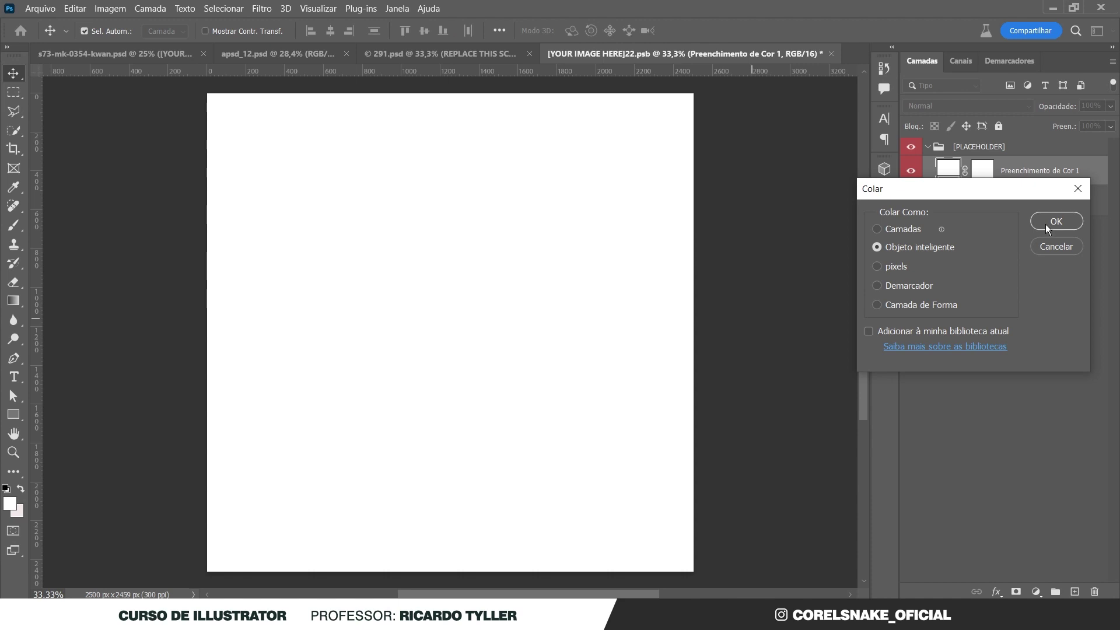
pyautogui.click(1046, 224)
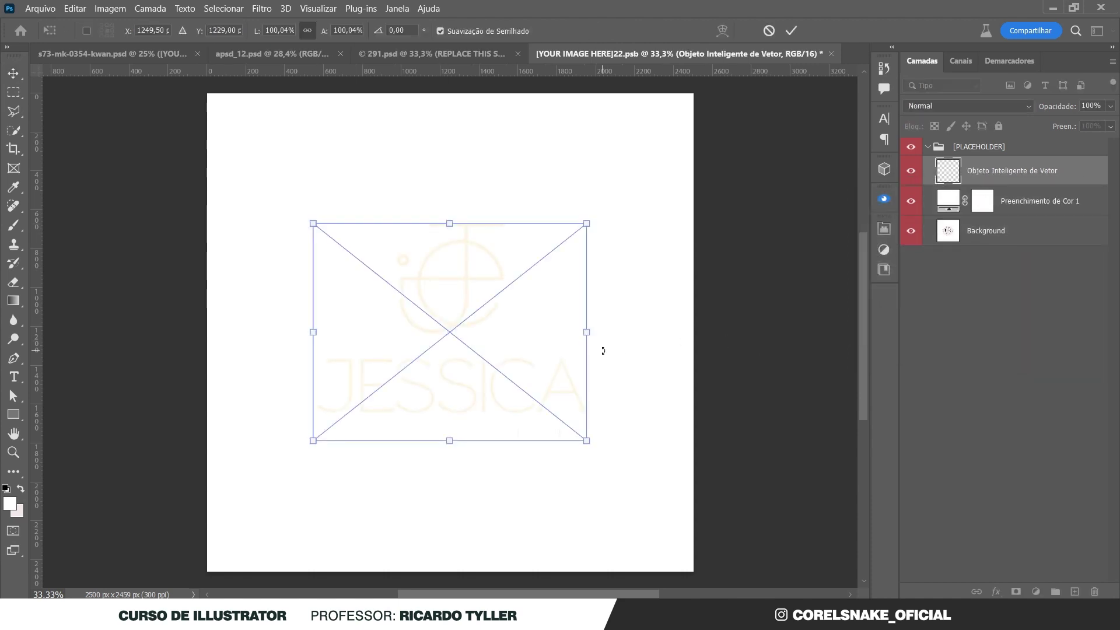
pyautogui.press('Return')
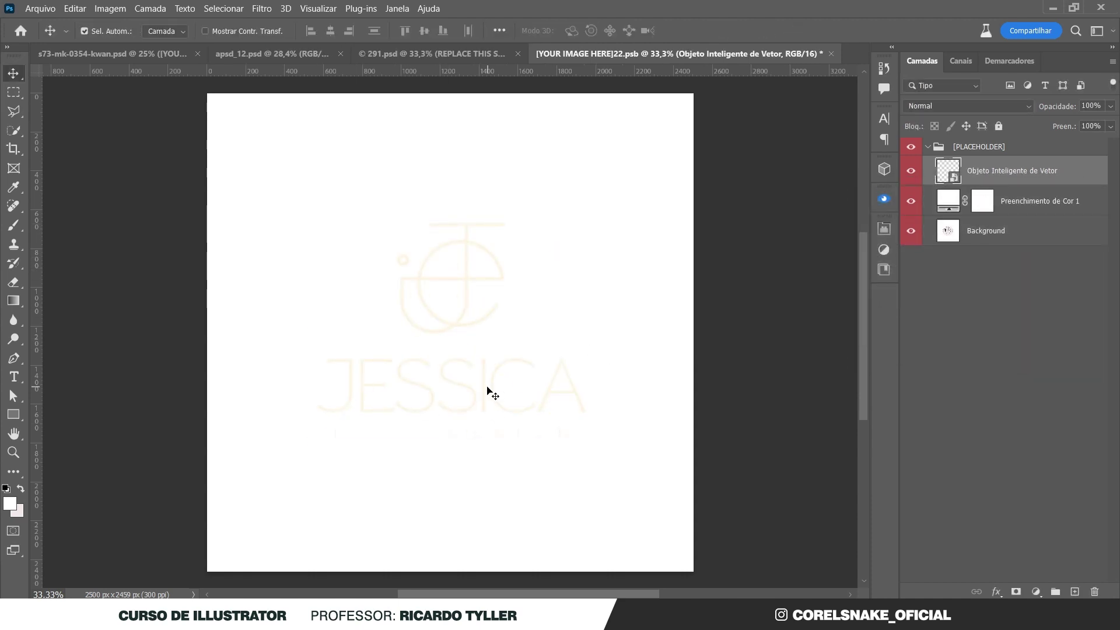
pyautogui.click(155, 54)
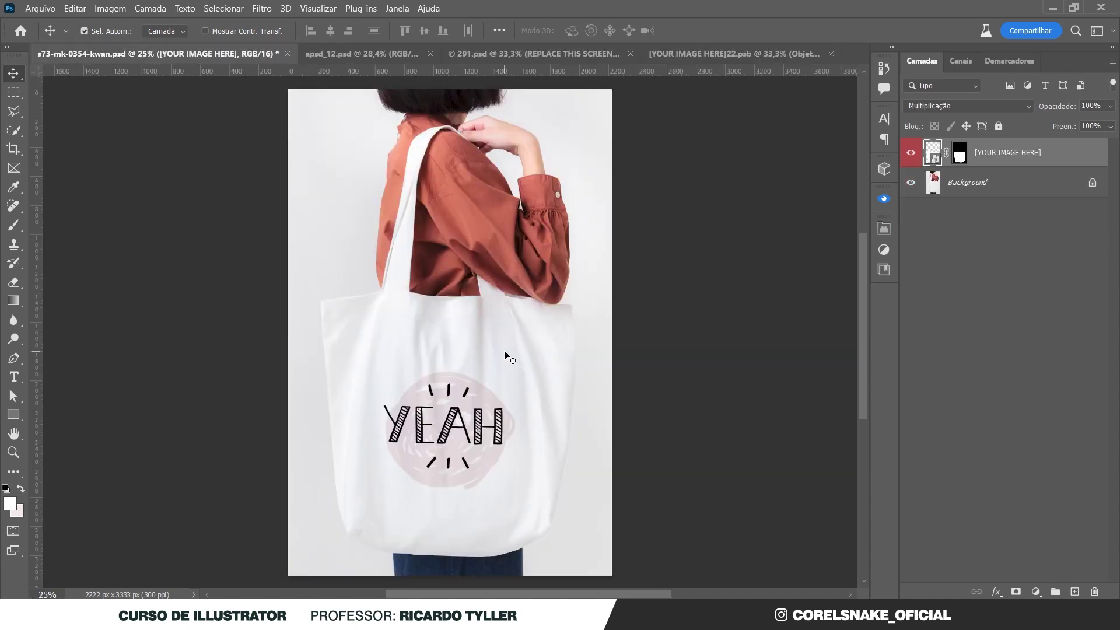
# Paste a snip of the red shirt into the placeholder and sample red 8d3c2c as foreground
pyautogui.press('super+shift+s')
pyautogui.moveTo(336, 156); pyautogui.dragTo(527, 346)
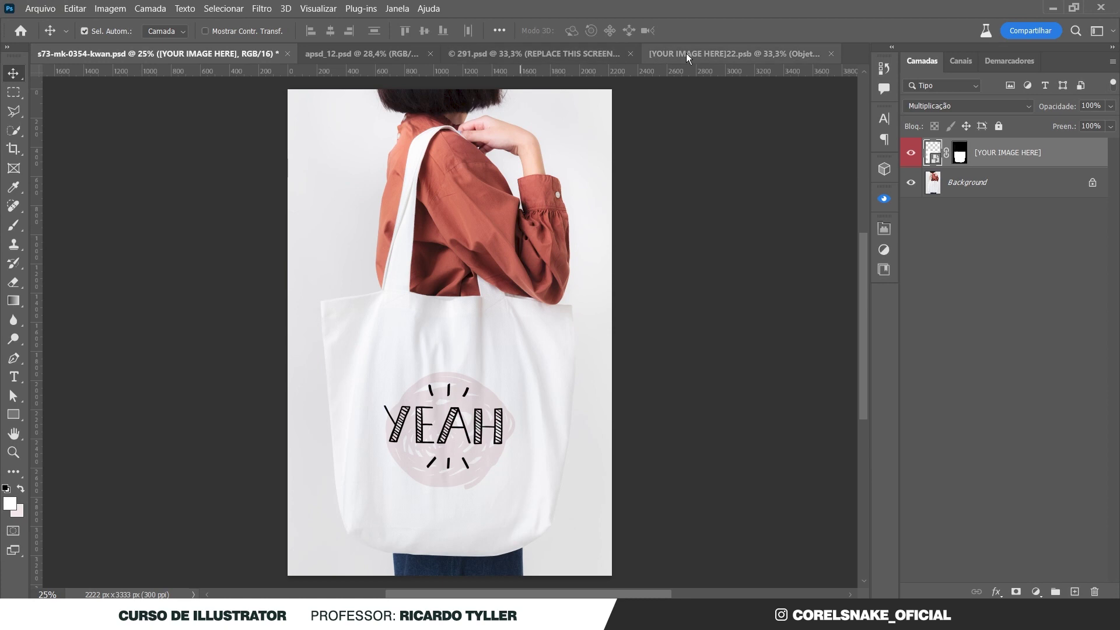
pyautogui.click(734, 54)
pyautogui.hotkey('ctrl', 'v')
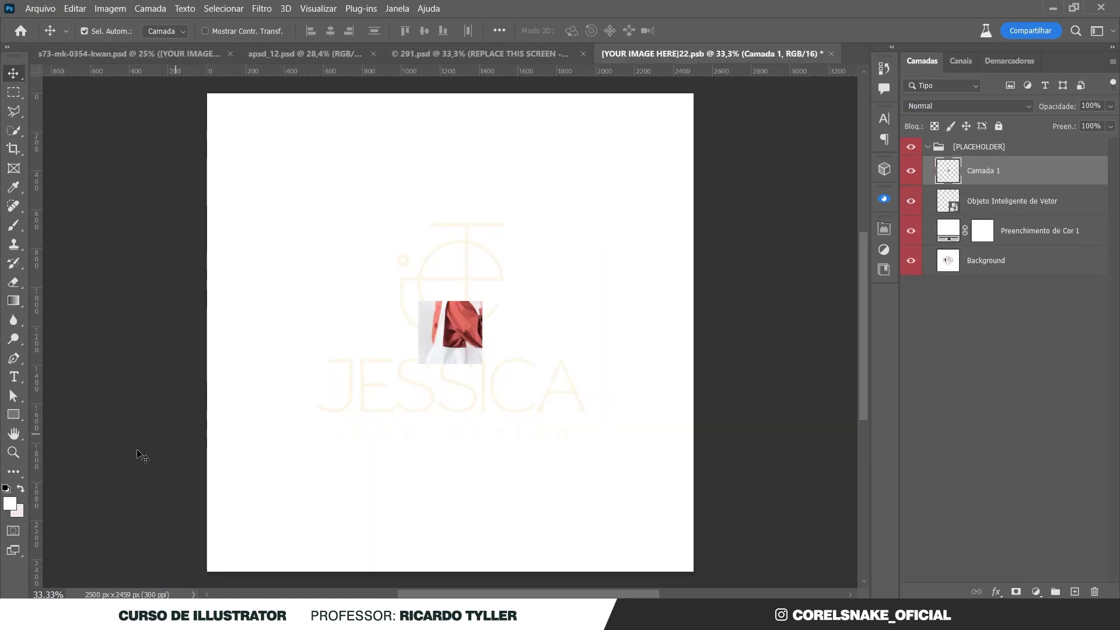
pyautogui.click(9, 504)
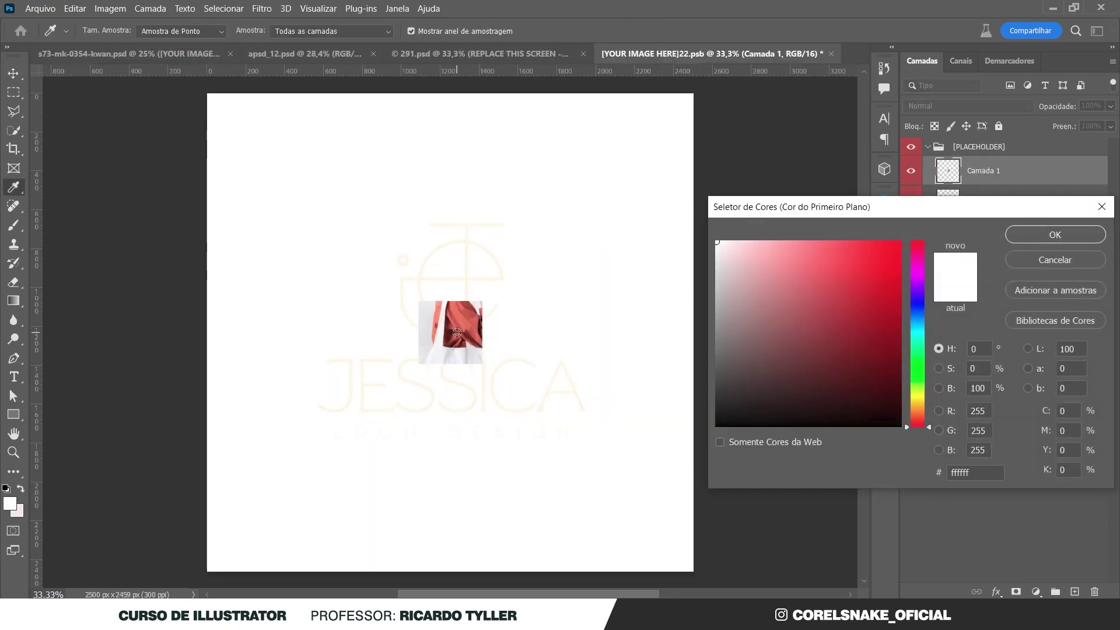
pyautogui.click(453, 335)
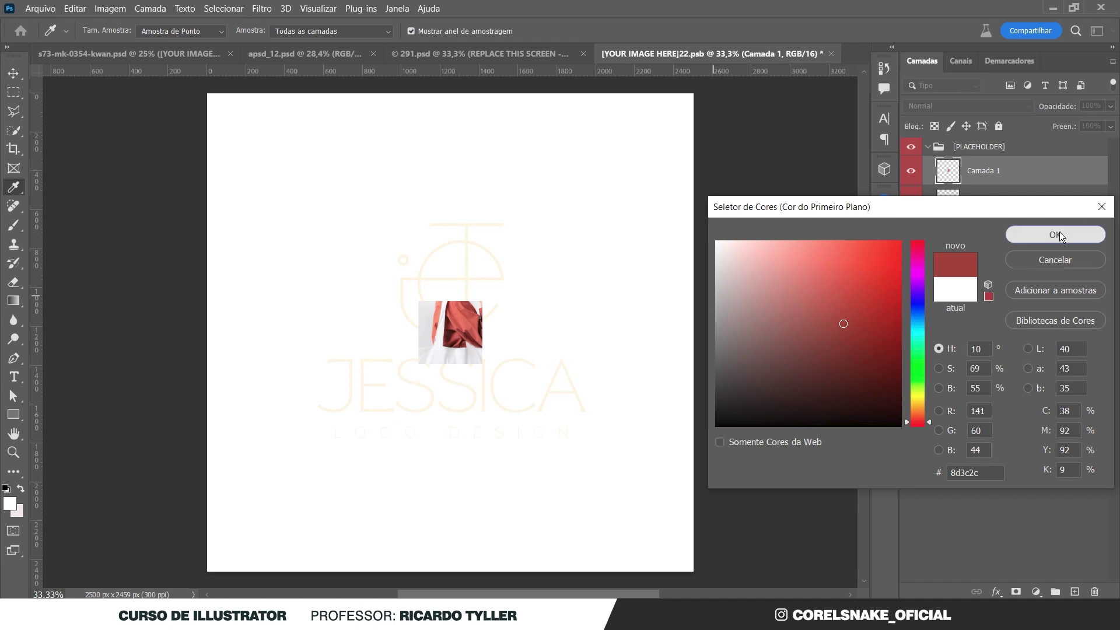
pyautogui.click(1055, 235)
# Try a Color Overlay style on the shirt snippet layer, then cancel it
pyautogui.doubleClick(1033, 171)
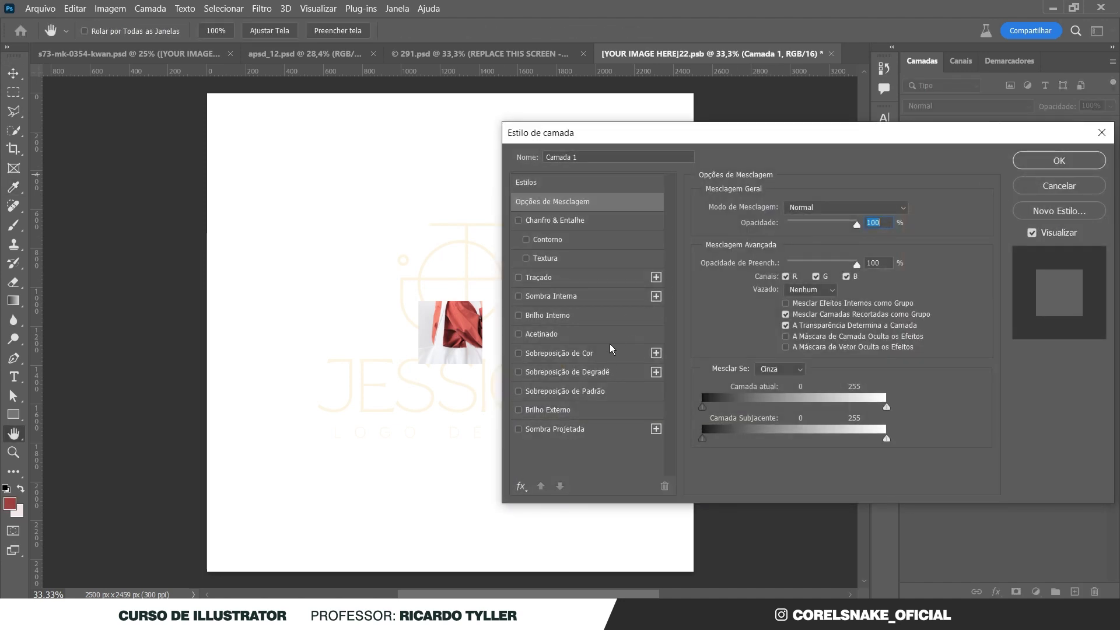
pyautogui.click(618, 353)
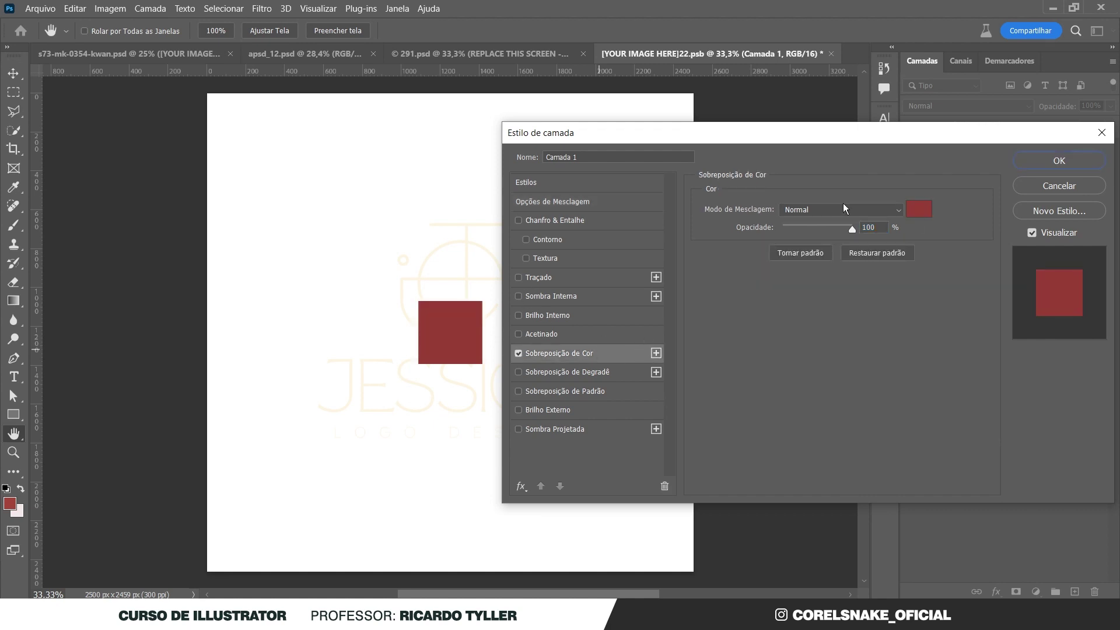
pyautogui.click(925, 213)
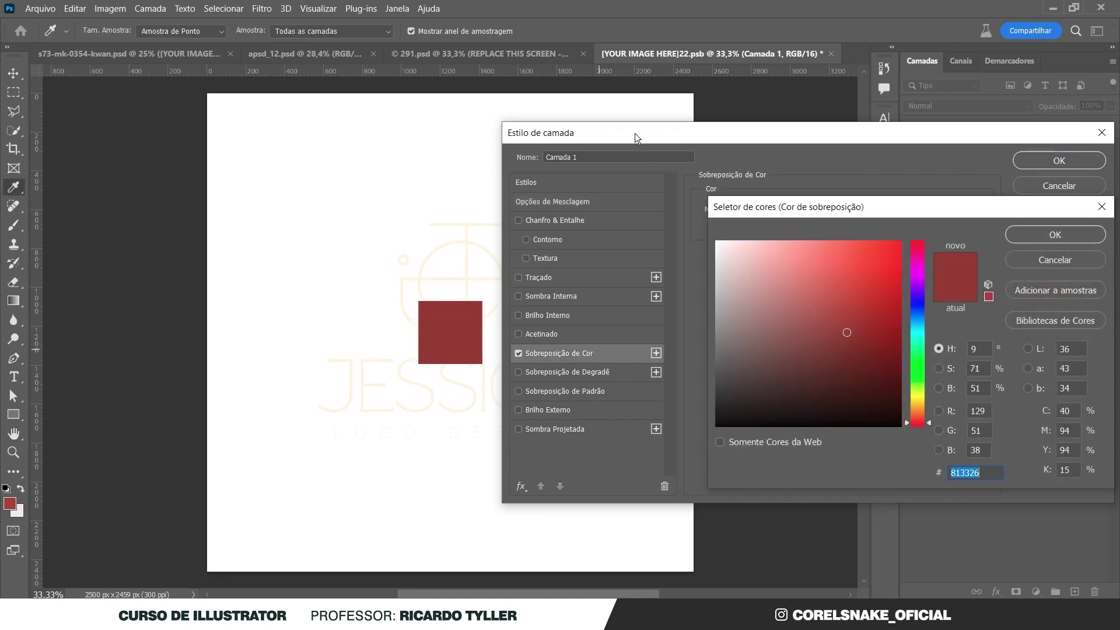
pyautogui.click(1076, 257)
pyautogui.moveTo(769, 141)
pyautogui.mouseDown()
pyautogui.moveTo(935, 118)
pyautogui.moveTo(558, 181)
pyautogui.mouseUp()
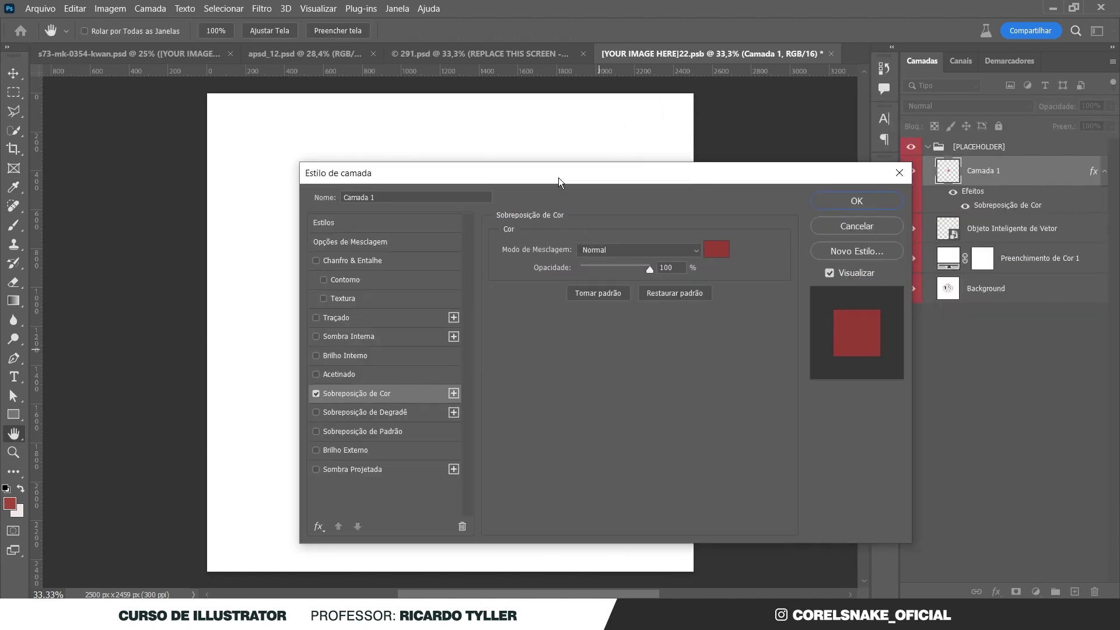
pyautogui.click(866, 257)
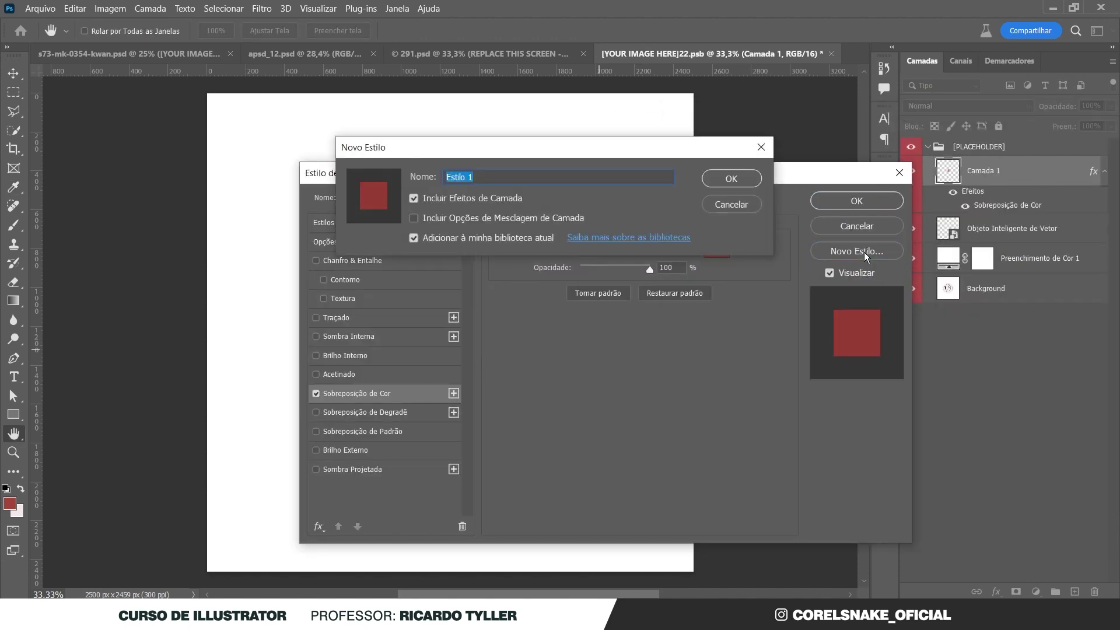
pyautogui.click(736, 207)
pyautogui.click(854, 227)
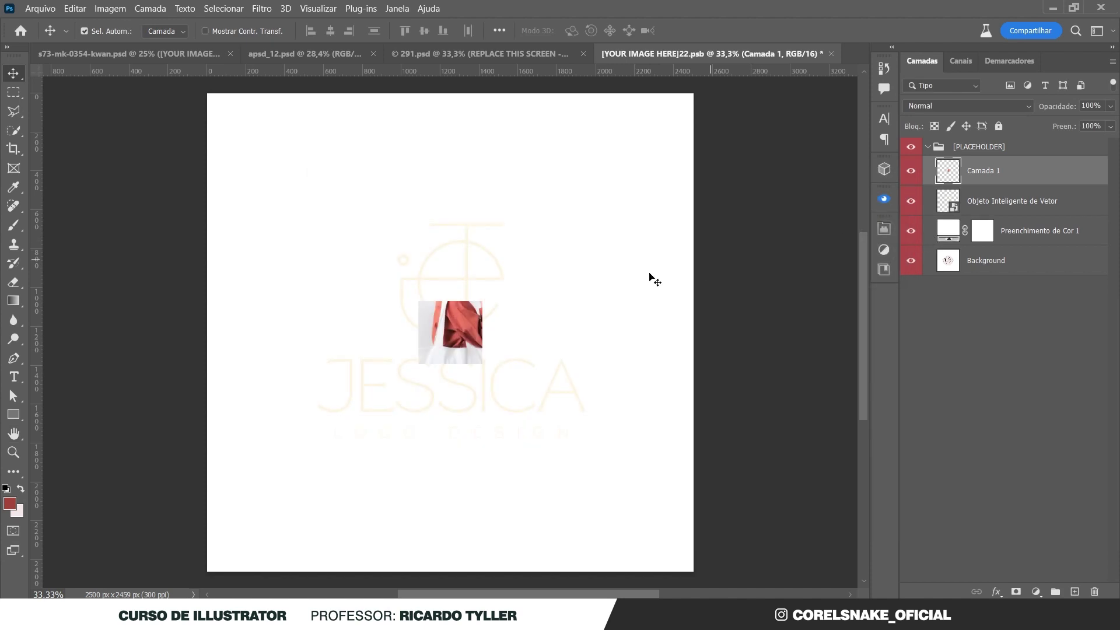
# Move the shirt snippet beside the logo and add a Color Overlay style to the logo layer
pyautogui.moveTo(487, 325); pyautogui.dragTo(645, 324)
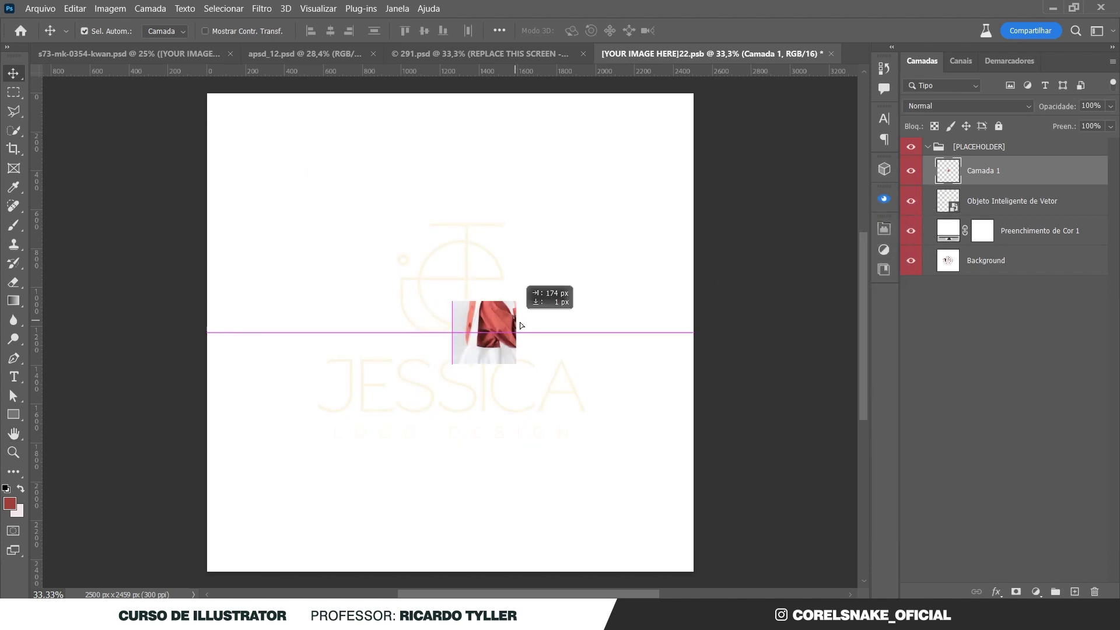
pyautogui.click(986, 202)
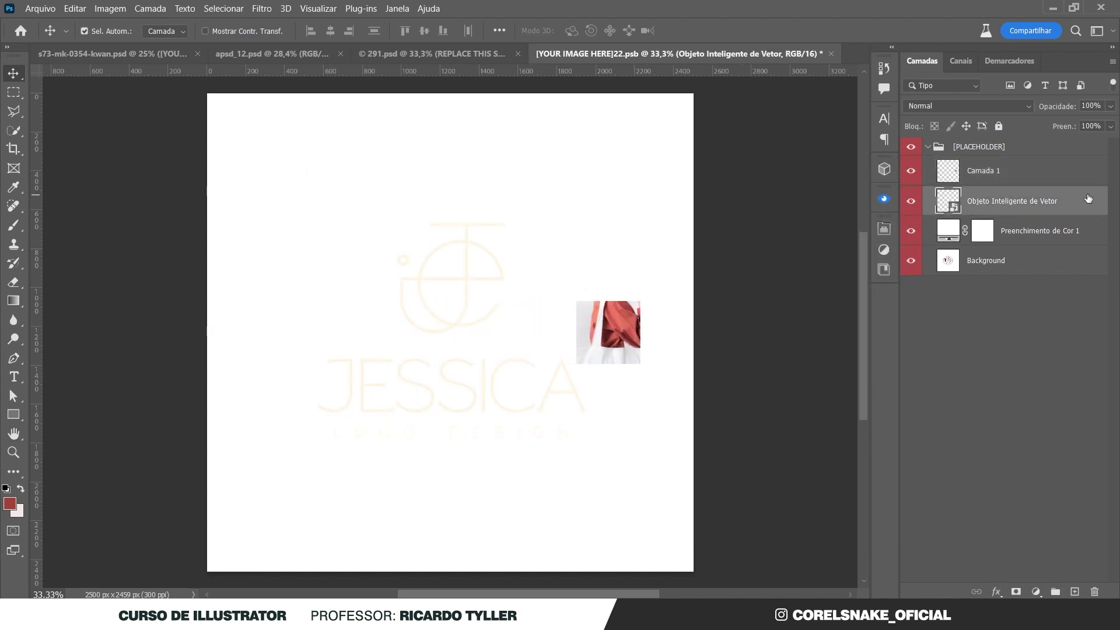
pyautogui.doubleClick(1021, 204)
pyautogui.moveTo(670, 181)
pyautogui.mouseDown()
pyautogui.moveTo(1021, 180)
pyautogui.moveTo(1095, 145)
pyautogui.mouseUp()
pyautogui.click(813, 363)
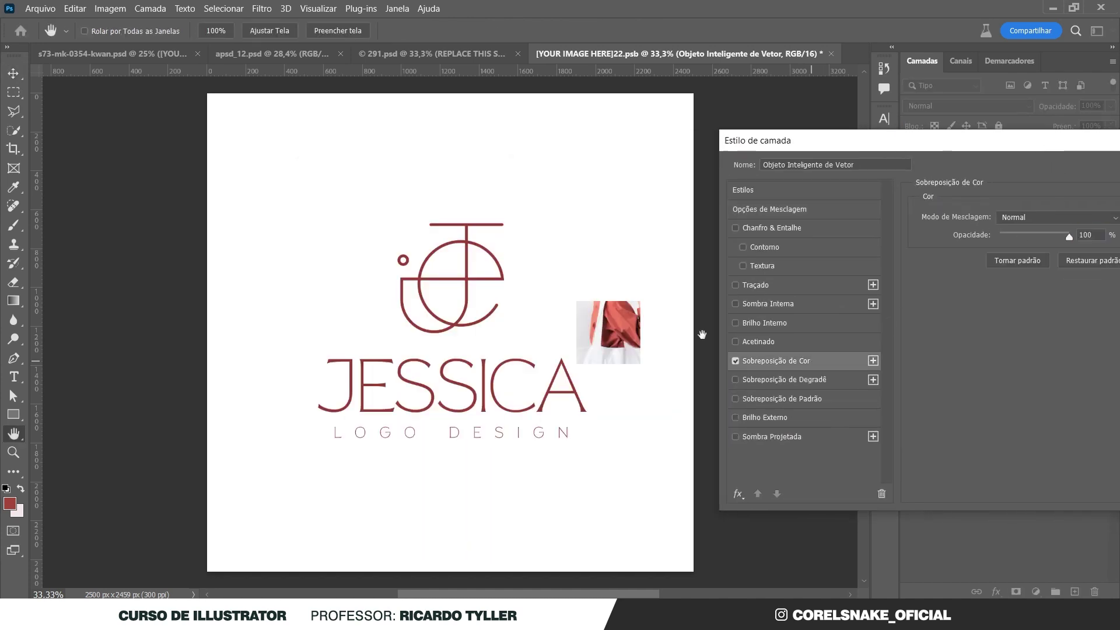
pyautogui.moveTo(894, 145); pyautogui.dragTo(787, 117)
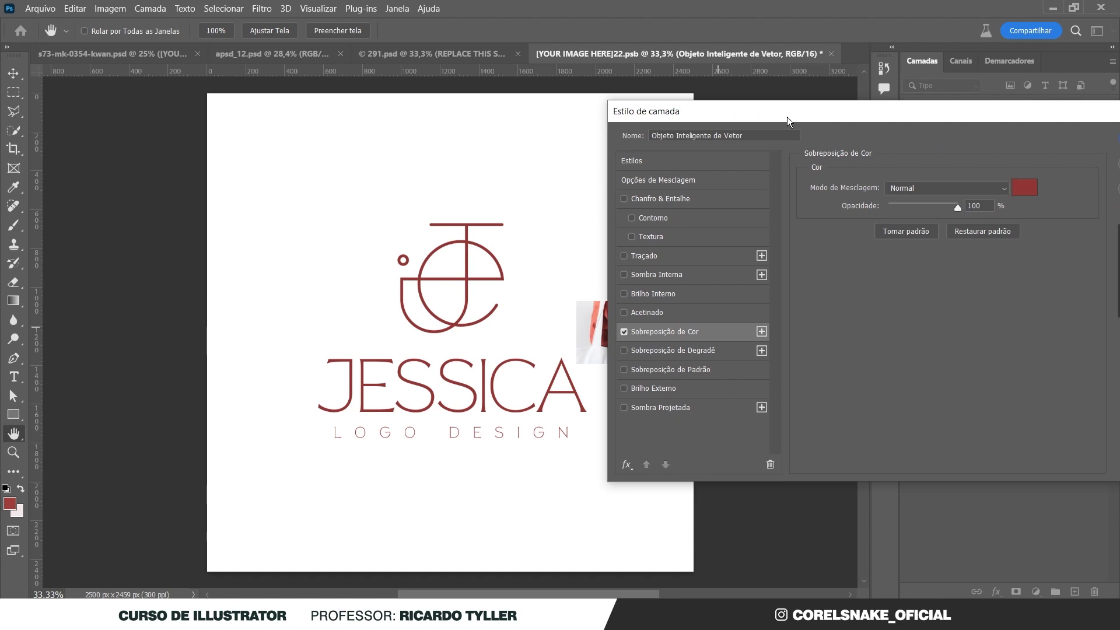
pyautogui.click(1022, 189)
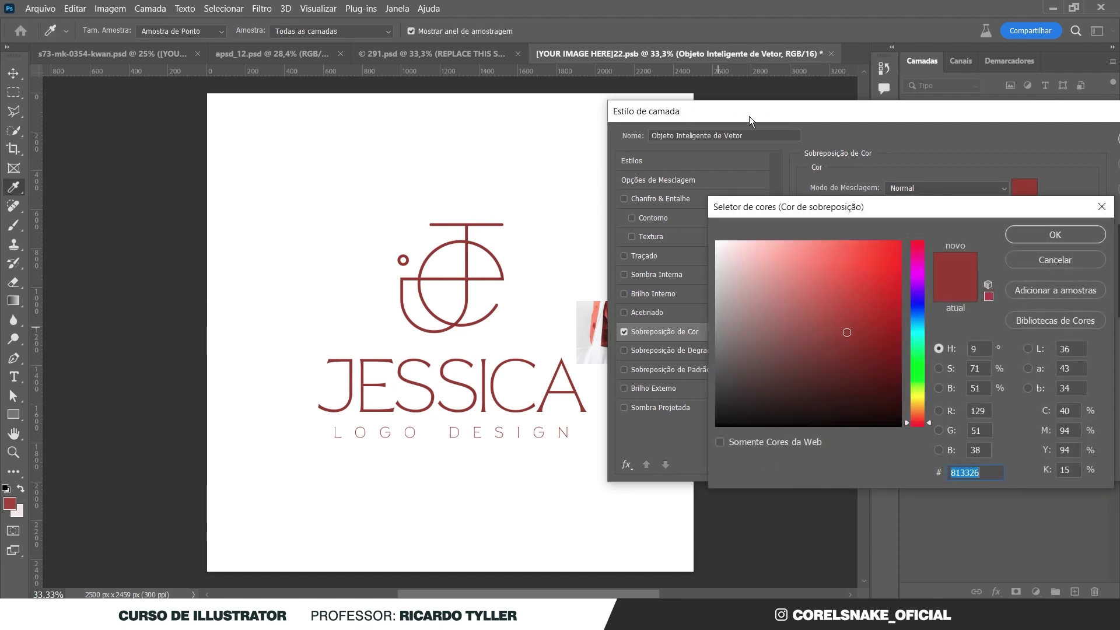
pyautogui.click(1035, 241)
# Apply the dark red overlay to the logo, hide Camada 1, and save the placeholder file
pyautogui.moveTo(873, 117); pyautogui.dragTo(929, 129)
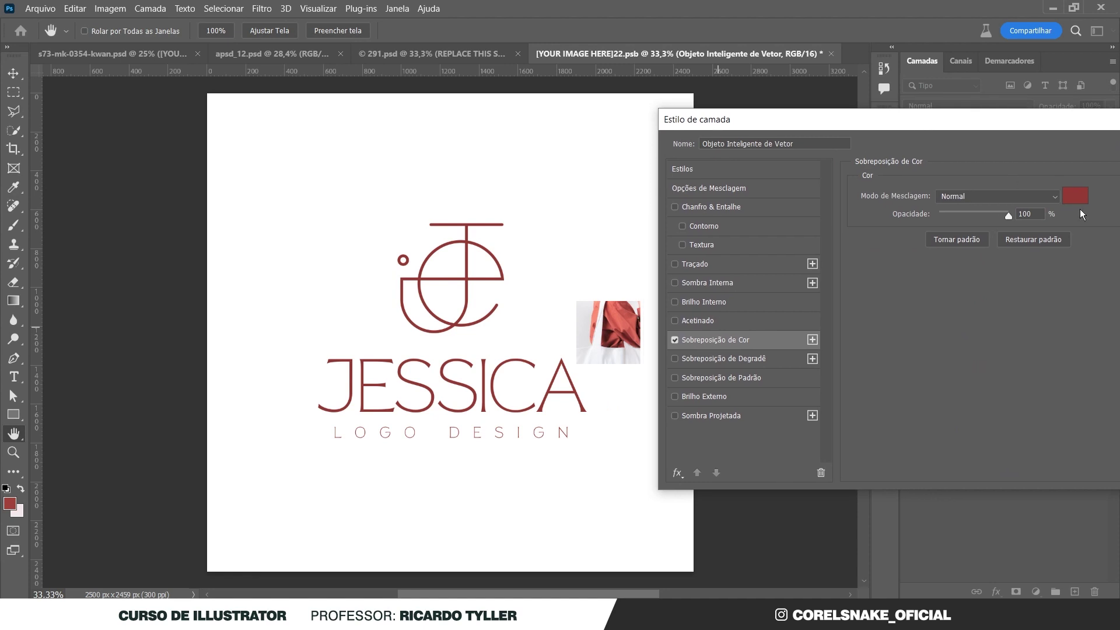
pyautogui.click(1075, 193)
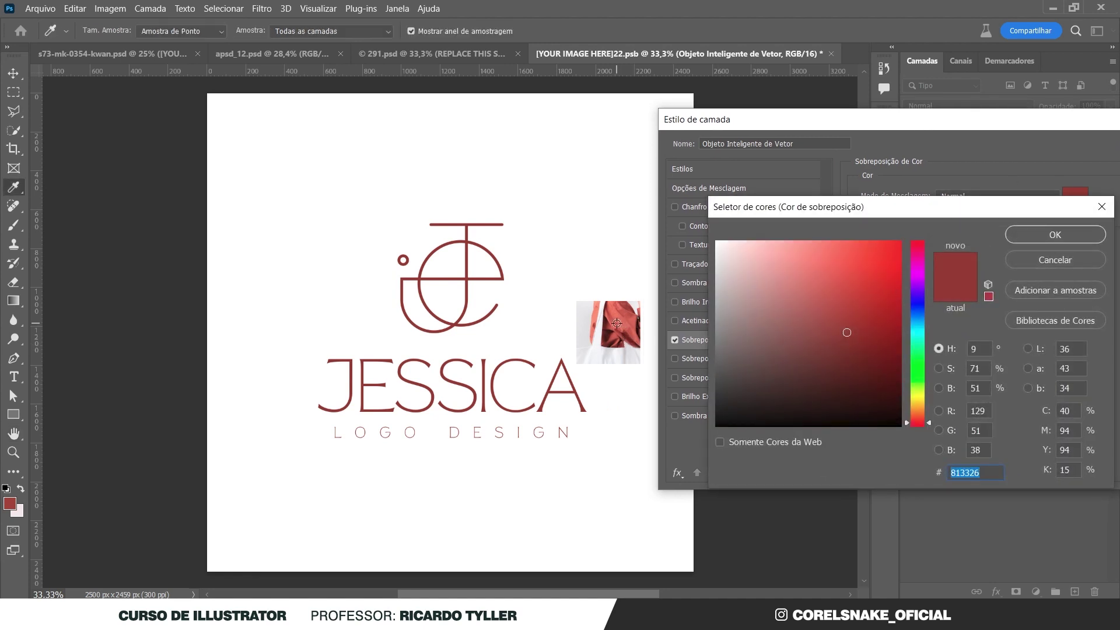
pyautogui.moveTo(617, 323); pyautogui.dragTo(608, 326)
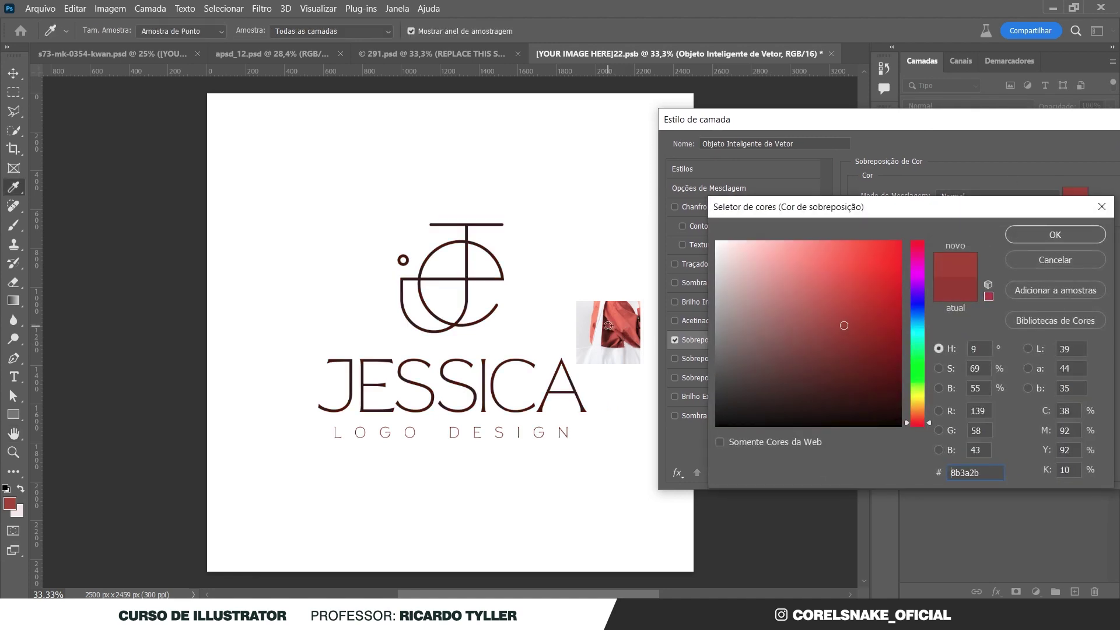
pyautogui.moveTo(608, 326)
pyautogui.mouseDown()
pyautogui.moveTo(616, 338)
pyautogui.moveTo(611, 330)
pyautogui.mouseUp()
pyautogui.click(1057, 263)
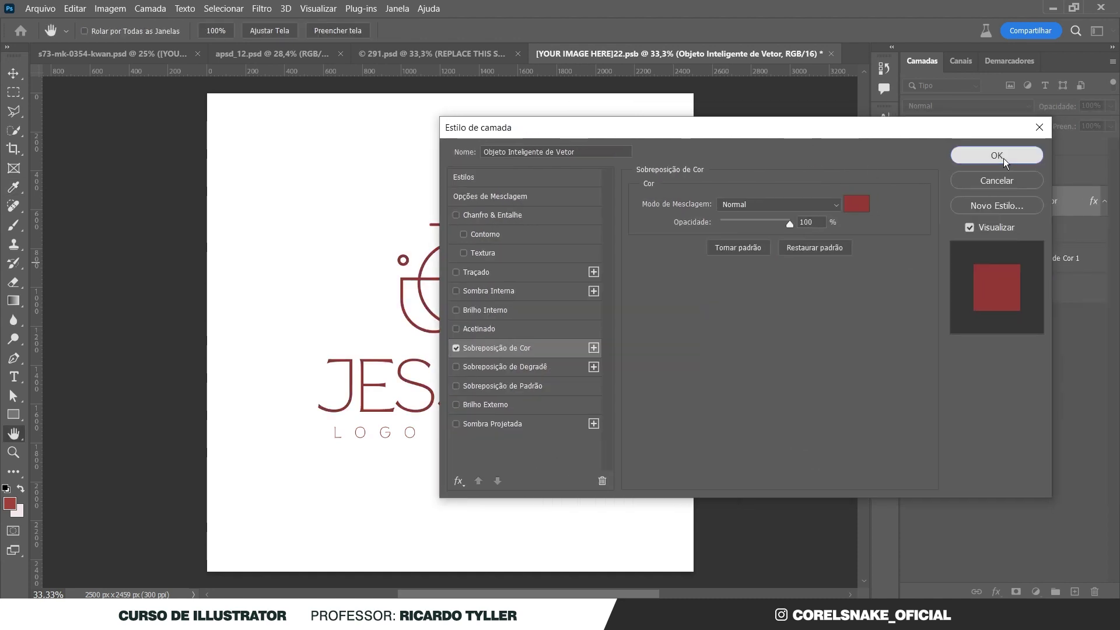
pyautogui.click(997, 156)
pyautogui.click(912, 171)
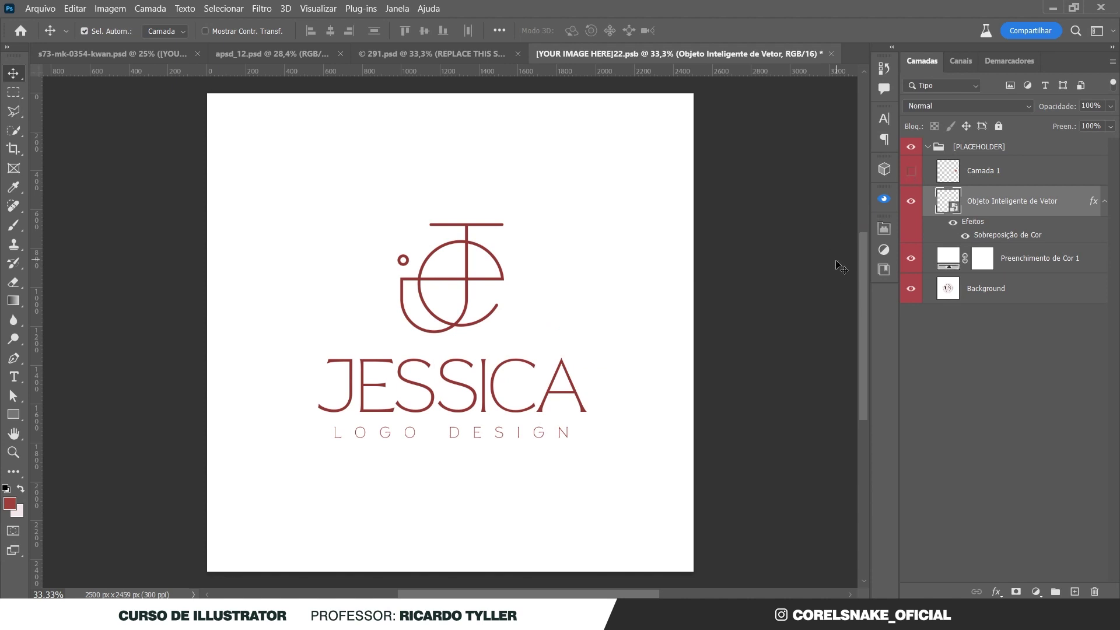
pyautogui.hotkey('ctrl', 's')
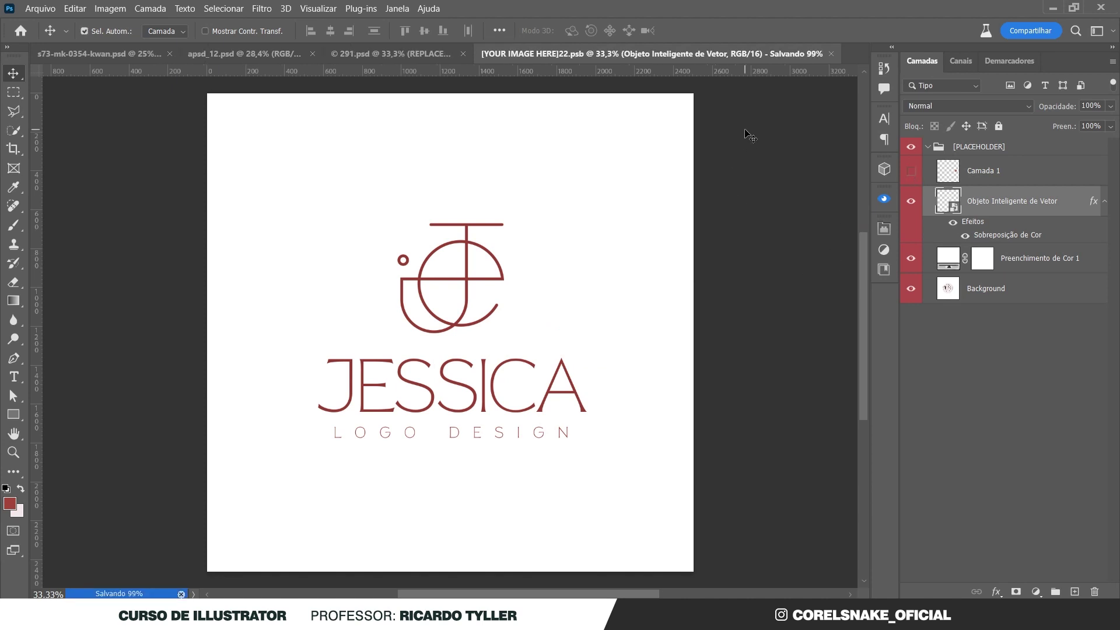
pyautogui.click(134, 58)
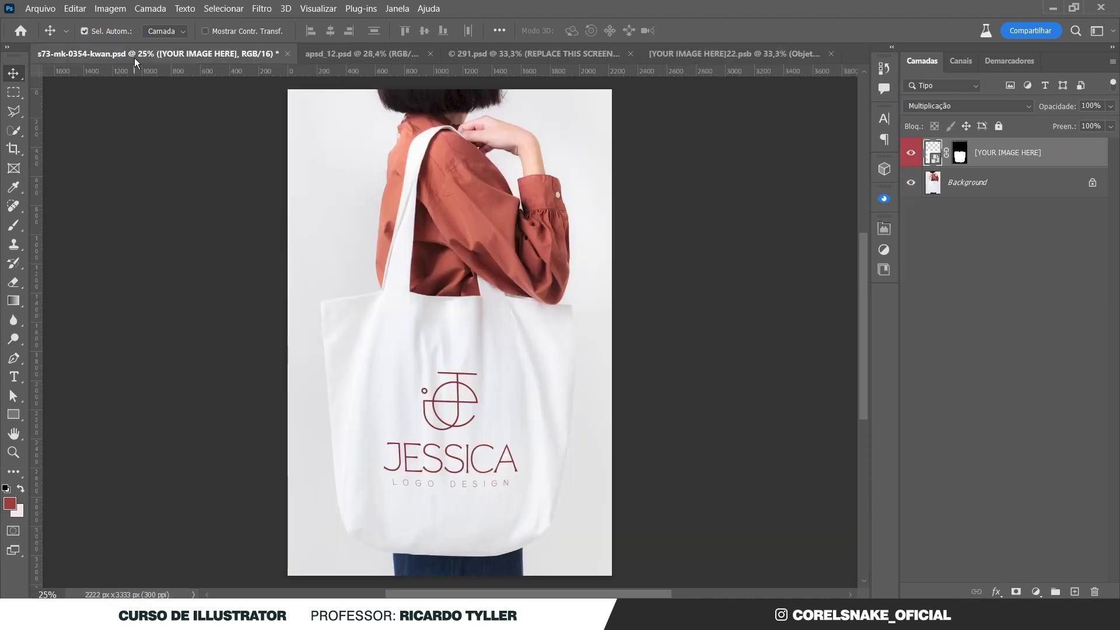
# Scale the JESSICA logo to about 69.55%, then save and close the placeholder file
pyautogui.click(735, 54)
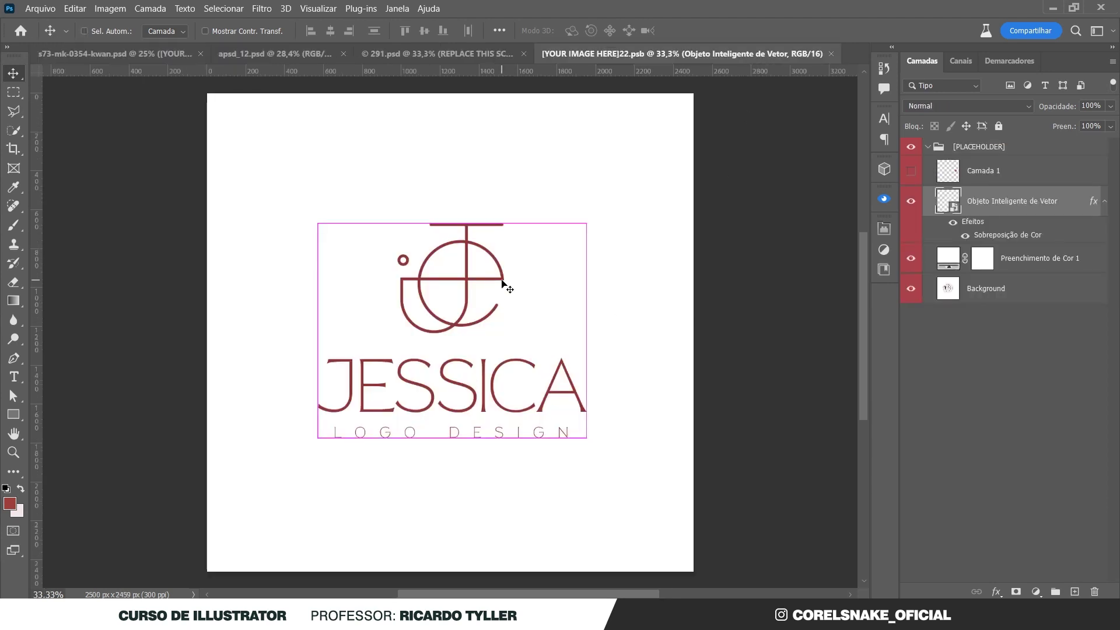
pyautogui.hotkey('ctrl', 't')
pyautogui.moveTo(585, 223); pyautogui.dragTo(544, 257)
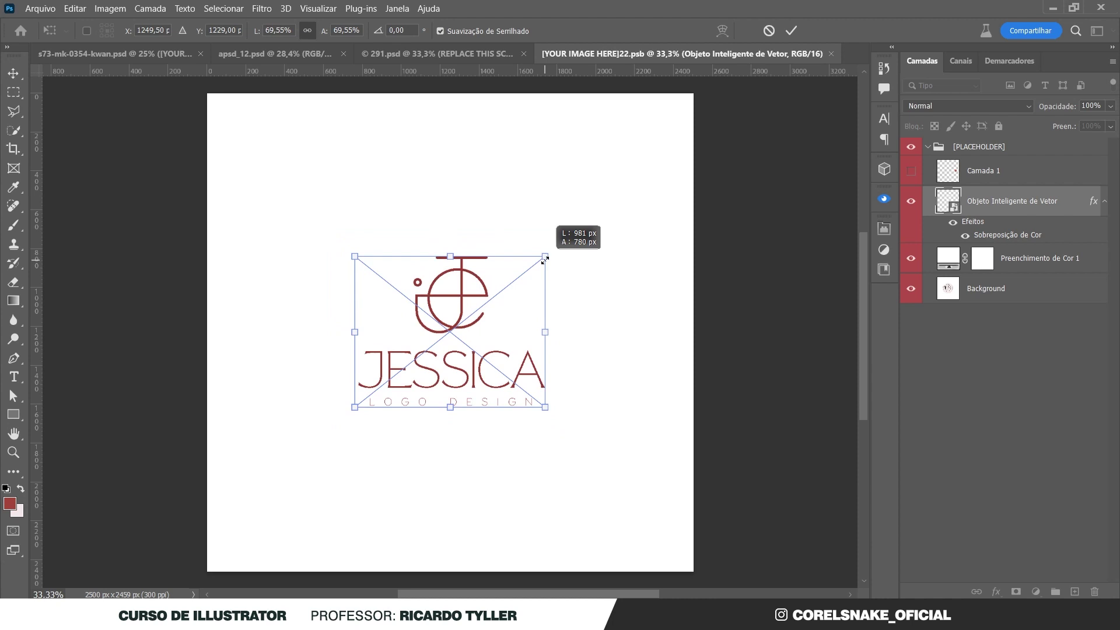
pyautogui.press('Return')
pyautogui.hotkey('ctrl', 's')
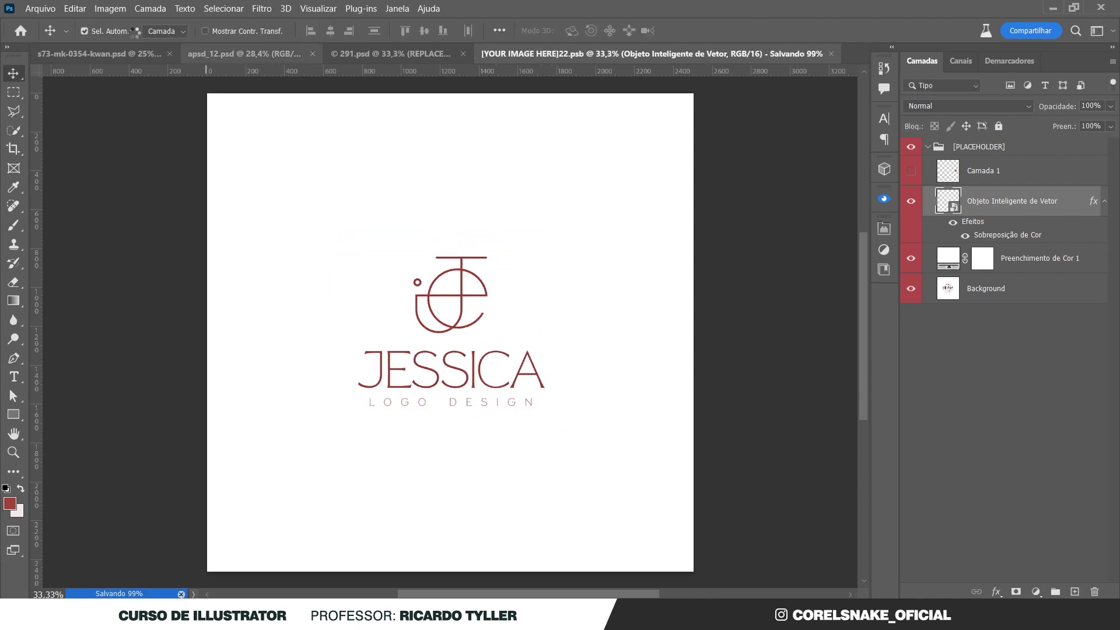
pyautogui.click(131, 55)
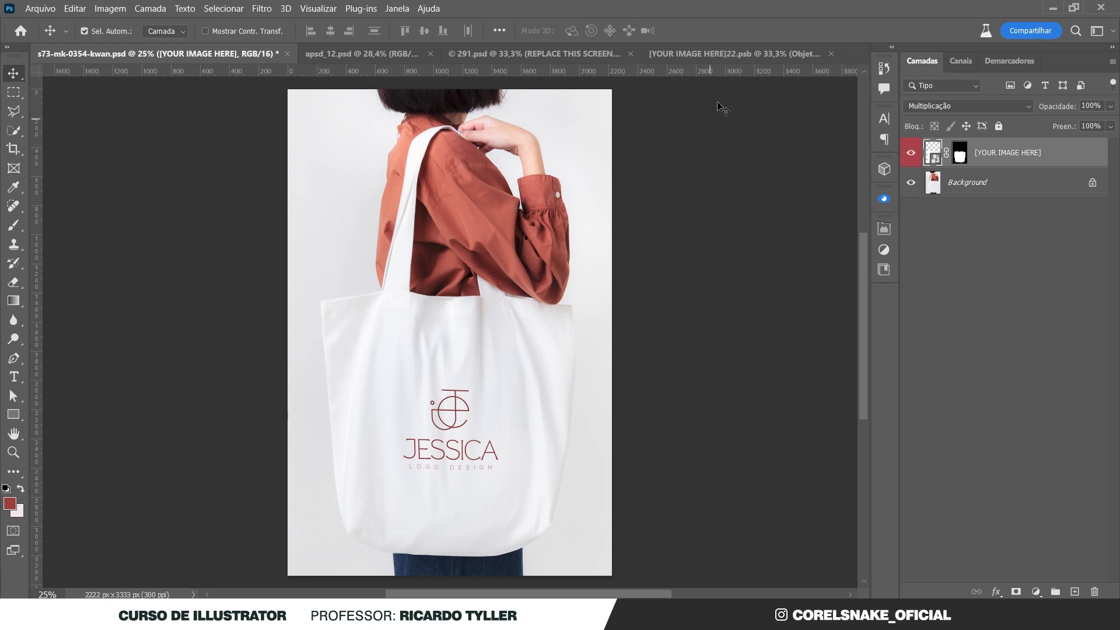
pyautogui.click(831, 54)
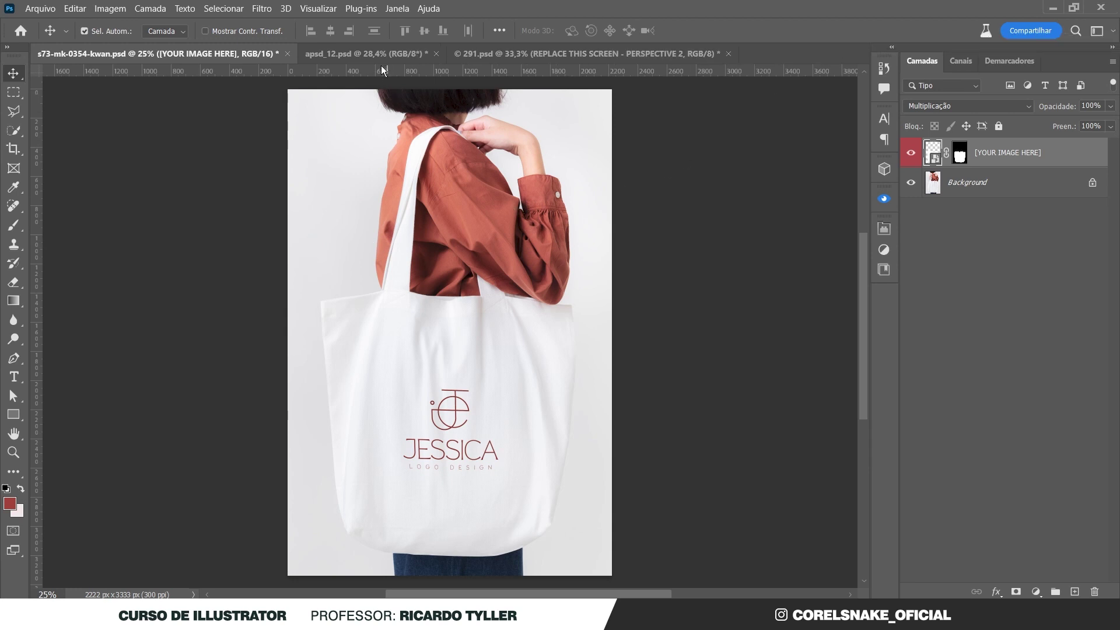
# Capture and copy a screenshot of the business-card mockup photo
pyautogui.click(368, 53)
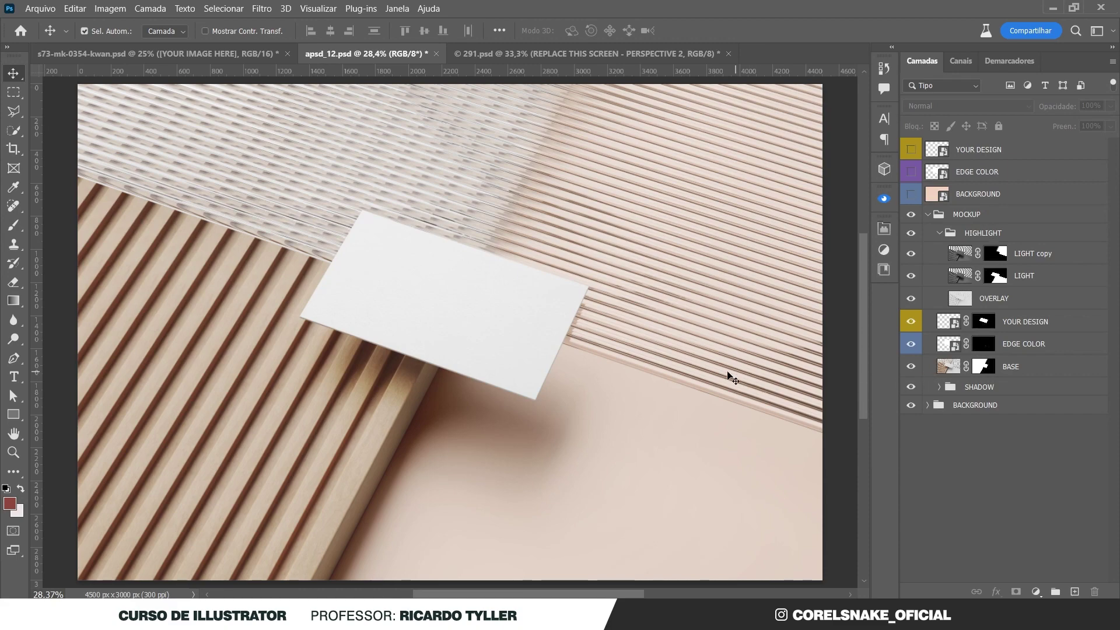
pyautogui.press('Print')
pyautogui.moveTo(251, 195); pyautogui.dragTo(805, 544)
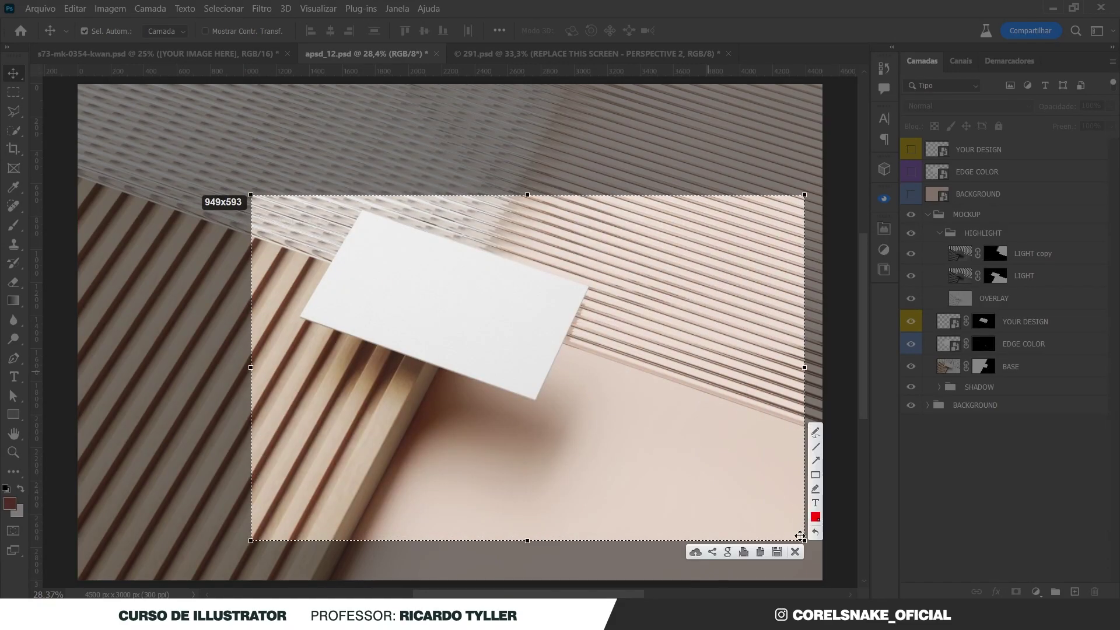
pyautogui.hotkey('ctrl', 'c')
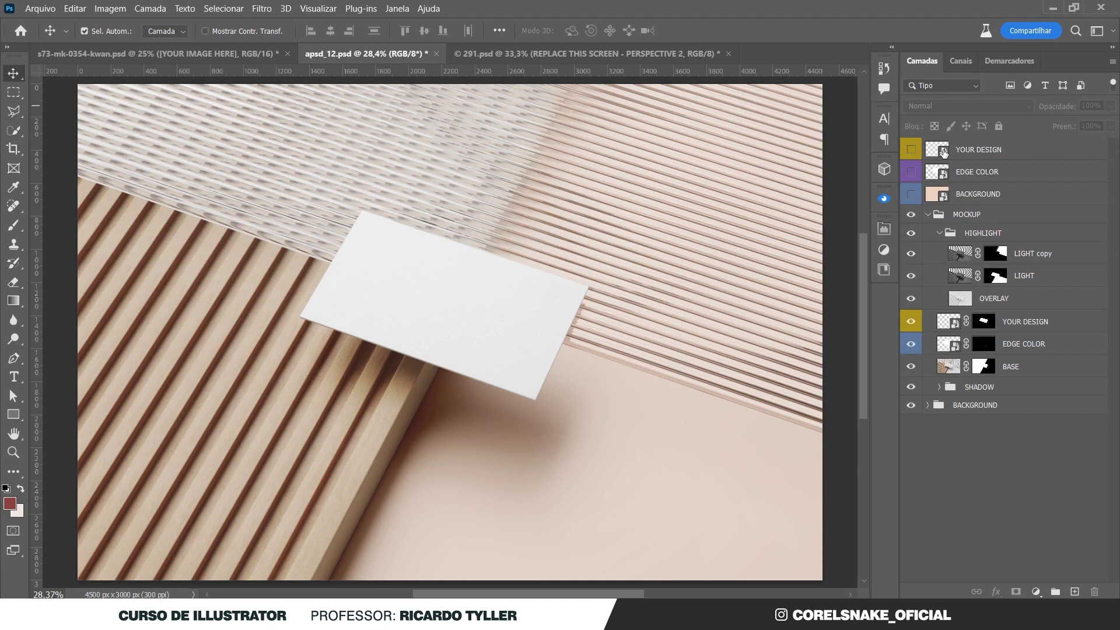
# Open the YOUR DESIGN smart object, add a Solid Color fill, and paste the screenshot as reference
pyautogui.doubleClick(944, 151)
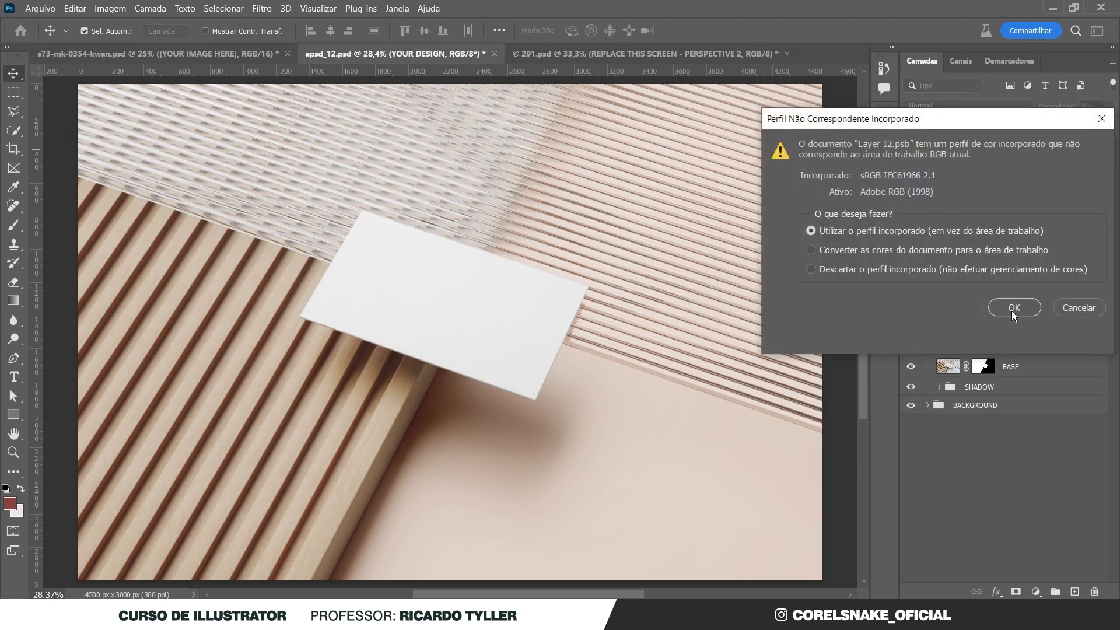
pyautogui.click(1013, 310)
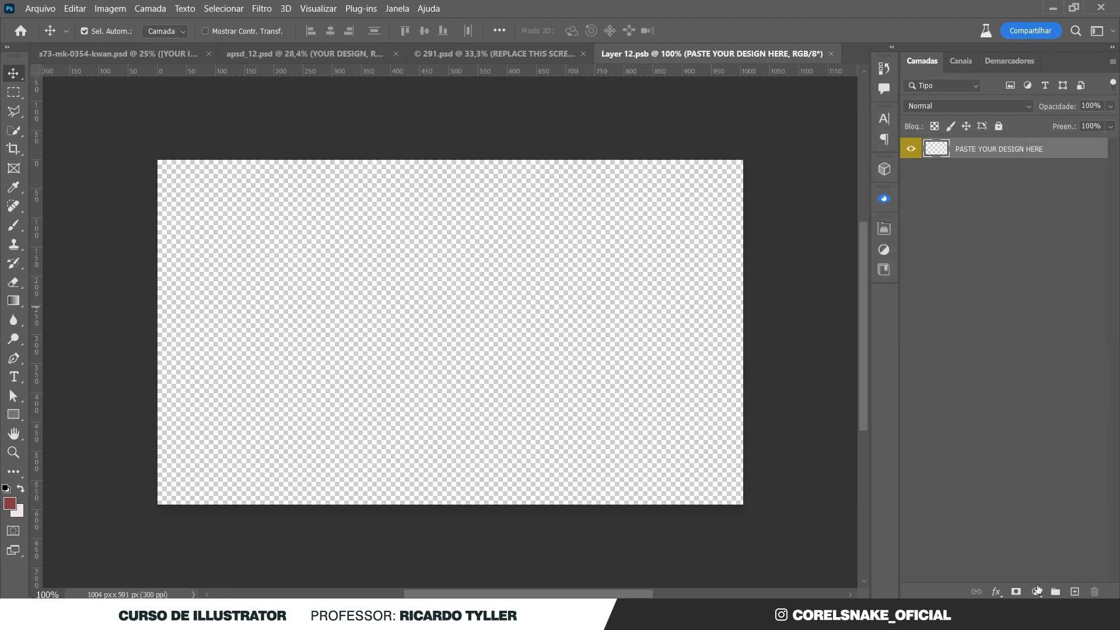
pyautogui.click(1037, 590)
pyautogui.click(1026, 332)
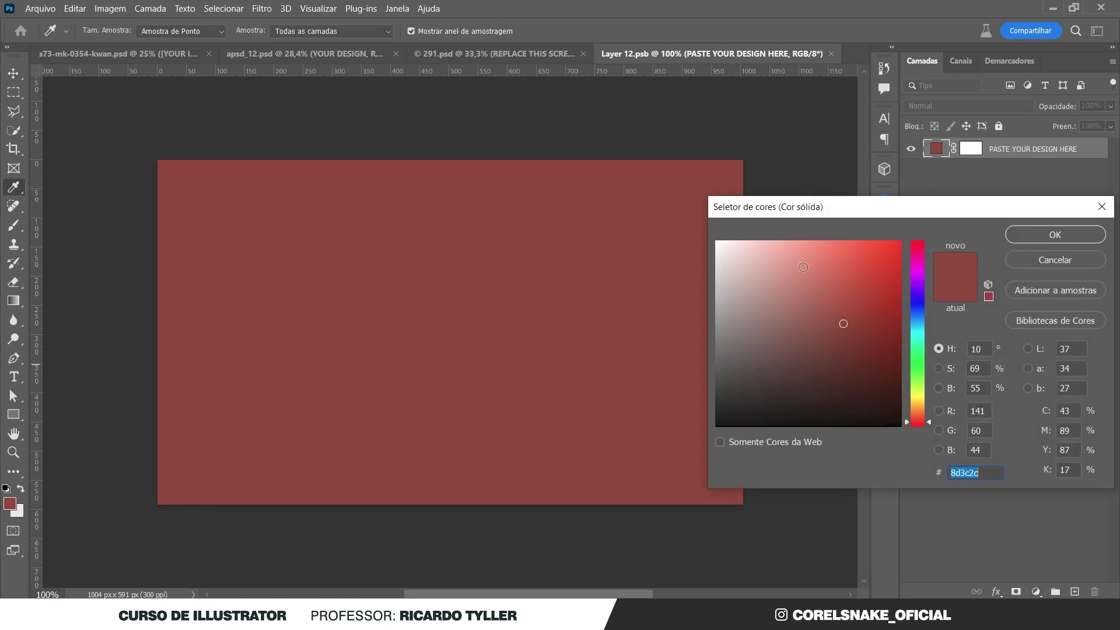
pyautogui.click(1020, 238)
pyautogui.hotkey('ctrl', 'v')
pyautogui.press('v')
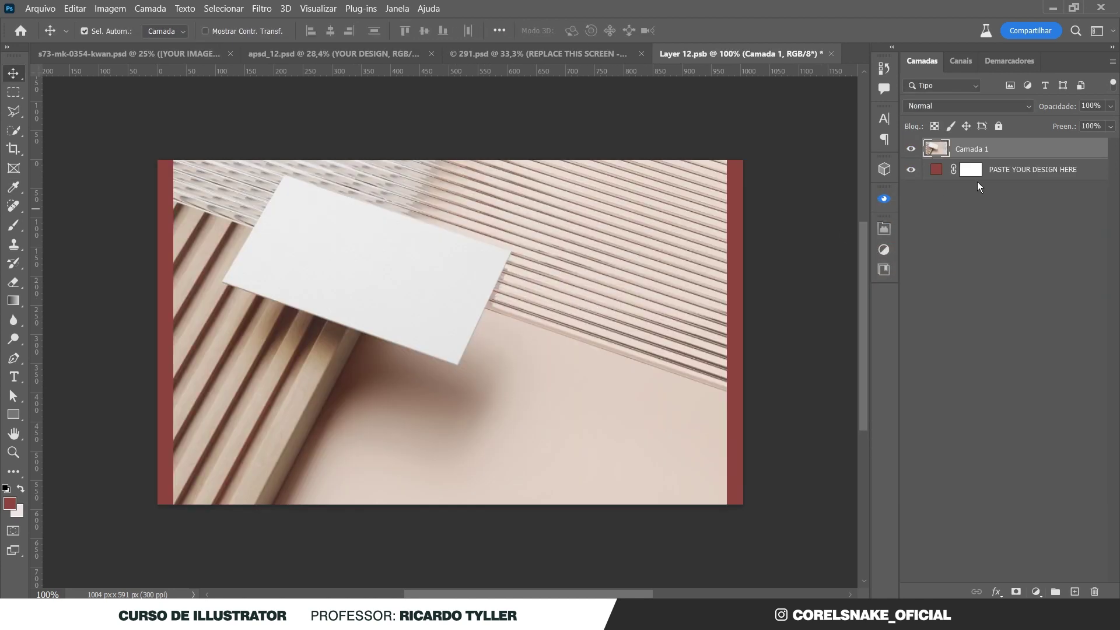
# Set the fill to the pale beige f4ece6 sampled from the card, then hide the reference
pyautogui.doubleClick(934, 170)
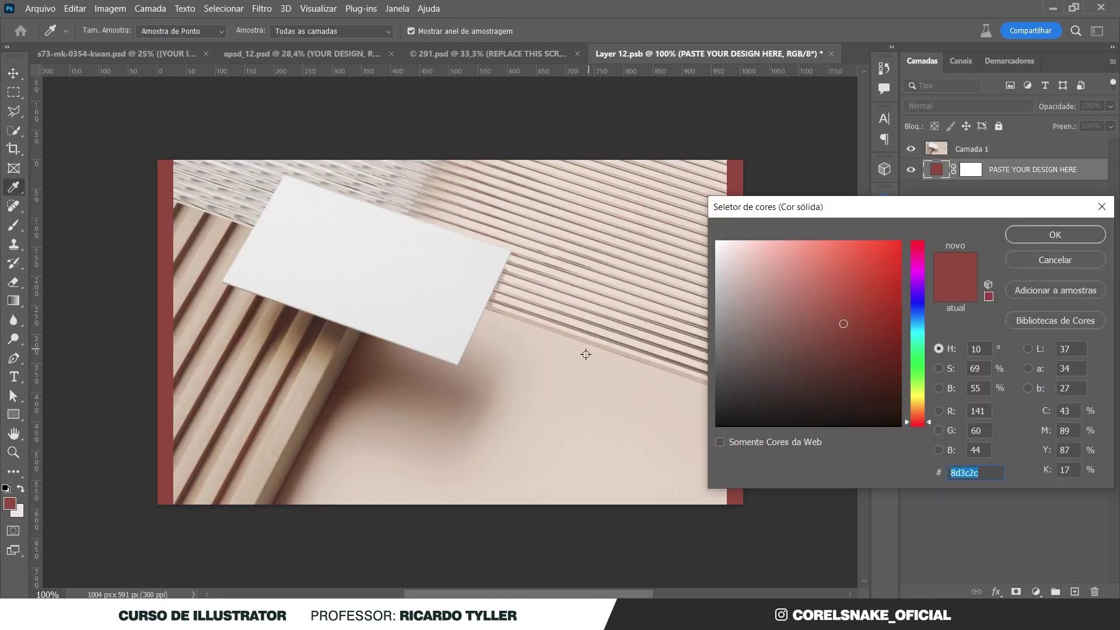
pyautogui.click(576, 372)
pyautogui.moveTo(754, 272); pyautogui.dragTo(726, 246)
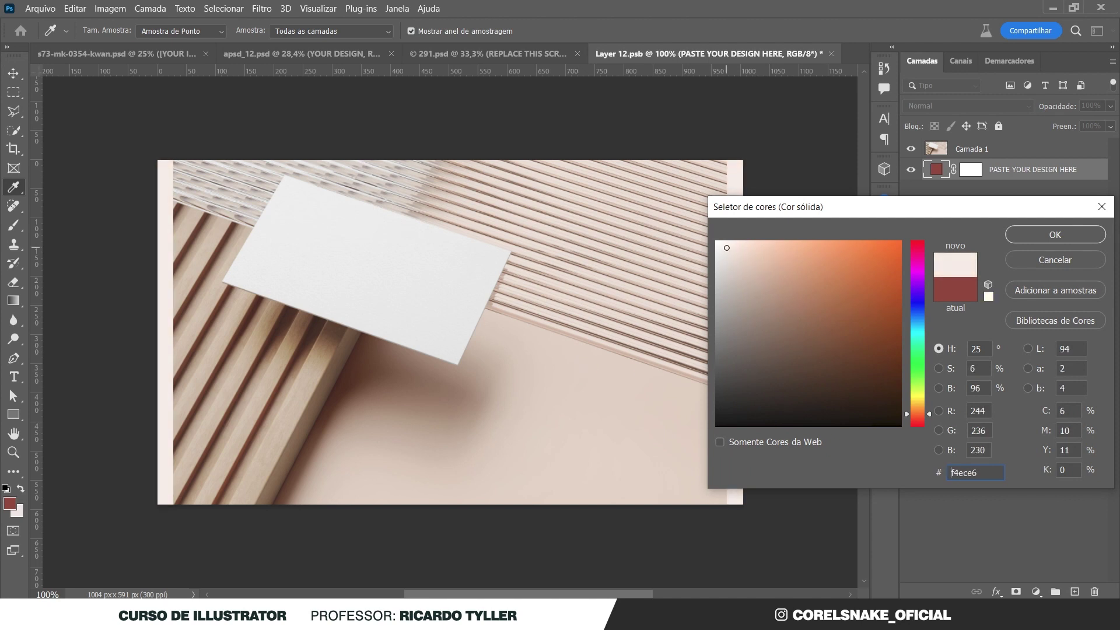
pyautogui.click(1042, 240)
pyautogui.press('v')
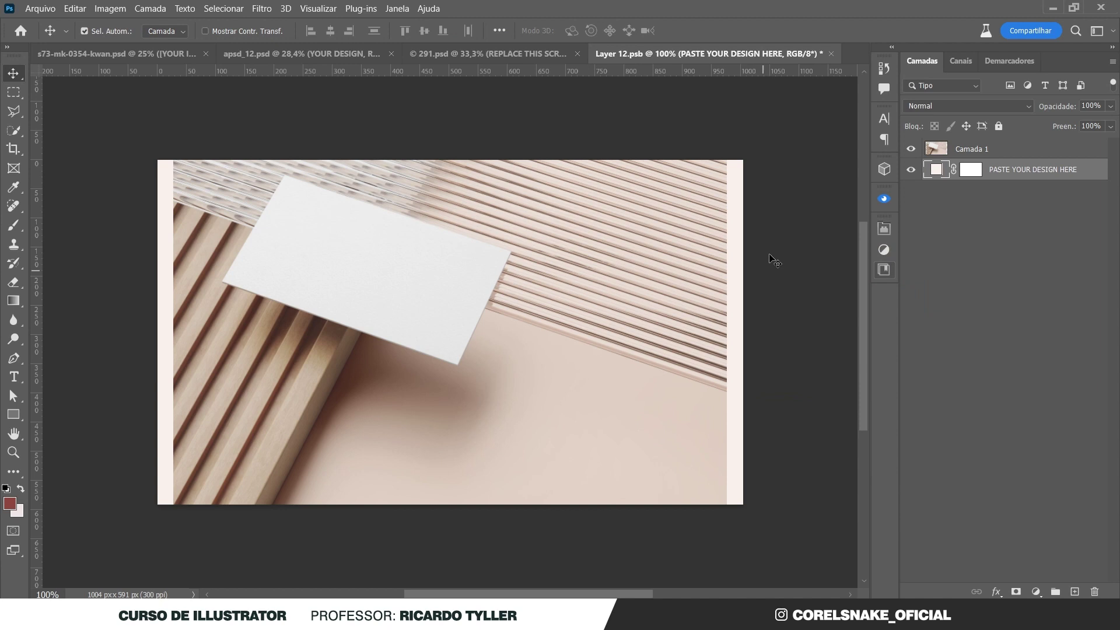
pyautogui.click(910, 149)
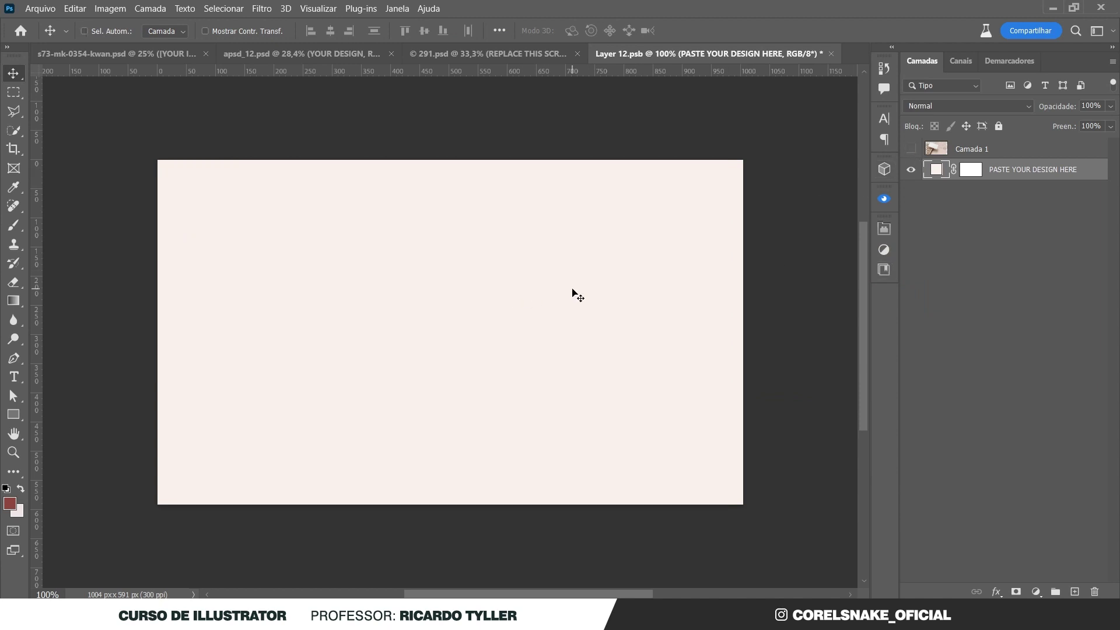
pyautogui.hotkey('ctrl', 'v')
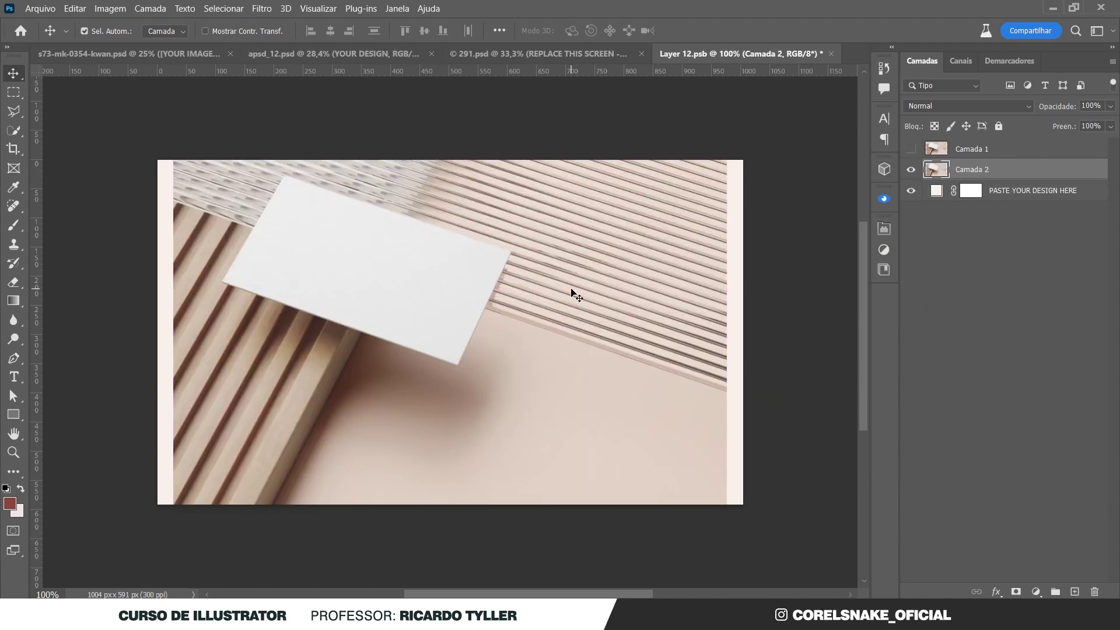
pyautogui.press('Delete')
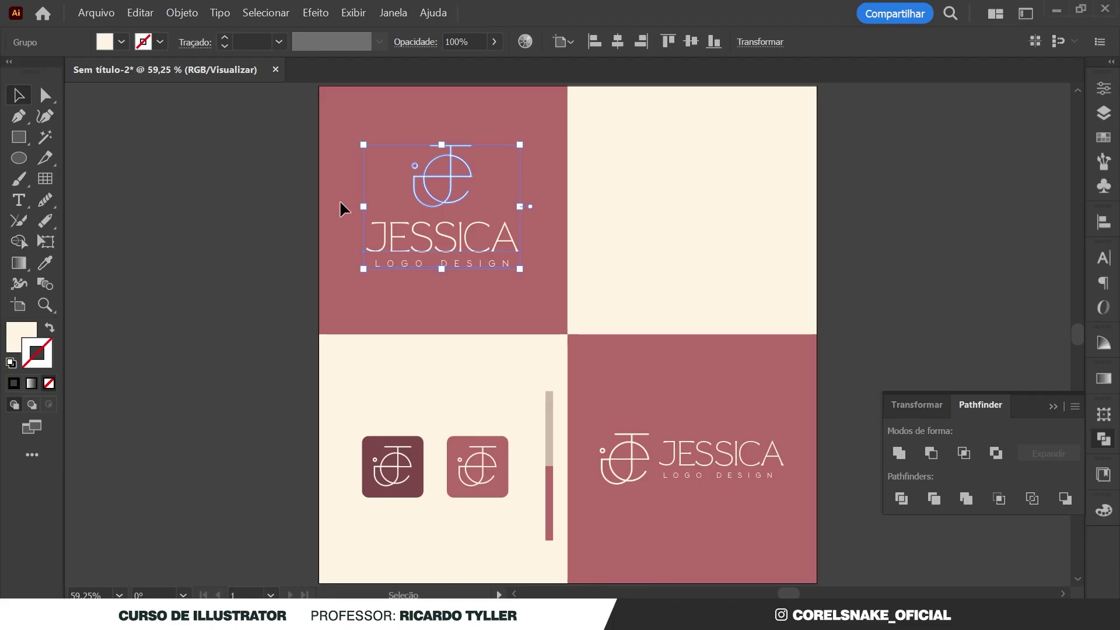
# Paste the JESSICA logo into the card design as a Smart Object and shrink it
pyautogui.press('ctrl')
pyautogui.hotkey('ctrl', 'v')
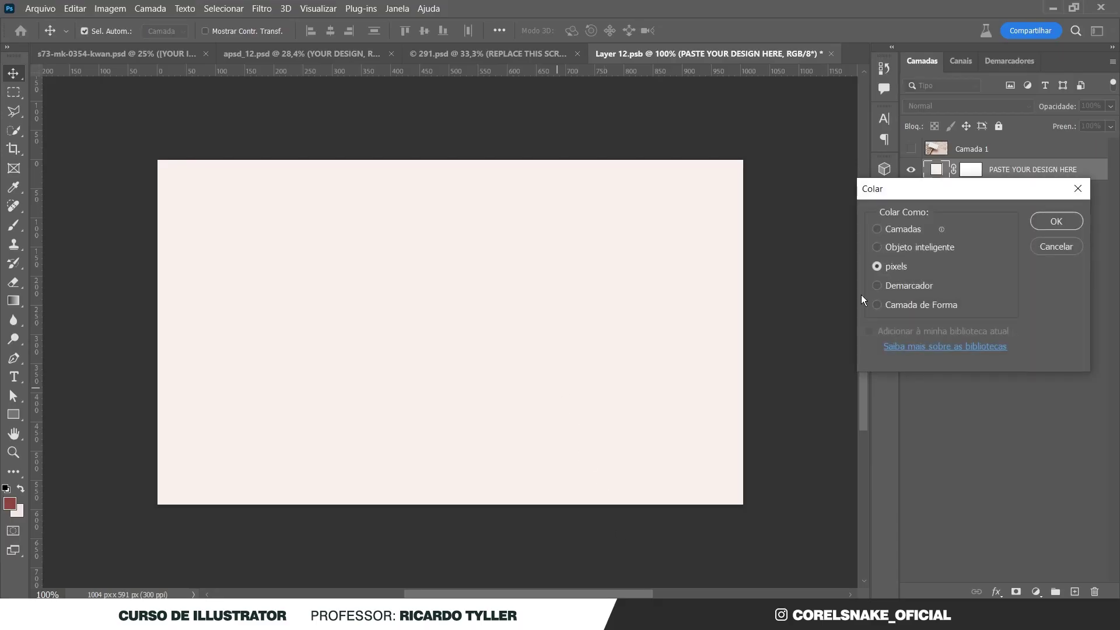
pyautogui.click(942, 248)
pyautogui.click(1057, 221)
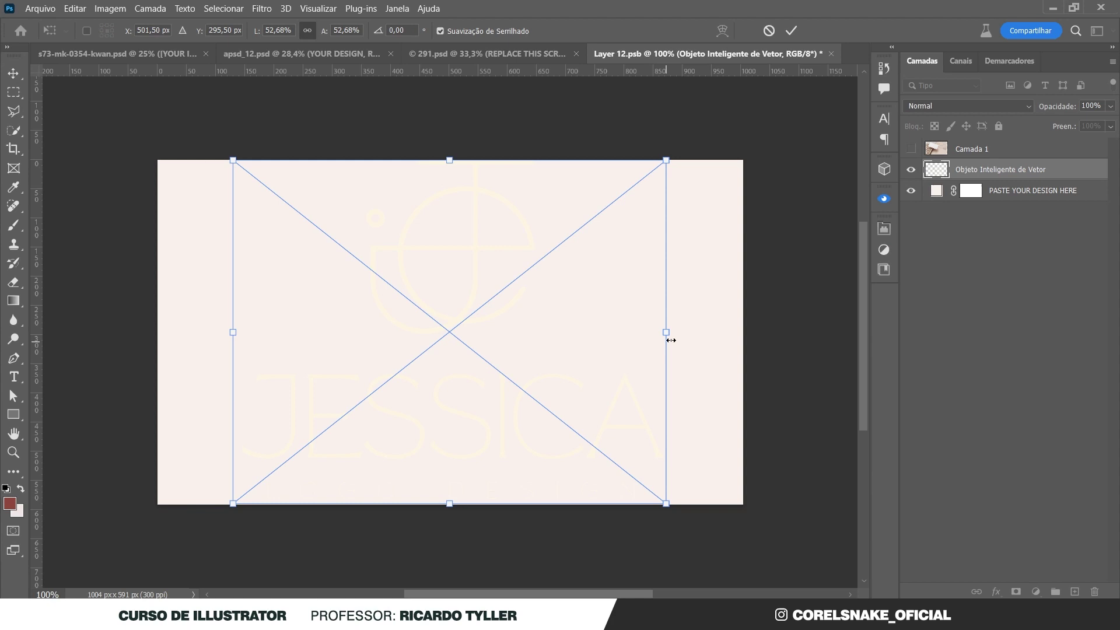
pyautogui.moveTo(668, 333); pyautogui.dragTo(591, 339)
pyautogui.press('Return')
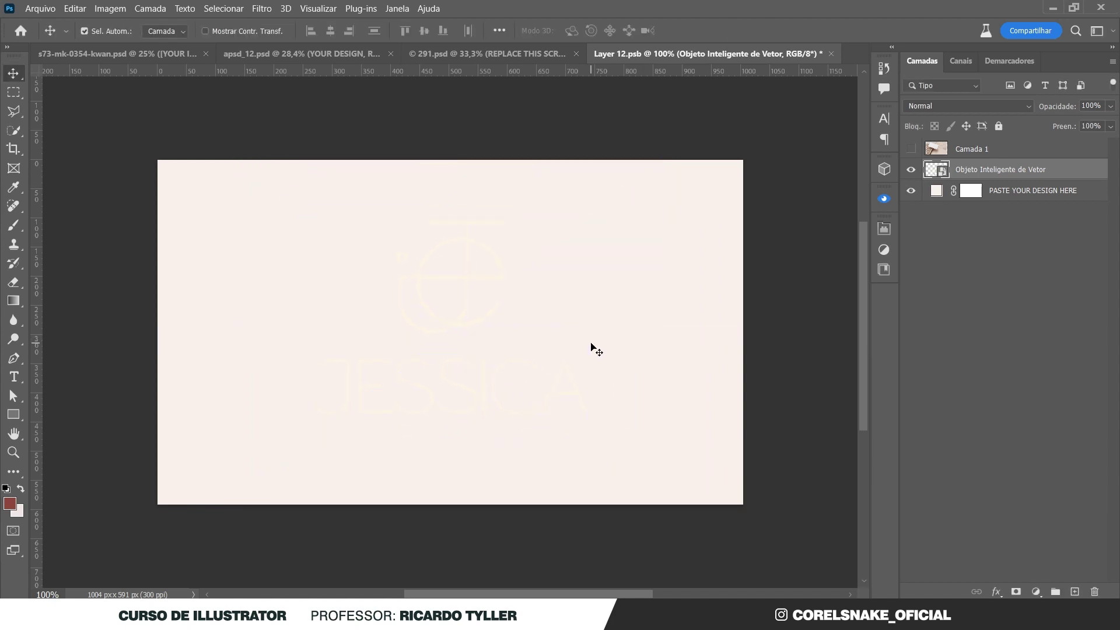
# Tint the card logo dark red with a Color Overlay layer style
pyautogui.hotkey('ctrl', 'u')
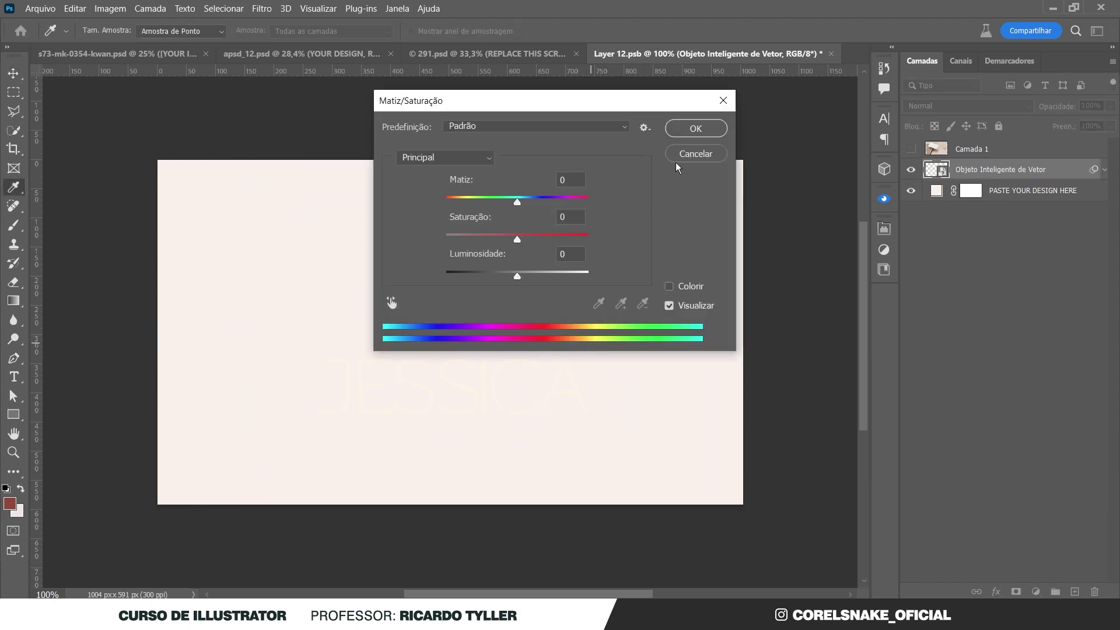
pyautogui.click(696, 155)
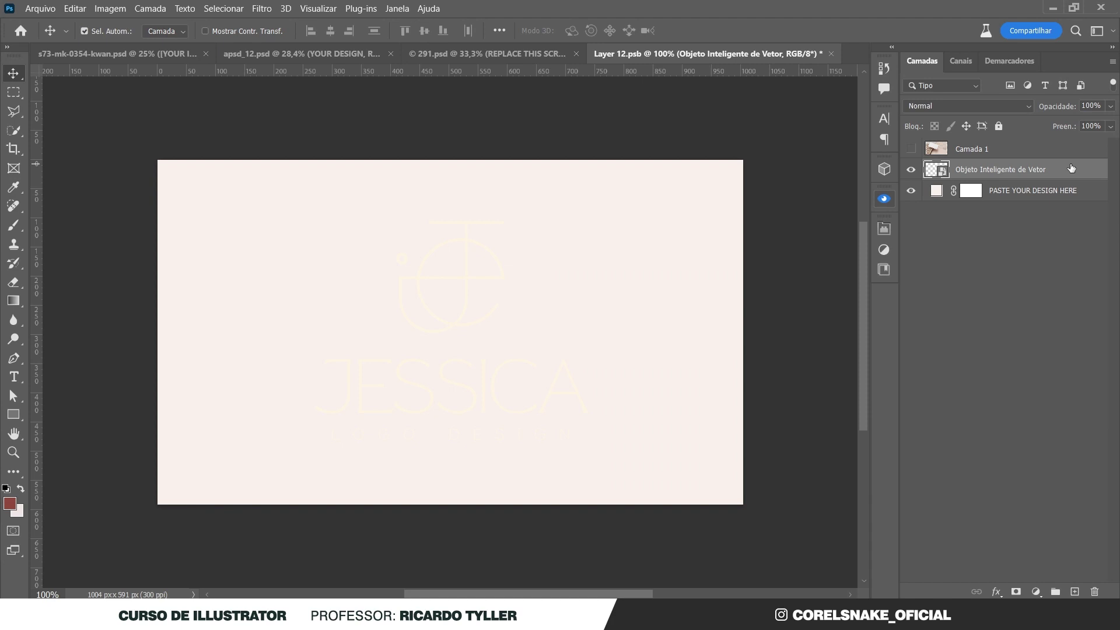
pyautogui.doubleClick(1072, 169)
pyautogui.click(559, 348)
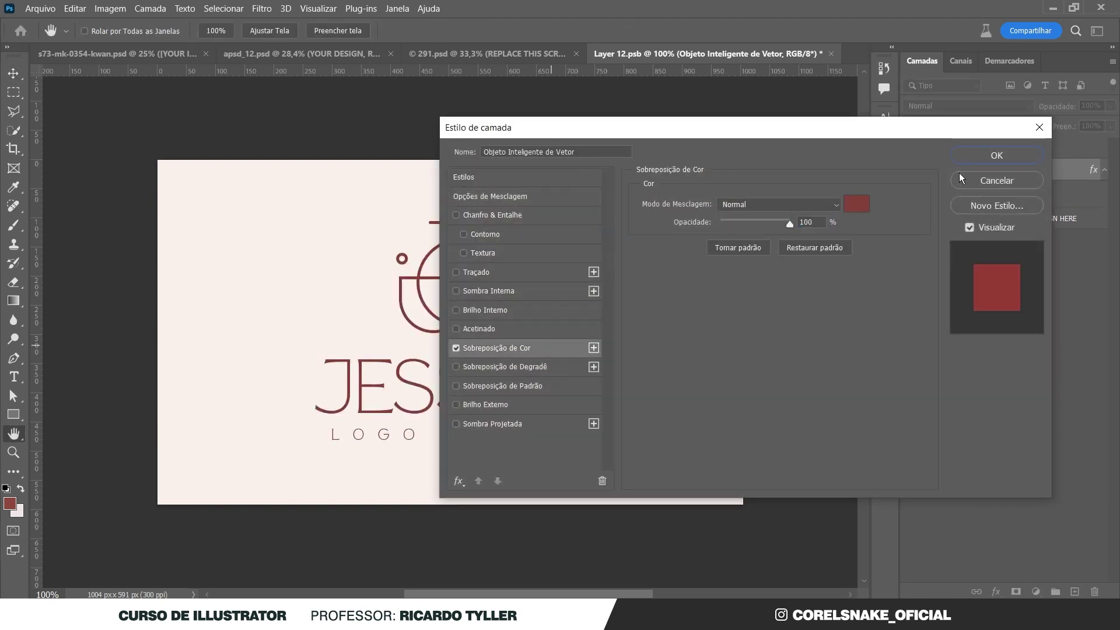
pyautogui.click(983, 156)
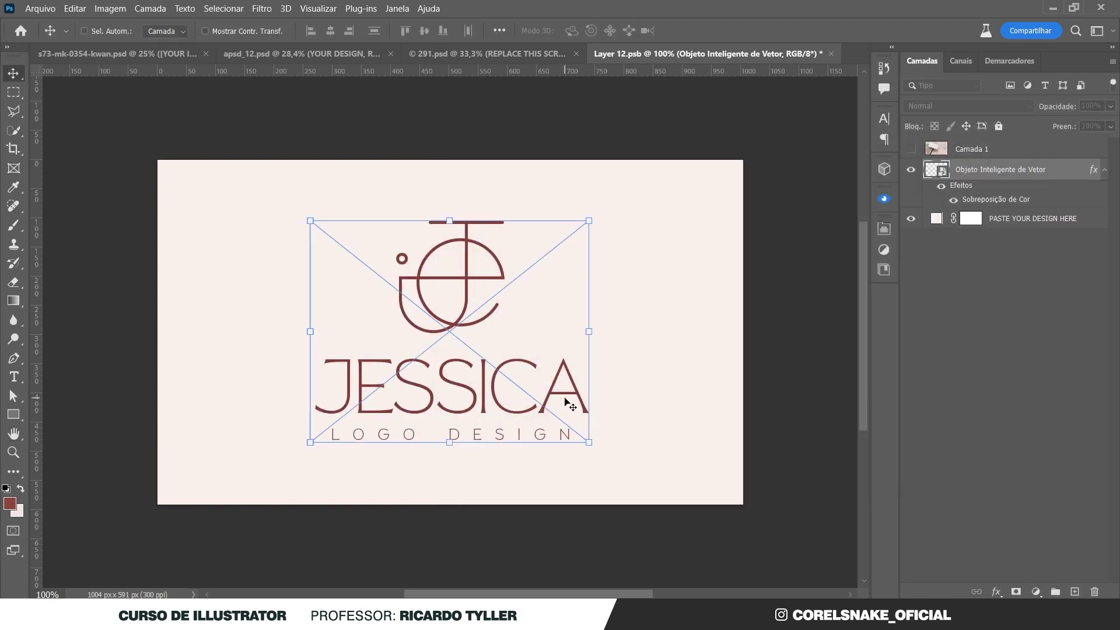
# Scale the card logo to 28.43% and save the card design file
pyautogui.hotkey('ctrl', 't')
pyautogui.moveTo(591, 432); pyautogui.dragTo(564, 438)
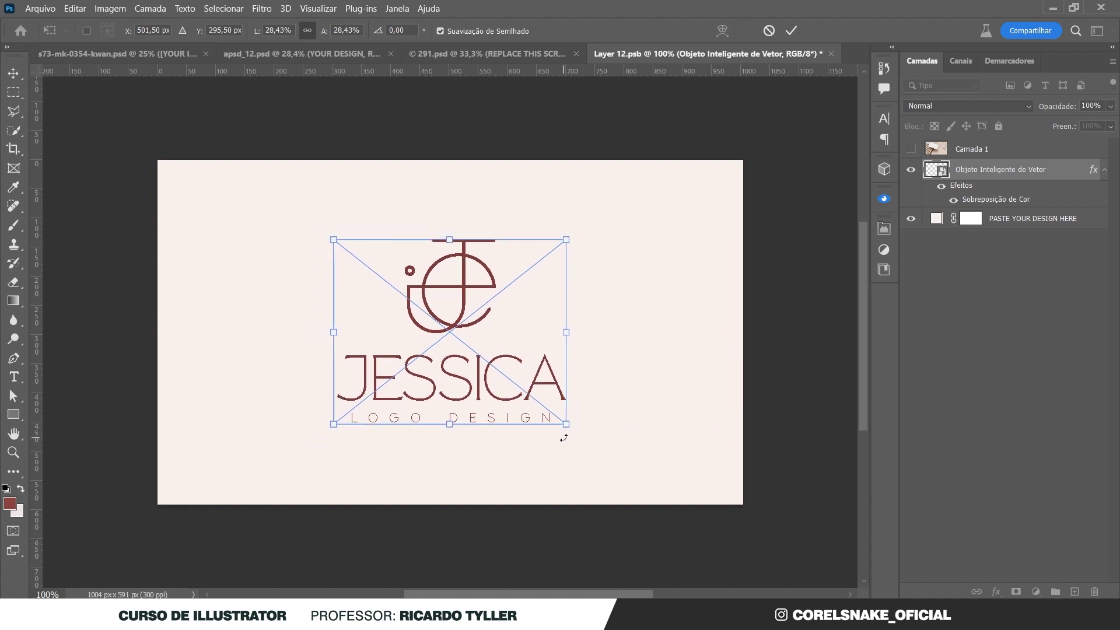
pyautogui.press('Return')
pyautogui.hotkey('ctrl', 's')
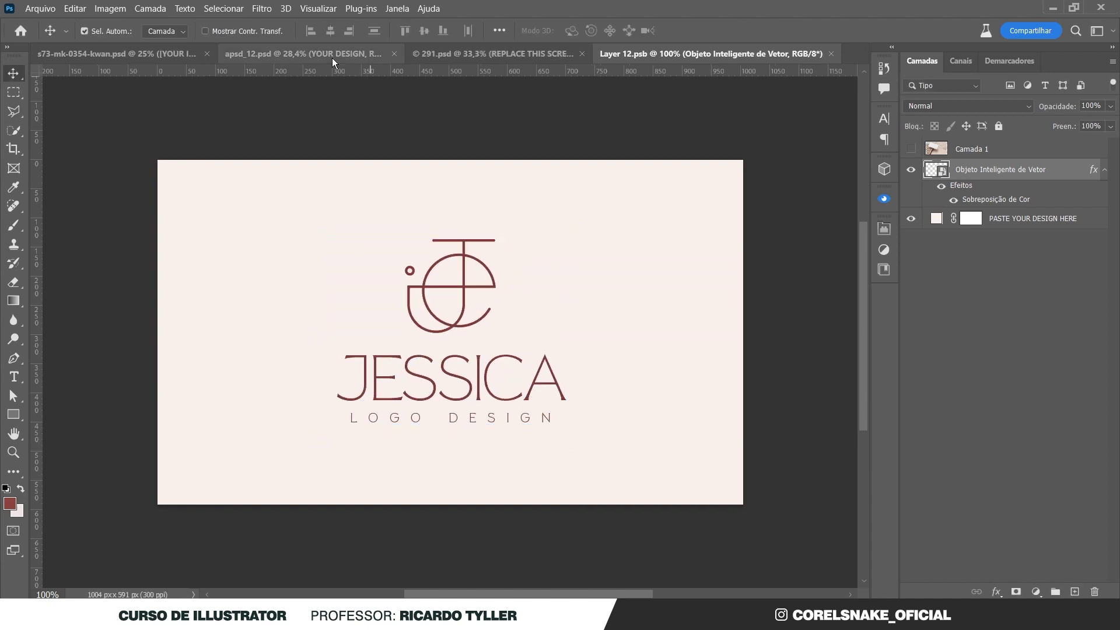
pyautogui.click(333, 58)
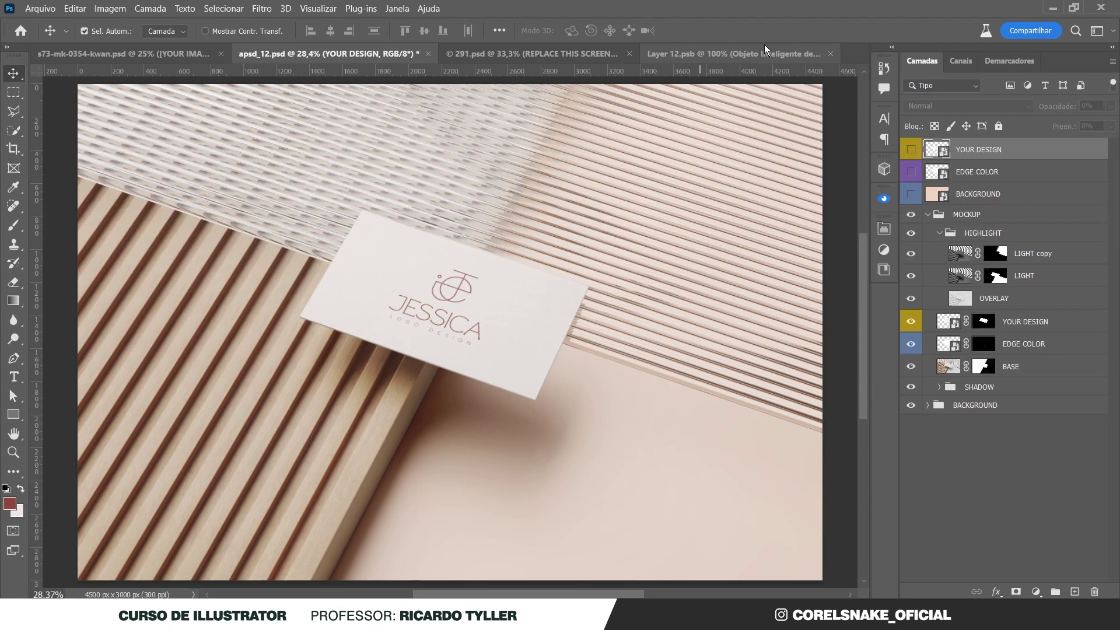
# Open 291.psd's REPLACE THIS SCREEN and REPLACE THIS LOGO smart objects and paste the horizontal logo
pyautogui.click(829, 52)
pyautogui.click(606, 55)
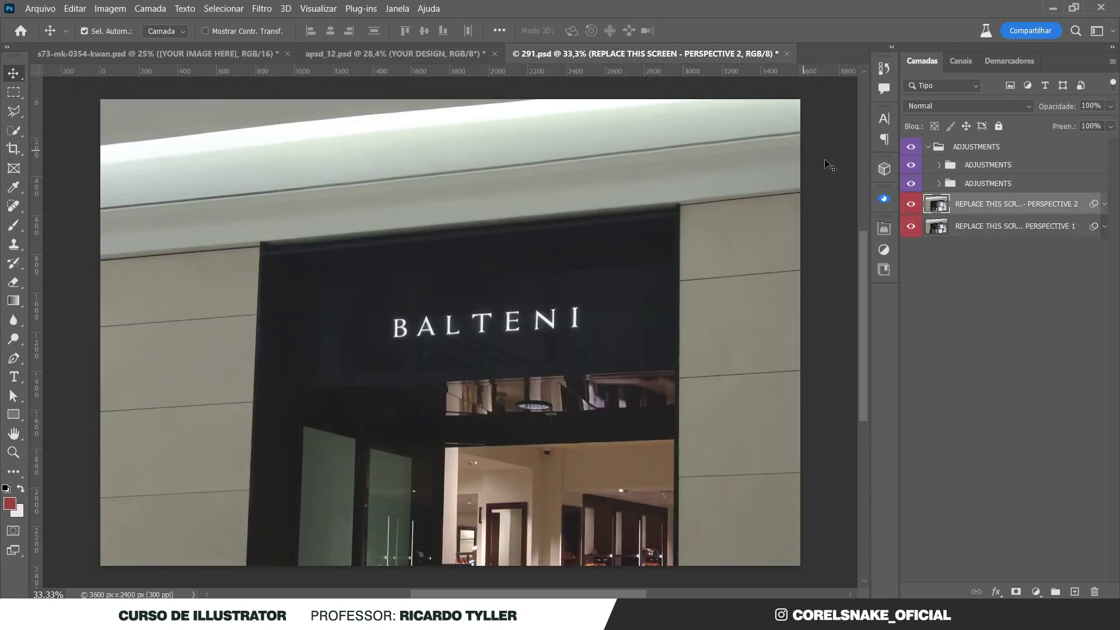
pyautogui.doubleClick(938, 203)
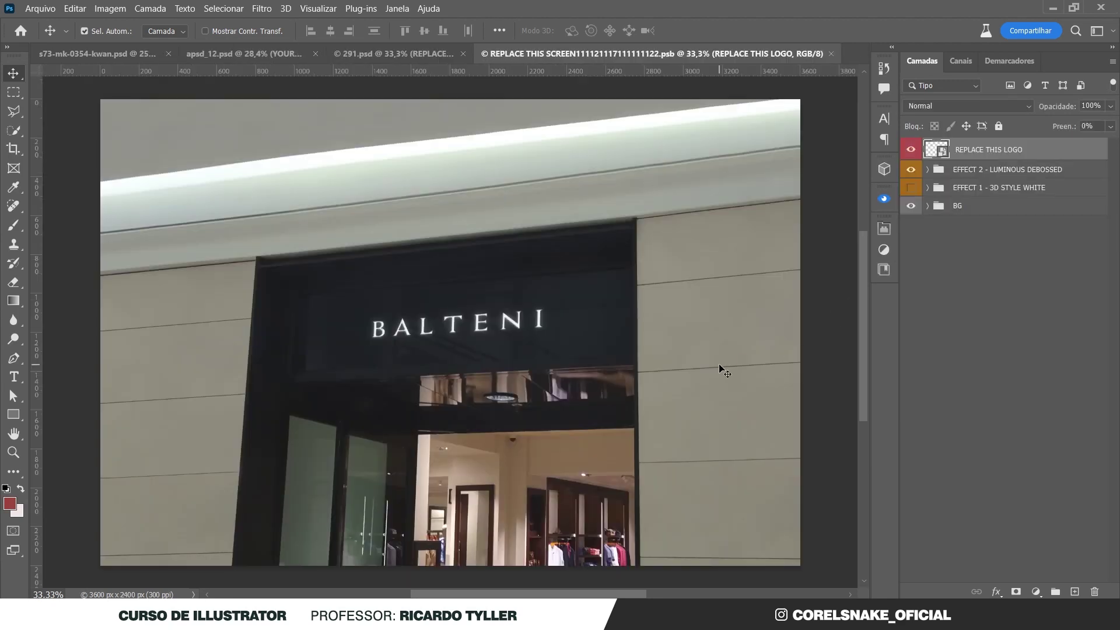
pyautogui.doubleClick(942, 154)
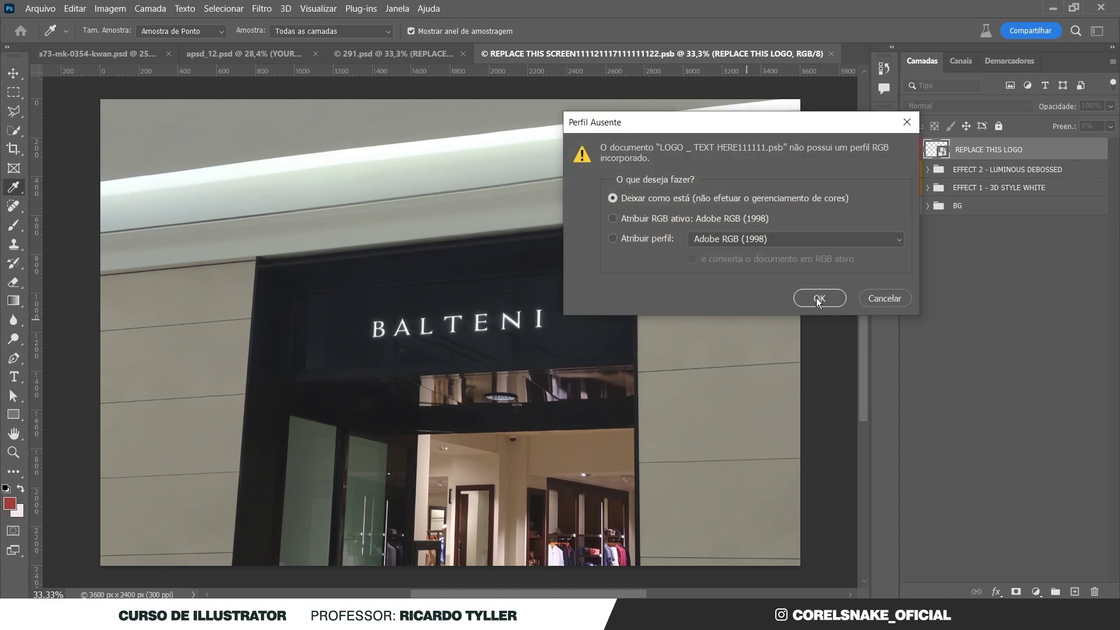
pyautogui.click(814, 299)
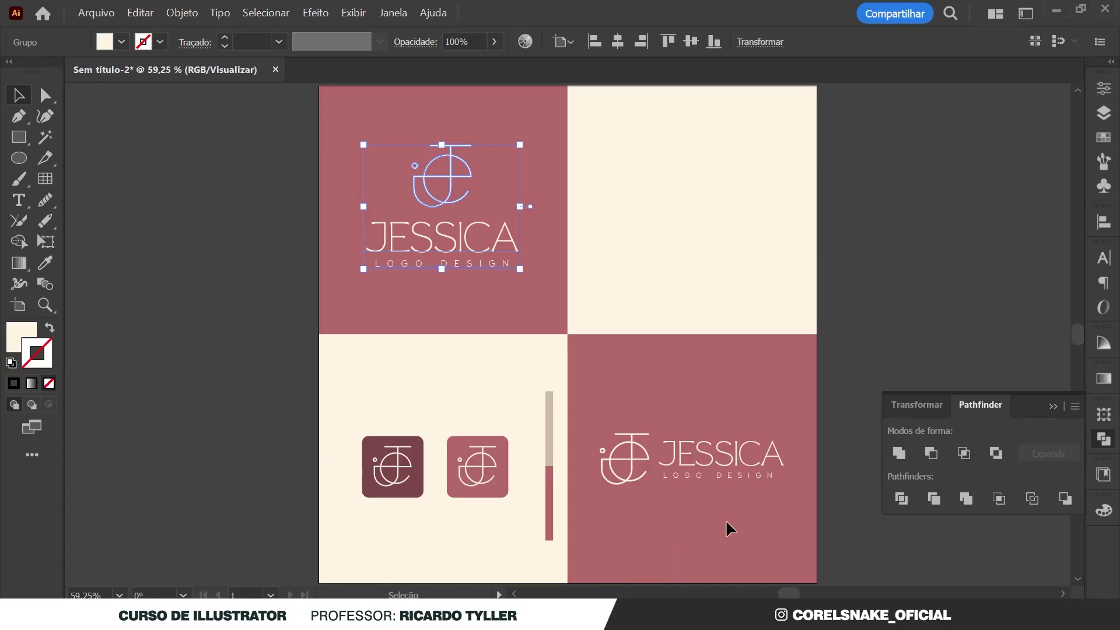
pyautogui.click(618, 470)
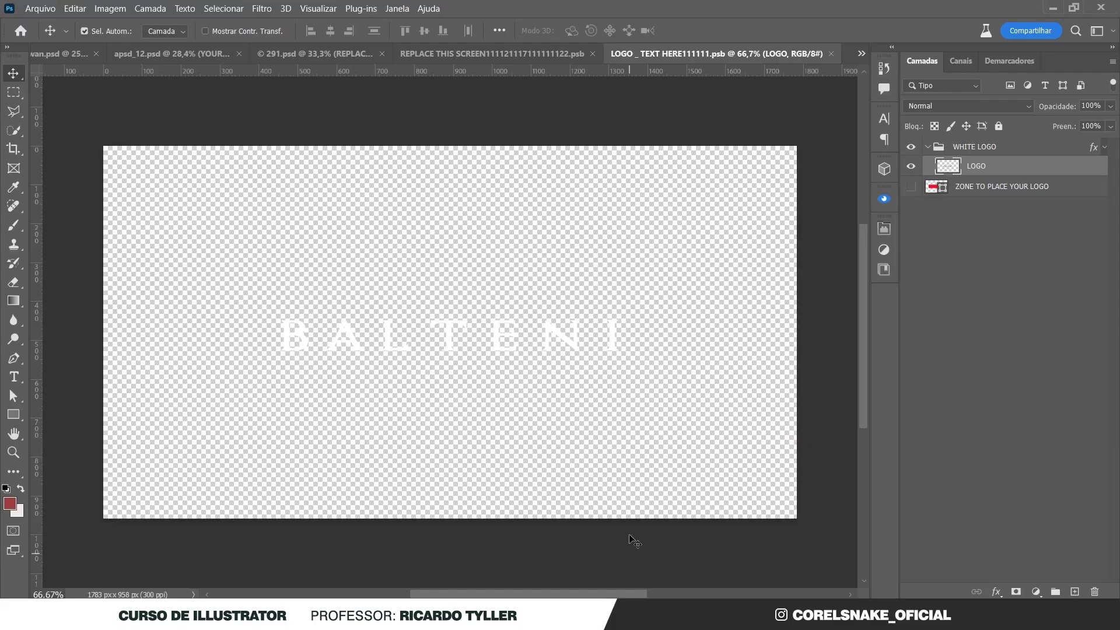
pyautogui.hotkey('ctrl', 'v')
# Place the horizontal logo as a Smart Object at about 60%, hide the LOGO layer, and save
pyautogui.click(1034, 222)
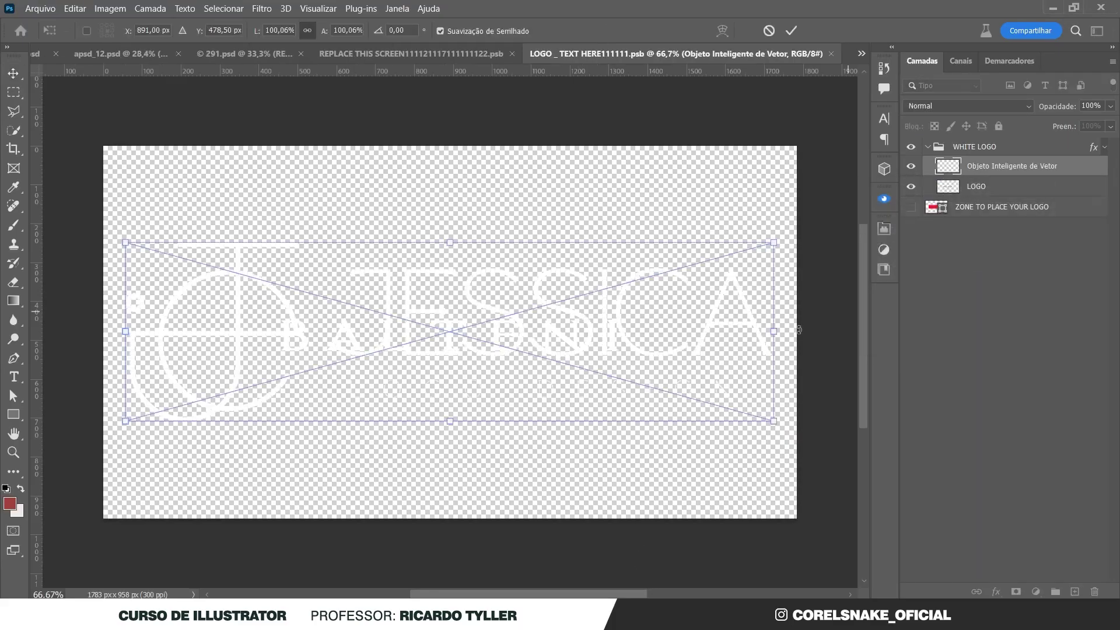
pyautogui.moveTo(773, 334)
pyautogui.mouseDown()
pyautogui.moveTo(645, 357)
pyautogui.moveTo(645, 337)
pyautogui.mouseUp()
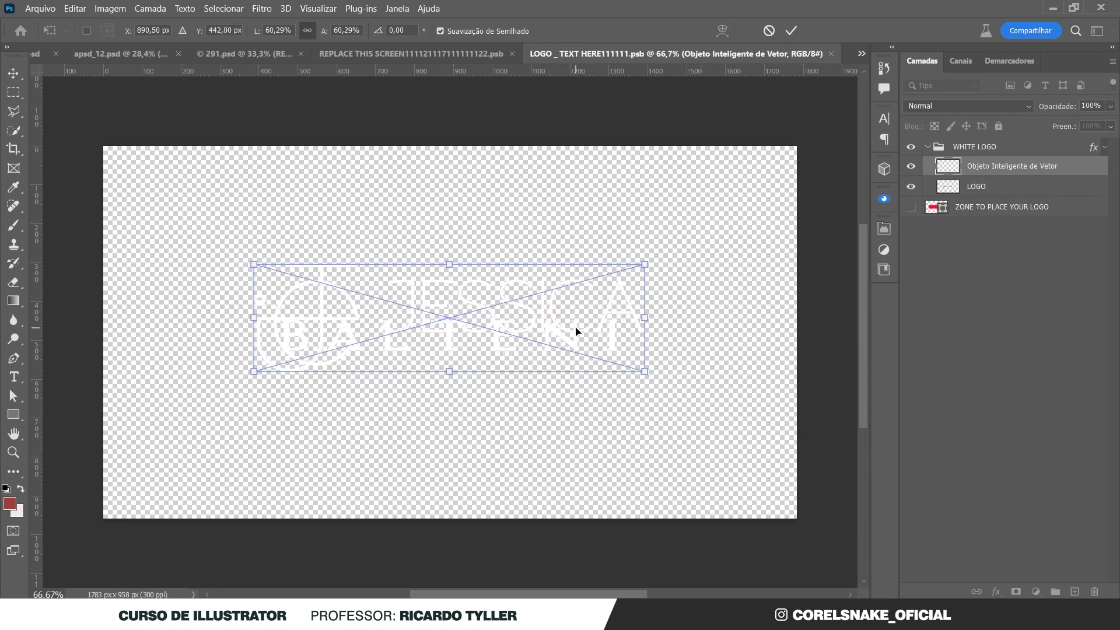
pyautogui.press('Return')
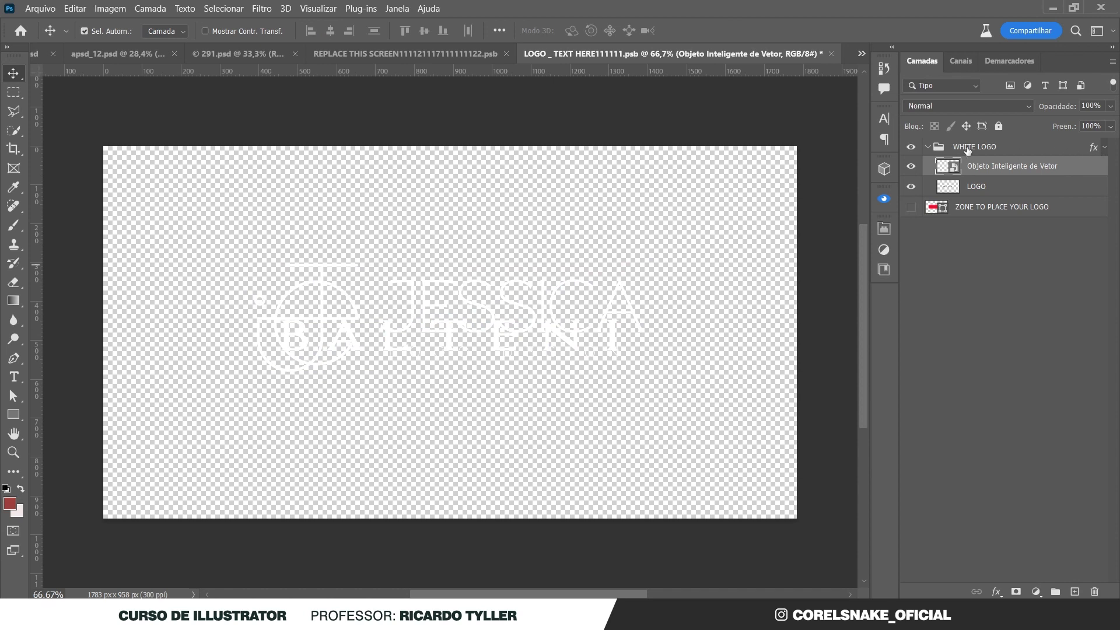
pyautogui.click(910, 187)
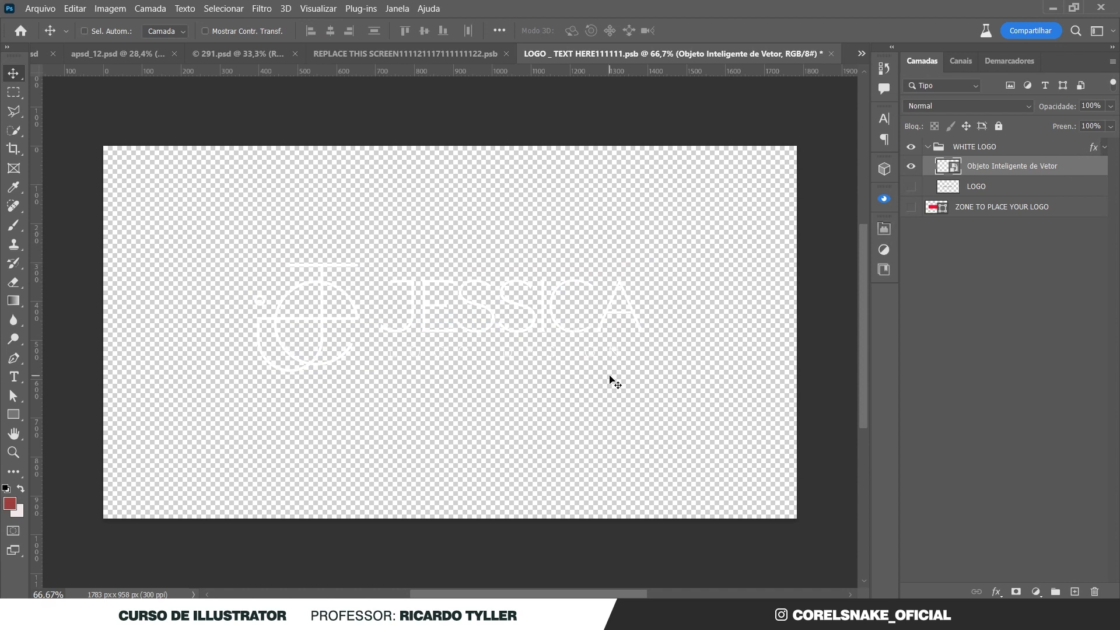
pyautogui.hotkey('ctrl', 's')
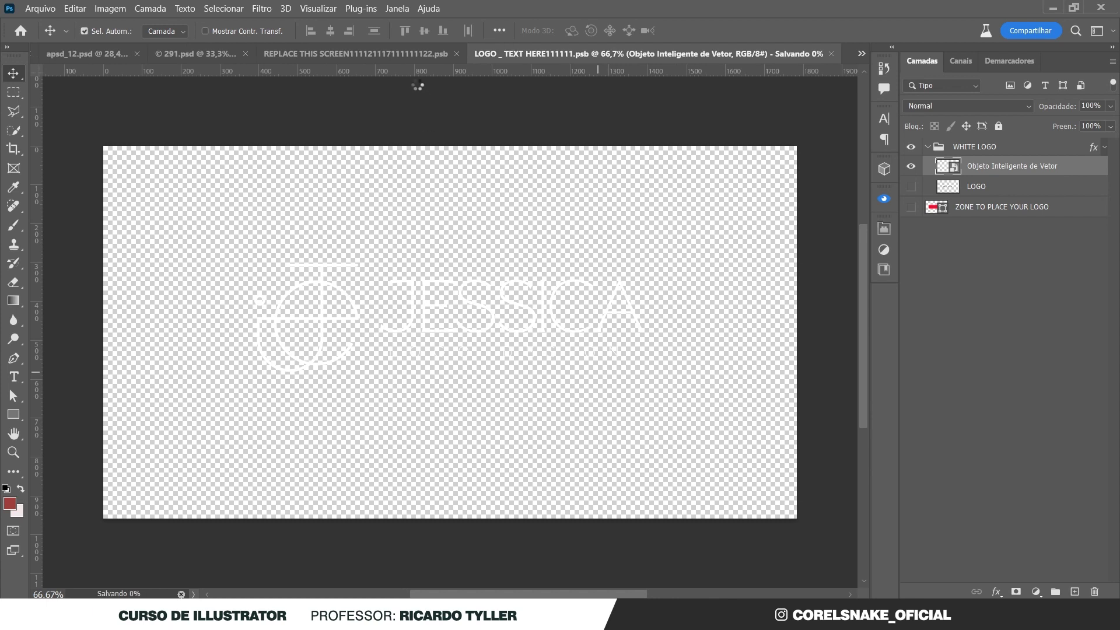
pyautogui.click(415, 56)
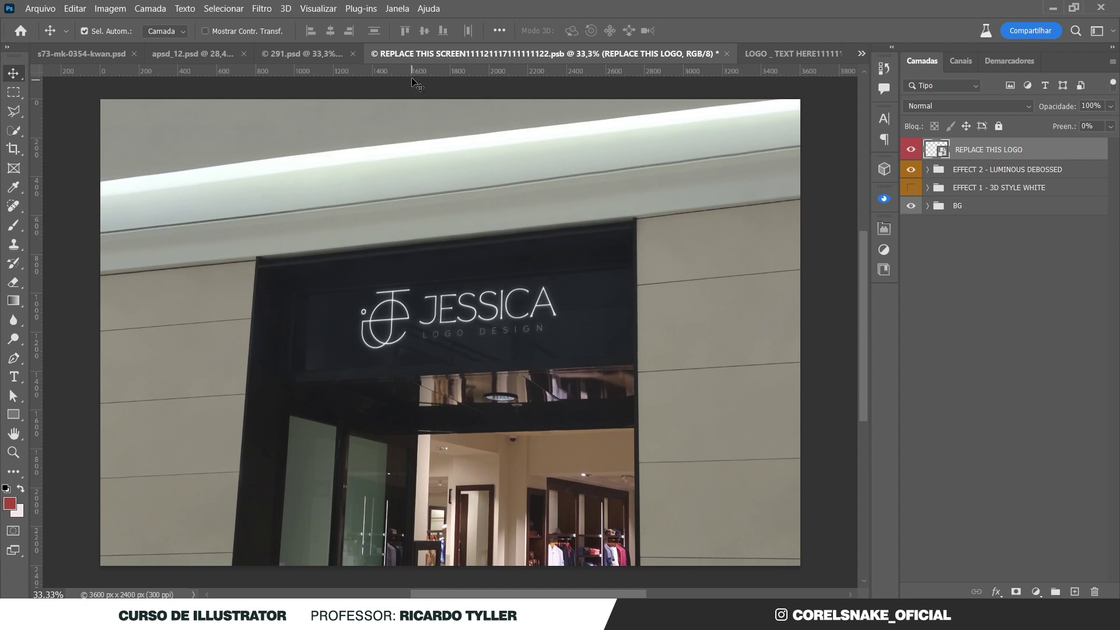
# Move the storefront logo about 20 px higher and save both the logo file and mockup
pyautogui.click(821, 54)
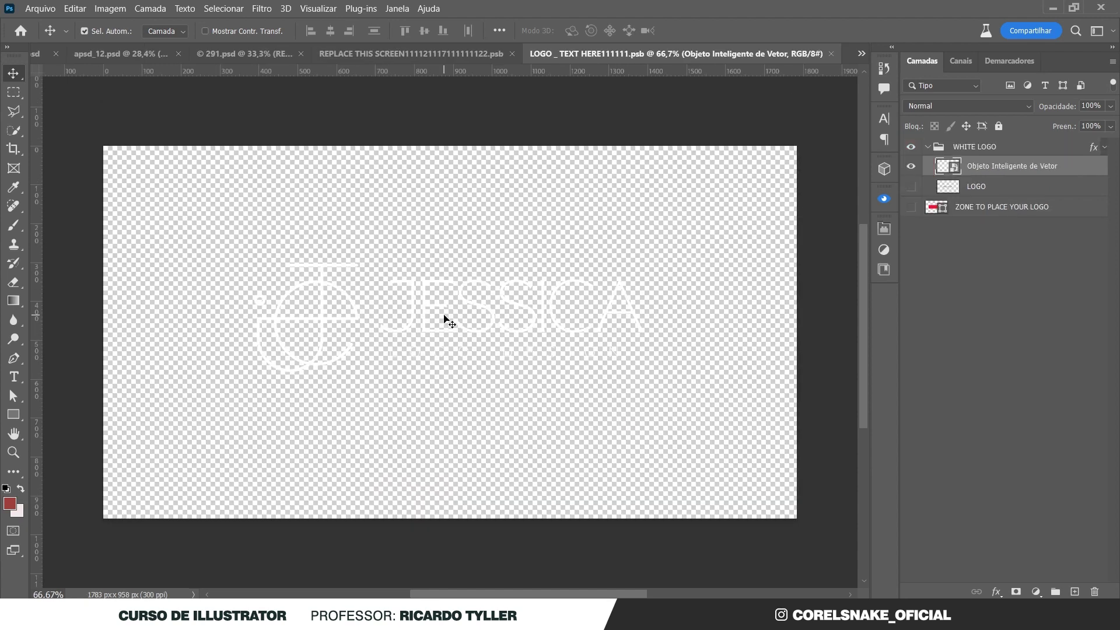
pyautogui.moveTo(446, 314); pyautogui.dragTo(445, 300)
pyautogui.moveTo(347, 295); pyautogui.dragTo(348, 281)
pyautogui.hotkey('ctrl', 's')
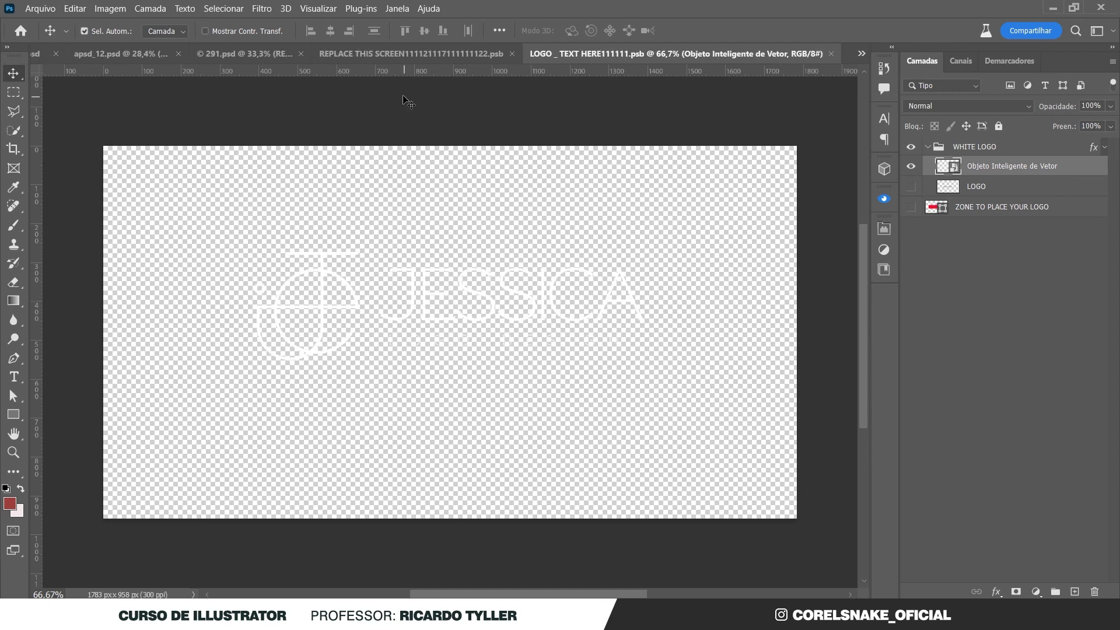
pyautogui.click(390, 54)
pyautogui.hotkey('ctrl', 's')
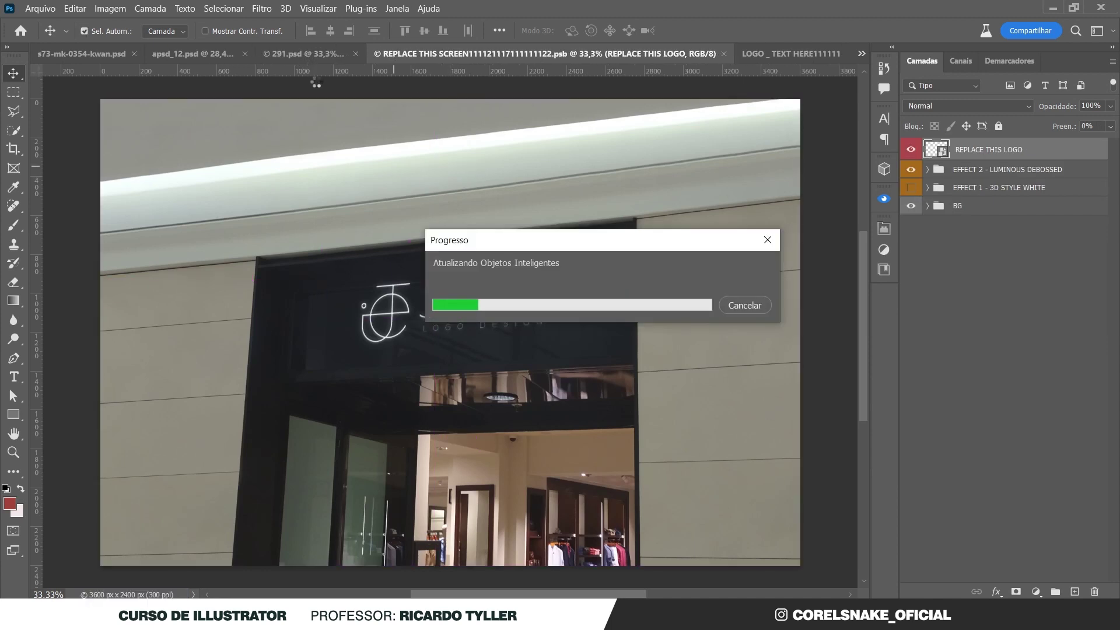
# Close the storefront .psb documents and review the business-card and tote-bag mockups
pyautogui.click(310, 54)
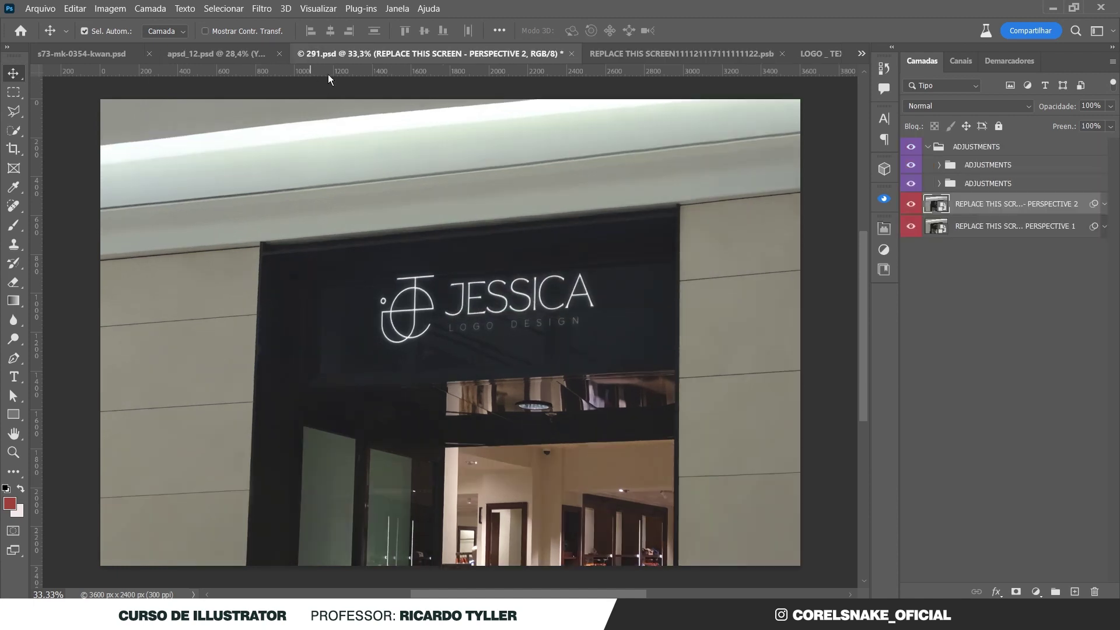
pyautogui.click(776, 53)
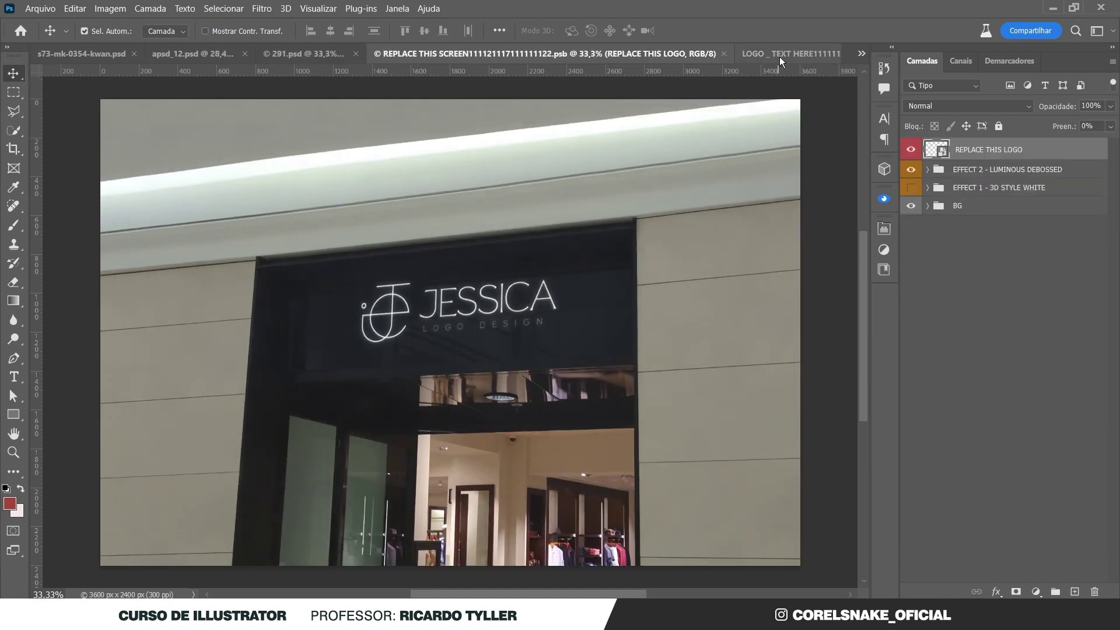
pyautogui.click(722, 54)
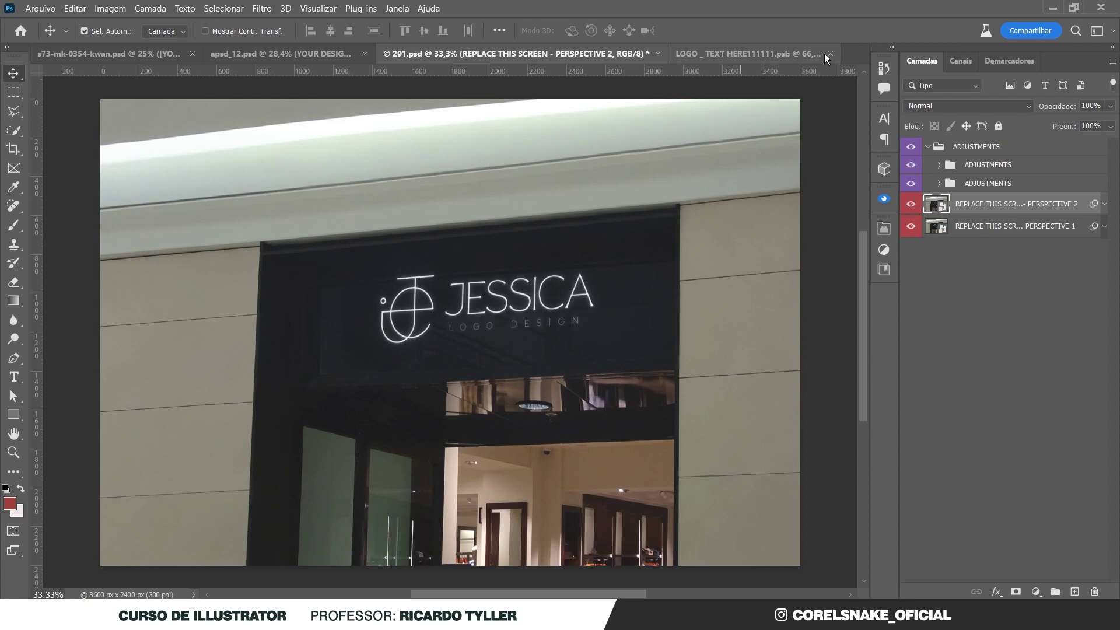
pyautogui.click(759, 53)
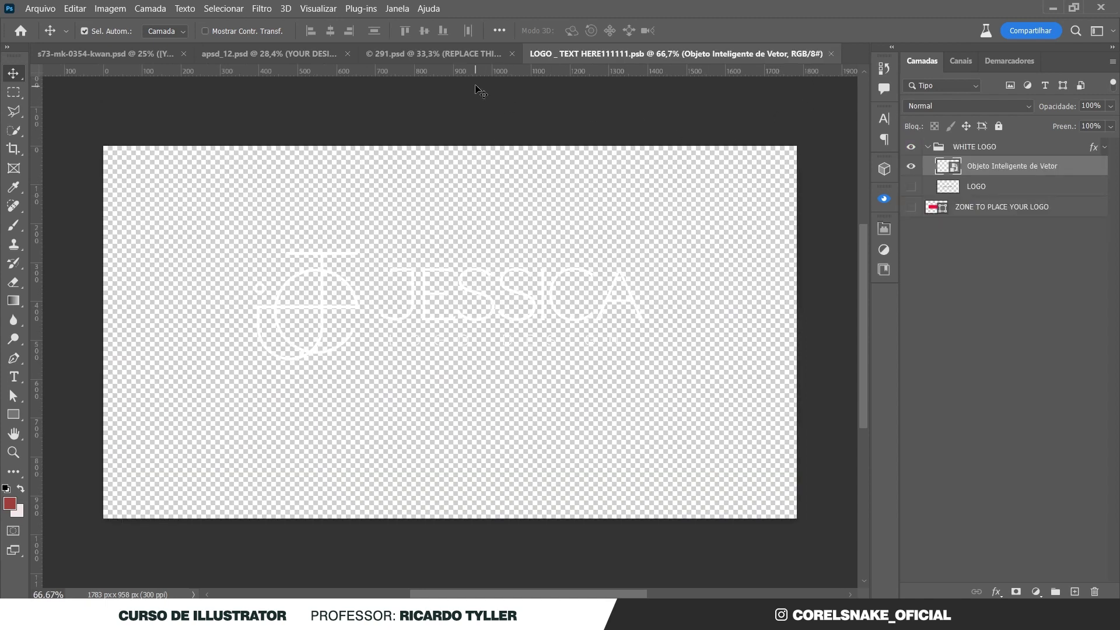
pyautogui.click(832, 54)
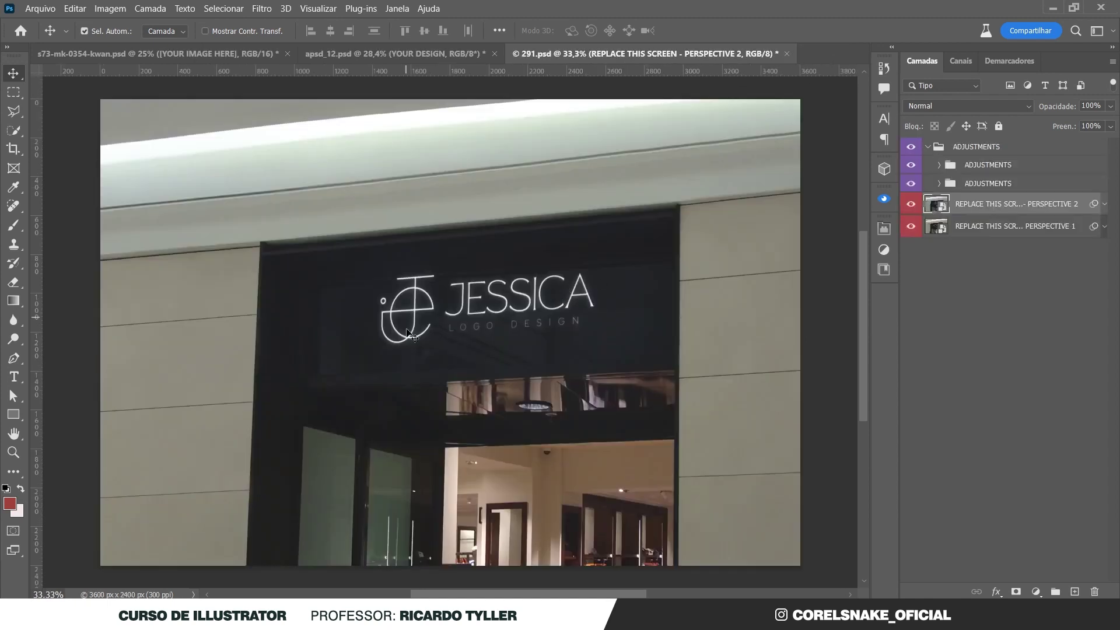
pyautogui.click(436, 54)
pyautogui.click(240, 54)
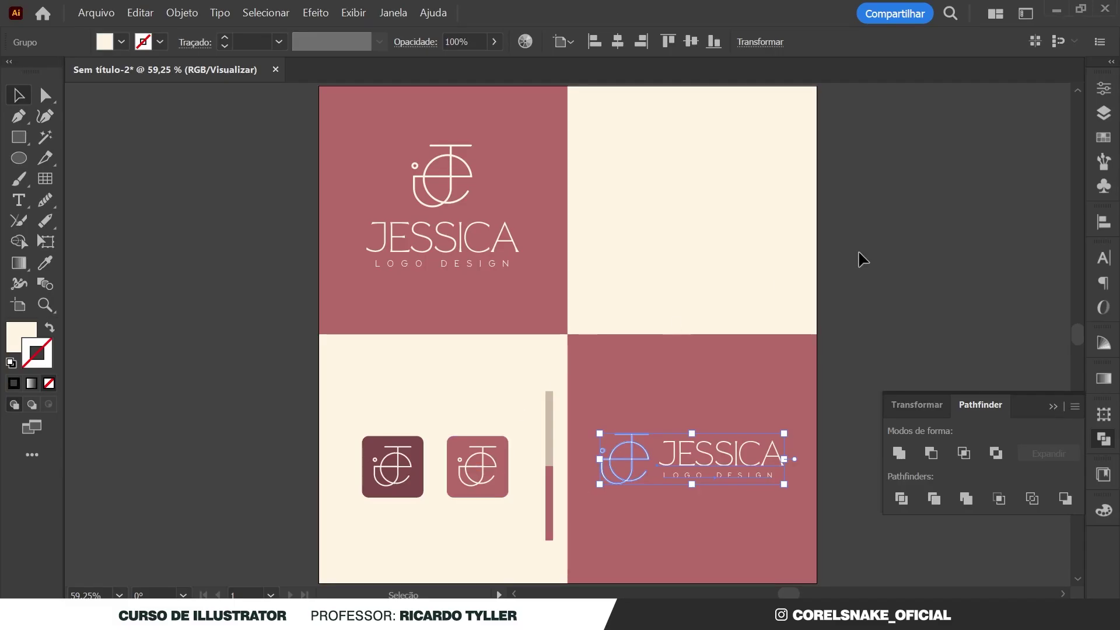
# Capture the Photoshop business-card mockup and paste it onto the Illustrator logo board
pyautogui.click(778, 285)
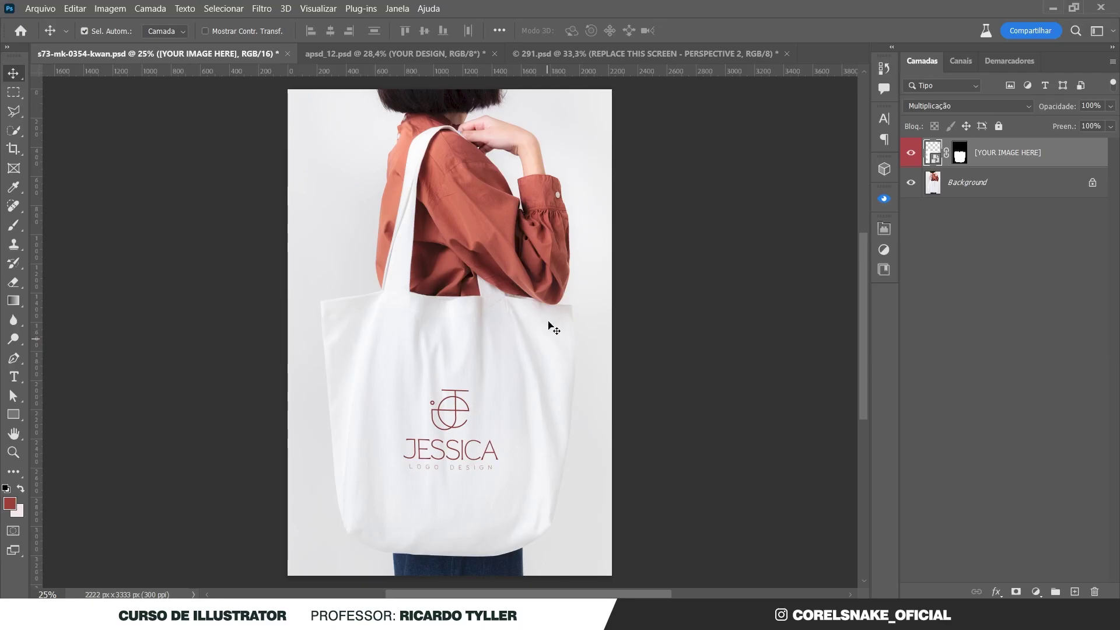
pyautogui.click(375, 54)
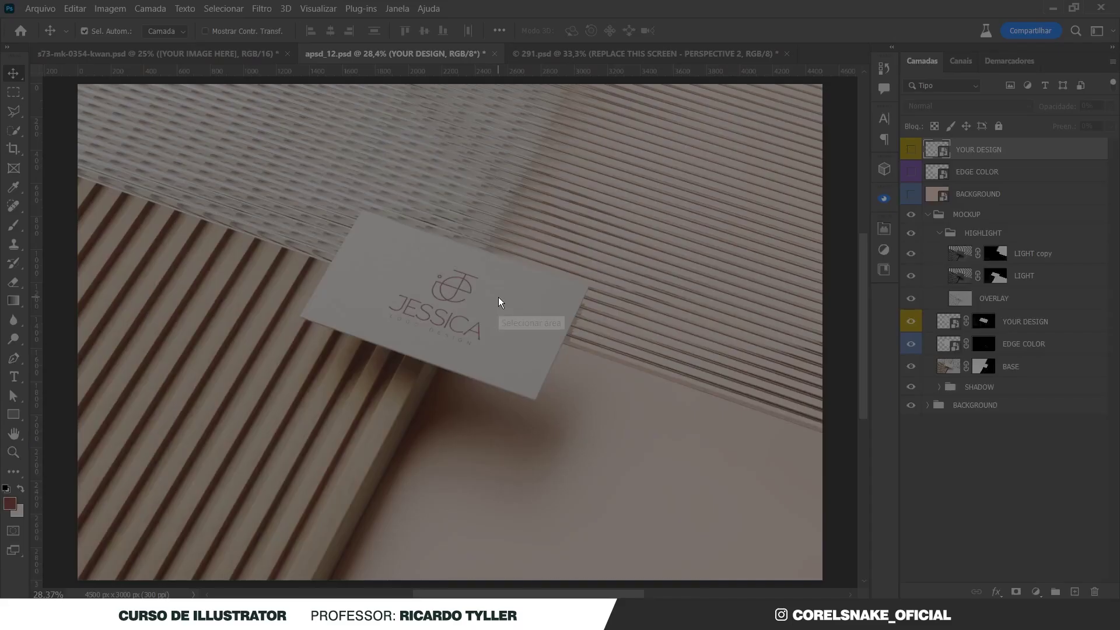
pyautogui.moveTo(79, 84)
pyautogui.mouseDown()
pyautogui.moveTo(623, 482)
pyautogui.moveTo(822, 579)
pyautogui.mouseUp()
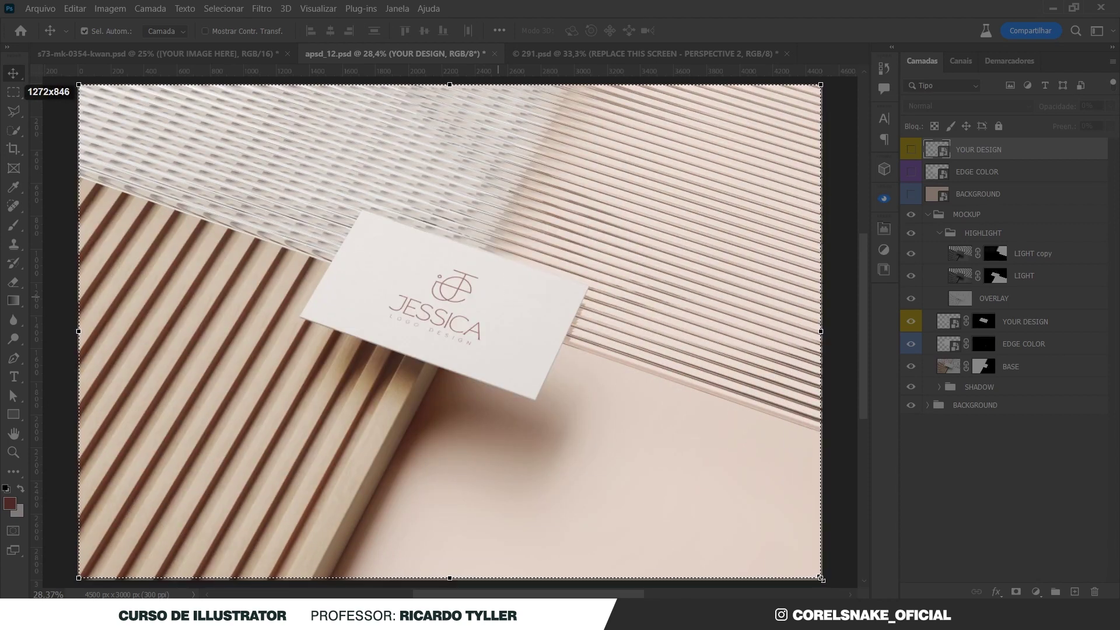
pyautogui.hotkey('ctrl', 'c')
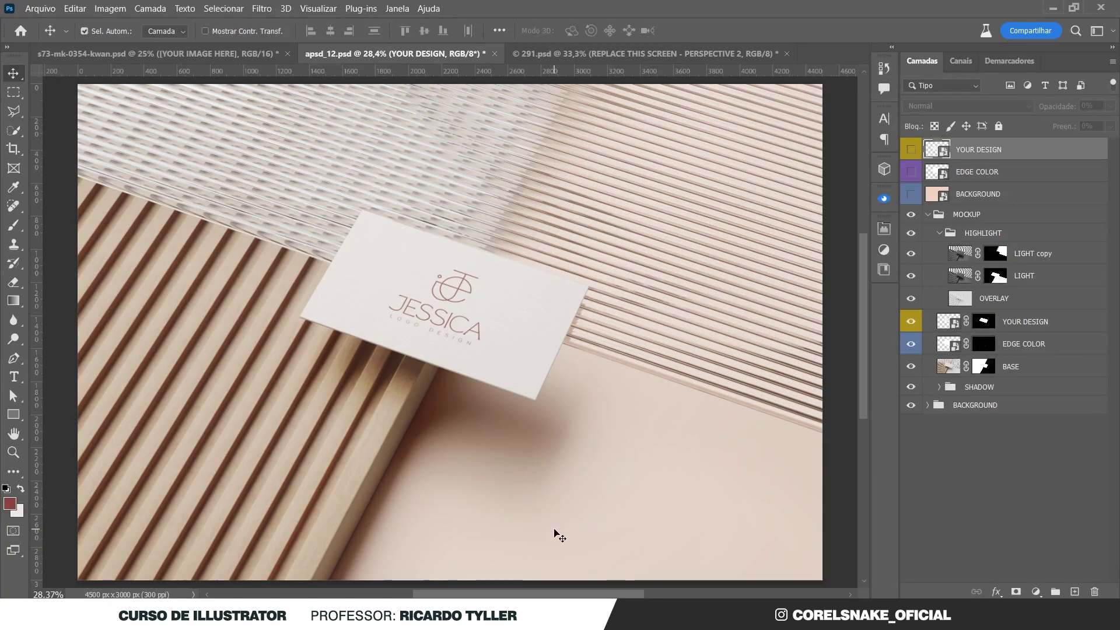
pyautogui.moveTo(589, 613)
pyautogui.click(589, 548)
pyautogui.hotkey('ctrl', 'v')
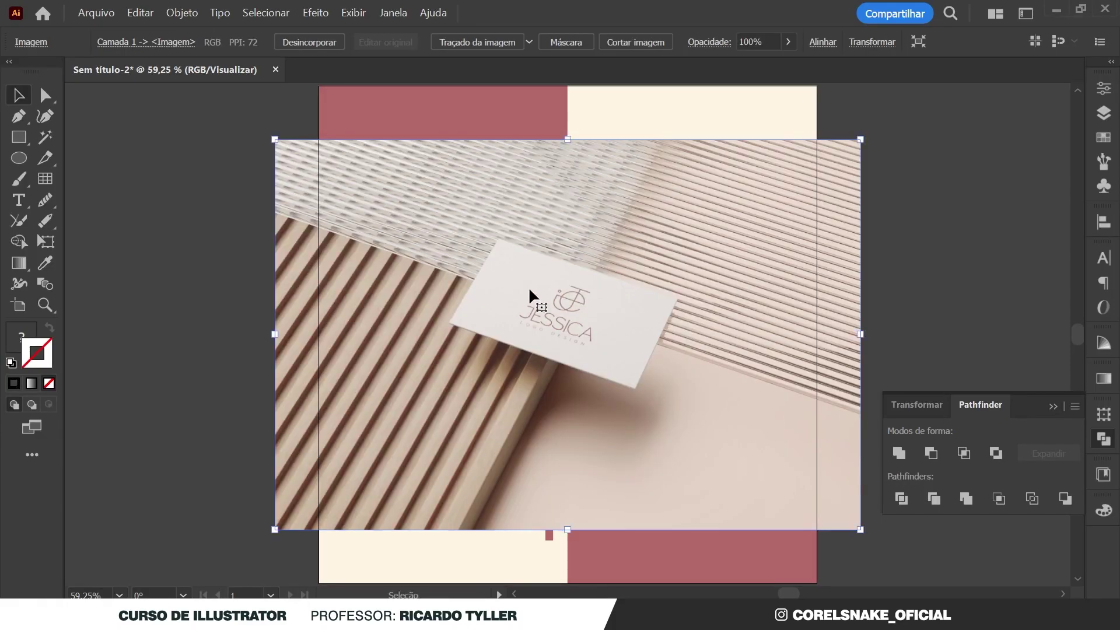
# Scale the pasted mockup photo down and park it beside the board's right edge
pyautogui.hotkey('ctrl', '-')
pyautogui.moveTo(613, 331); pyautogui.dragTo(724, 252)
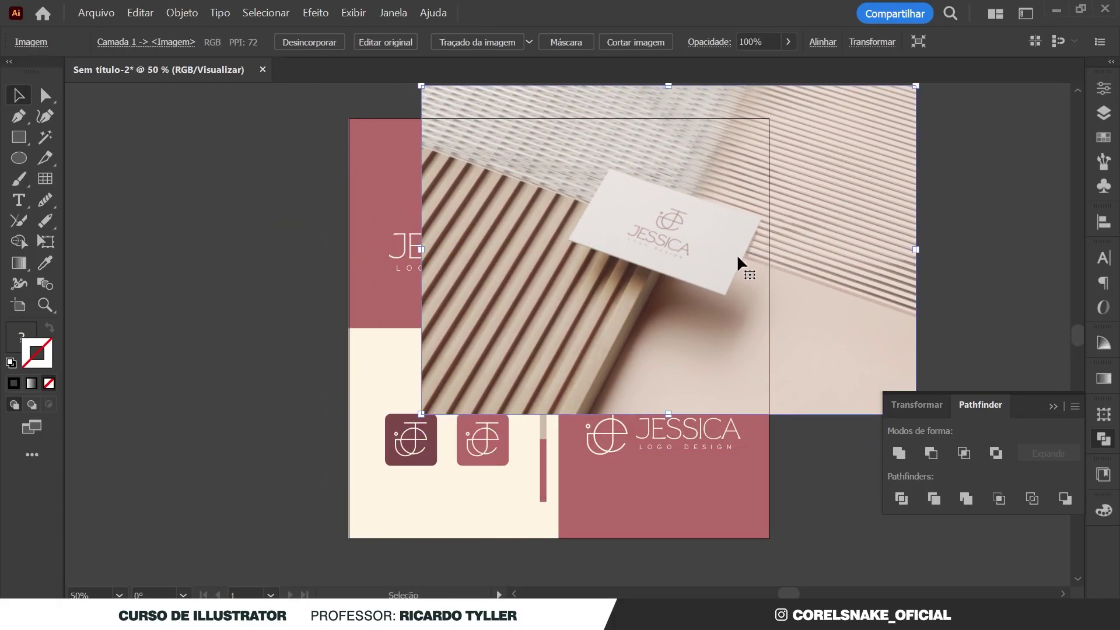
pyautogui.moveTo(916, 86); pyautogui.dragTo(866, 119)
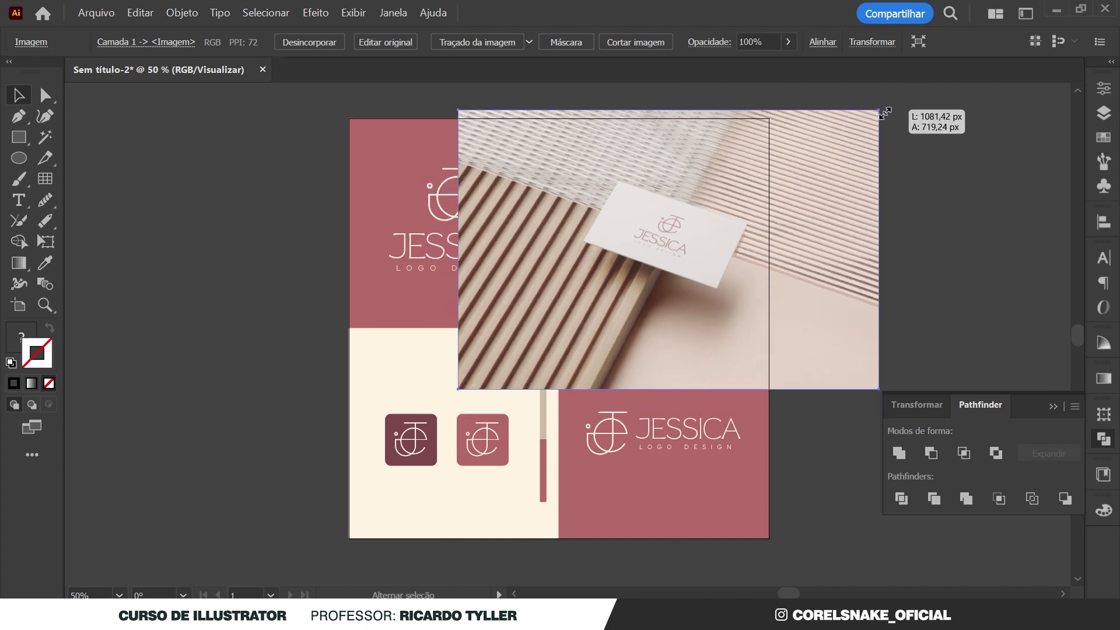
pyautogui.moveTo(827, 174); pyautogui.dragTo(820, 165)
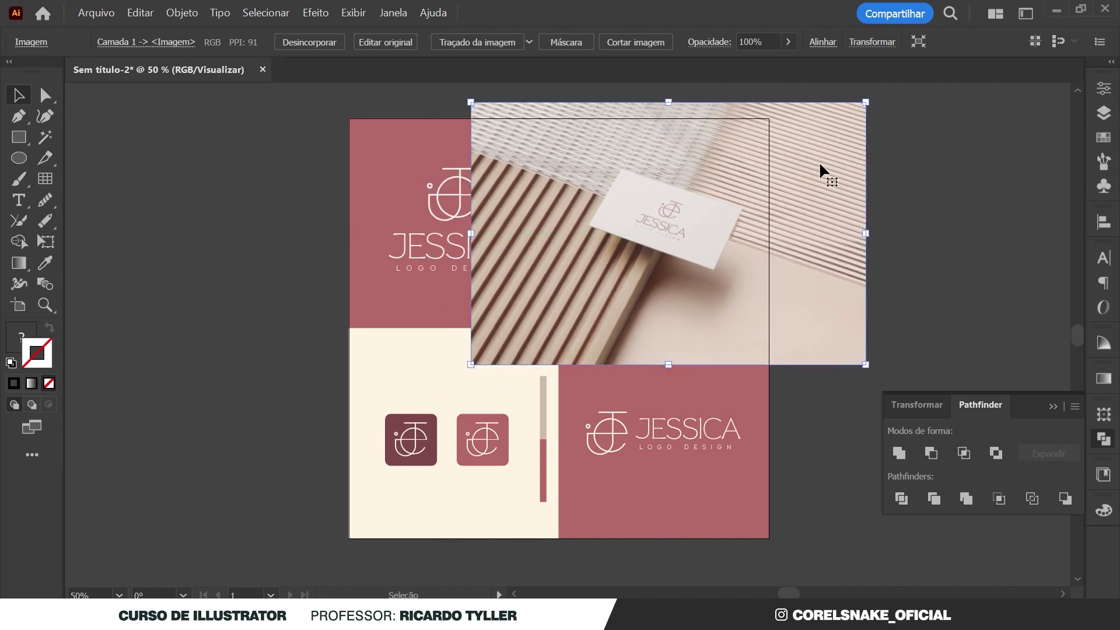
pyautogui.click(956, 170)
pyautogui.moveTo(795, 248); pyautogui.dragTo(1035, 244)
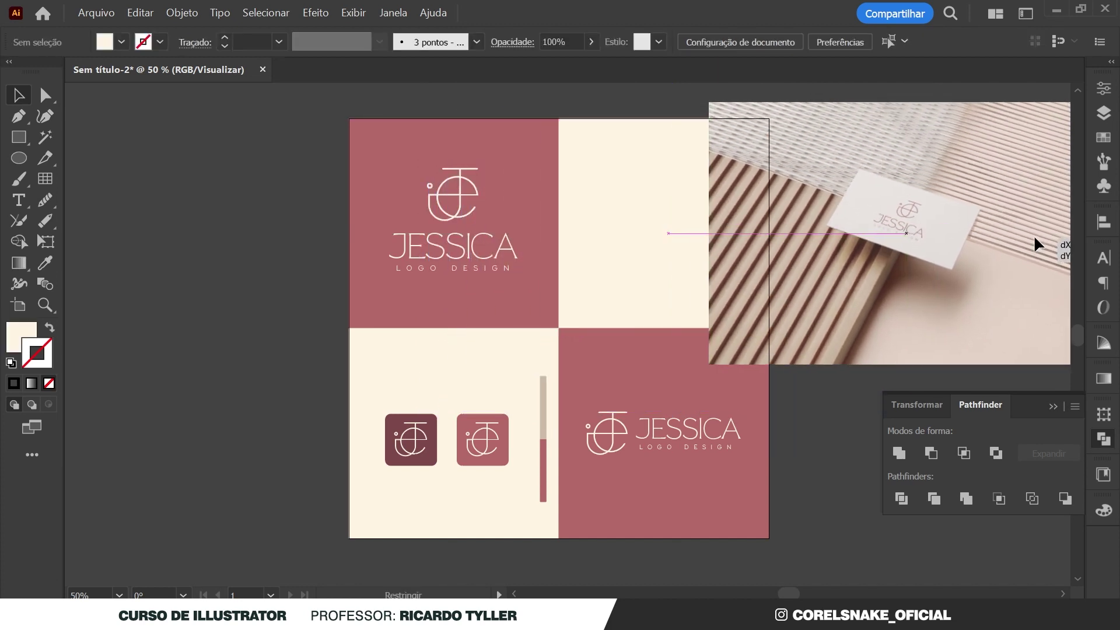
pyautogui.click(641, 215)
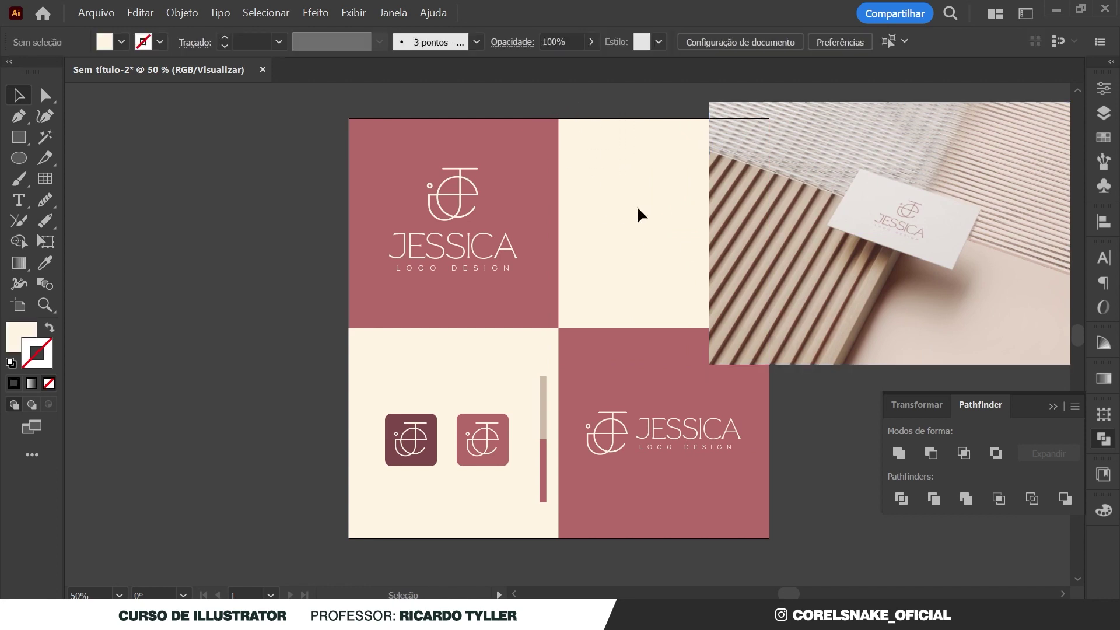
# Move the photo over the top-right cream square, send it backward, and clip it with Ctrl+7
pyautogui.click(641, 215)
pyautogui.click(665, 151)
pyautogui.moveTo(974, 227); pyautogui.dragTo(744, 225)
pyautogui.press('ctrl')
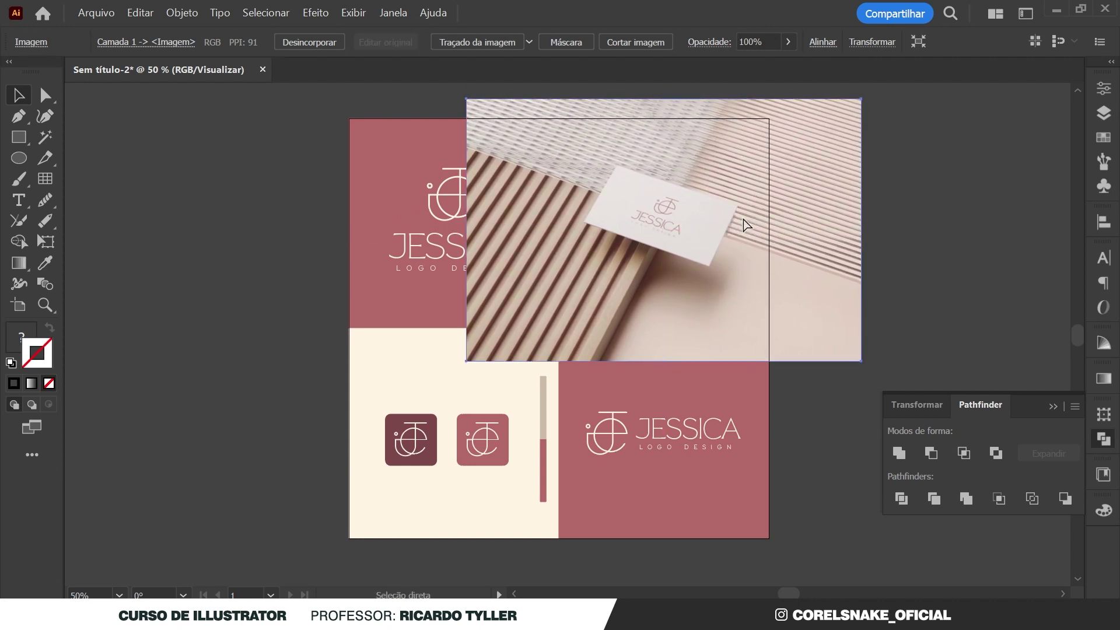
pyautogui.hotkey('ctrl', '[')
pyautogui.hotkey('ctrl', '[')
pyautogui.hotkey('ctrl', '[')
pyautogui.hotkey('ctrl', '[')
pyautogui.hotkey('ctrl', '[')
pyautogui.keyDown('shift'); pyautogui.click(748, 226); pyautogui.keyUp('shift')
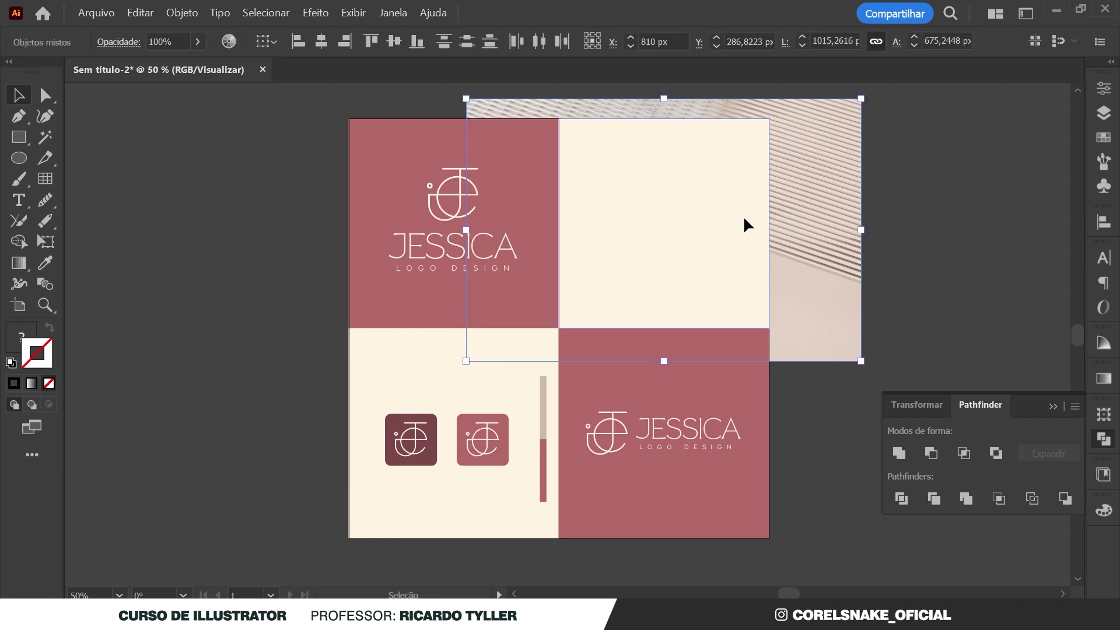
pyautogui.hotkey('ctrl', '7')
pyautogui.click(788, 200)
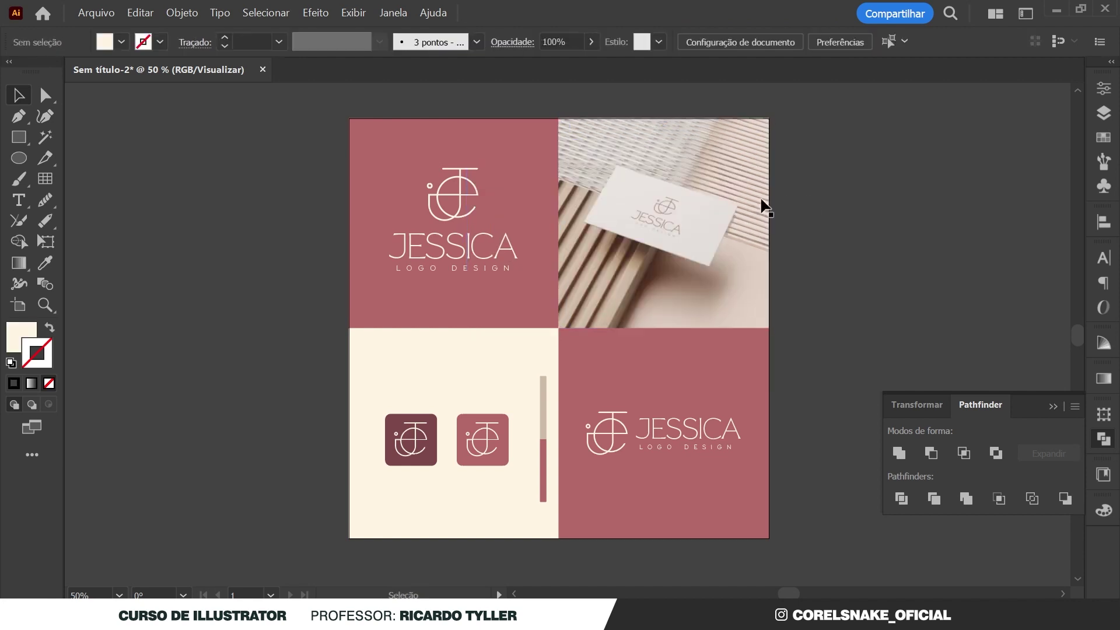
# Inside the clip group, shift the photo down and widen it, then fit the board
pyautogui.doubleClick(701, 208)
pyautogui.moveTo(710, 185); pyautogui.dragTo(709, 194)
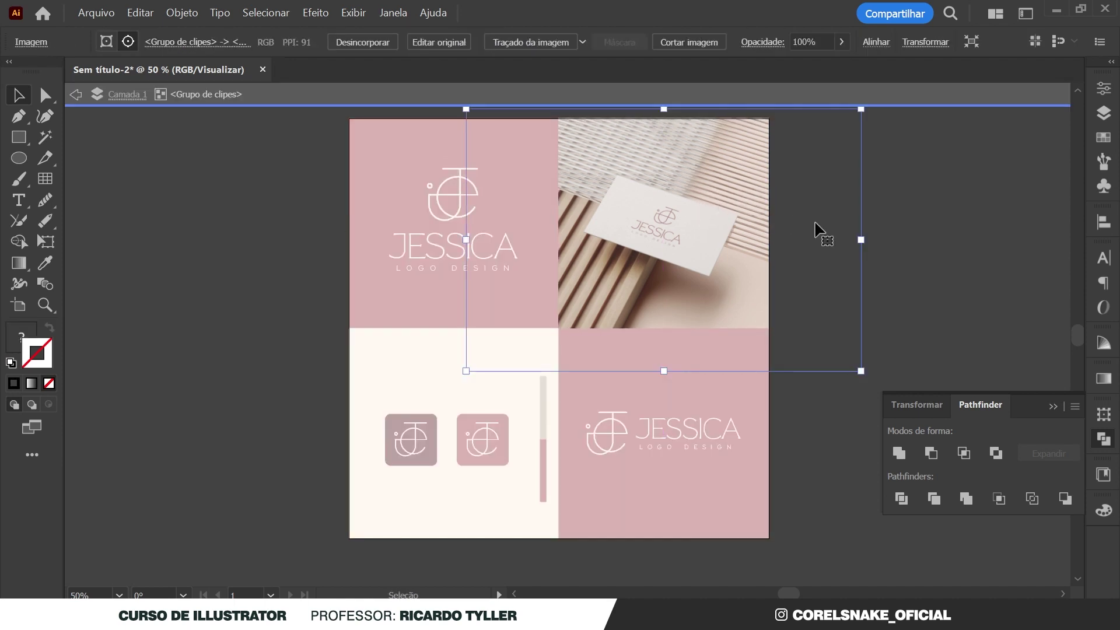
pyautogui.moveTo(863, 237)
pyautogui.mouseDown()
pyautogui.moveTo(876, 242)
pyautogui.moveTo(717, 238)
pyautogui.mouseUp()
pyautogui.click(915, 237)
pyautogui.doubleClick(897, 239)
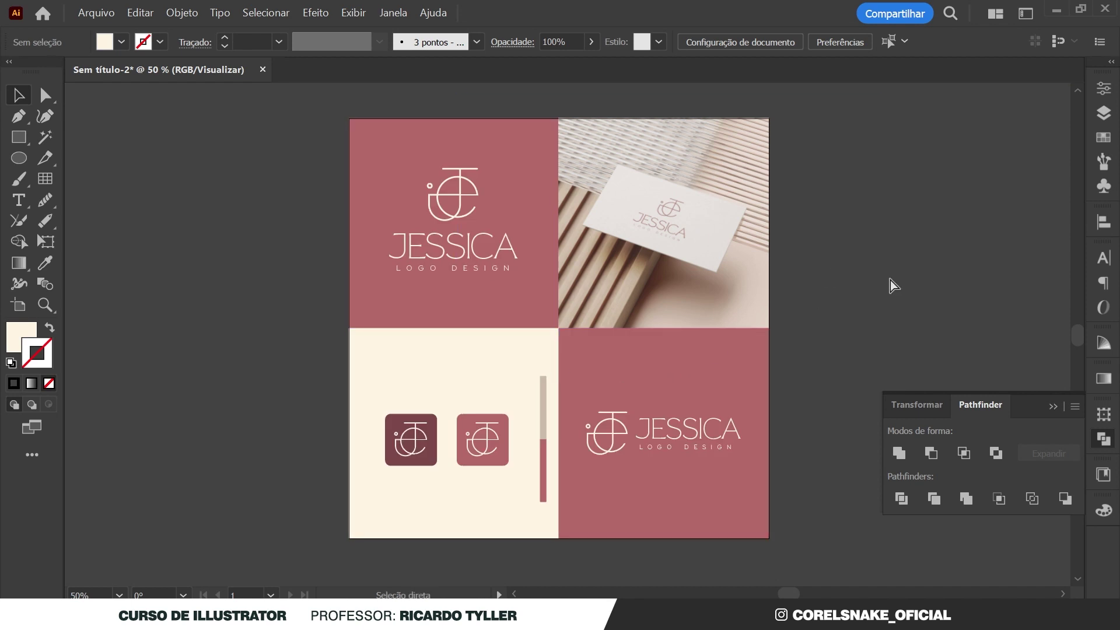
pyautogui.hotkey('ctrl', '0')
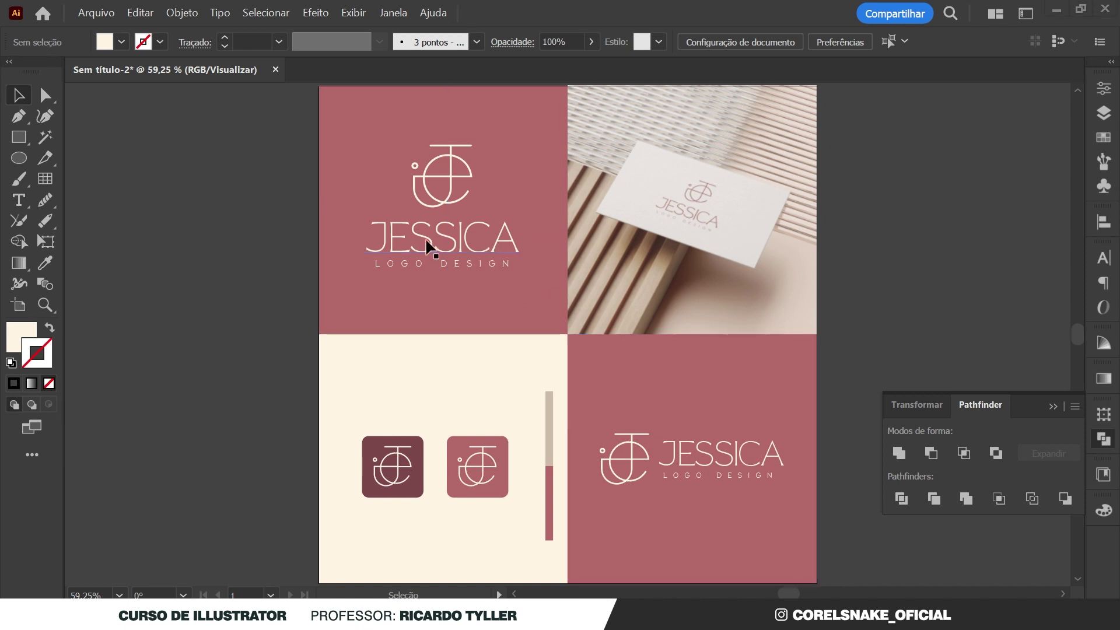
# Change the top-left wordmark from JESSICA to JÉSSICA
pyautogui.doubleClick(399, 243)
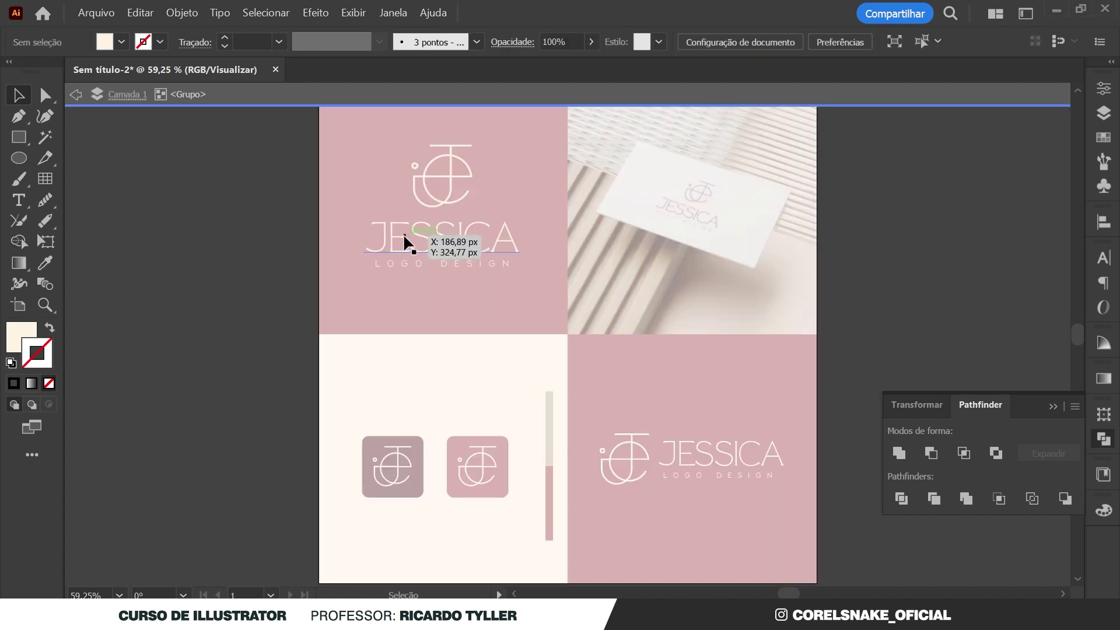
pyautogui.doubleClick(405, 238)
pyautogui.click(407, 234)
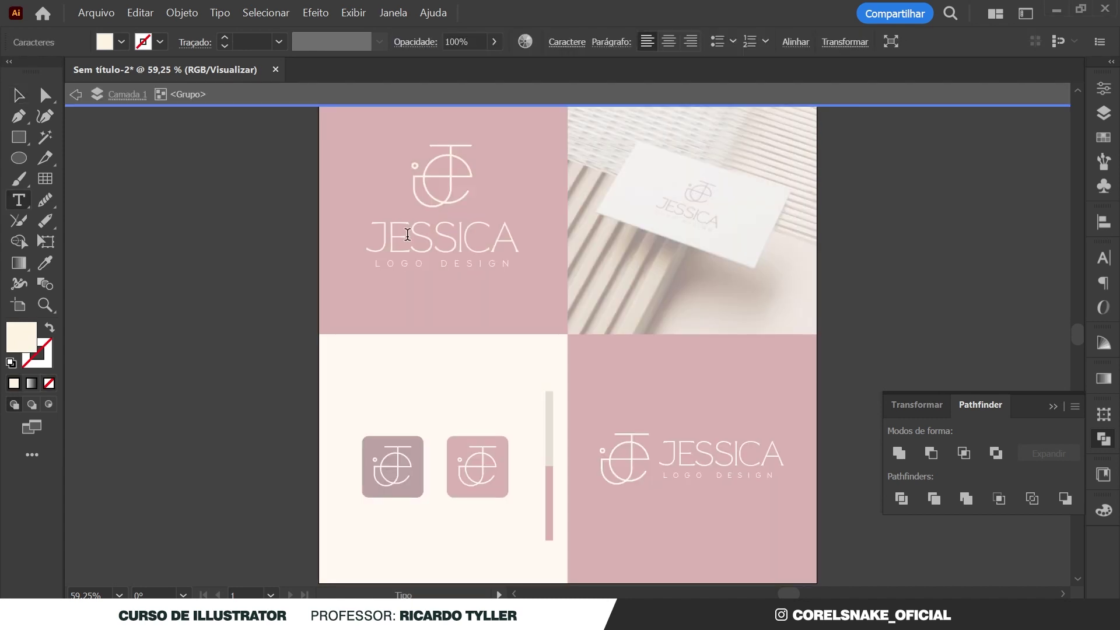
pyautogui.press('BackSpace')
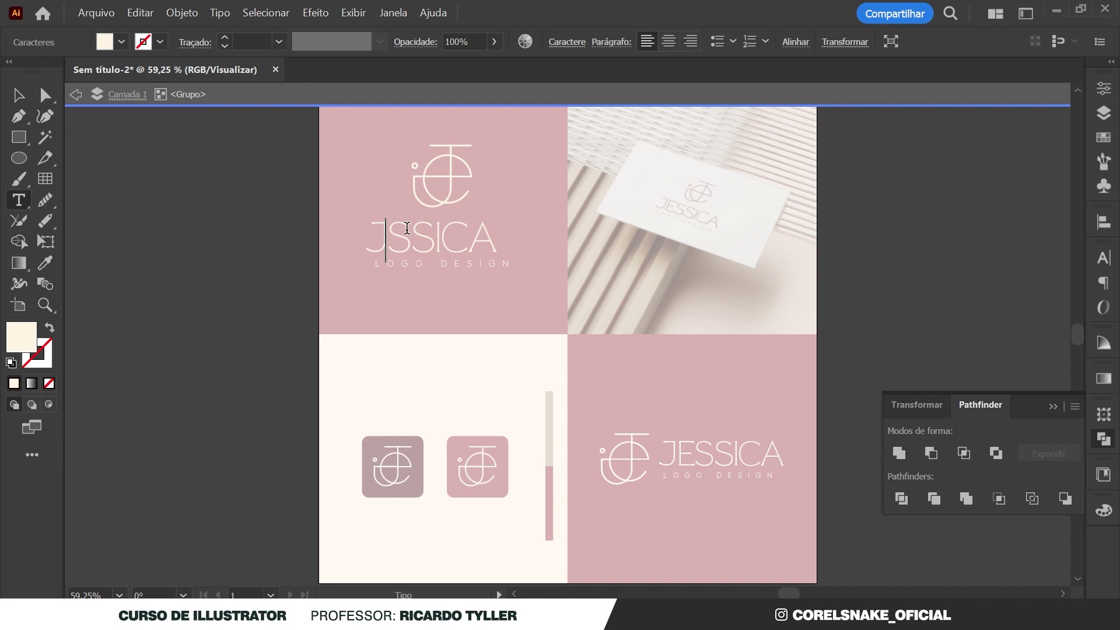
pyautogui.write('É')
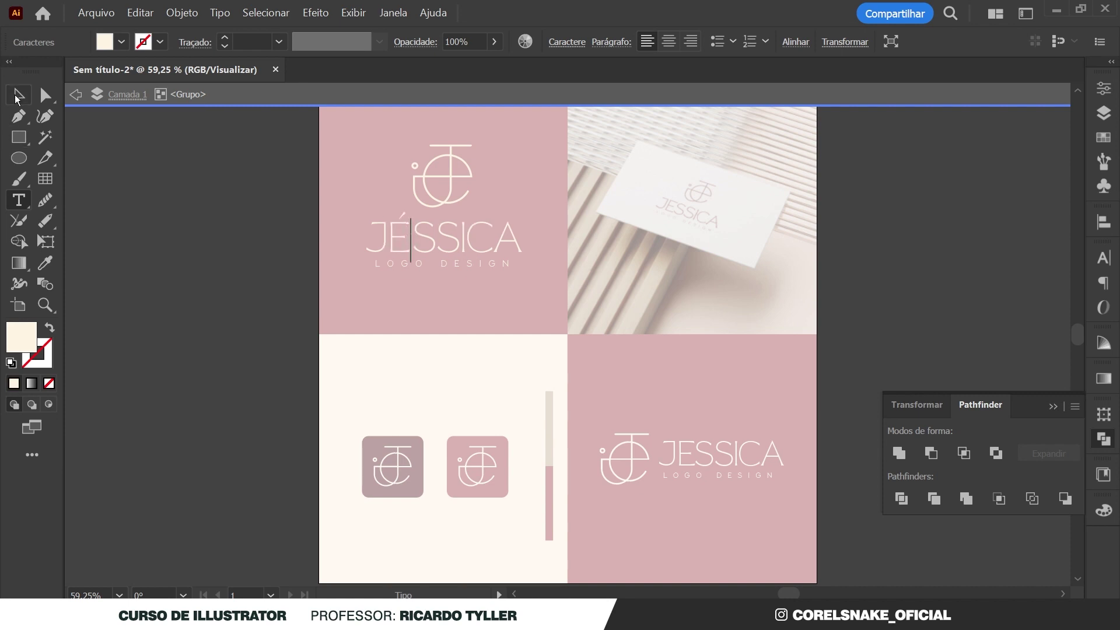
pyautogui.press('Escape')
pyautogui.doubleClick(162, 204)
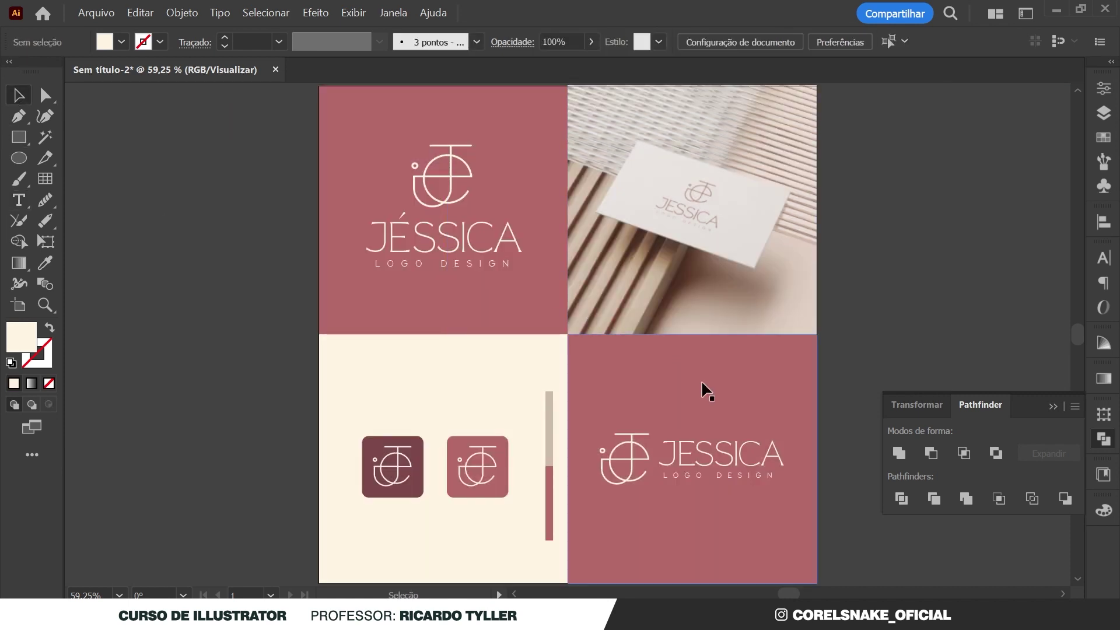
# Change the bottom-right wordmark to JÉSSICA and close the Pathfinder panel
pyautogui.doubleClick(698, 461)
pyautogui.doubleClick(693, 455)
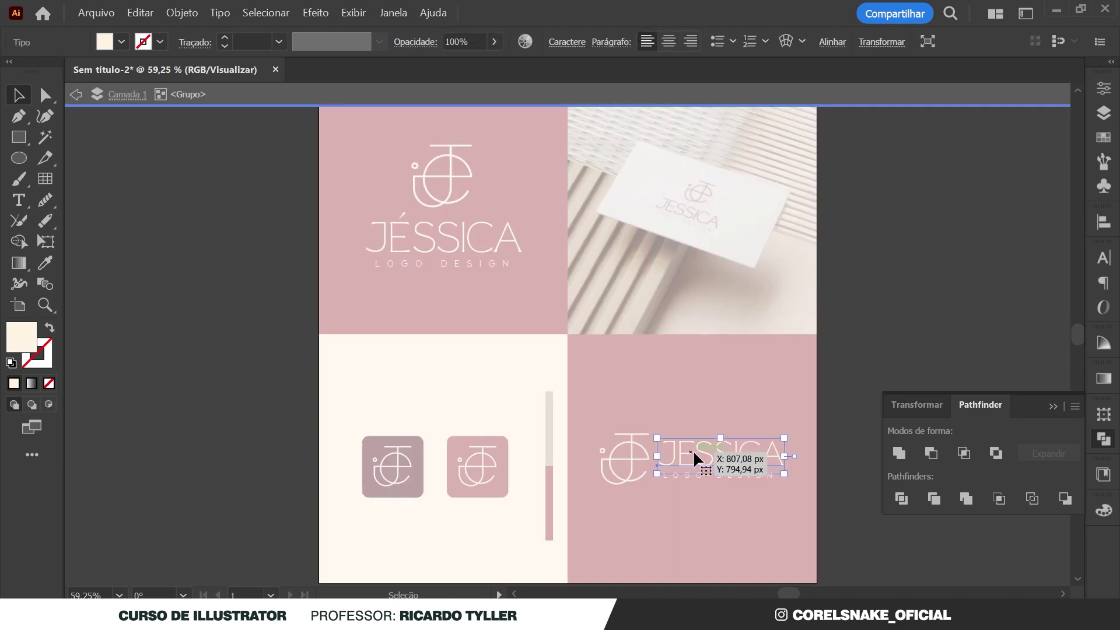
pyautogui.press('BackSpace')
pyautogui.write('É')
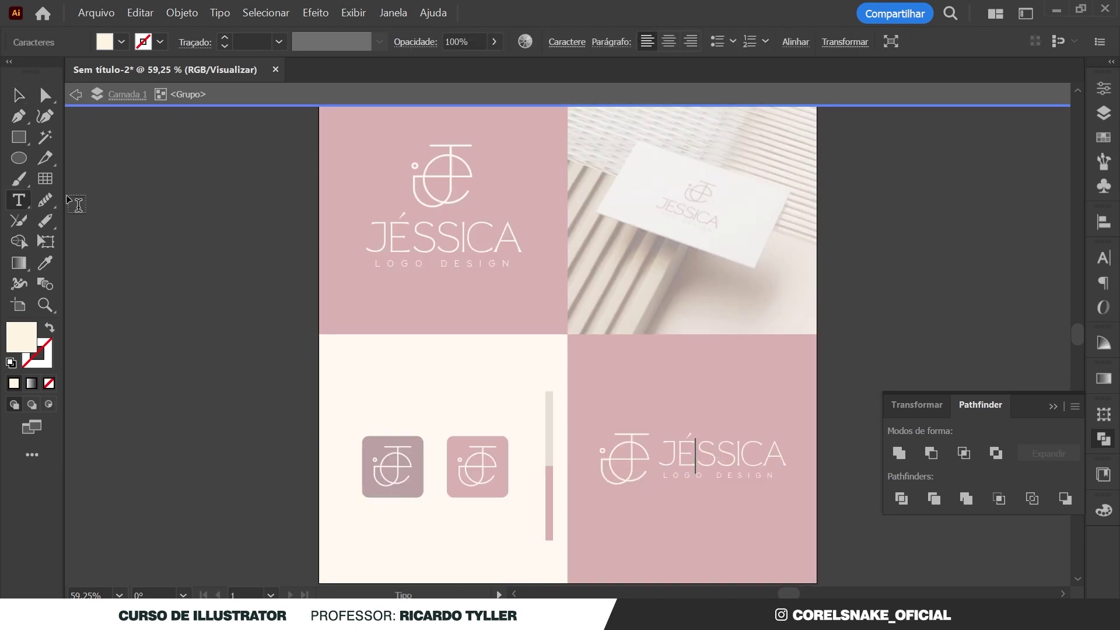
pyautogui.click(19, 96)
pyautogui.doubleClick(216, 262)
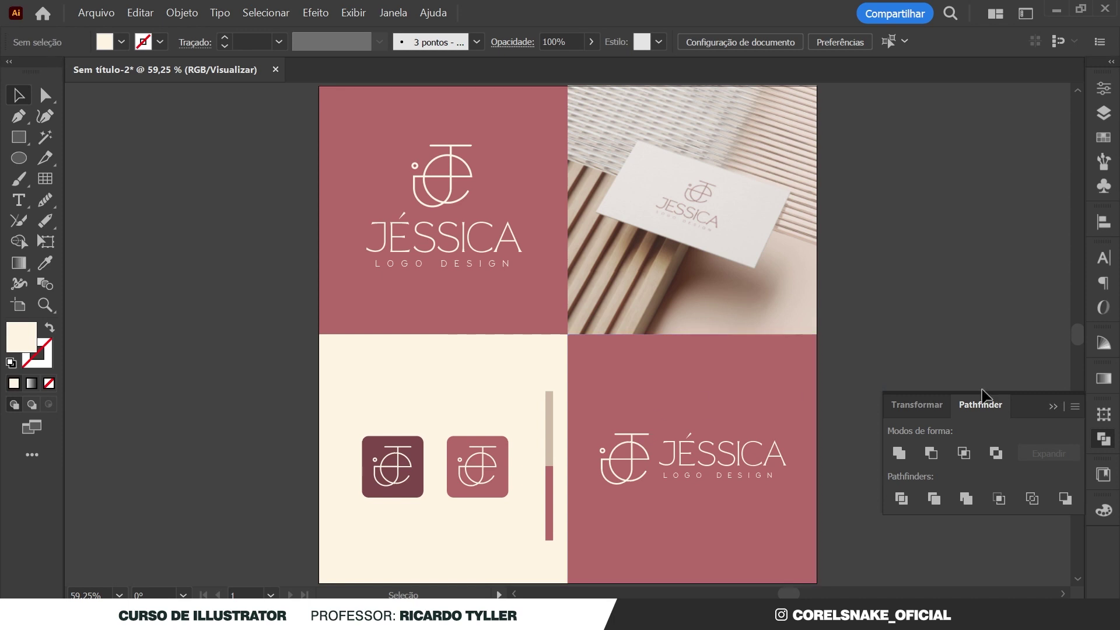
pyautogui.click(1111, 449)
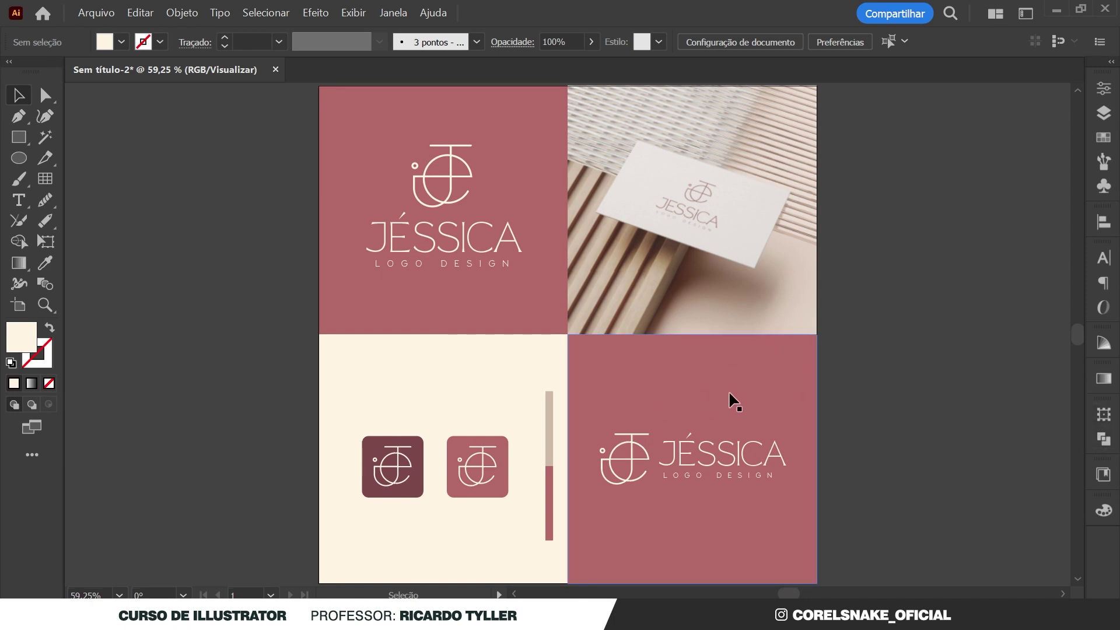
pyautogui.hotkey('alt', 'Tab')
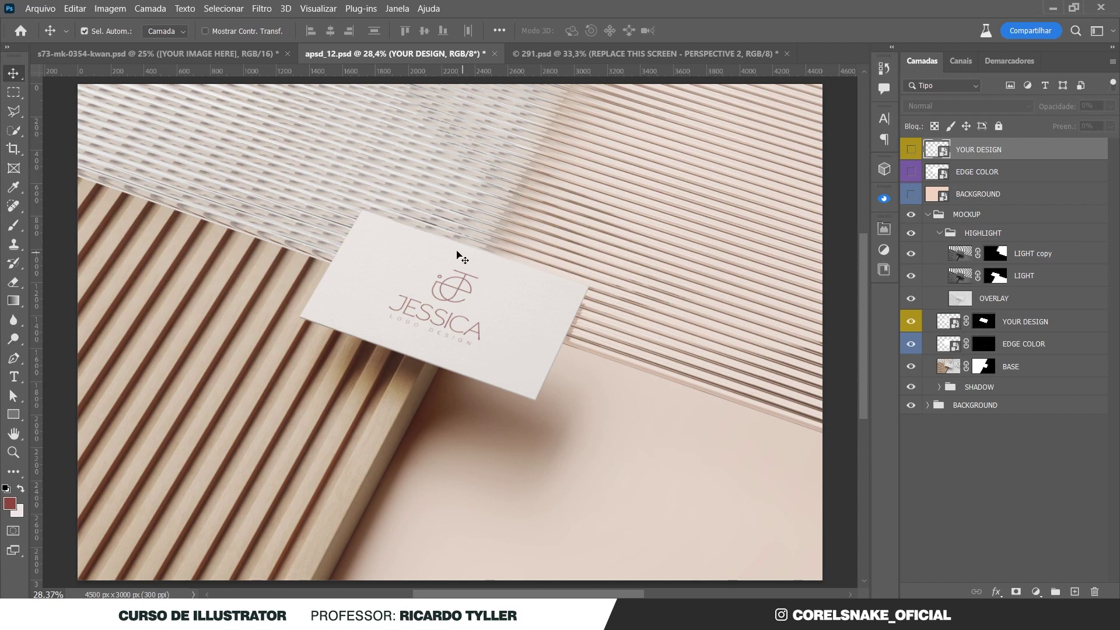
pyautogui.click(231, 57)
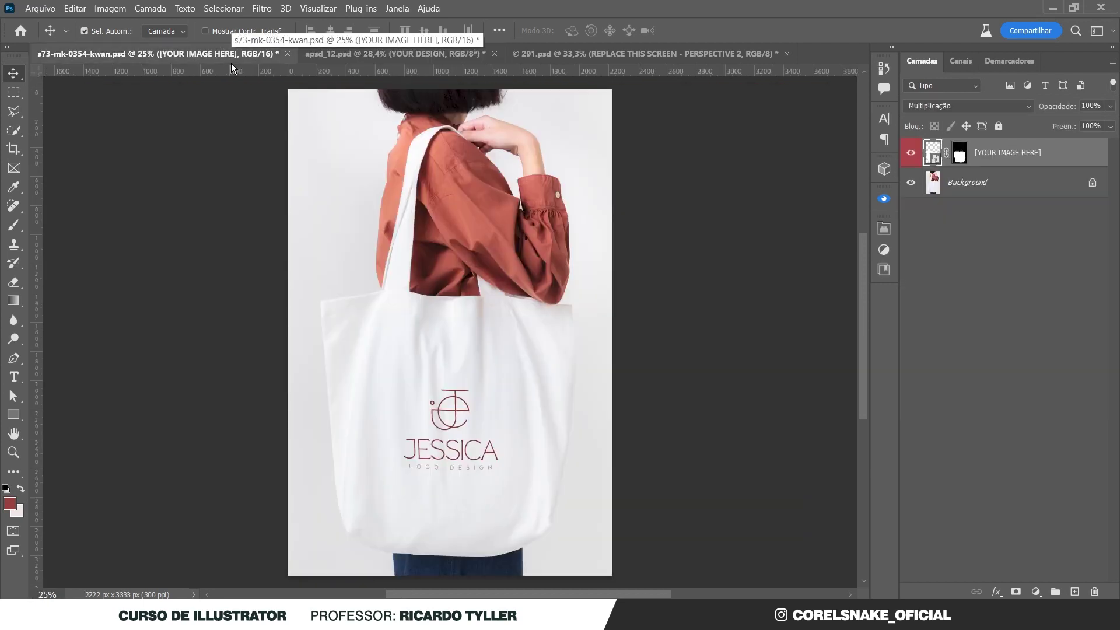
pyautogui.click(634, 50)
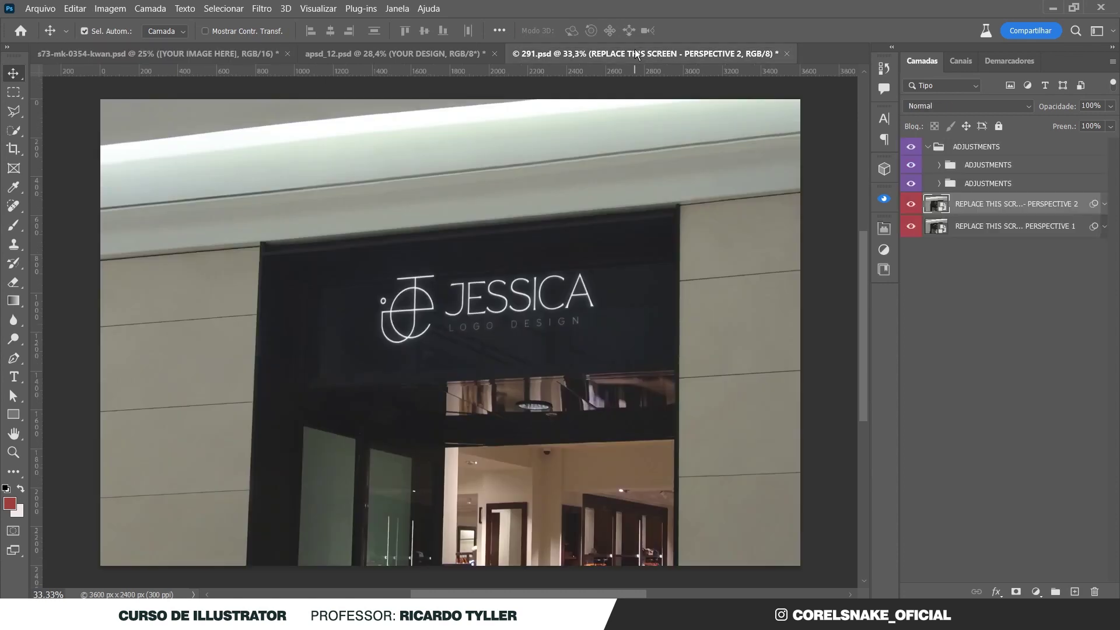
pyautogui.click(230, 53)
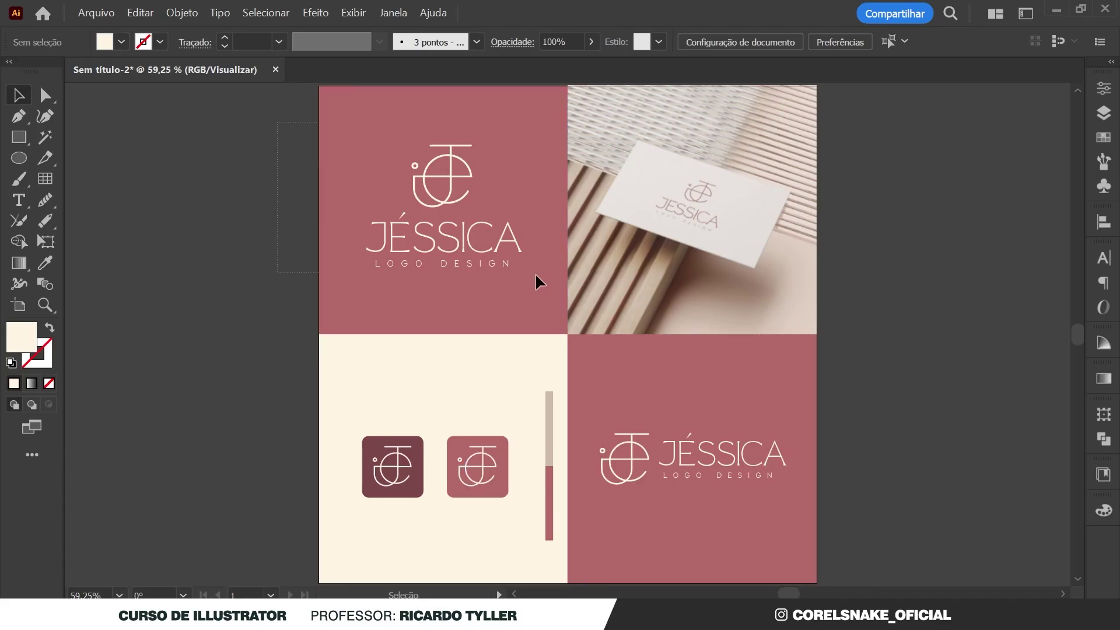
# Paste the JÉSSICA logo into the tote-bag .psb as a Smart Object, scaled to 77%
pyautogui.click(540, 282)
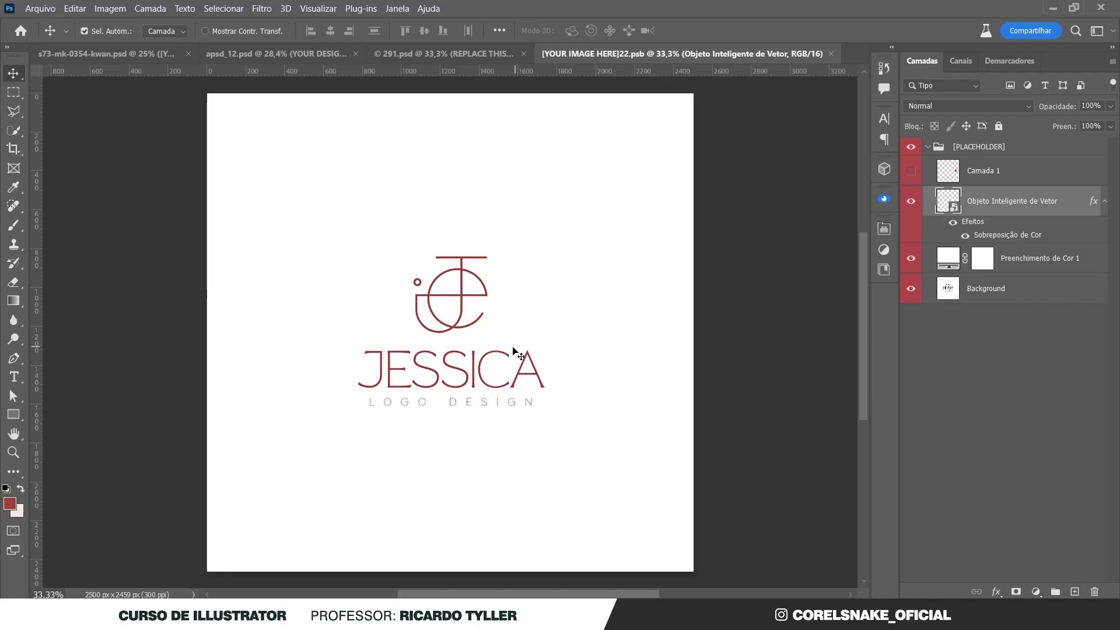
pyautogui.hotkey('ctrl', 'v')
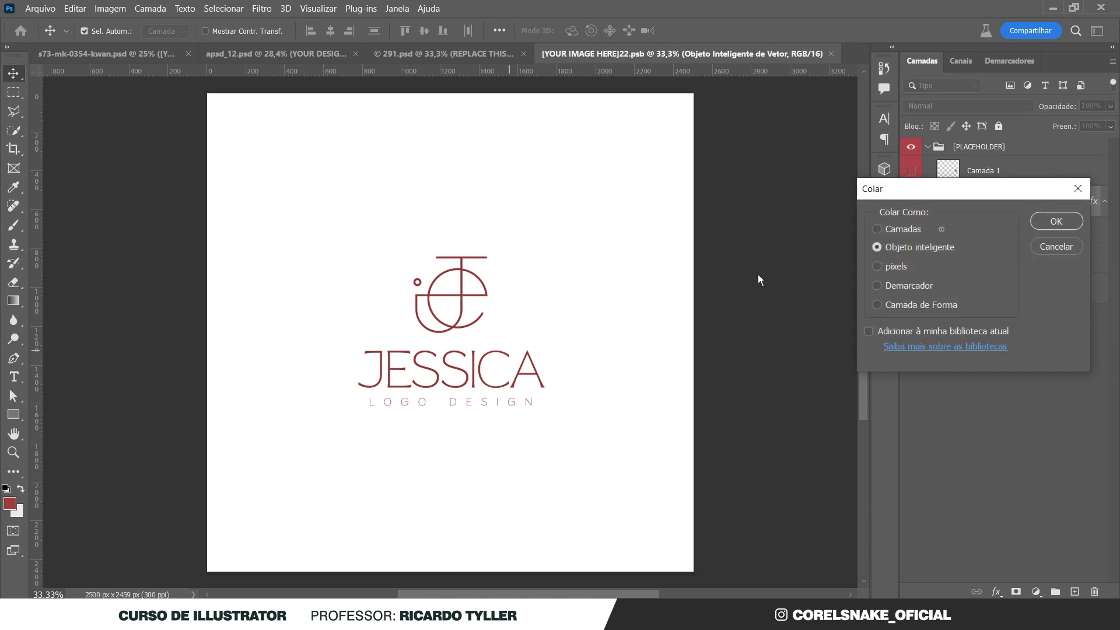
pyautogui.click(1037, 222)
pyautogui.moveTo(589, 332); pyautogui.dragTo(544, 341)
pyautogui.press('Return')
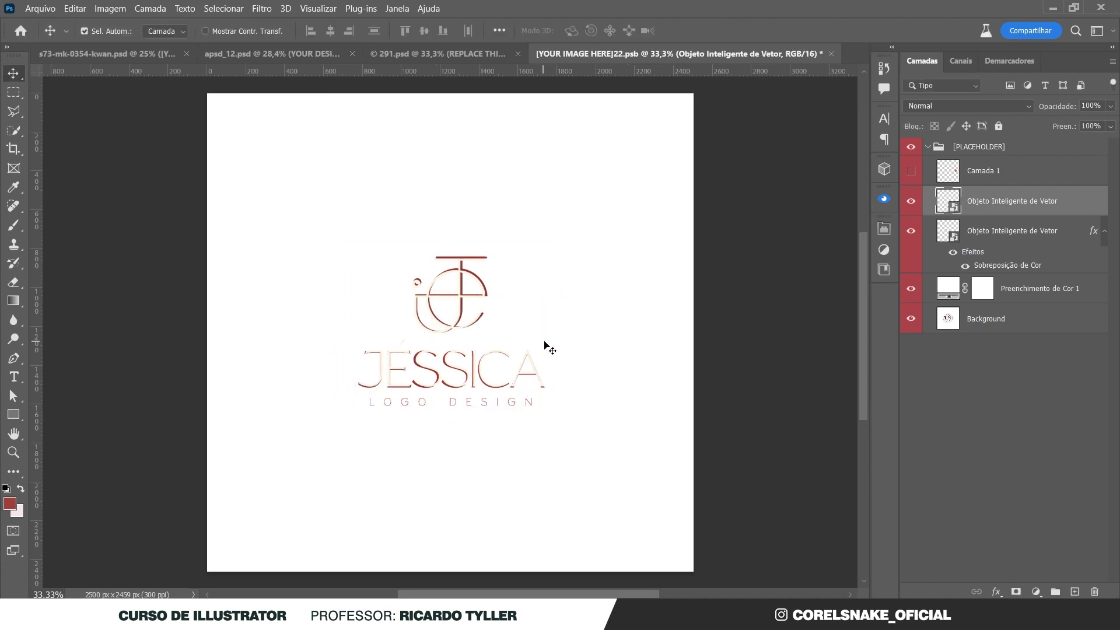
# Copy the red Color Overlay to the new logo, hide the old layer, save and close
pyautogui.moveTo(954, 265); pyautogui.dragTo(951, 203)
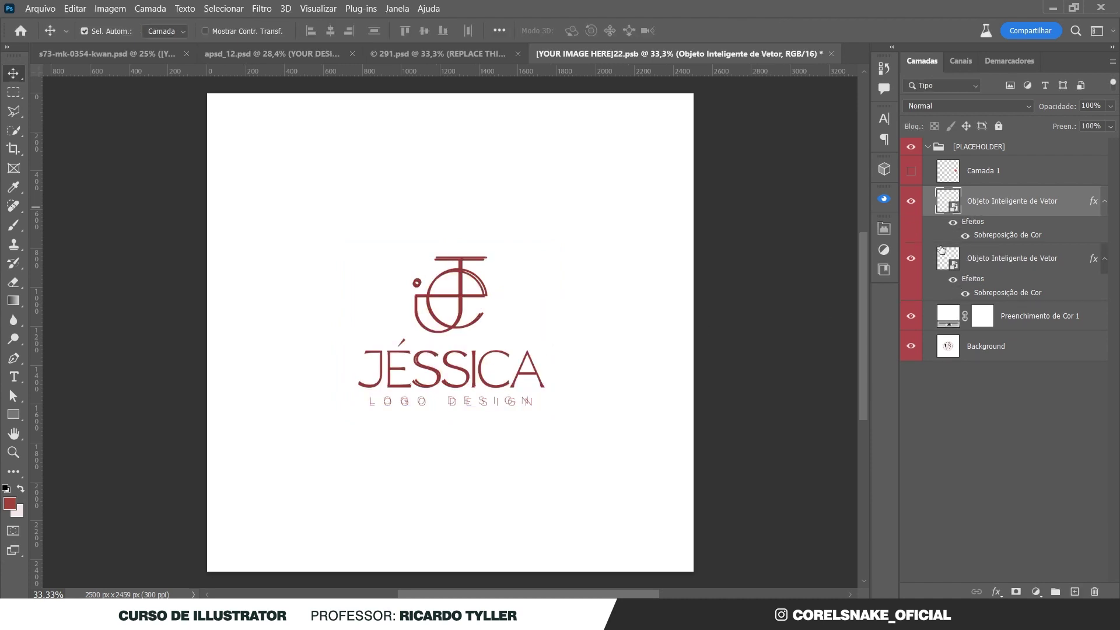
pyautogui.click(911, 259)
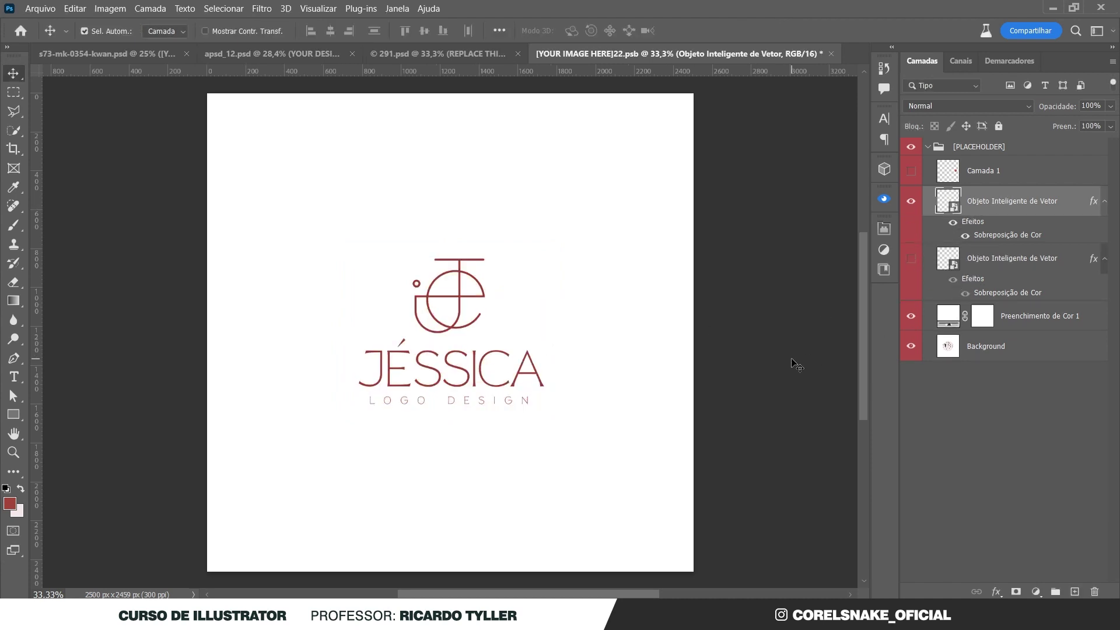
pyautogui.hotkey('ctrl', 's')
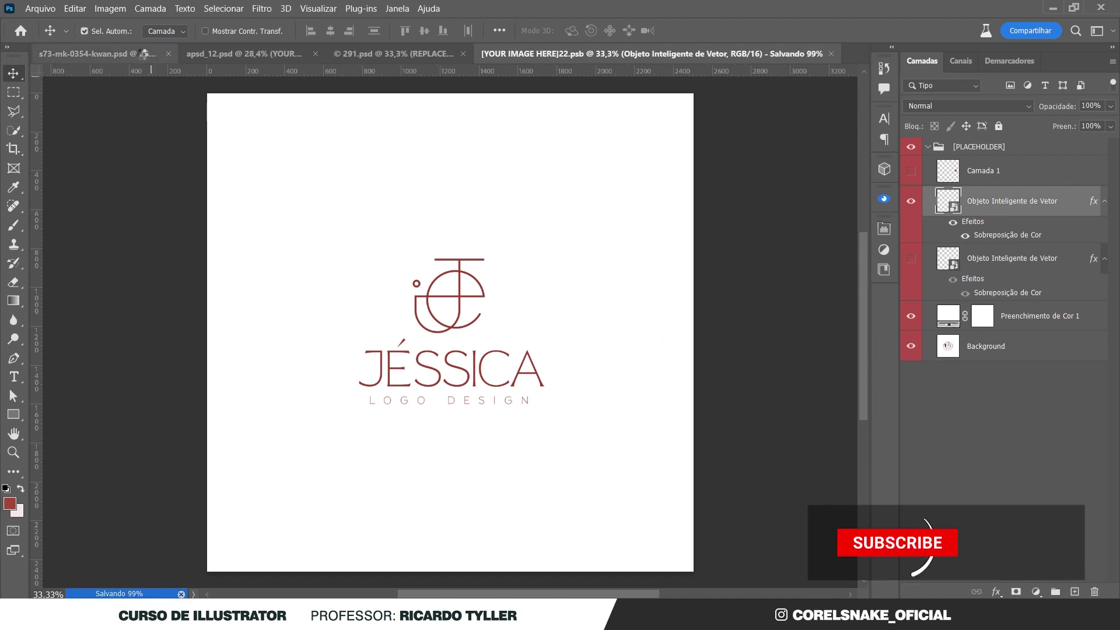
pyautogui.click(142, 53)
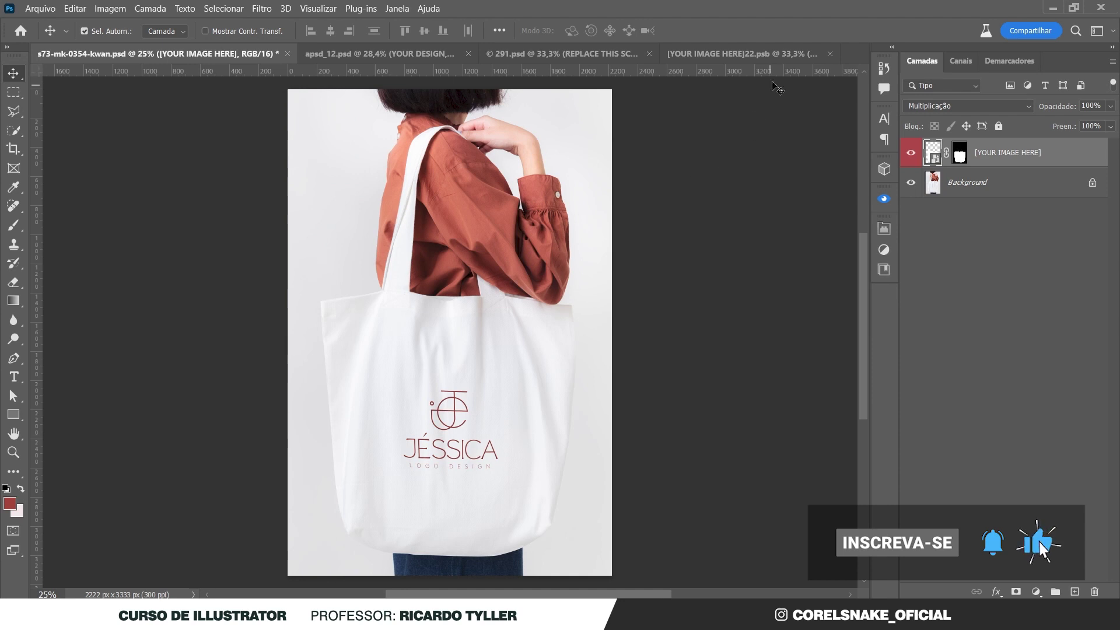
pyautogui.click(831, 53)
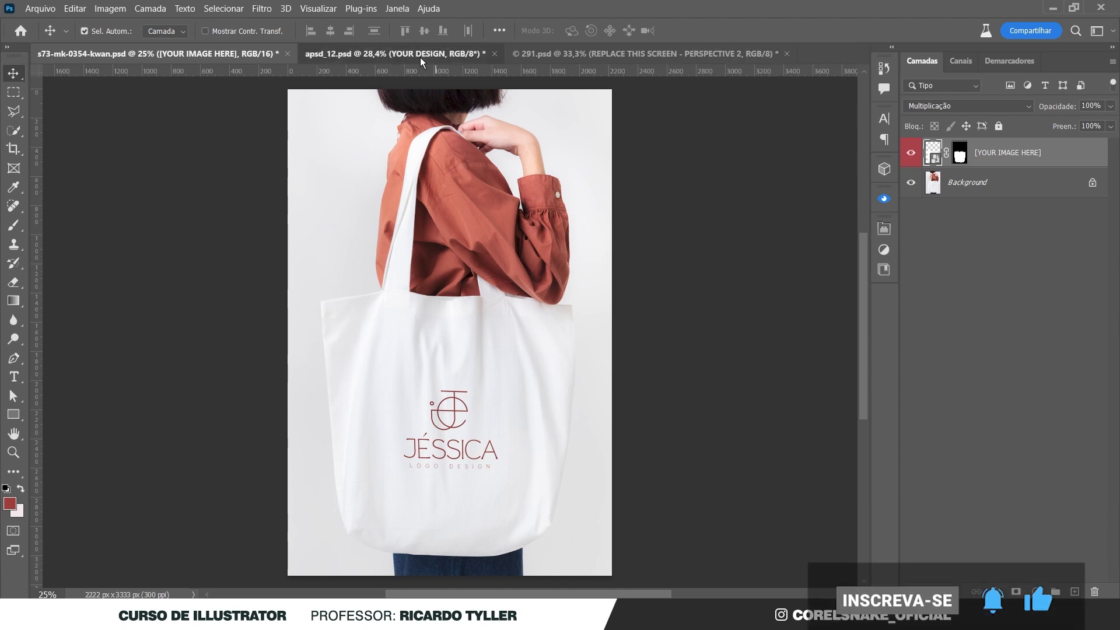
pyautogui.click(420, 54)
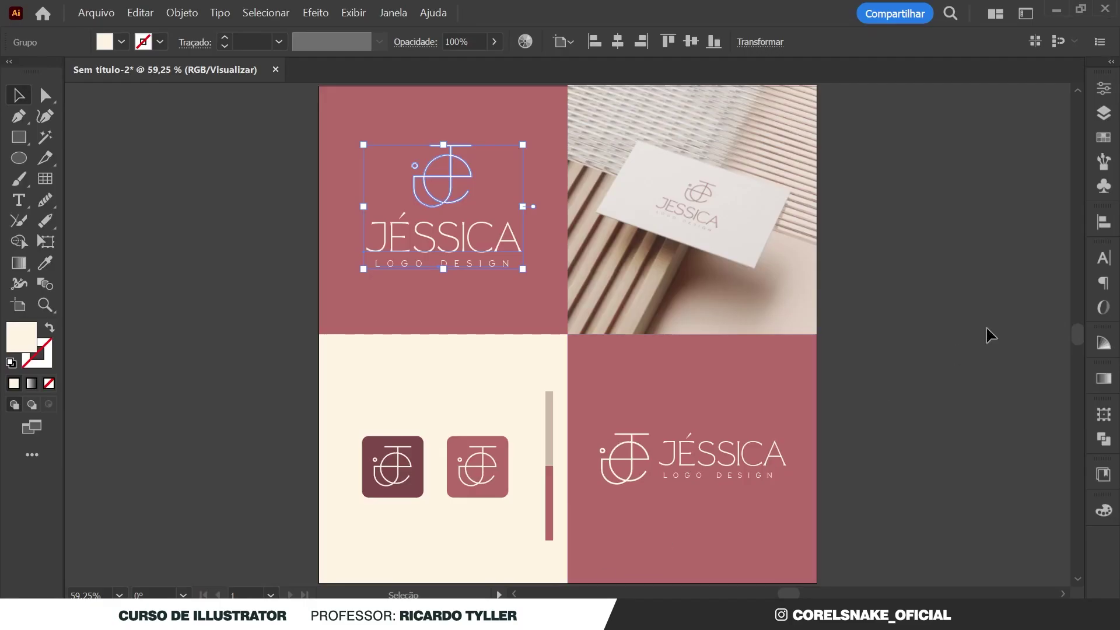
# Deselect everything and zoom in and out to inspect the accented JÉSSICA wordmarks
pyautogui.click(990, 334)
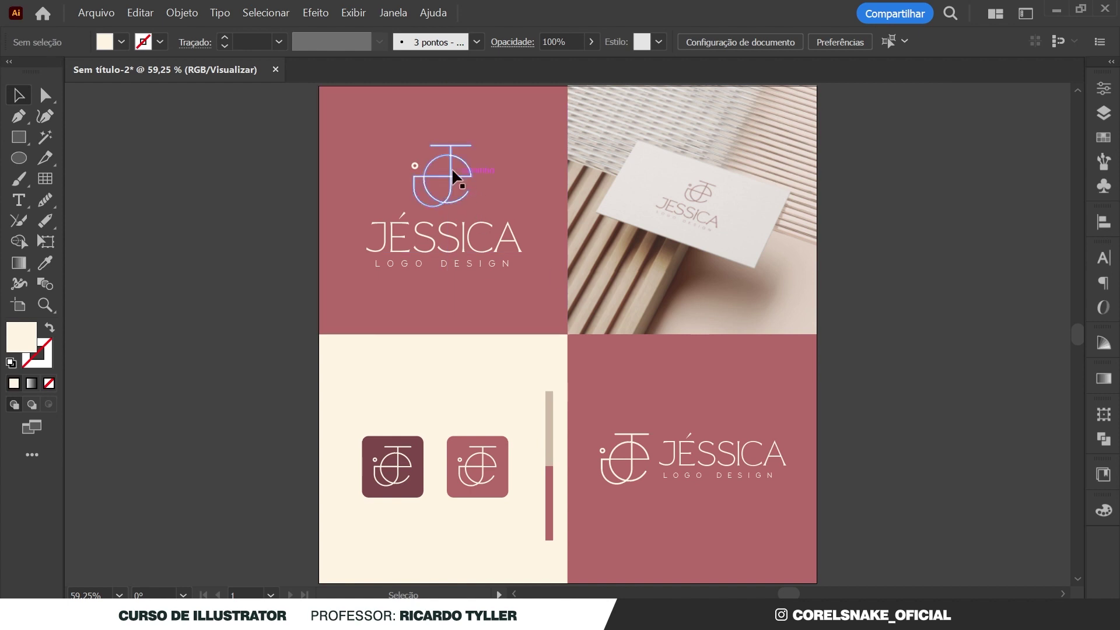
pyautogui.scroll(4, 453, 165)
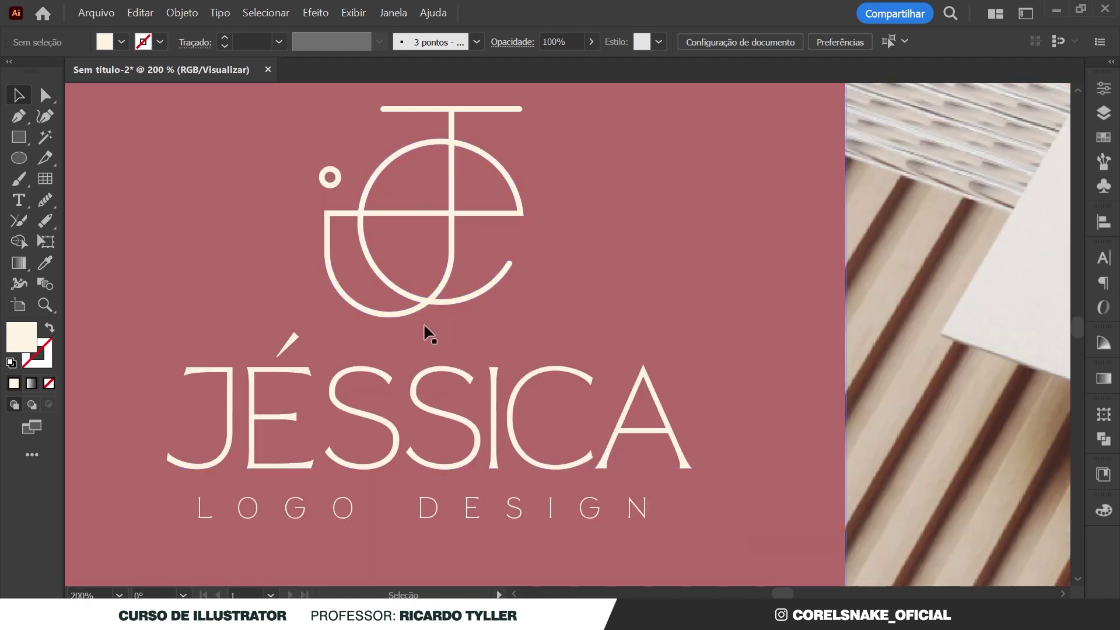
pyautogui.scroll(2, 437, 309)
pyautogui.scroll(-2, 433, 301)
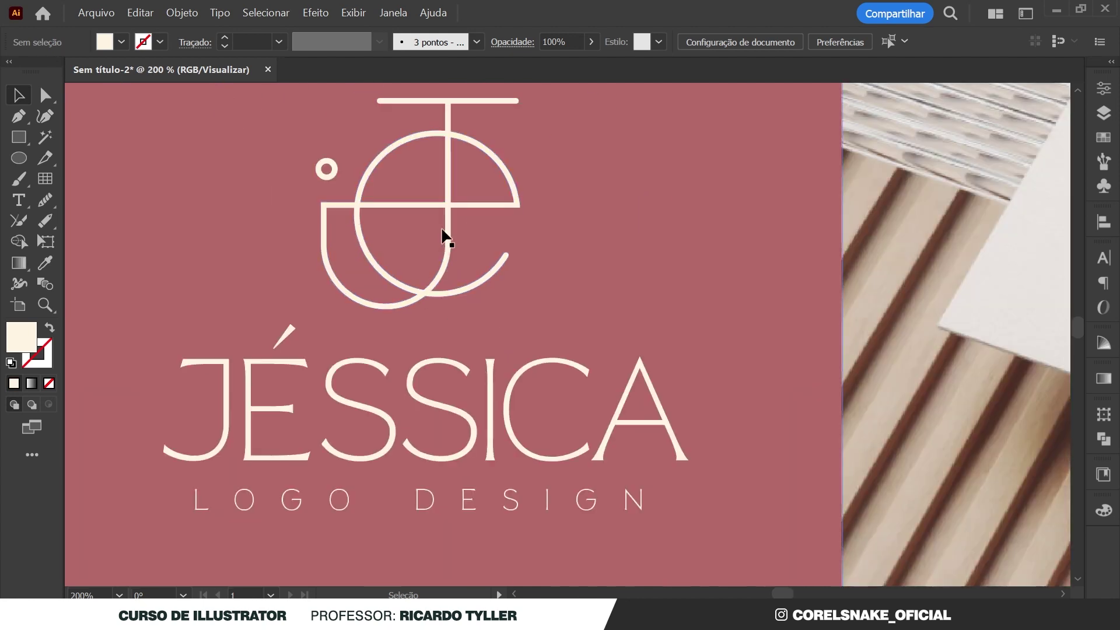
pyautogui.scroll(-2, 447, 260)
pyautogui.scroll(2, 440, 175)
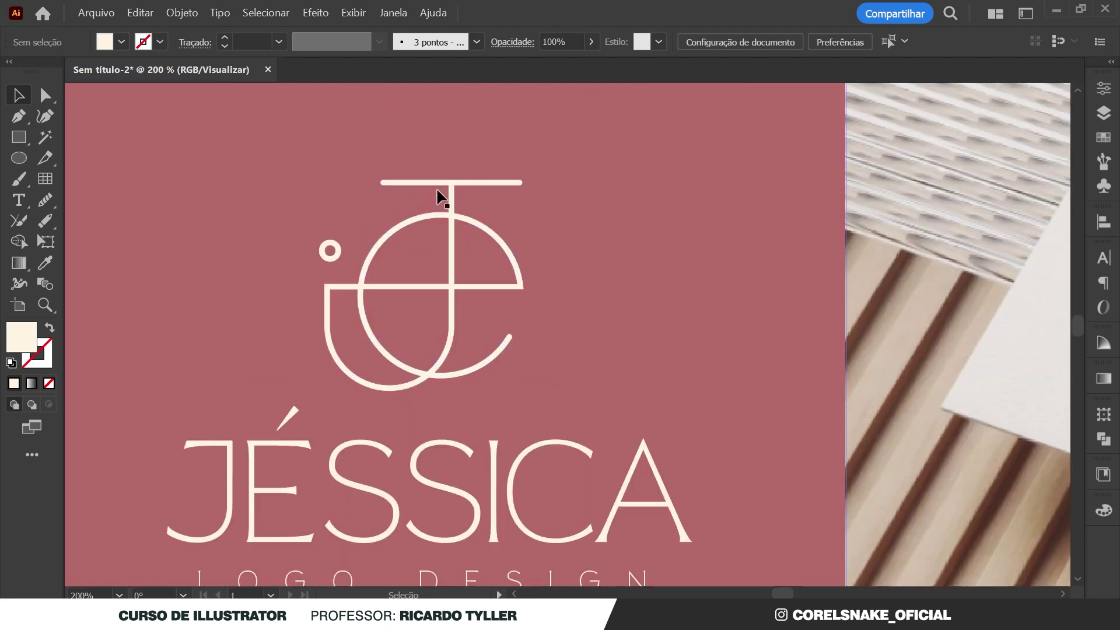
pyautogui.scroll(-2, 467, 274)
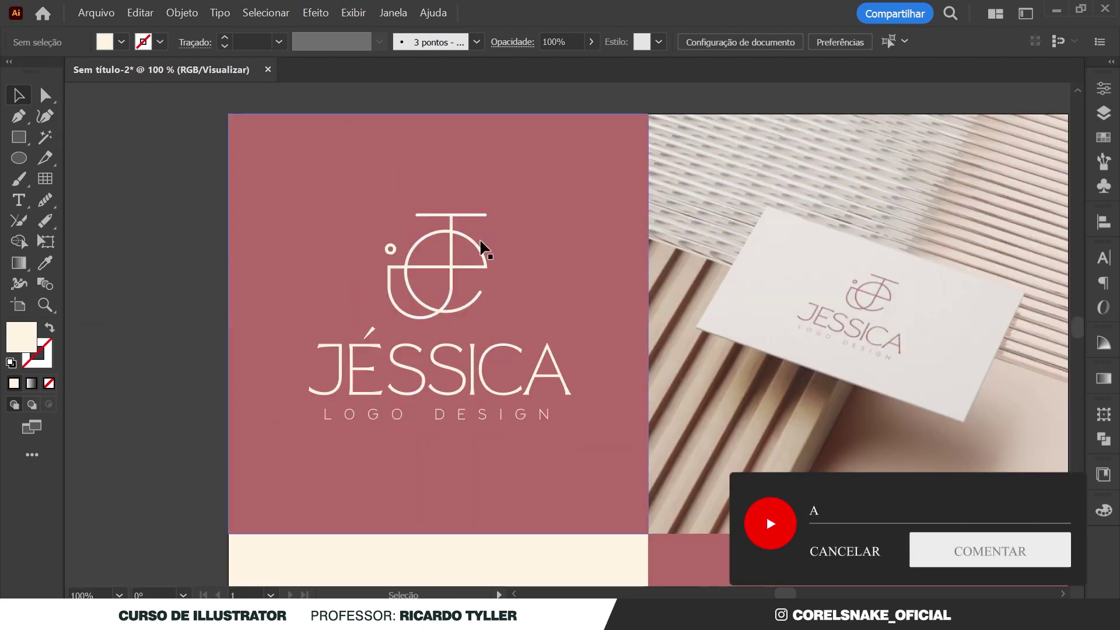
pyautogui.scroll(-1, 467, 245)
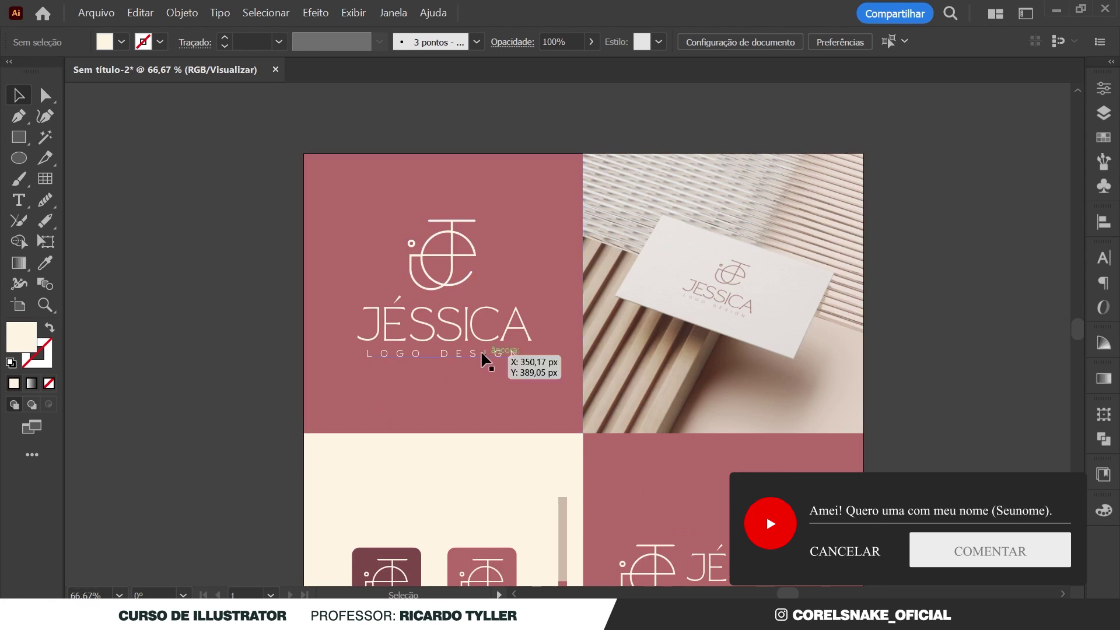
pyautogui.scroll(2, 464, 306)
pyautogui.scroll(-1, 448, 269)
pyautogui.scroll(-1, 467, 315)
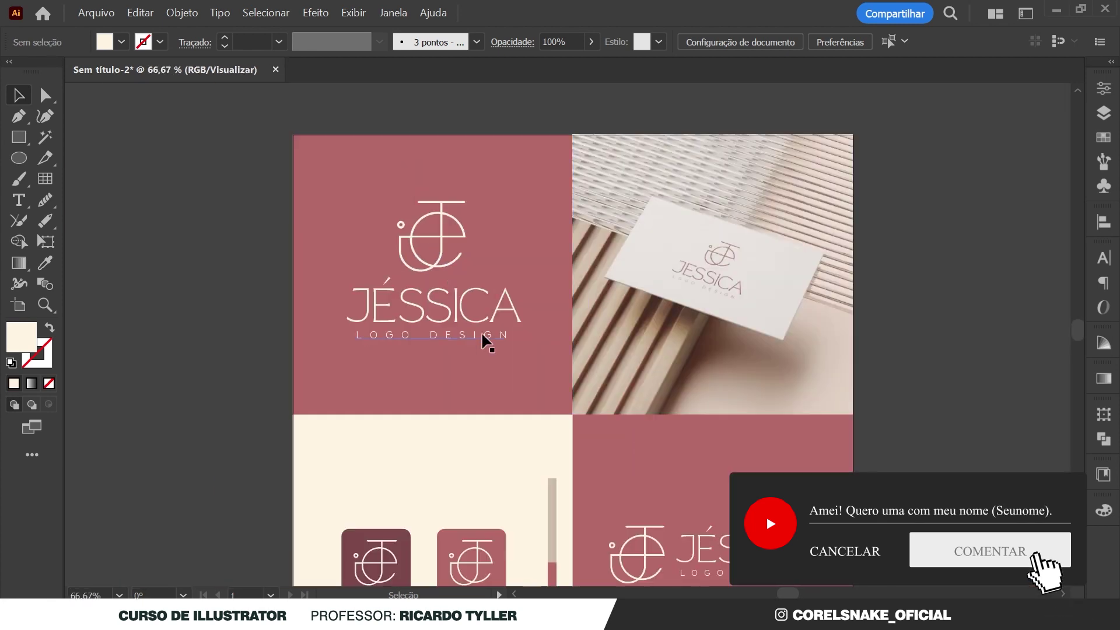
pyautogui.scroll(-1, 414, 327)
pyautogui.scroll(-1, 411, 315)
pyautogui.scroll(1, 583, 391)
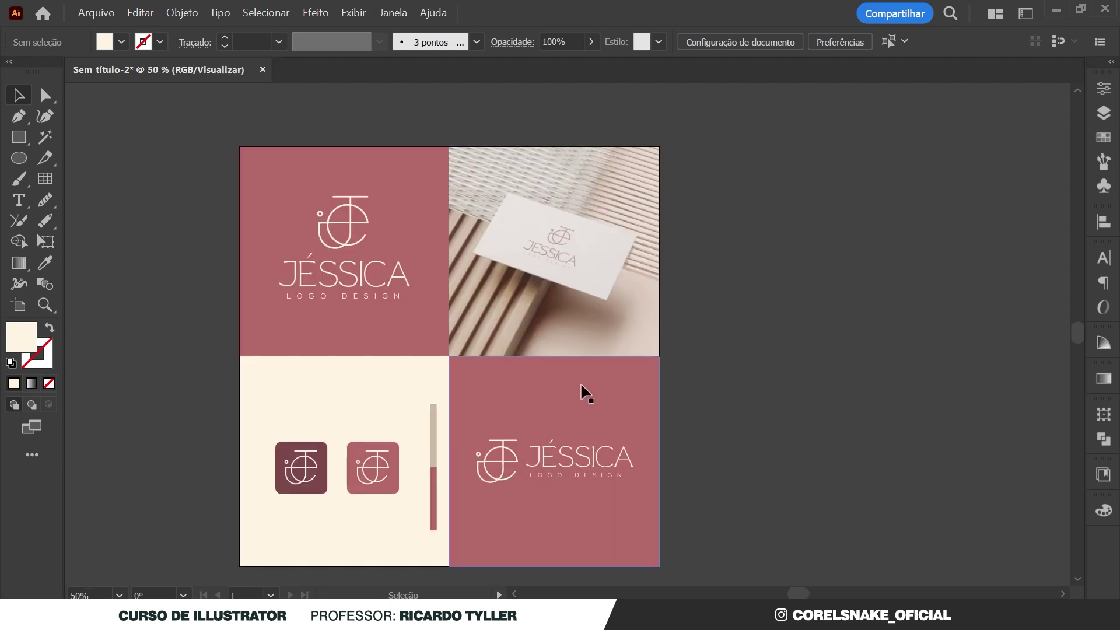
pyautogui.scroll(1, 581, 385)
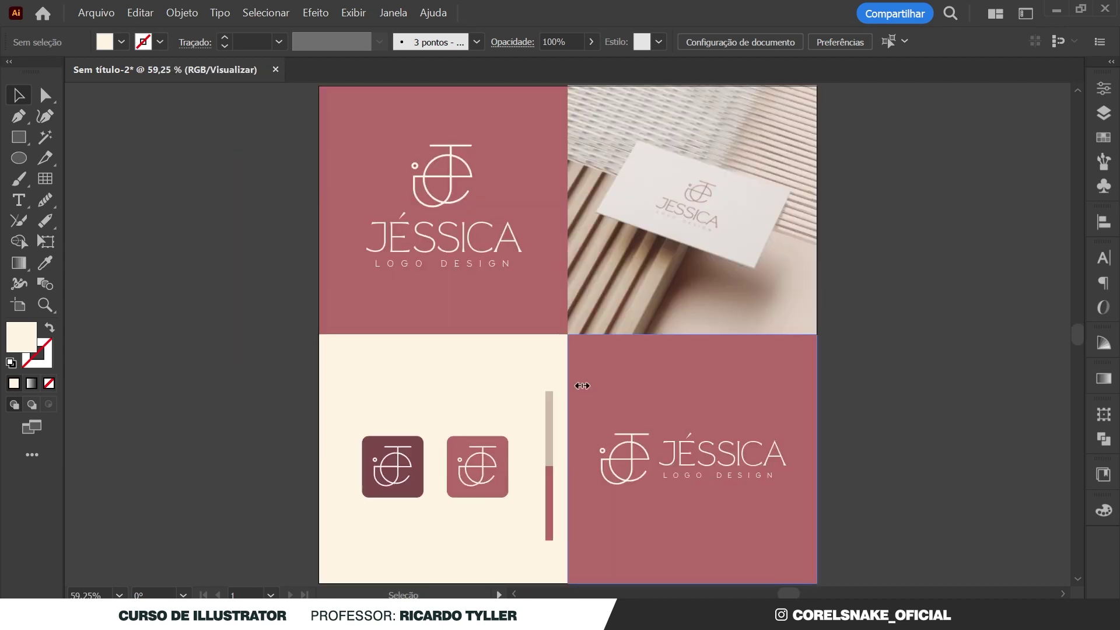